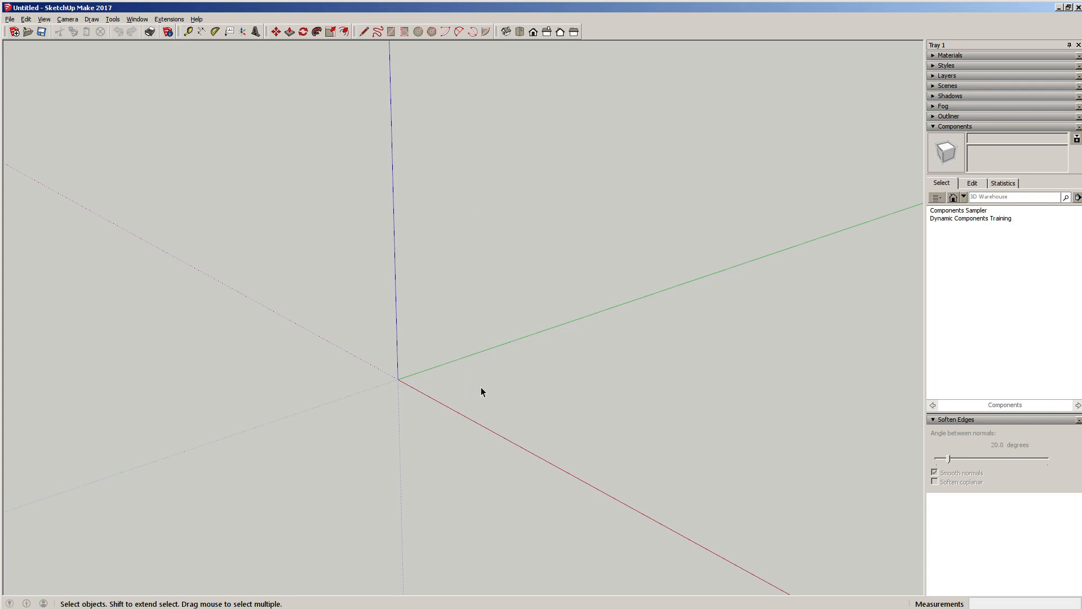
Step: Draw an 8 by 8 ft square on the ground plane starting at the origin
key(r)
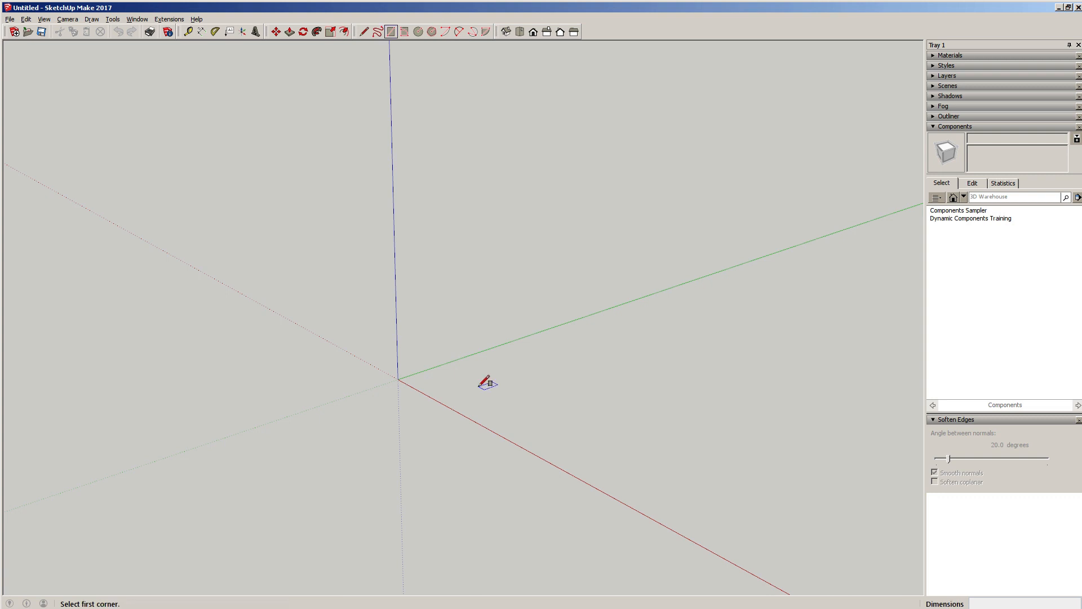
click(398, 379)
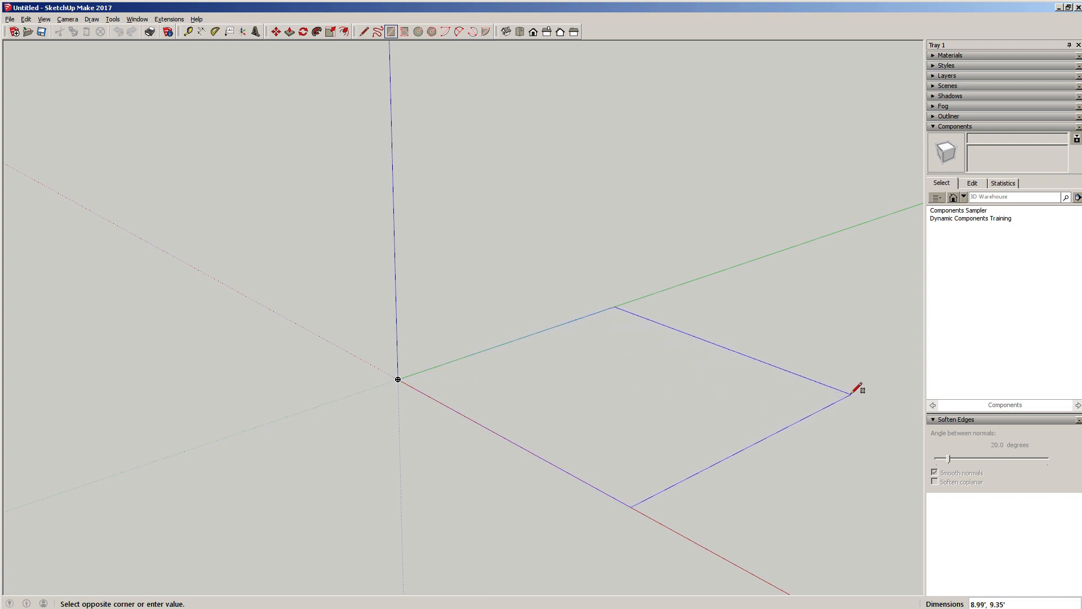
text(8,8)
key(Return)
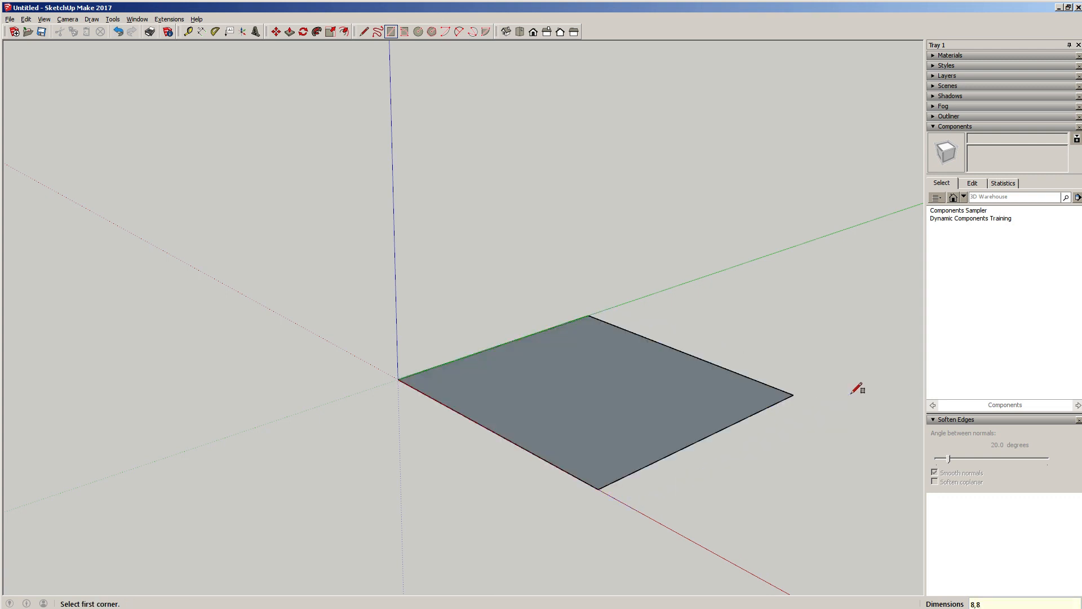
key(space)
Step: Extrude the square face upward 8 ft with Push/Pull to form a cube
scroll(609, 420, up, 3)
scroll(609, 419, down, 3)
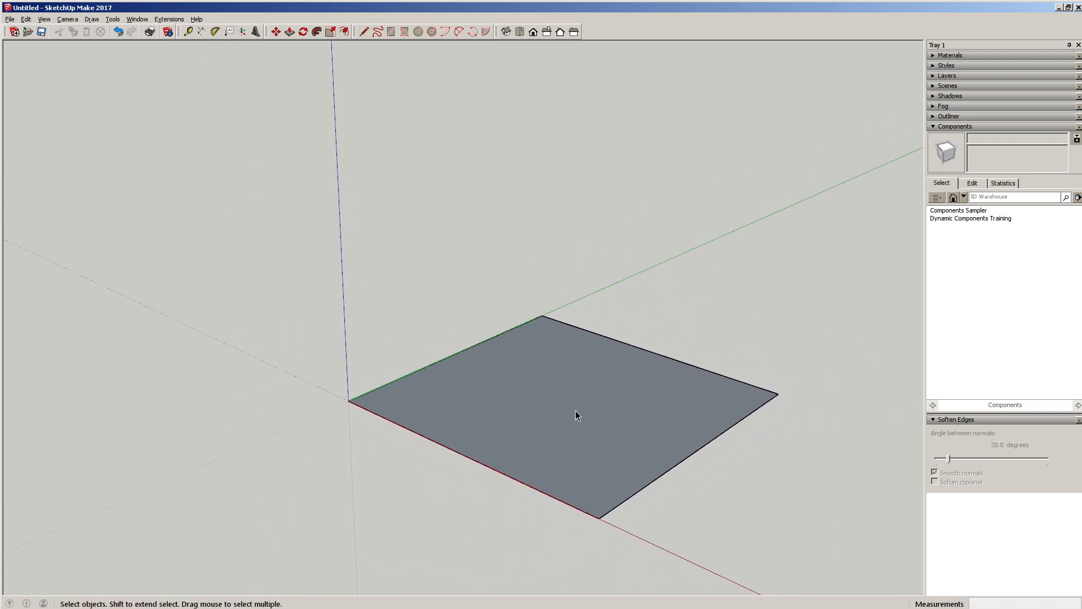
key(p)
click(560, 398)
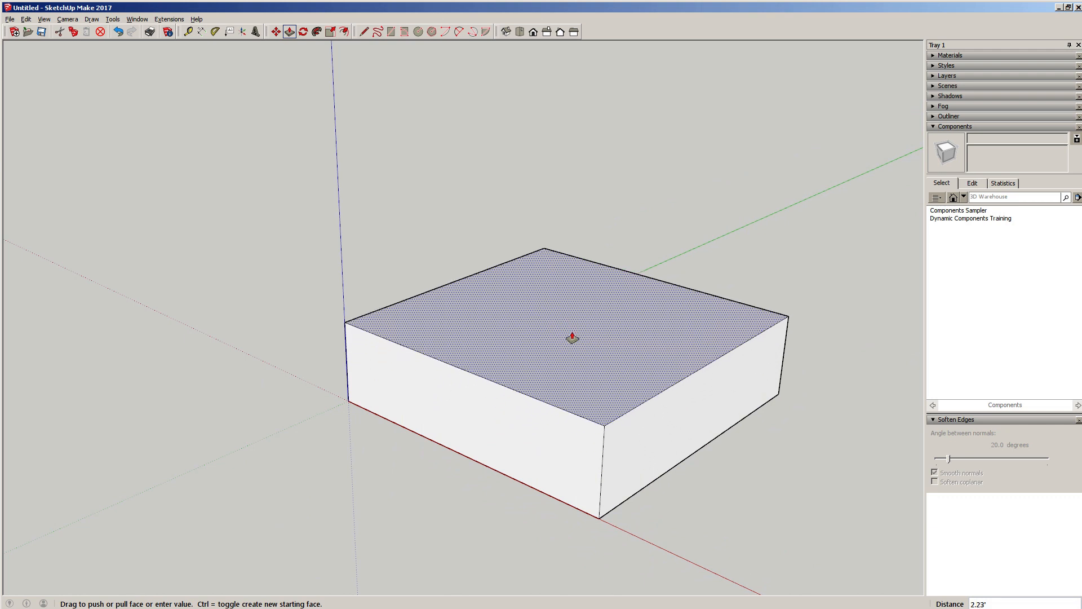
key(Return)
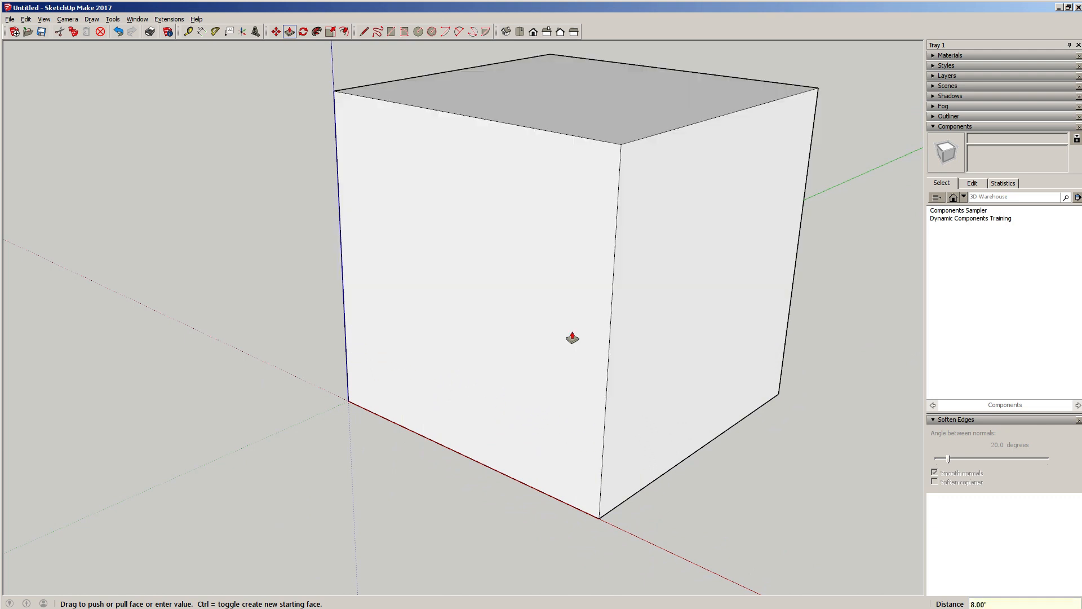
key(space)
Step: Select all faces and edges of the cube and make them a group
scroll(573, 332, down, 2)
middle_drag(569, 353, 603, 317)
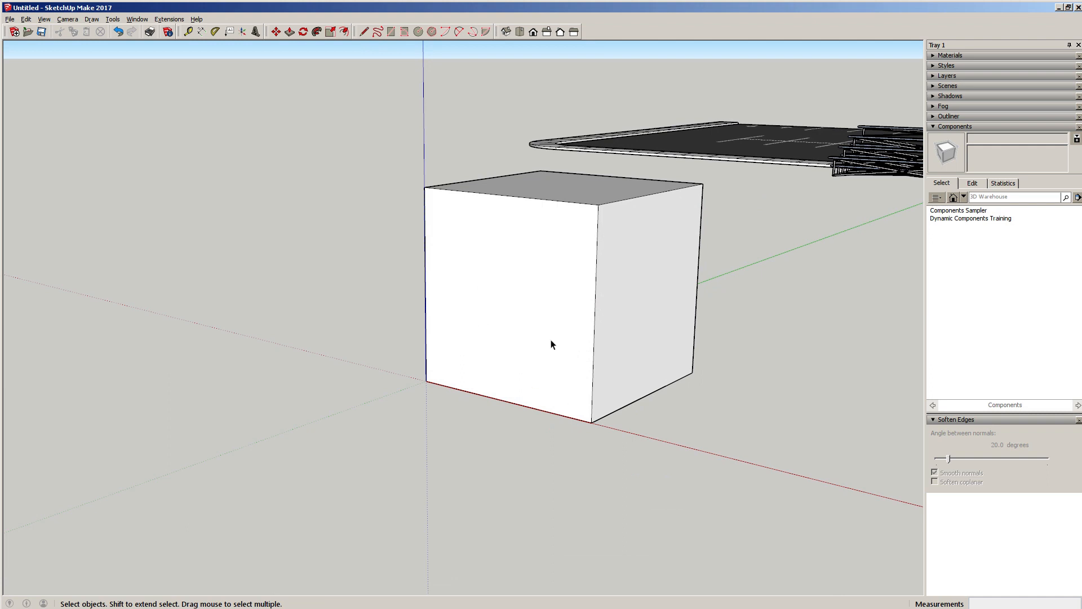
scroll(538, 333, up, 2)
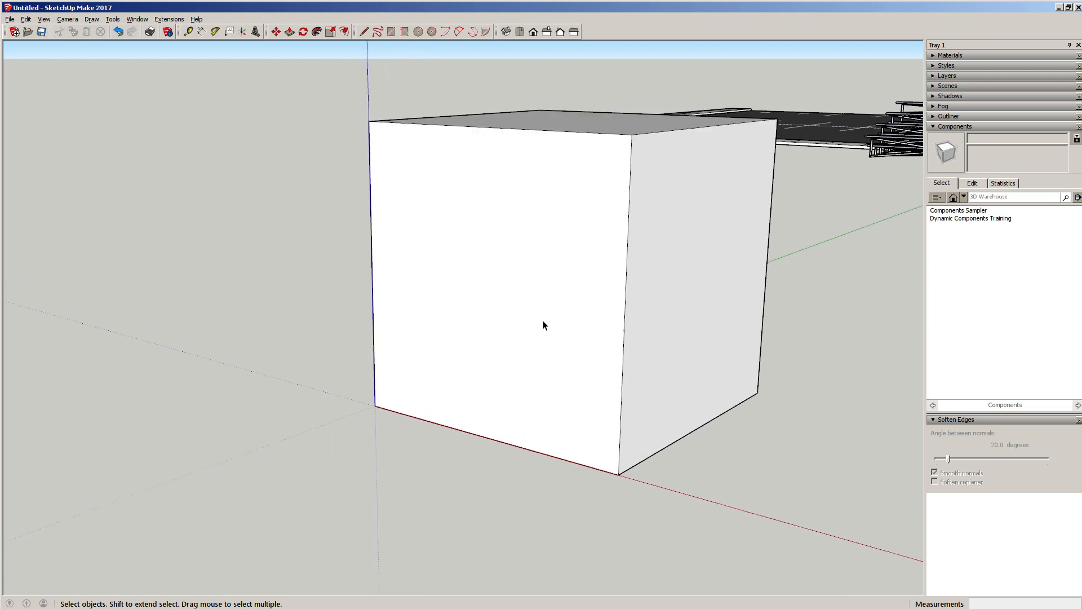
triple_click(541, 312)
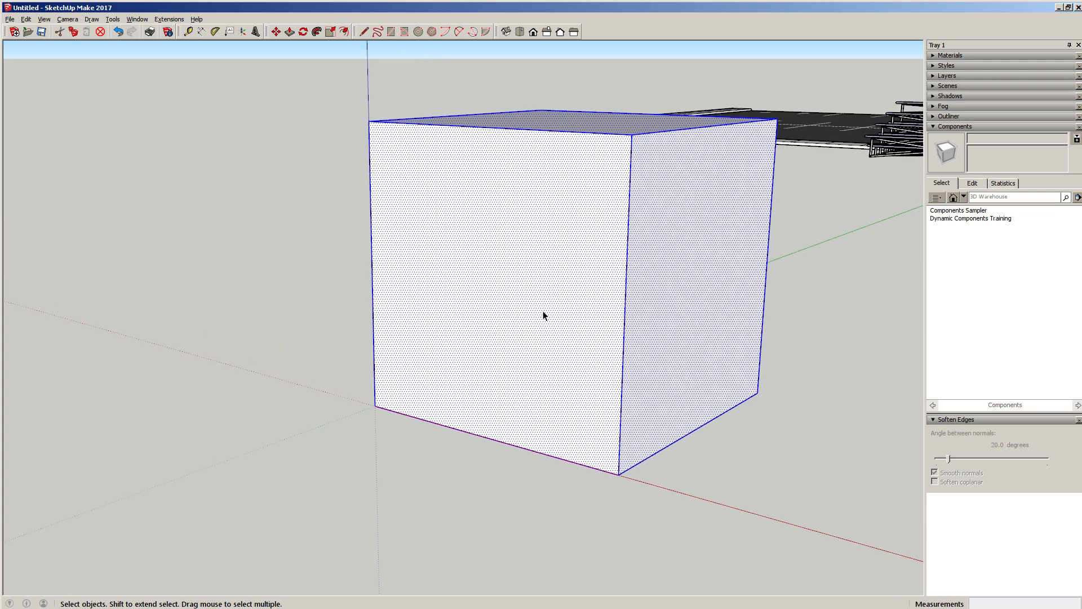
right_click(545, 314)
click(565, 390)
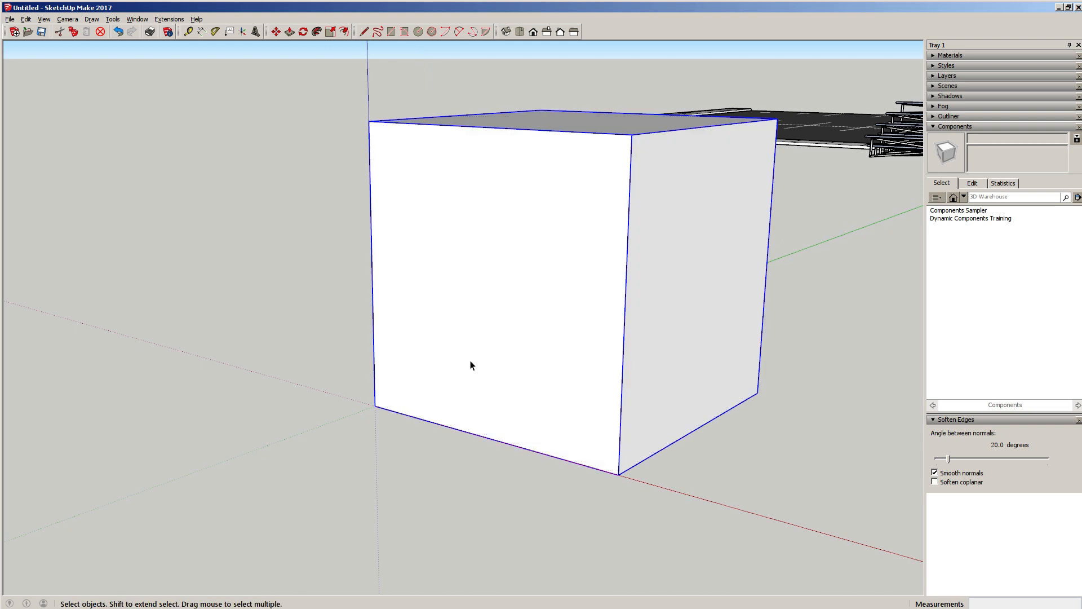
Step: Inside the cube group, push the top face down 4 ft, and leave group editing
middle_drag(474, 365, 541, 343)
scroll(536, 344, up, 1)
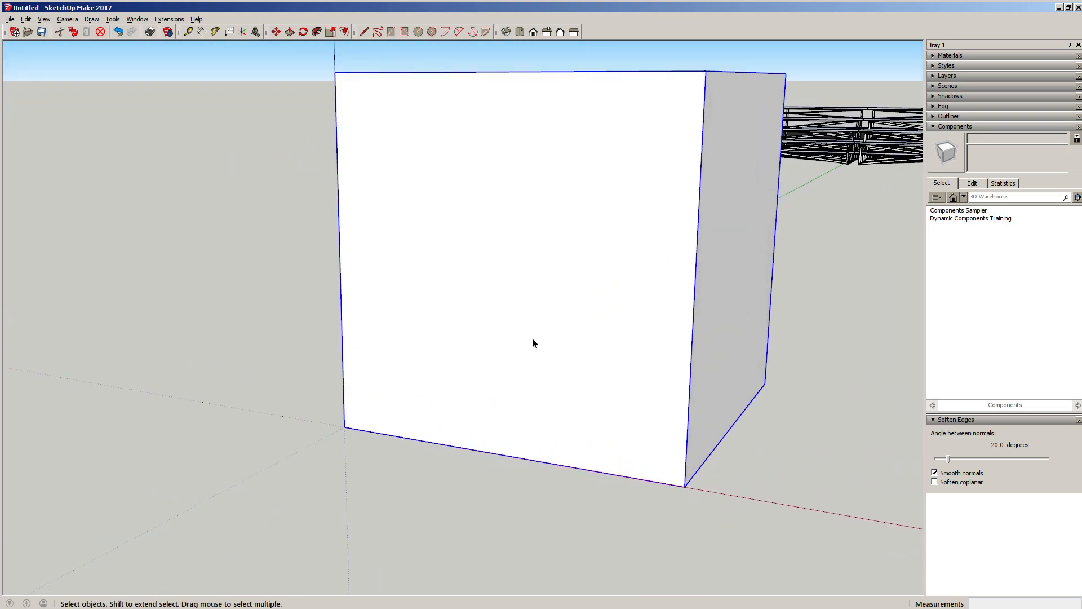
scroll(547, 353, down, 1)
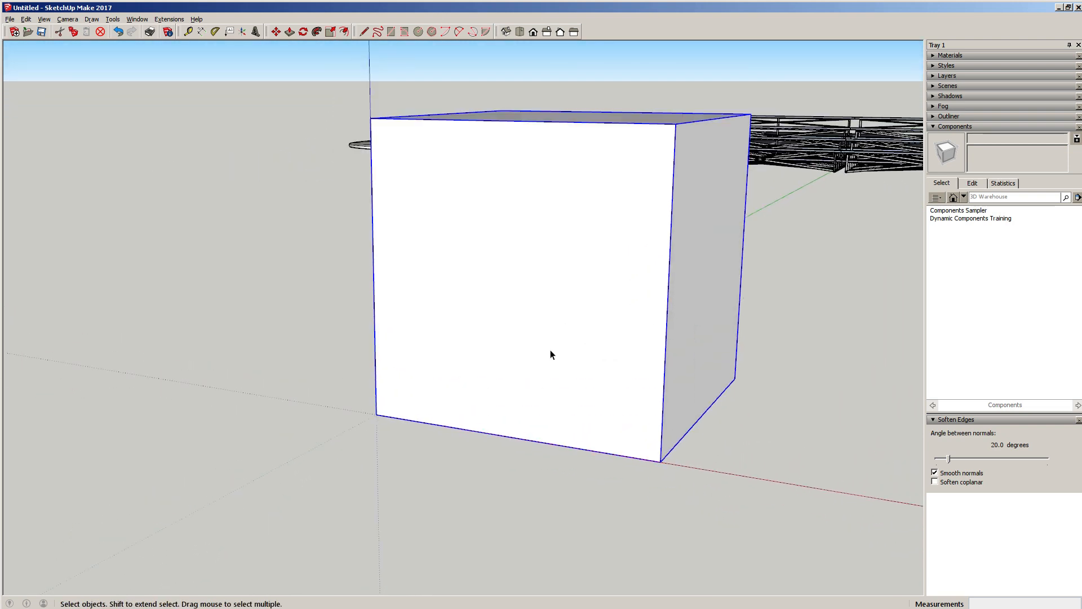
scroll(520, 356, up, 1)
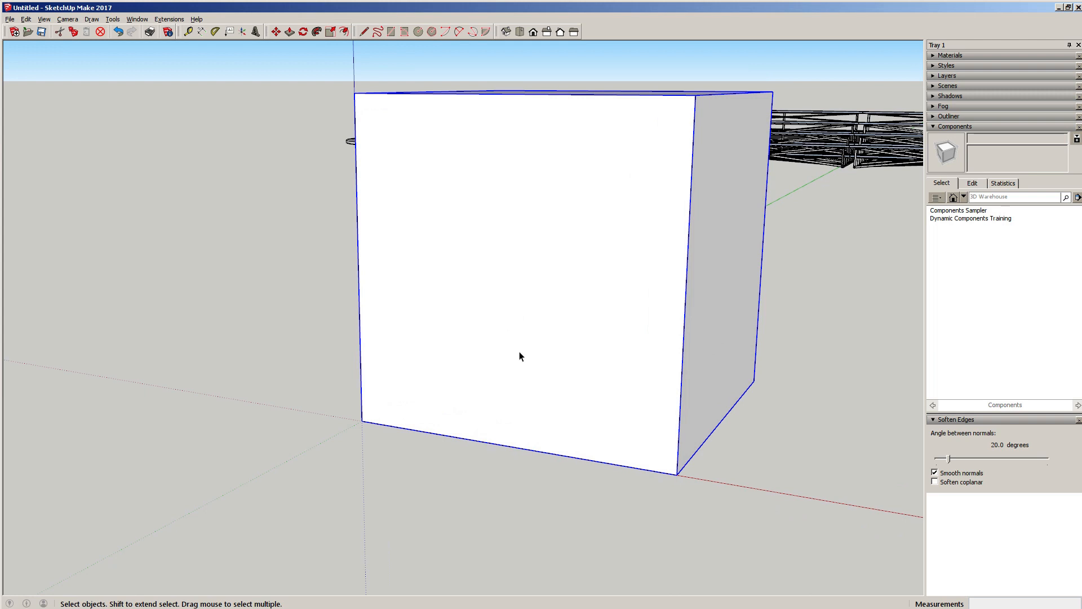
middle_drag(578, 322, 546, 311)
double_click(597, 126)
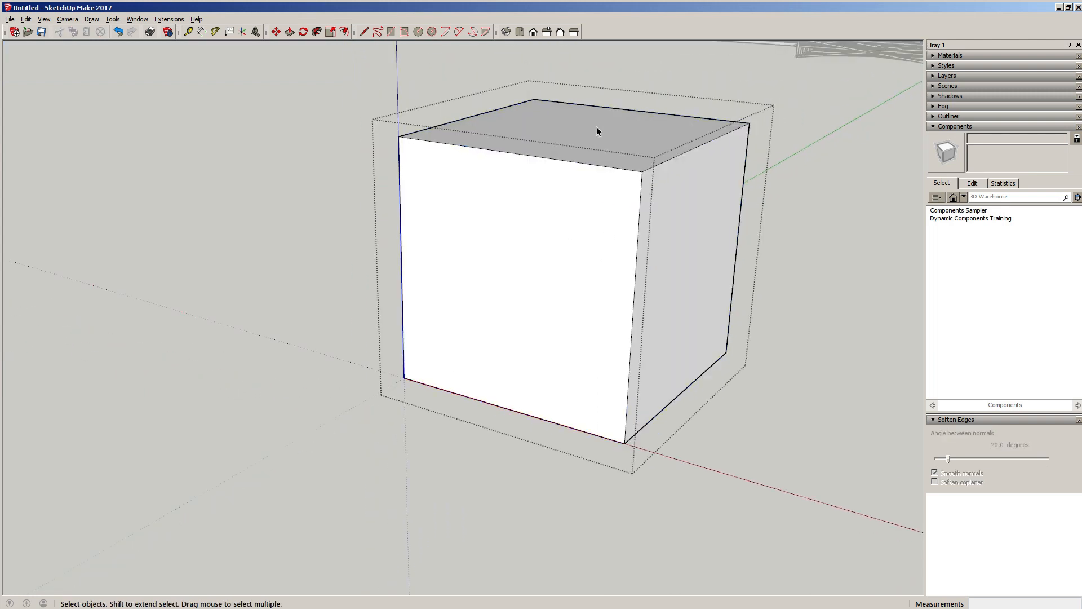
key(p)
click(589, 126)
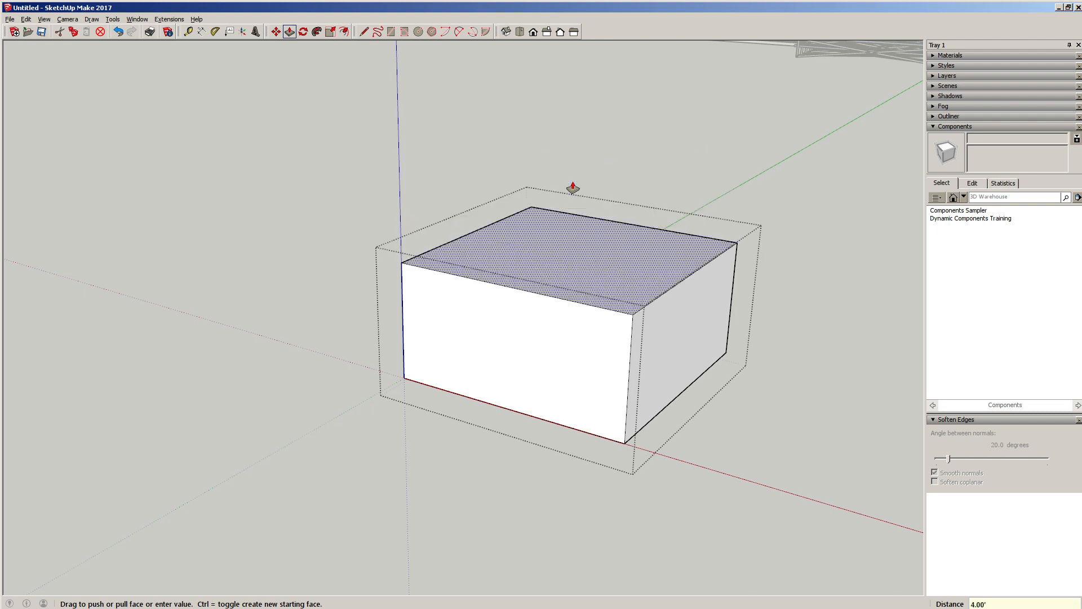
click(571, 186)
key(space)
click(278, 272)
scroll(579, 422, up, 3)
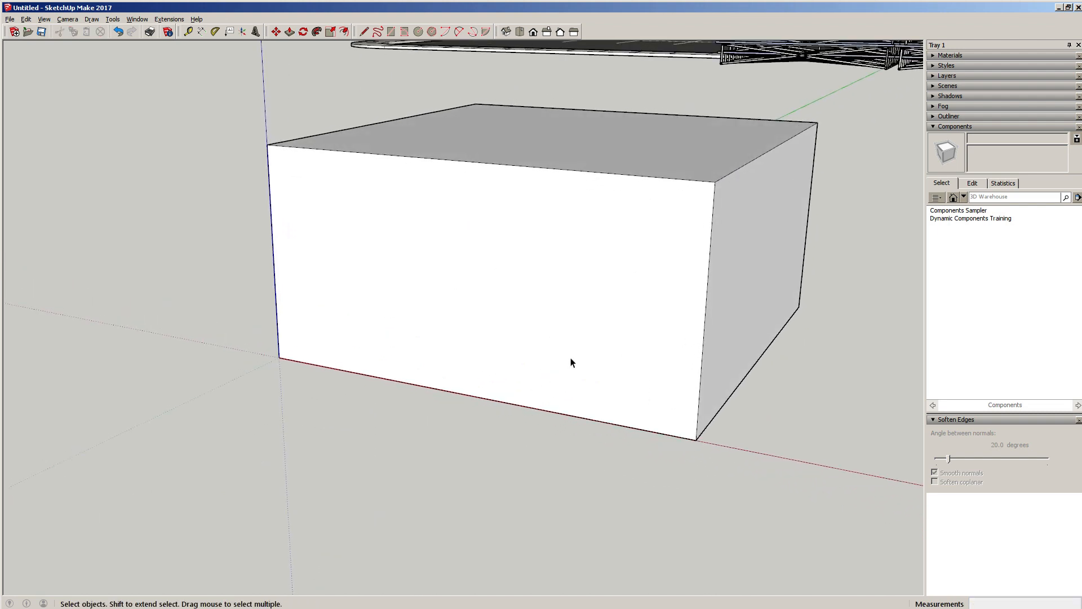
key(a)
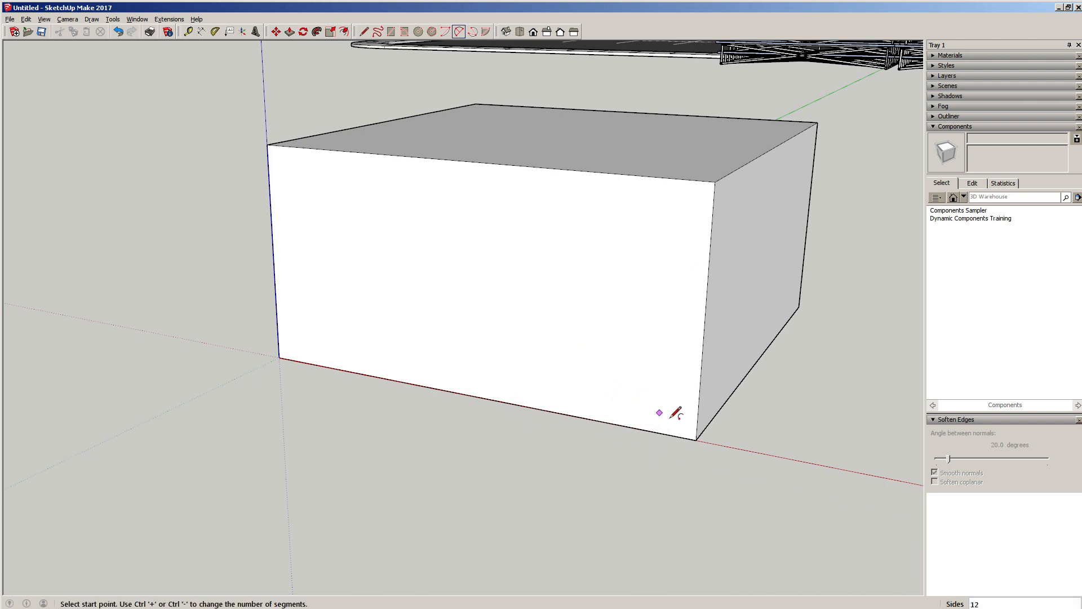
click(697, 439)
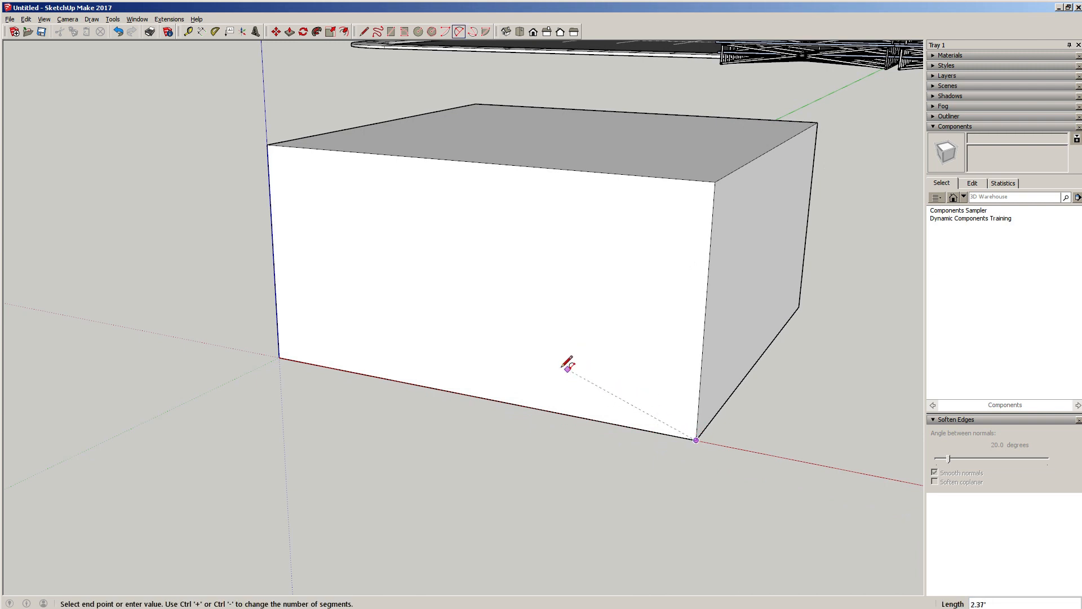
key(Escape)
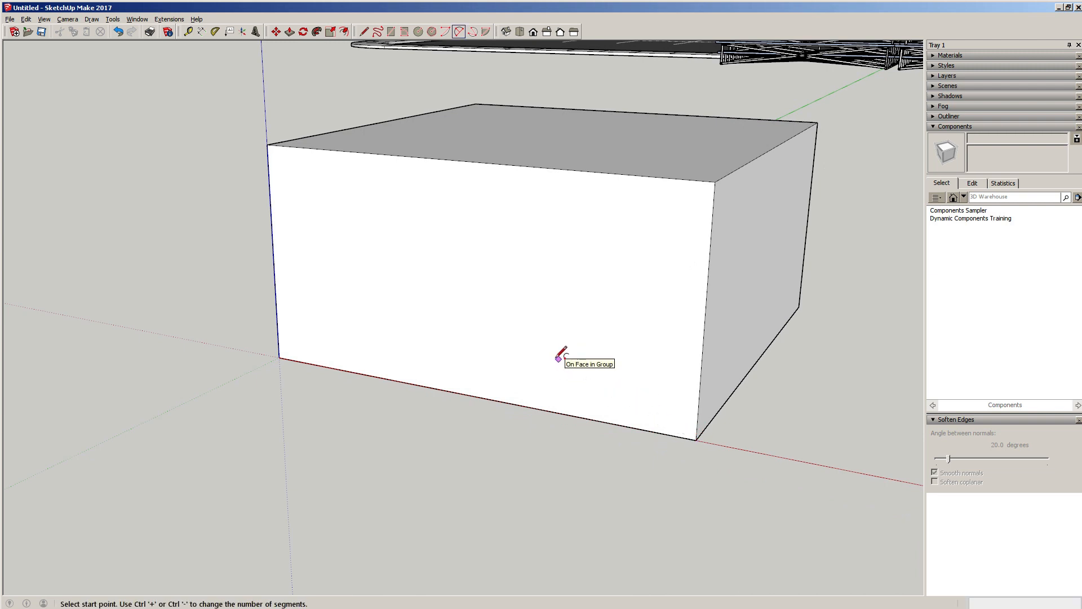
Step: Draw a line along the box's top front edge from the corner on the blue axis, and continue it about 1.55 ft straight down the front face
key(l)
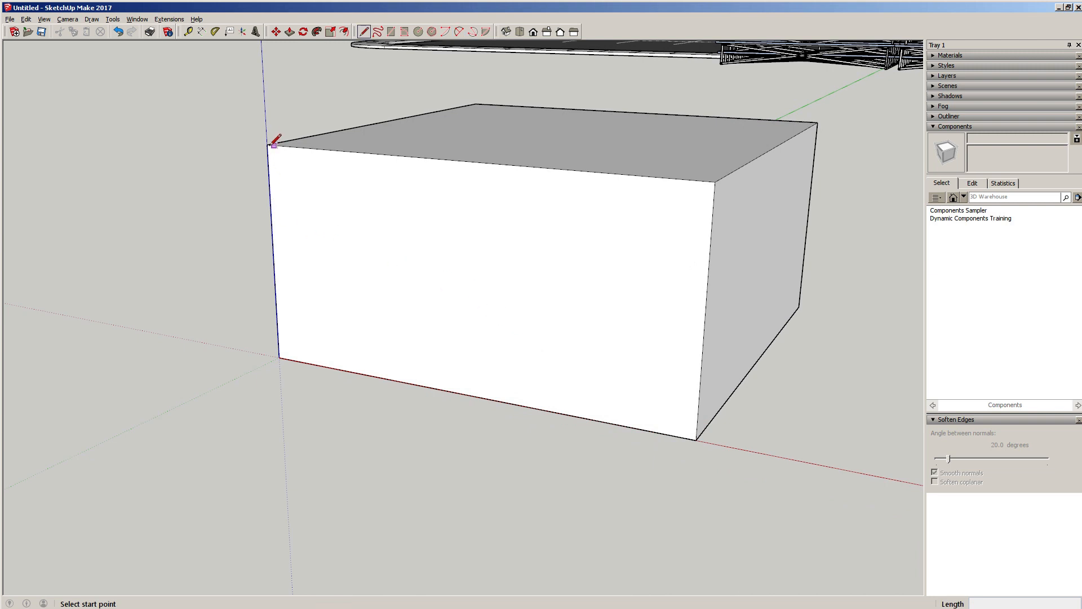
click(267, 145)
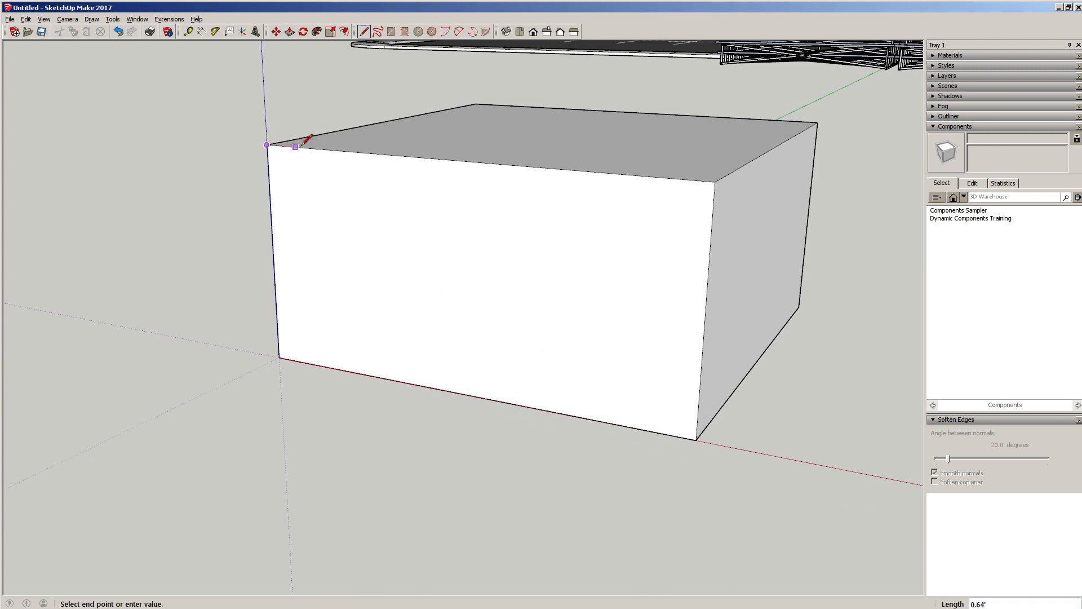
click(361, 152)
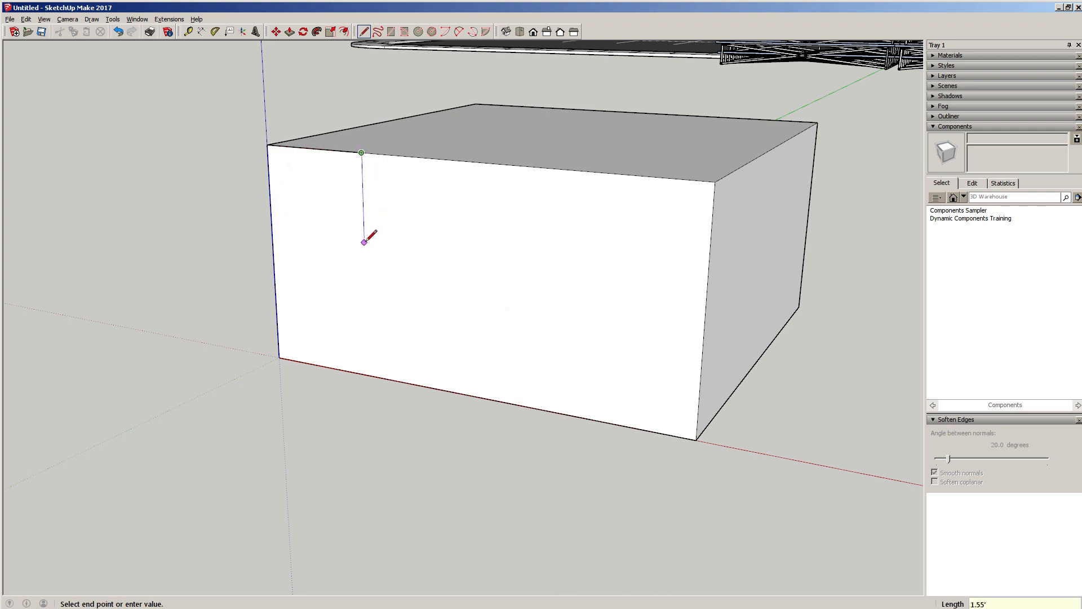
click(364, 244)
key(Escape)
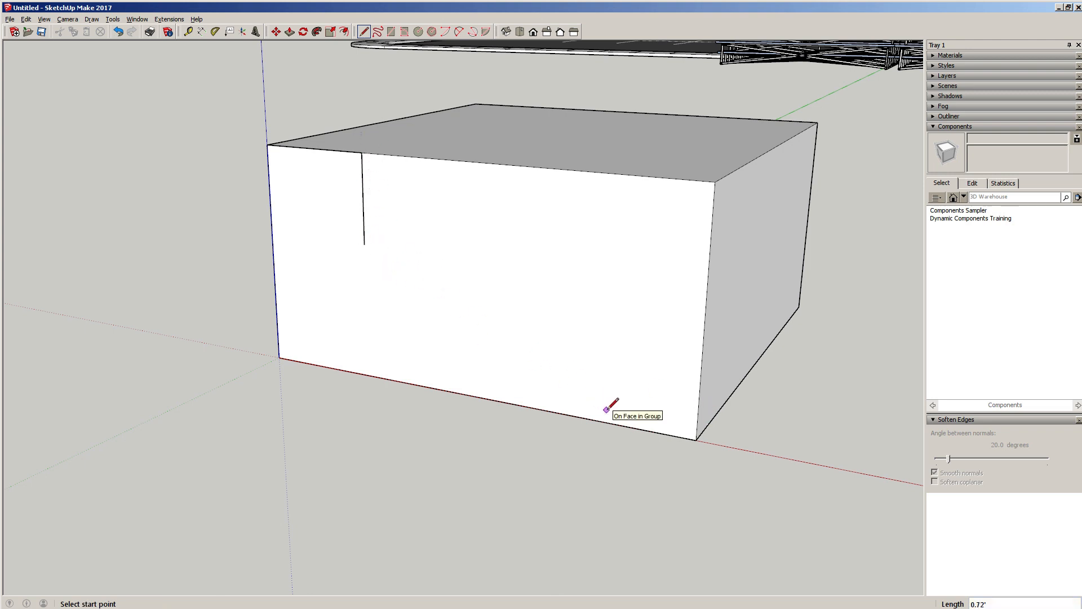
Step: Draw an 18-sided arc from the box's lower front corner on the red axis to the end of the top edge line, bulging about 1 ft toward the origin
key(a)
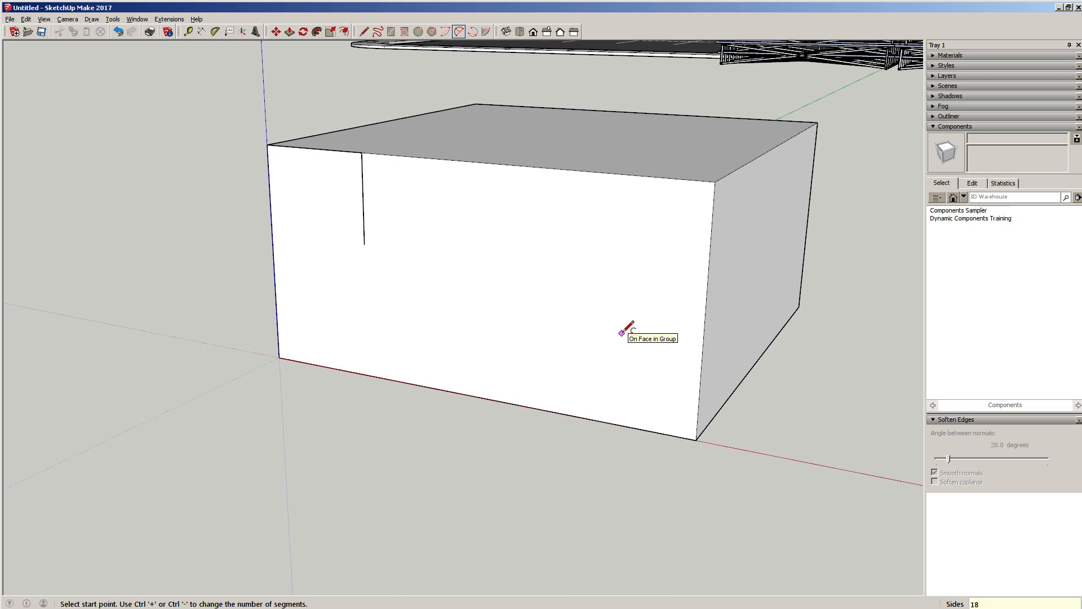
click(696, 439)
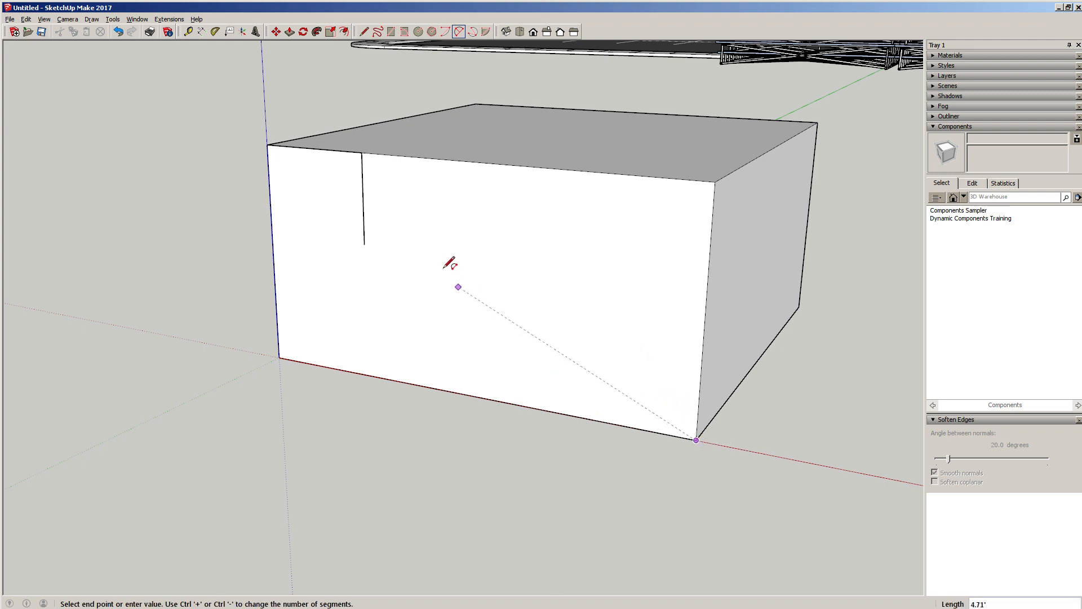
click(361, 152)
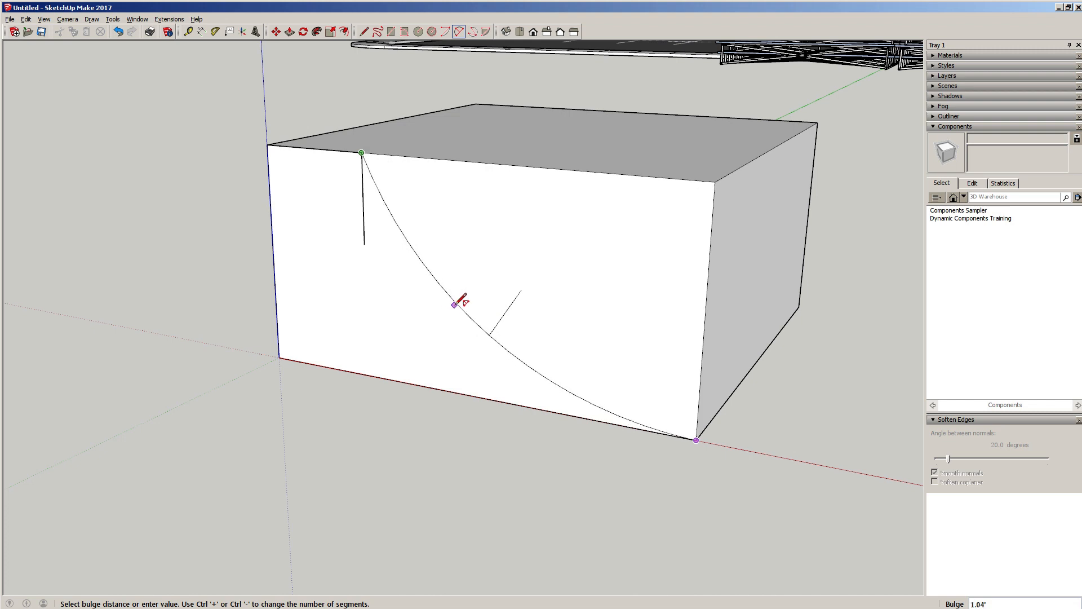
click(460, 300)
key(space)
Step: Delete the short vertical line and the box group, keeping only the top line and the arc
scroll(691, 448, up, 6)
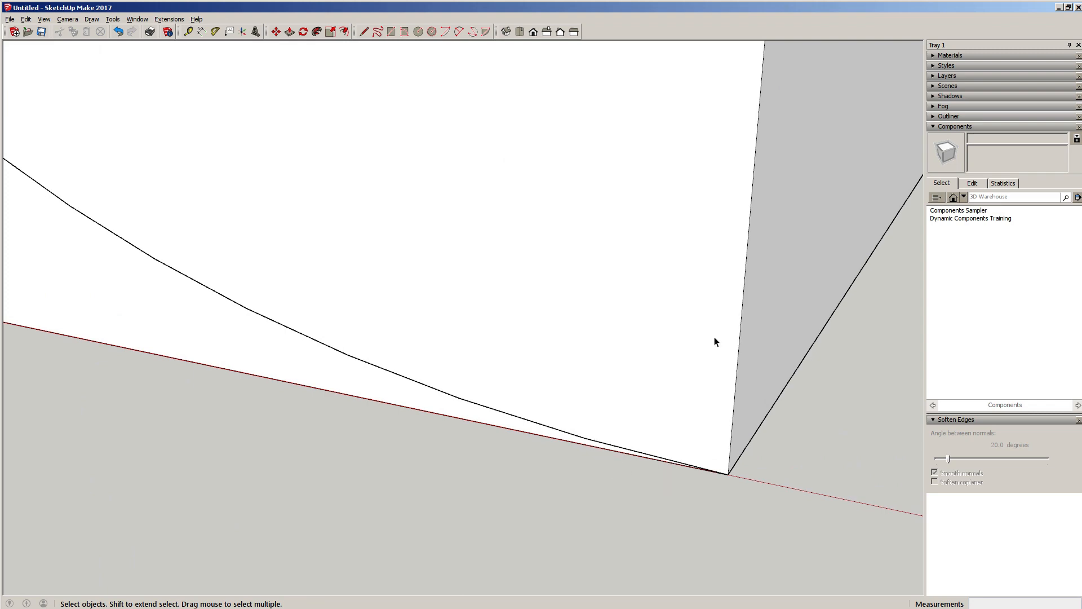
scroll(713, 341, down, 6)
scroll(687, 330, down, 2)
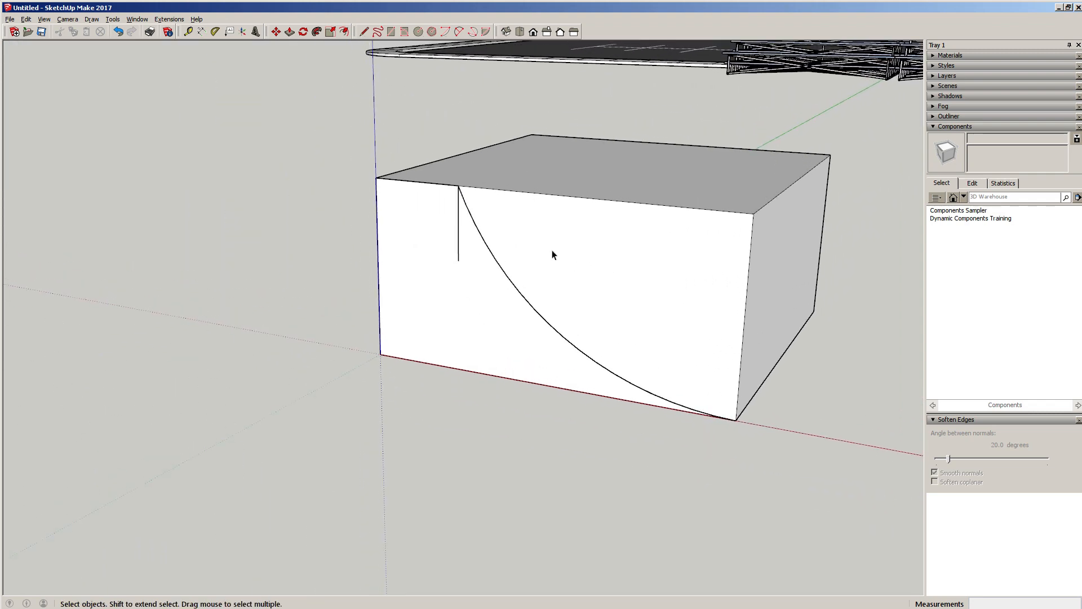
scroll(523, 242, up, 2)
click(441, 246)
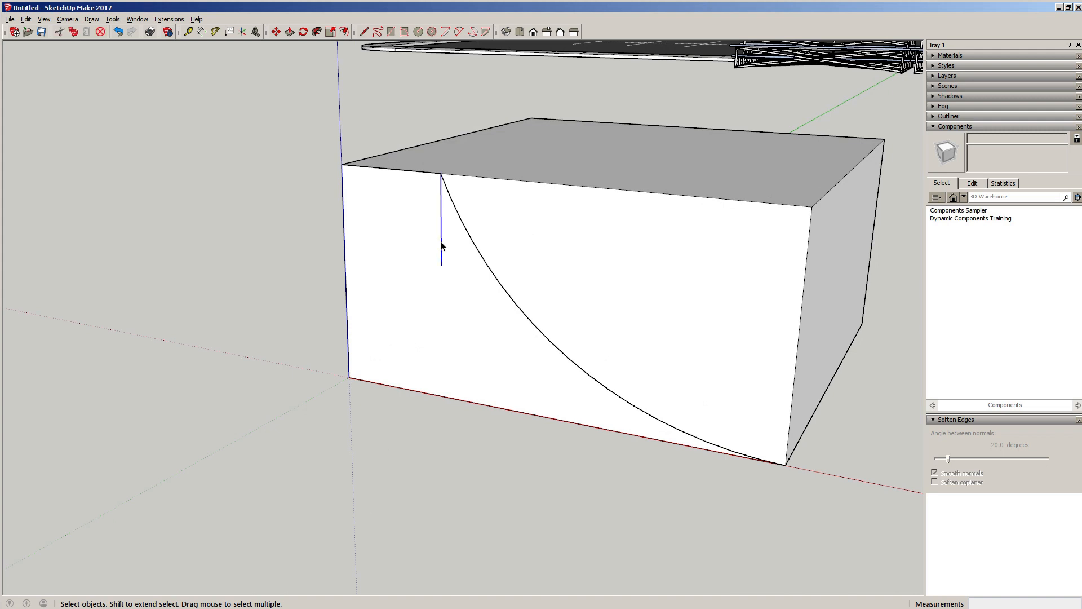
key(Delete)
click(629, 226)
key(Delete)
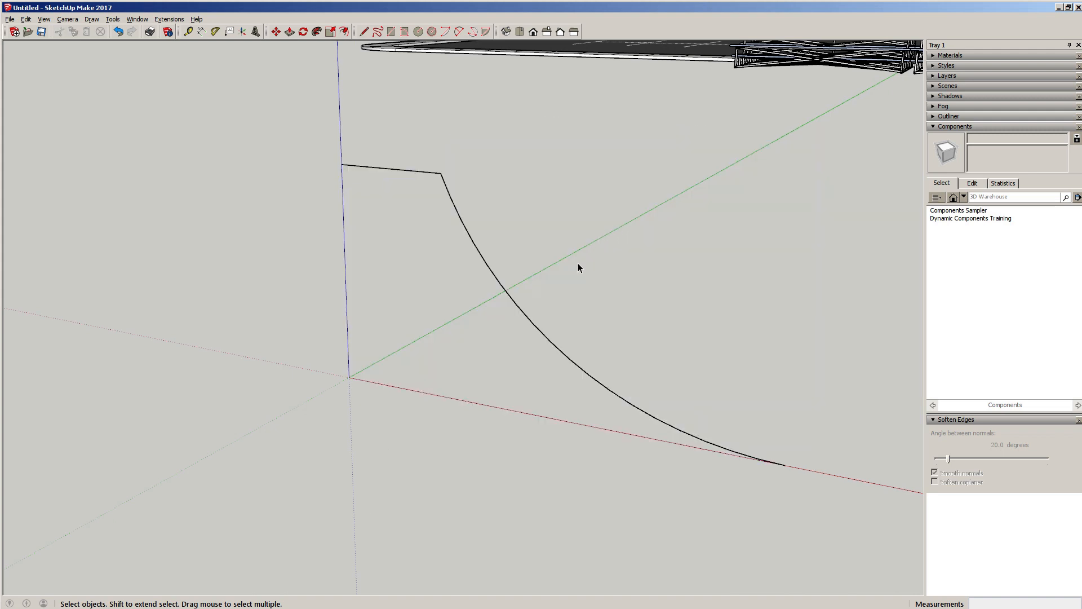
Step: Close the profile with a 4 ft line down the blue axis to the origin and a line along the red axis to the arc's lower end
scroll(579, 267, down, 1)
key(l)
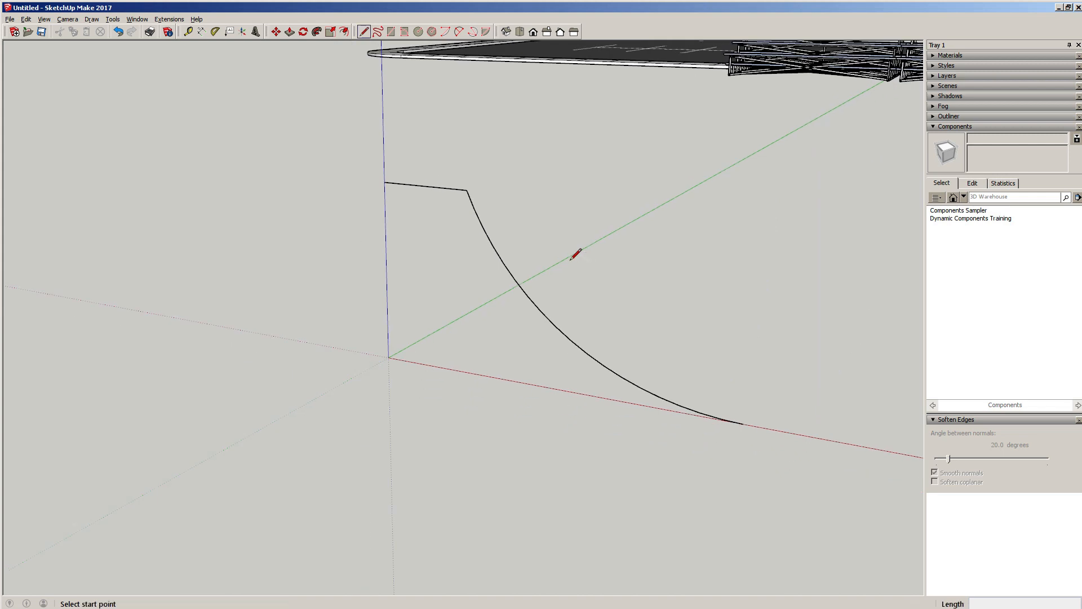
click(384, 182)
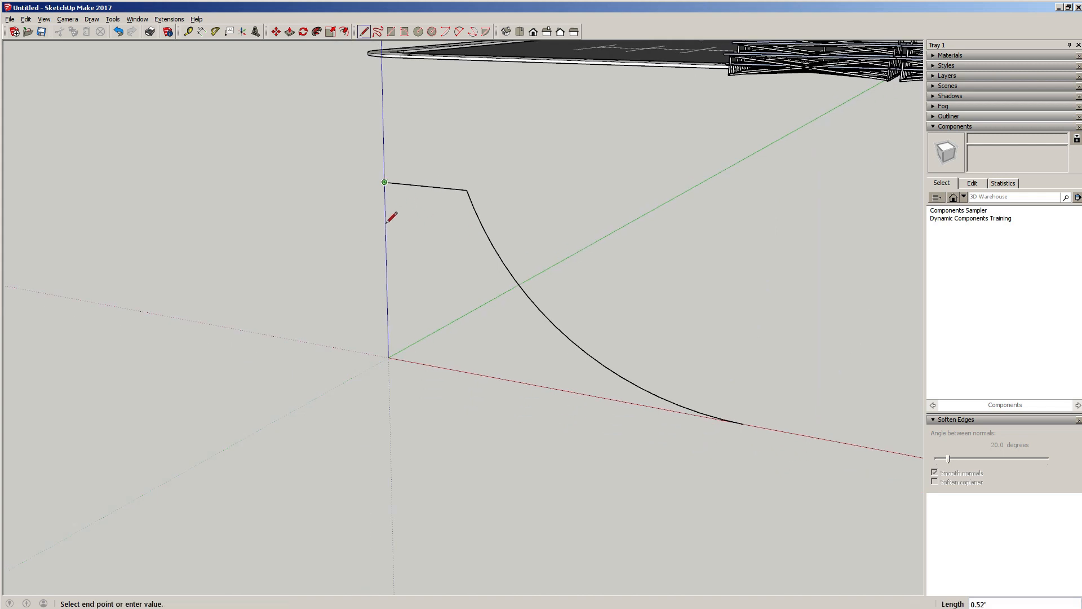
click(389, 357)
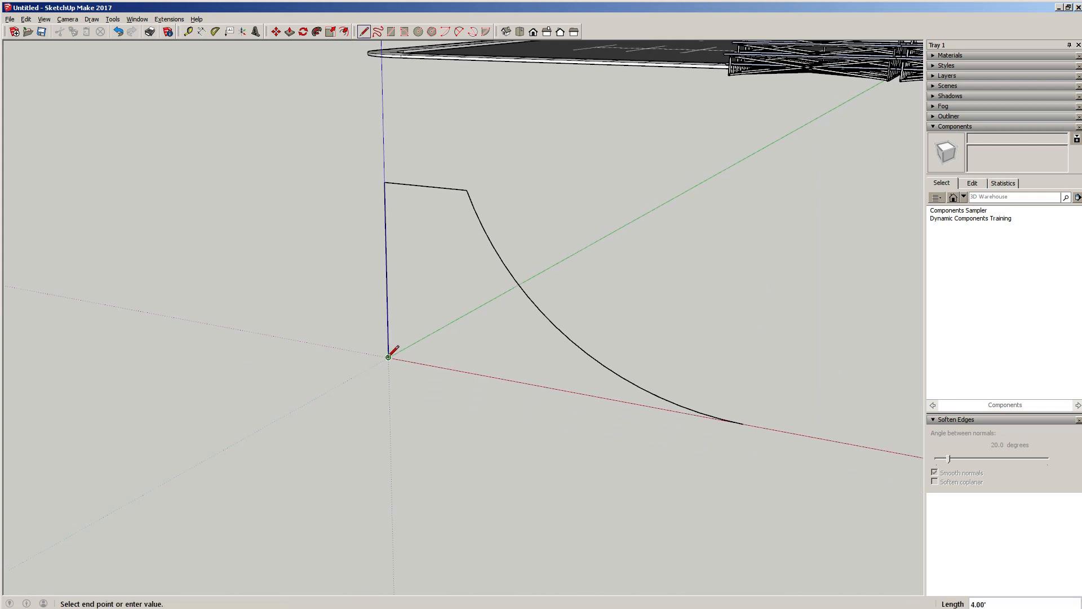
click(745, 423)
key(space)
middle_drag(497, 318, 440, 326)
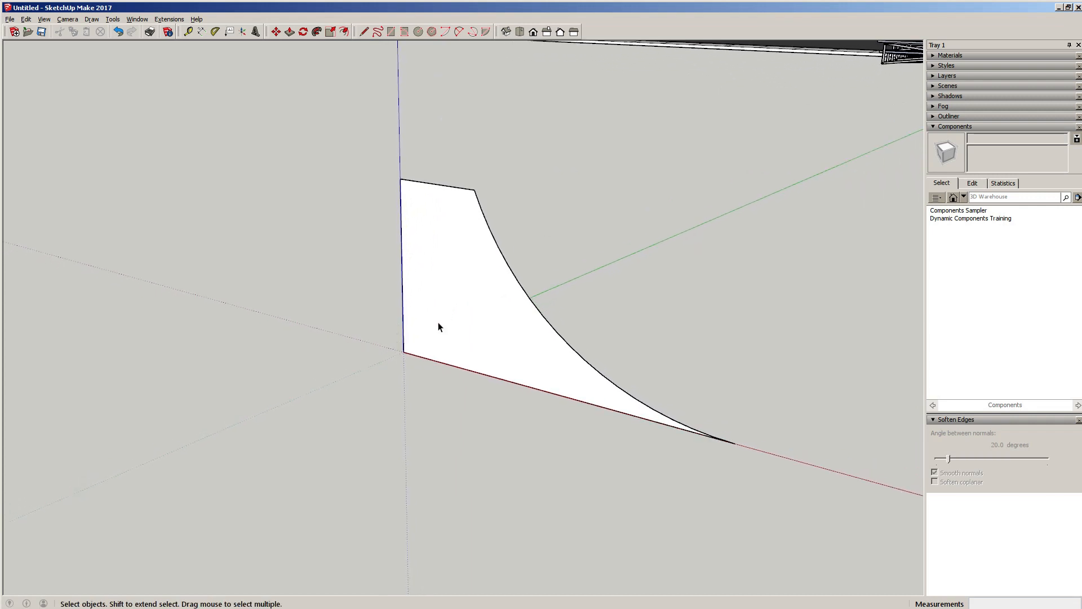
scroll(443, 329, down, 2)
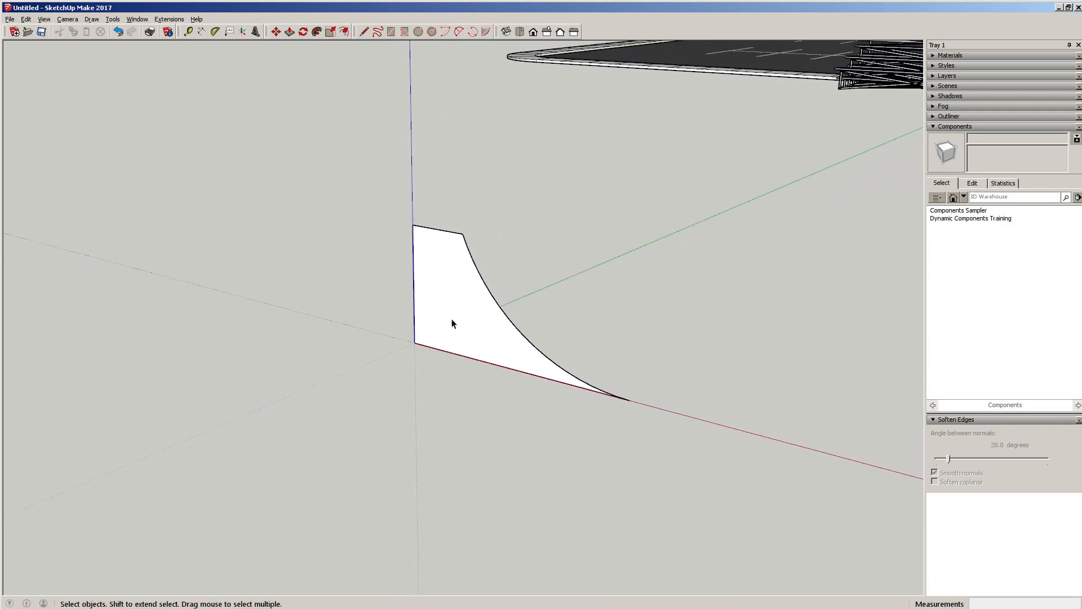
Step: Extrude the closed side profile along the green axis with Push/Pull to form a solid quarter-pipe ramp
key(p)
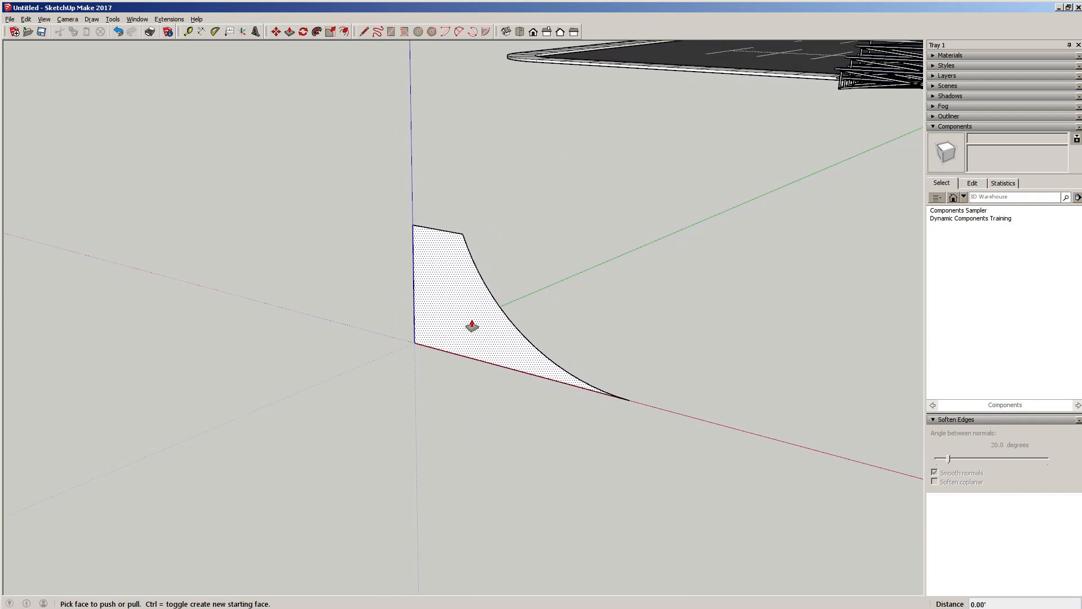
drag(473, 326, 614, 297)
key(space)
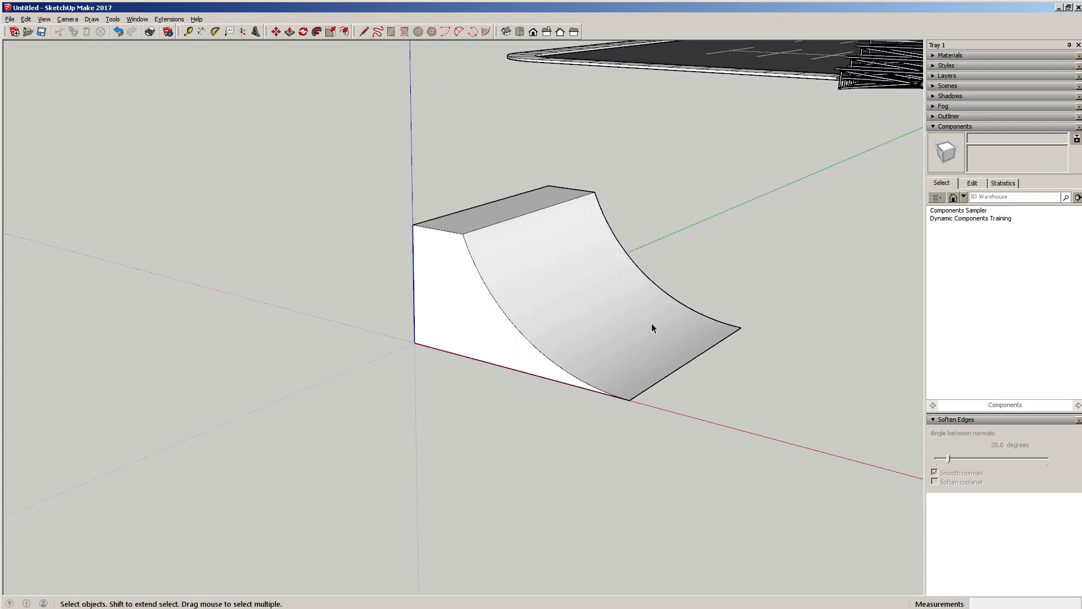
Step: Select all connected geometry of the ramp and make it a group
middle_drag(651, 326, 476, 278)
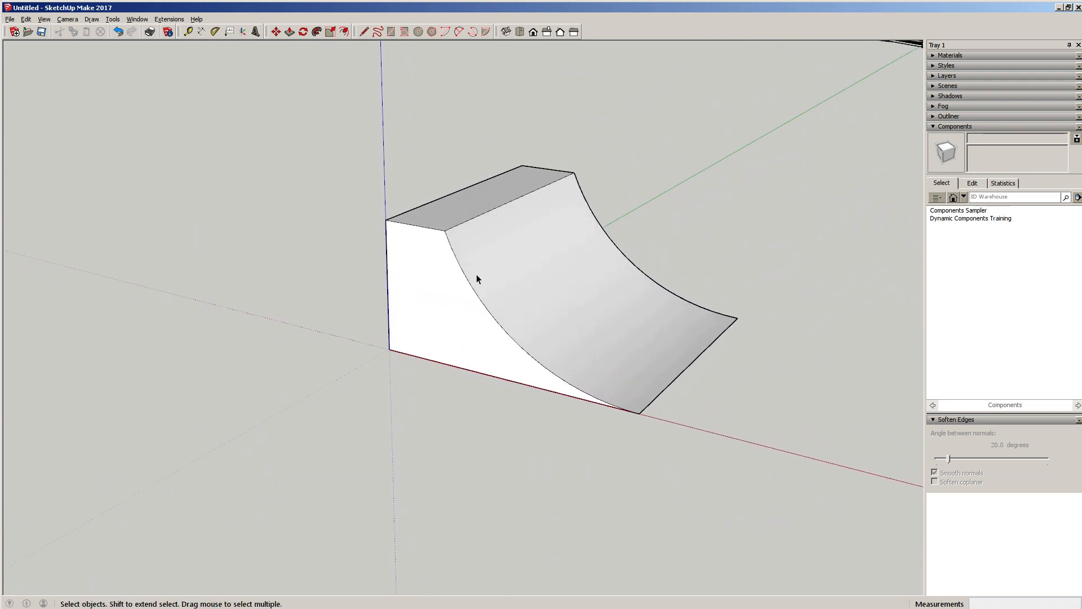
click(476, 278)
triple_click(476, 278)
right_click(477, 276)
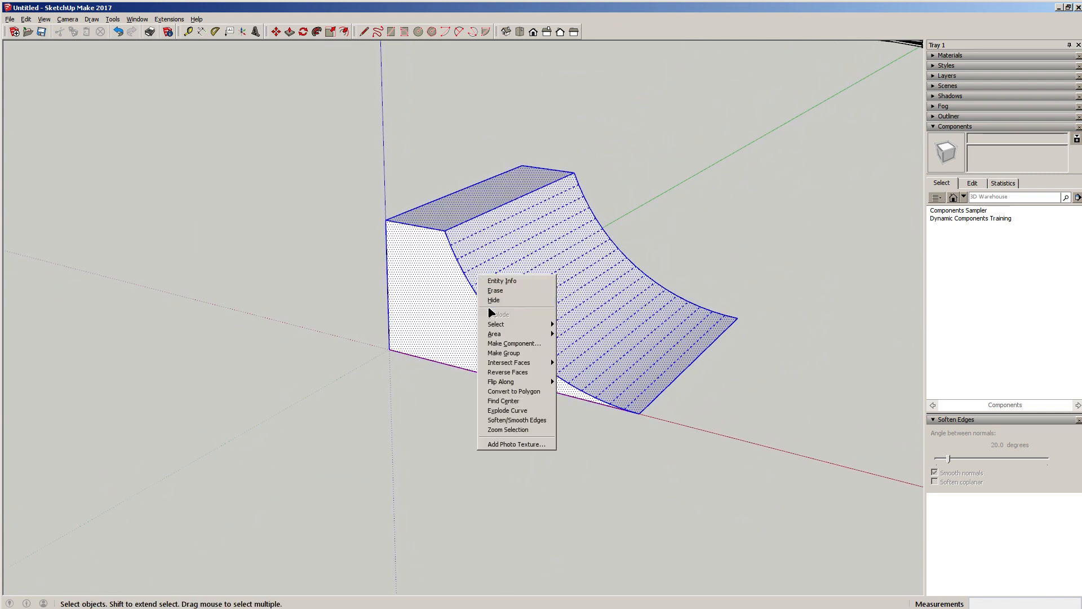
click(498, 353)
Step: Draw a 10-sided circle with a radius of 0.1 ft, centred on the ramp's near upper corner where the curve begins
scroll(416, 252, up, 5)
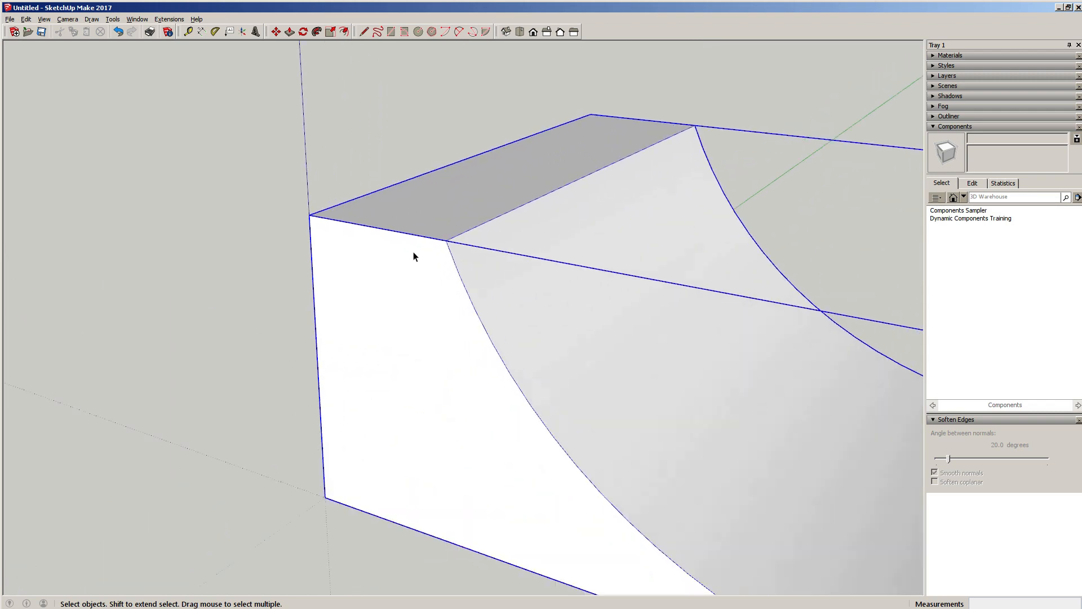
key(c)
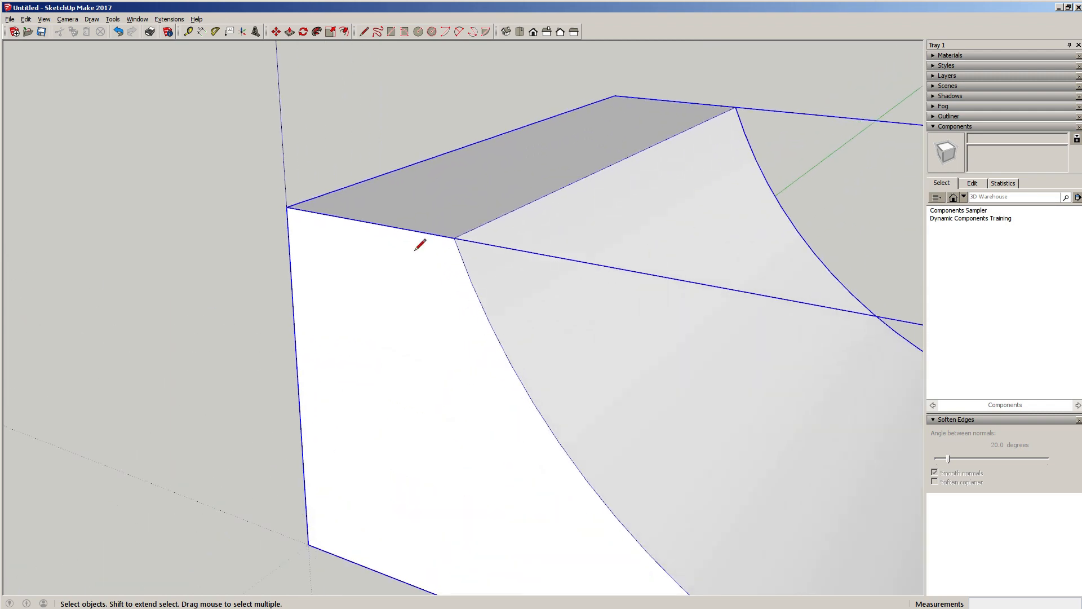
scroll(454, 236, up, 5)
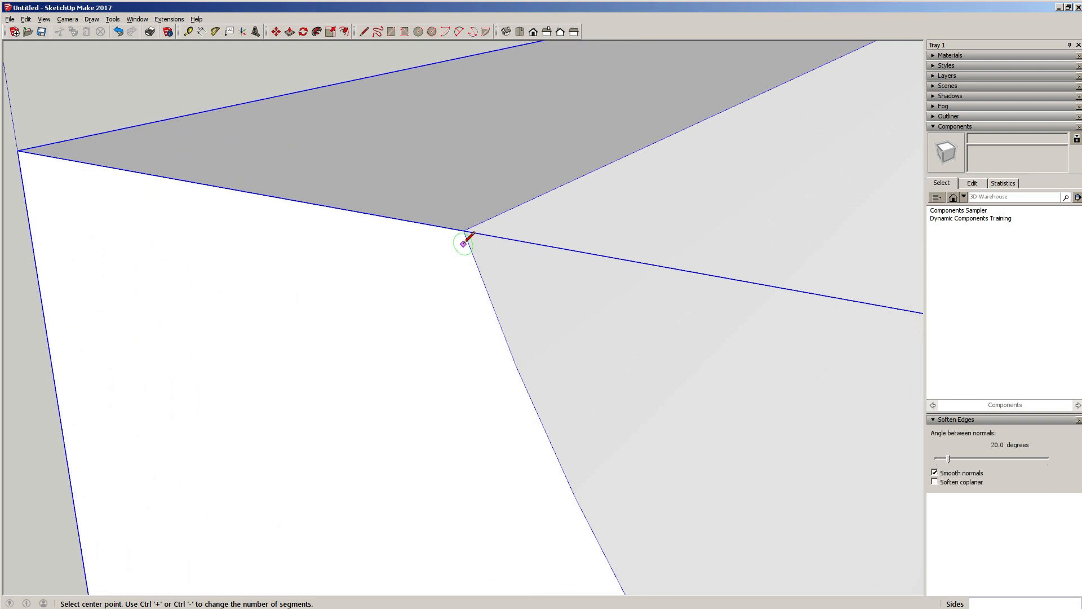
key(space)
key(c)
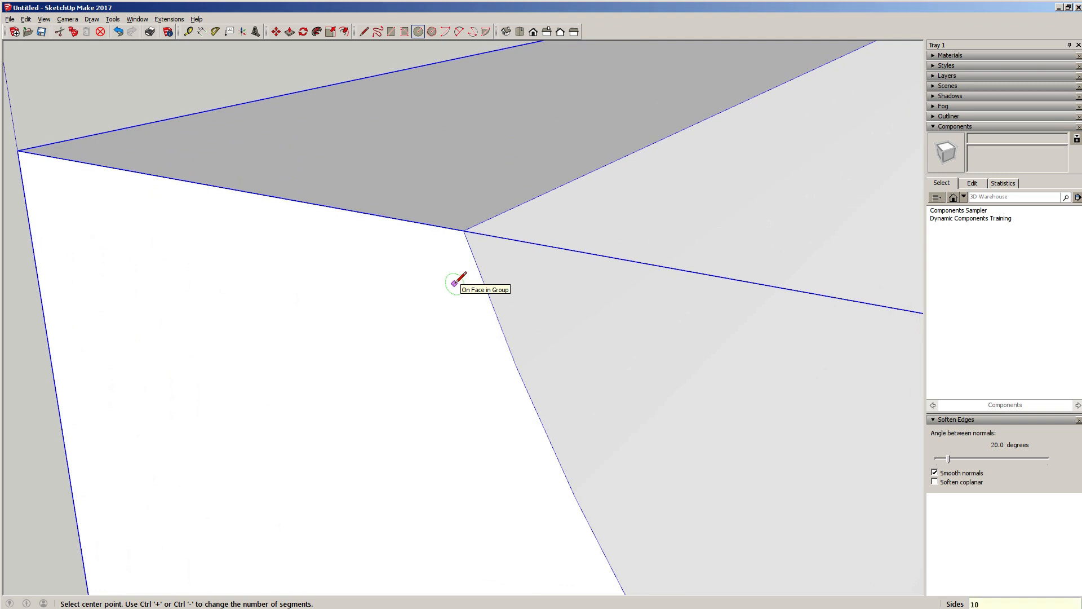
scroll(454, 282, up, 3)
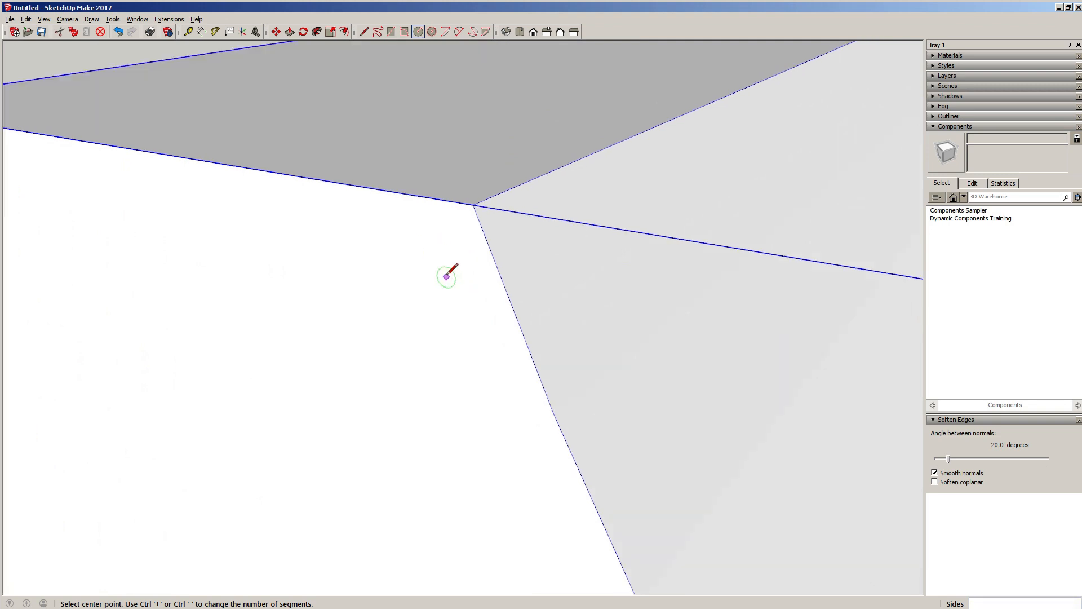
click(473, 205)
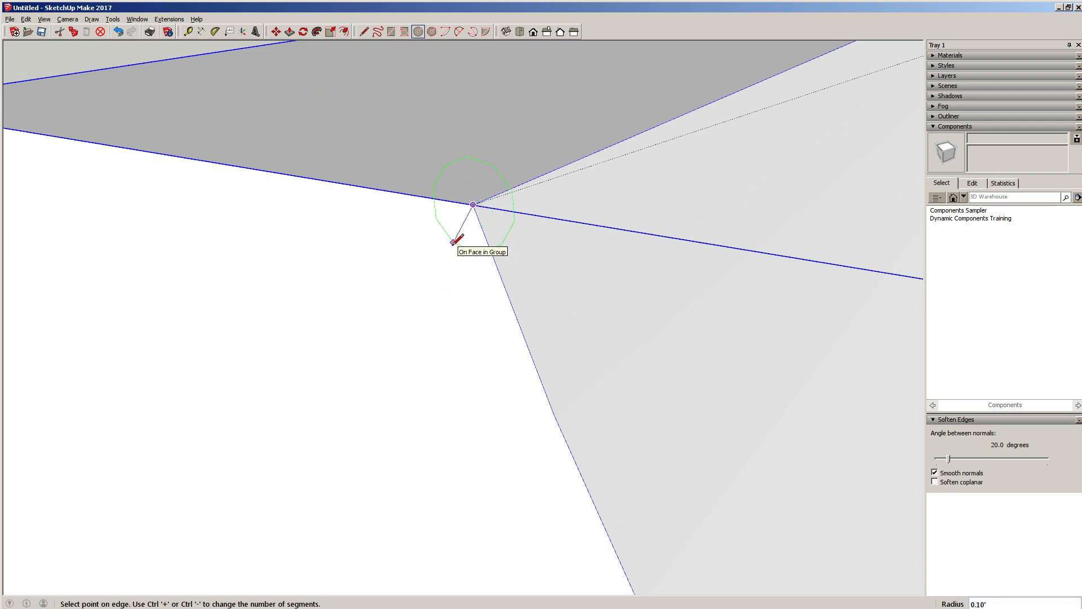
click(453, 243)
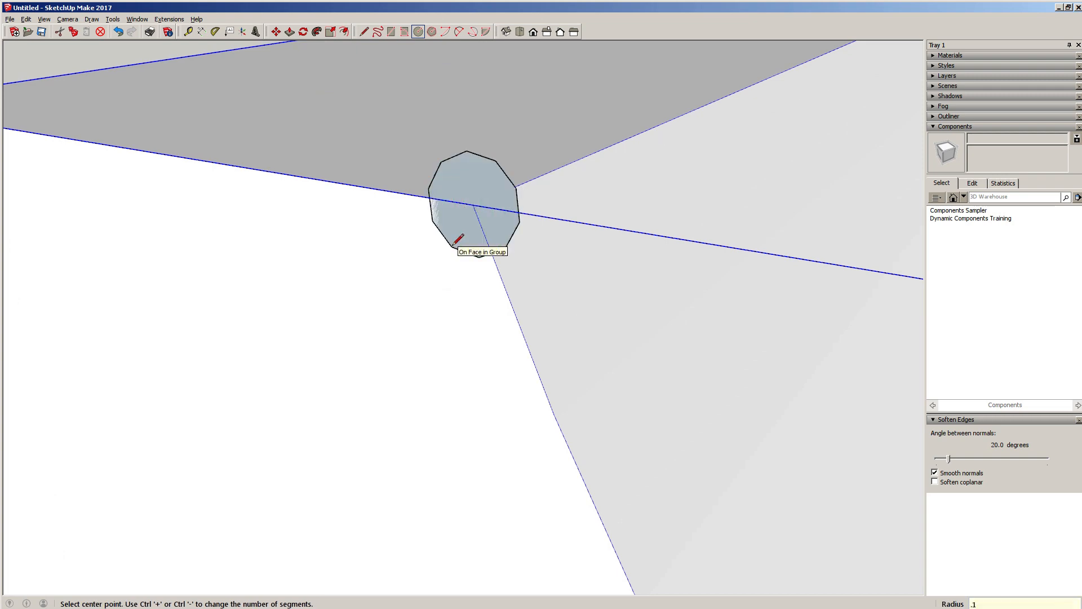
key(space)
Step: Extrude the circle along the ramp's upper curved-face edge to the far side, forming a coping pipe
middle_drag(428, 265, 499, 203)
scroll(440, 241, down, 10)
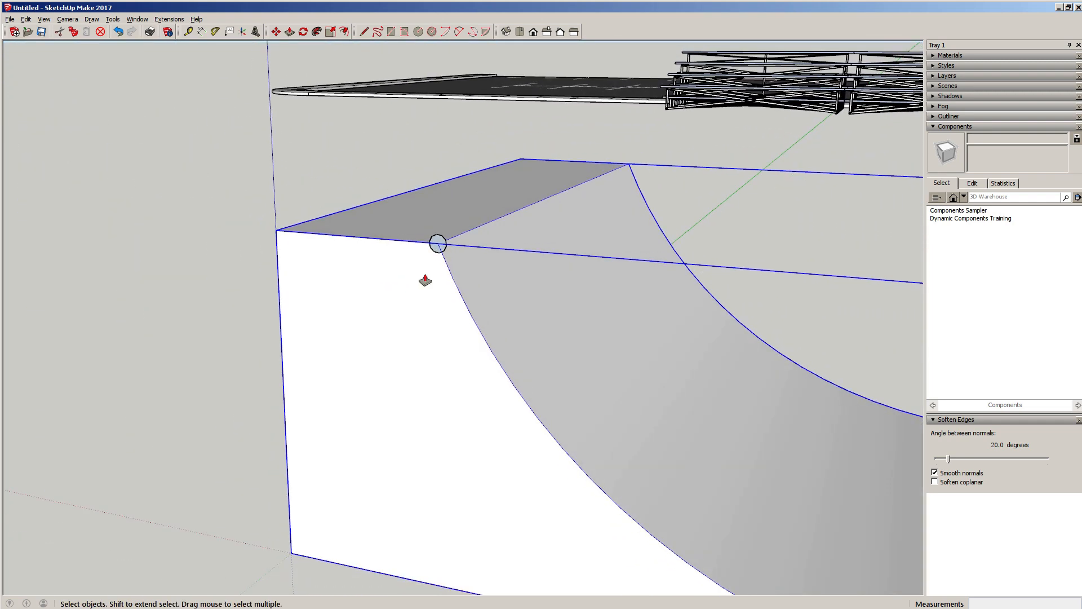
key(p)
click(437, 243)
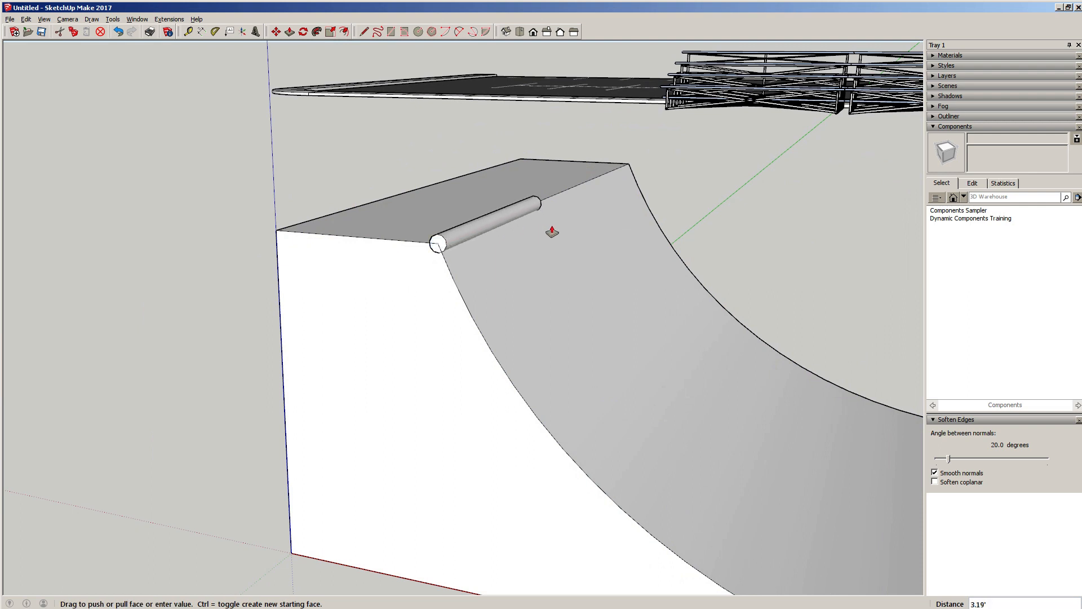
key(space)
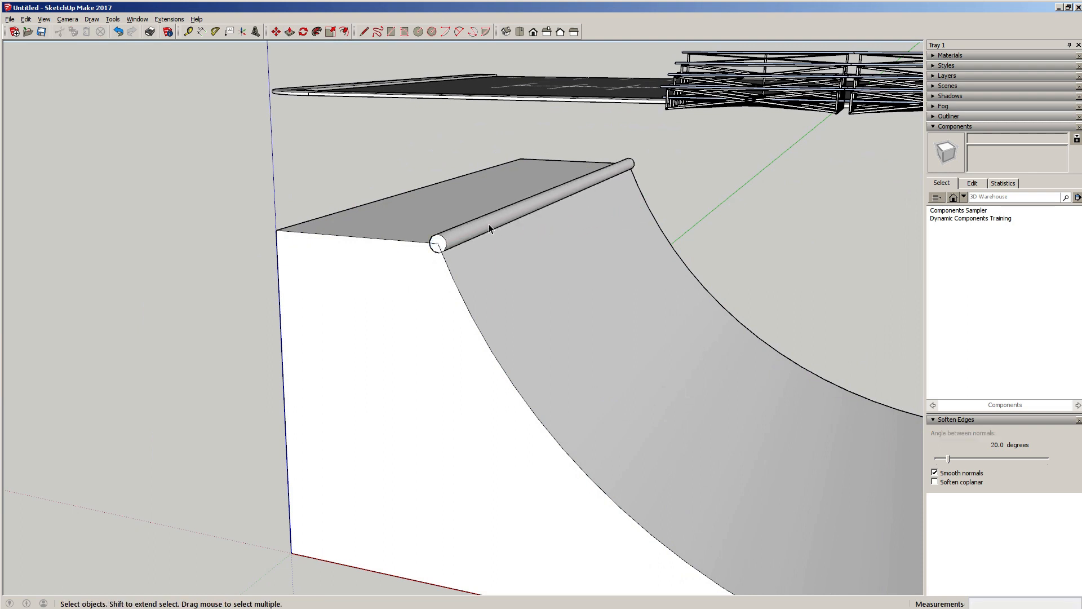
Step: Move the whole coping pipe slightly down and back into the ramp so that only a little protrudes at the lip
triple_click(442, 245)
scroll(443, 246, up, 6)
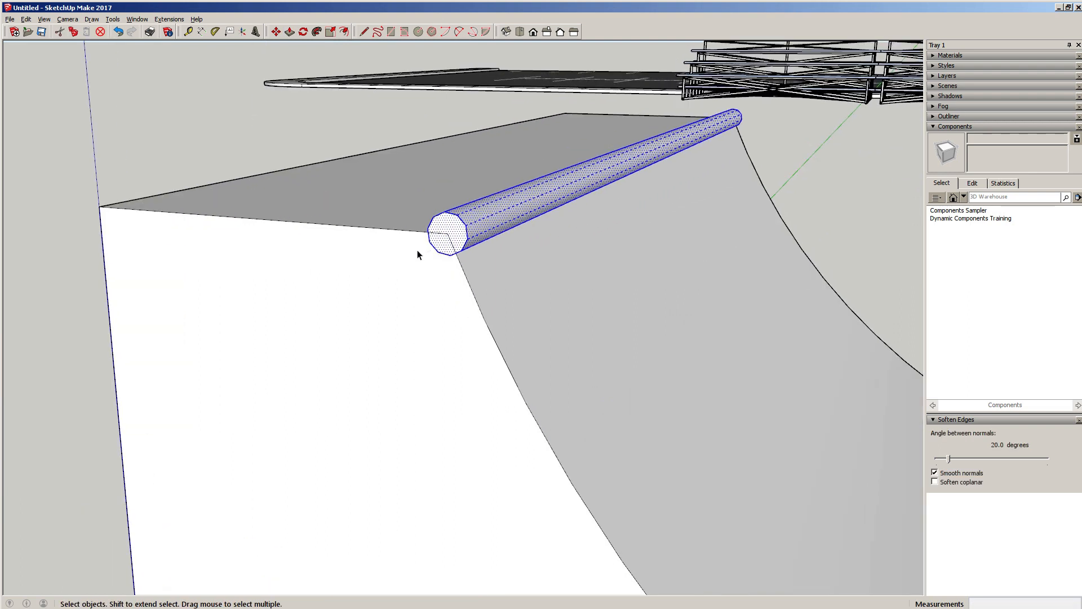
key(m)
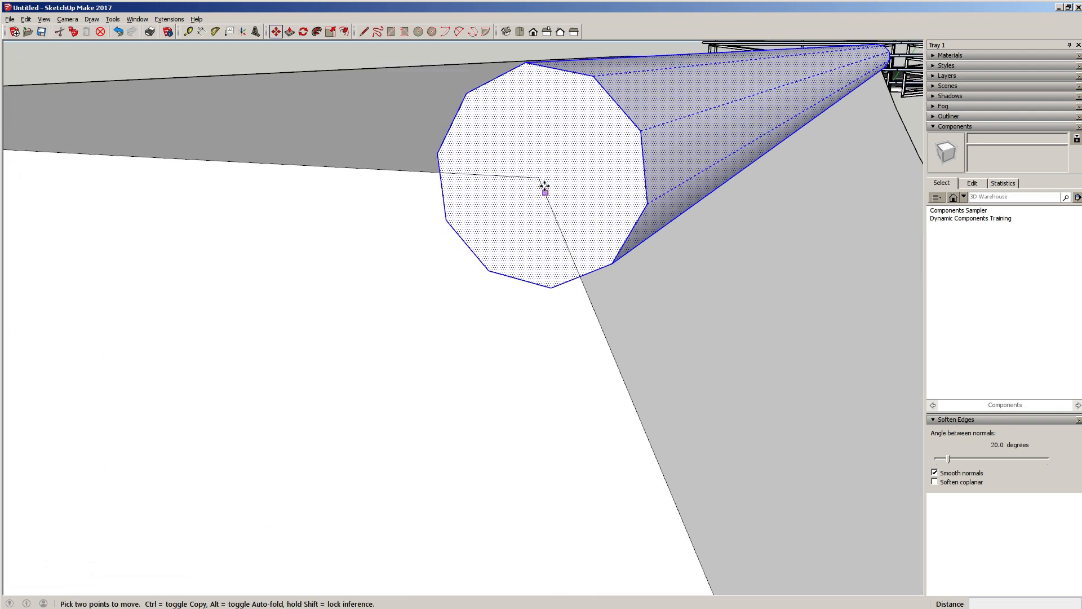
click(537, 177)
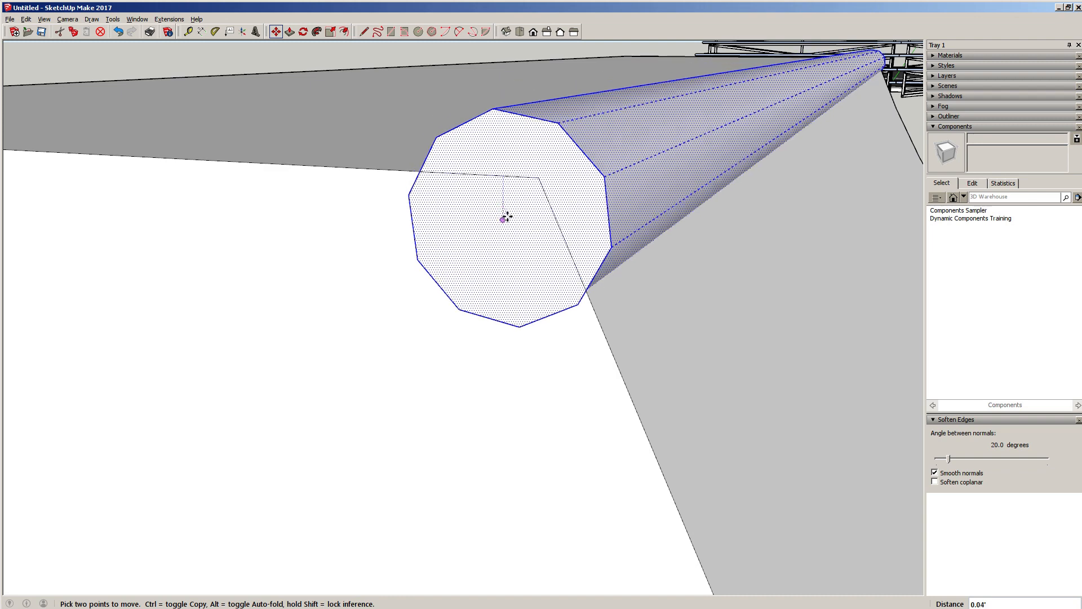
middle_drag(490, 236, 522, 203)
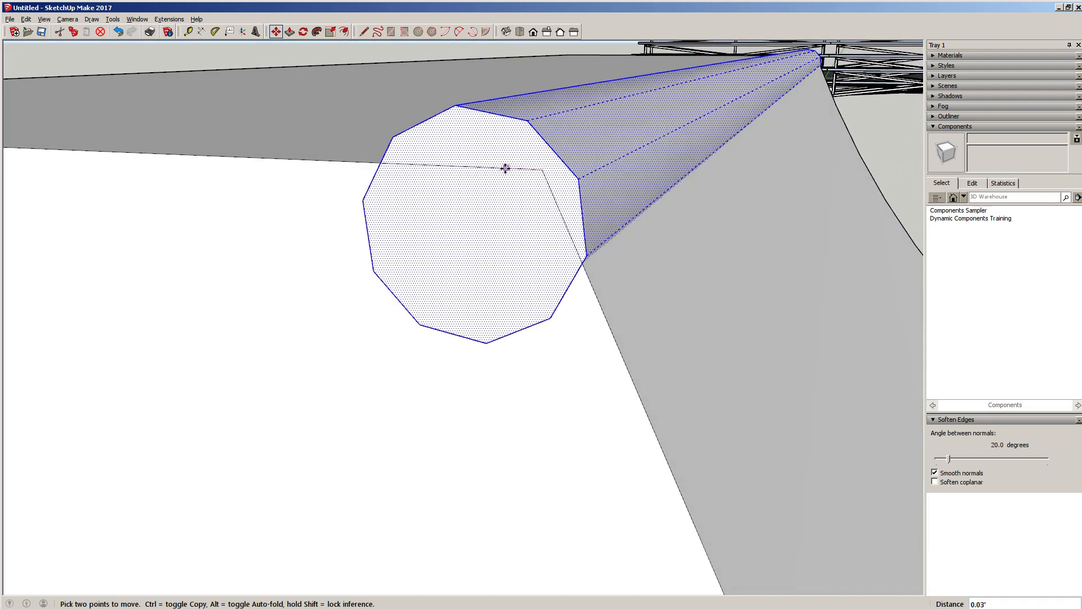
middle_drag(478, 222, 442, 239)
scroll(510, 186, up, 2)
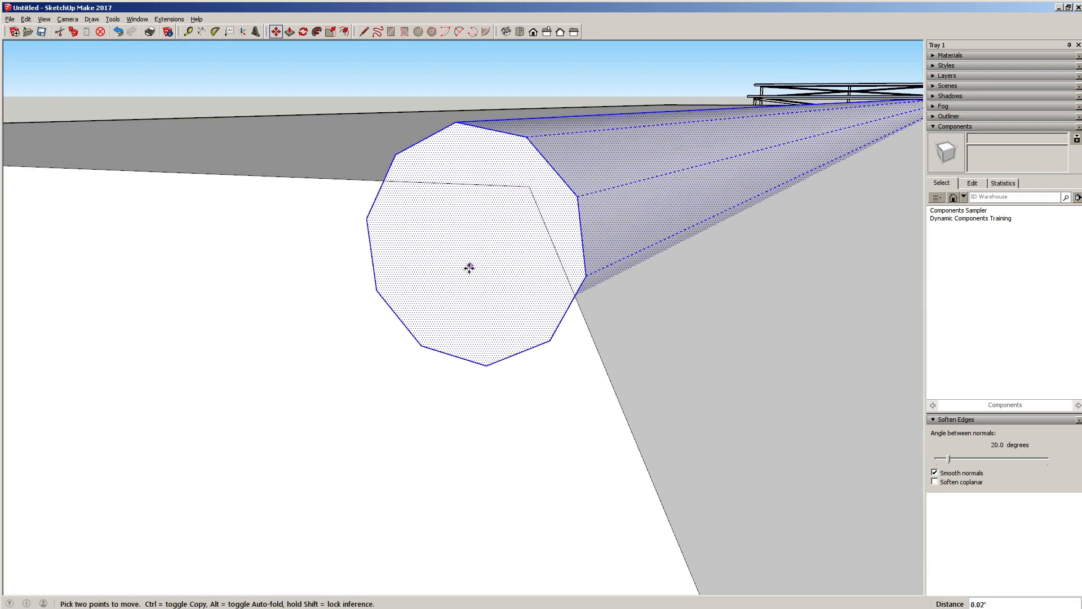
middle_drag(471, 265, 423, 302)
key(space)
scroll(510, 294, down, 7)
click(359, 209)
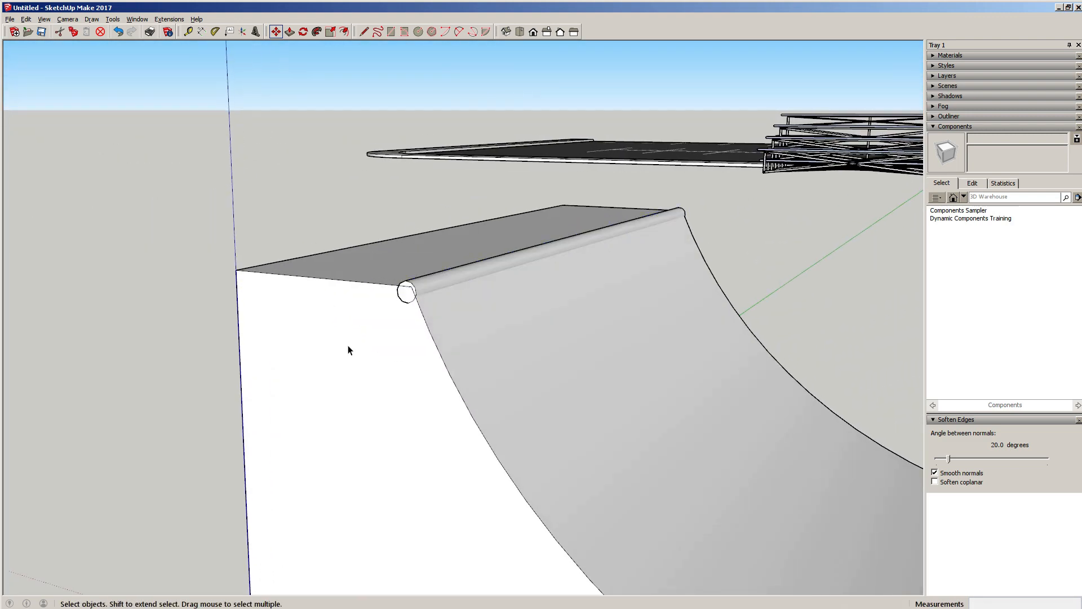
middle_drag(350, 346, 401, 314)
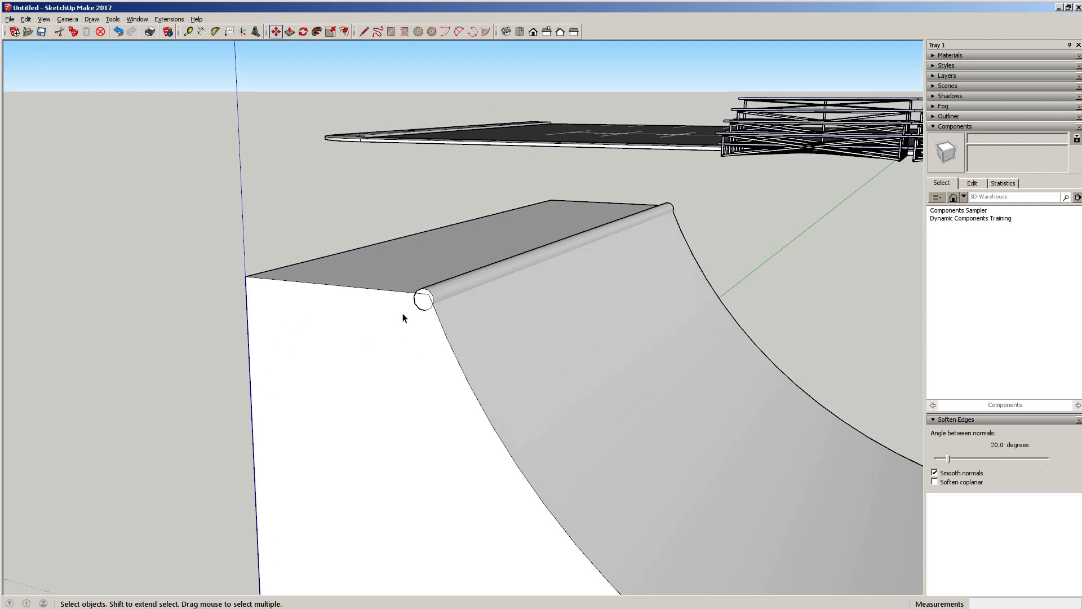
Step: Make the coping pipe's geometry a group and clear the selection
click(445, 285)
right_click(445, 286)
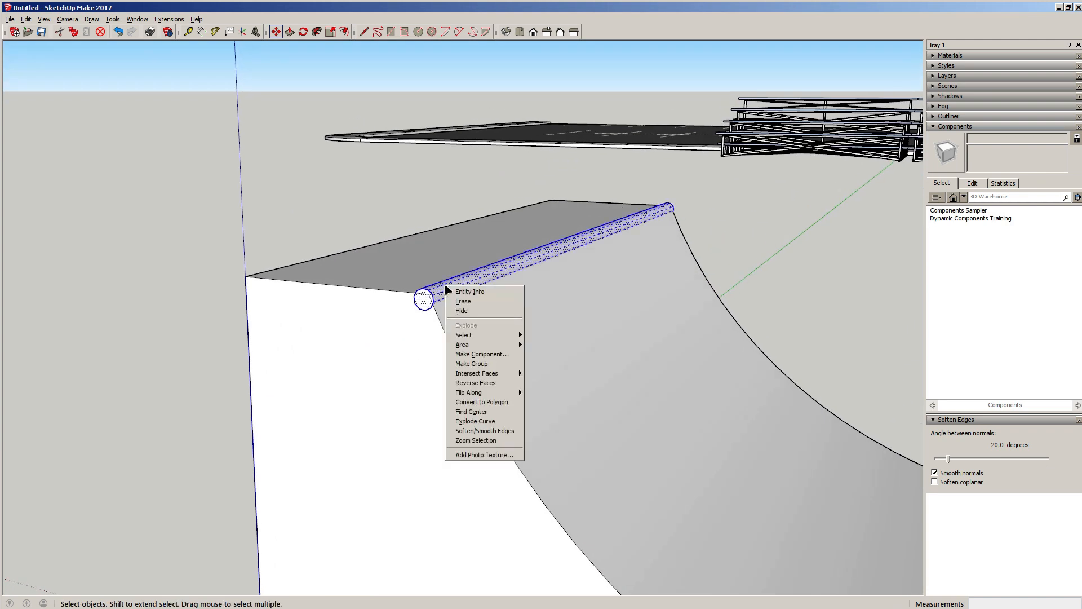
click(475, 366)
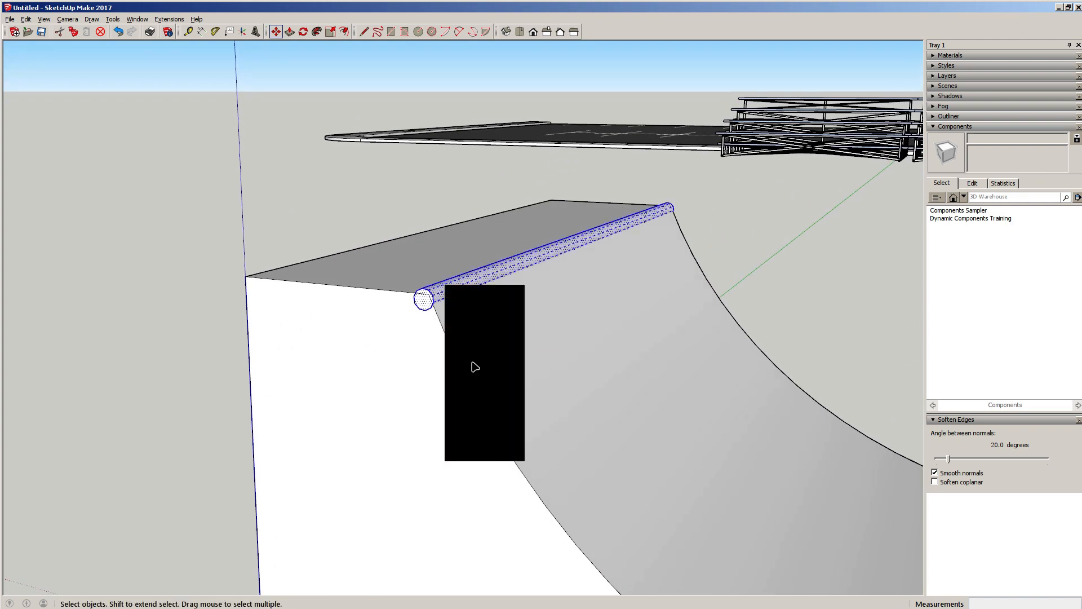
click(315, 332)
click(208, 319)
scroll(462, 389, down, 3)
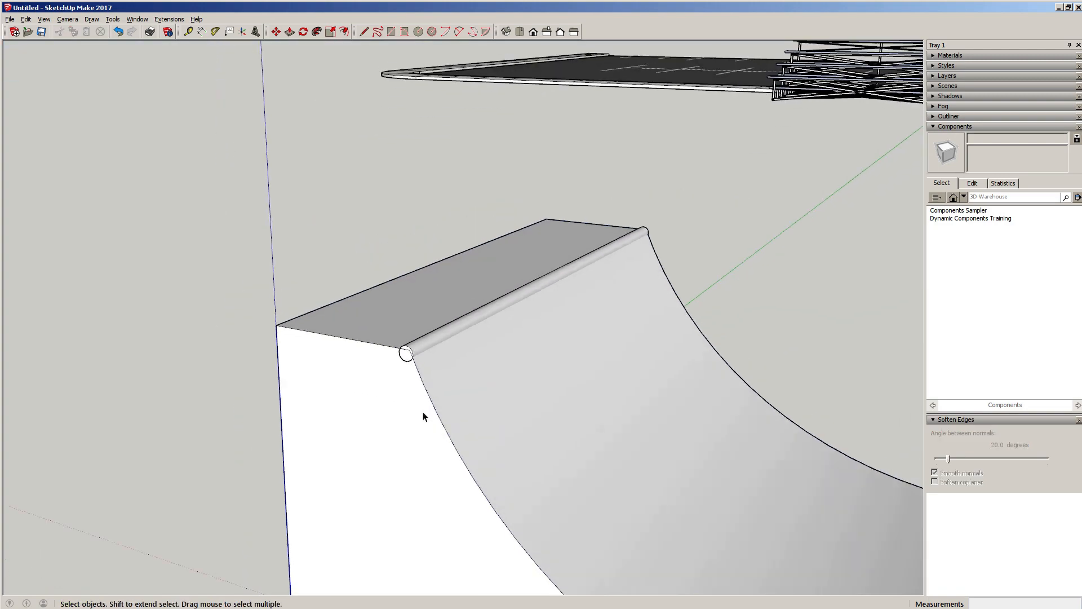
Step: Create a component named "Snap 4ft quarter" from the ramp and coping groups, with no glue-to alignment
middle_drag(425, 415, 460, 276)
middle_drag(527, 293, 500, 306)
scroll(438, 328, up, 4)
scroll(416, 315, down, 3)
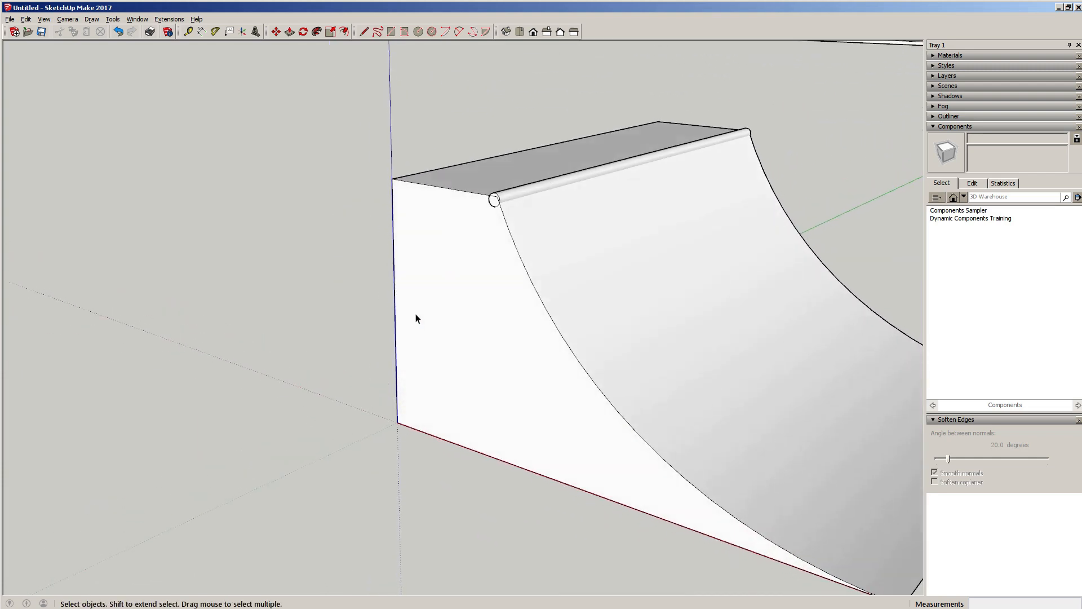
mouse_move(415, 246)
mouse_down()
mouse_move(377, 201)
mouse_move(420, 228)
mouse_up()
right_click(434, 252)
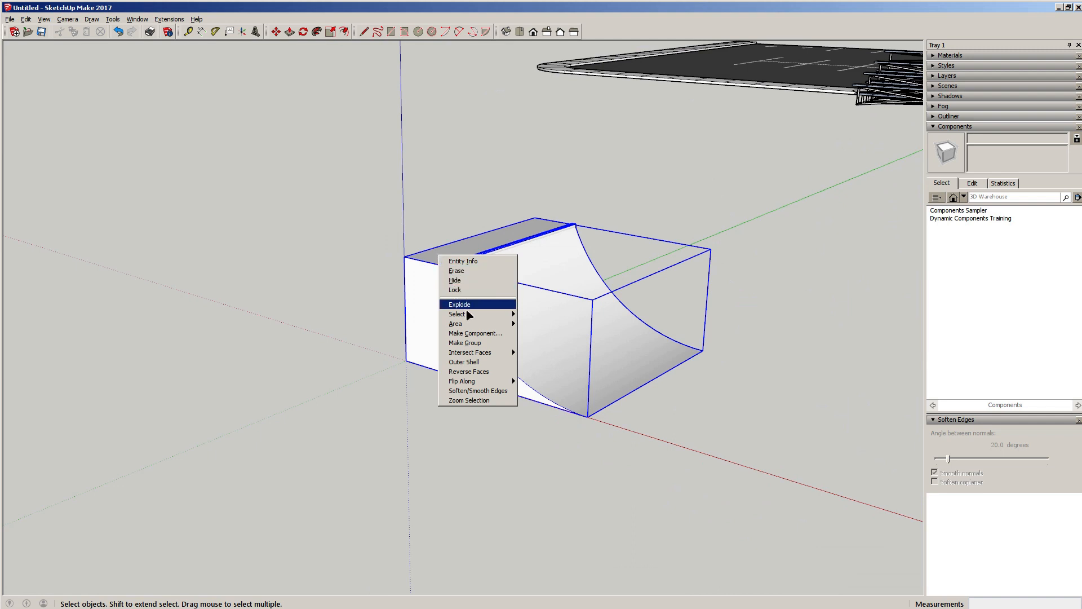
click(481, 341)
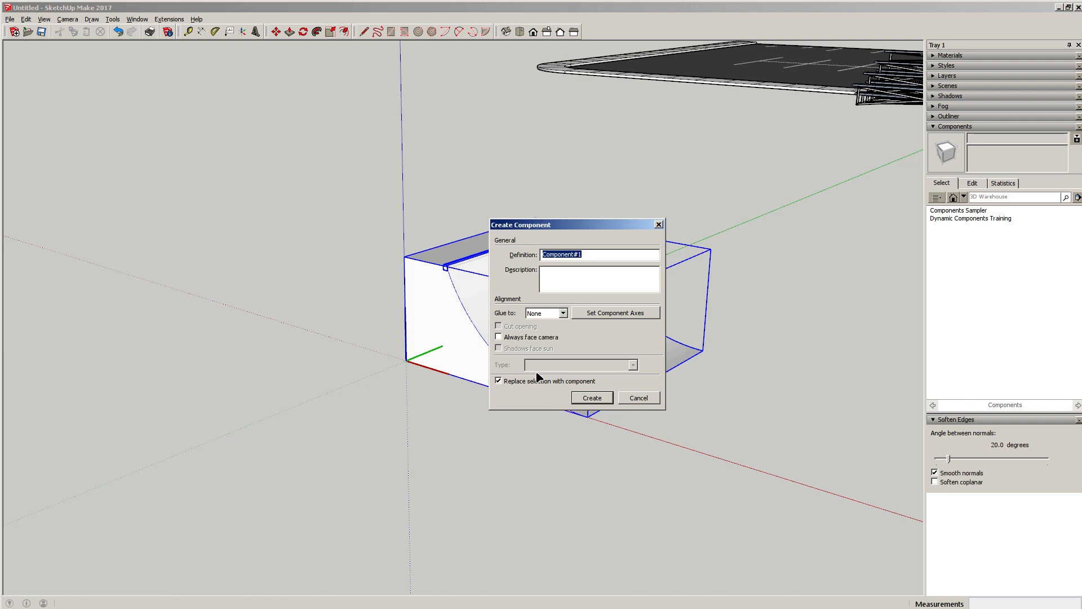
text(Snap 4ft quarter)
click(499, 381)
click(582, 399)
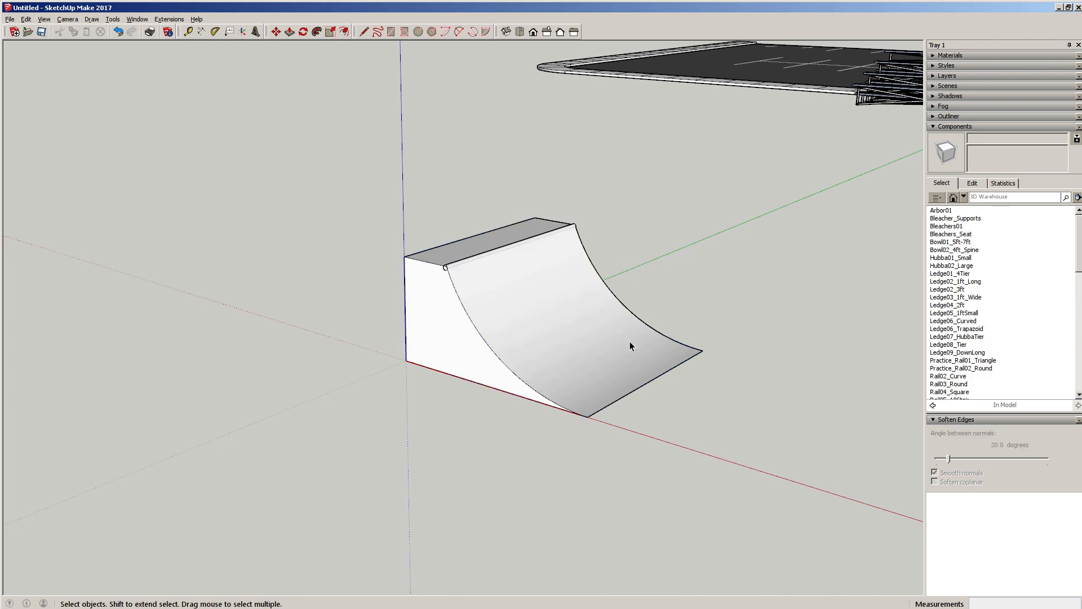
Step: Look for Snap 4ft quarter in the in-model component list and examine the ramp and its coping
scroll(990, 365, down, 8)
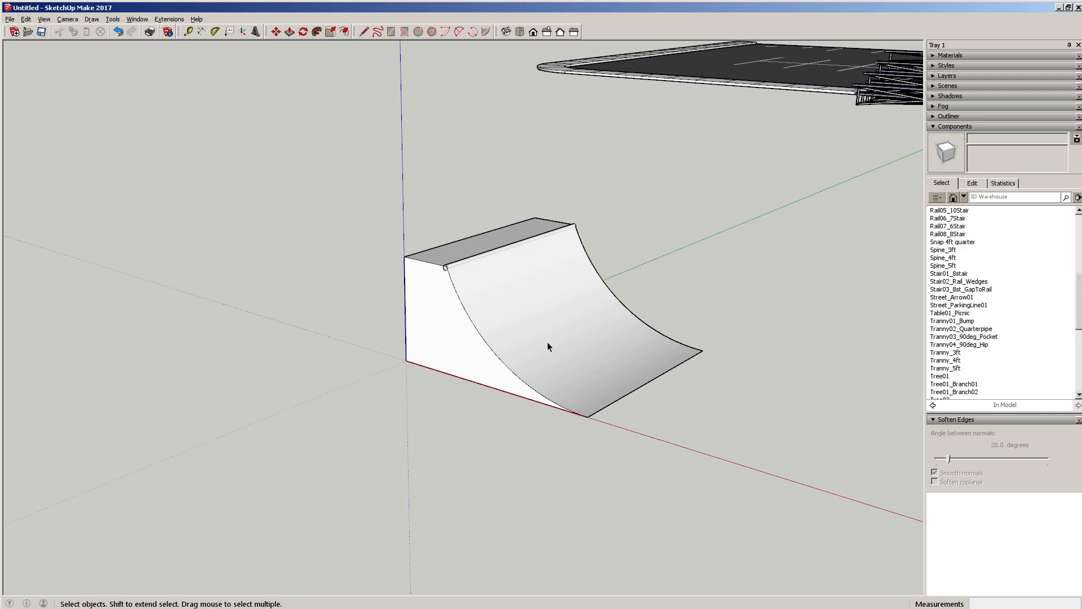
scroll(467, 315, up, 4)
scroll(510, 344, down, 2)
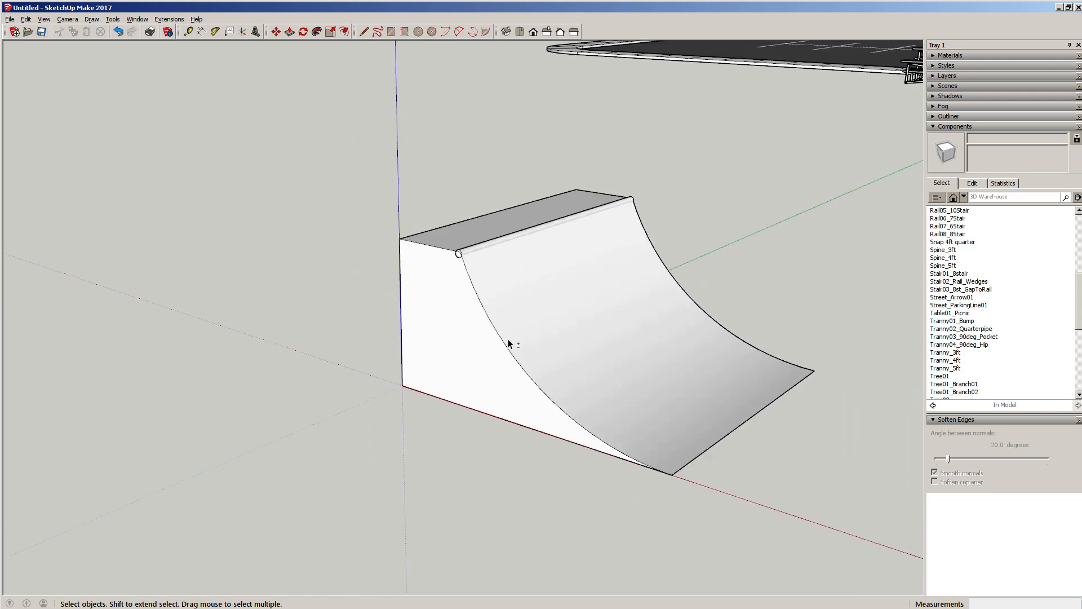
scroll(509, 342, down, 1)
mouse_move(491, 338)
middle_down()
mouse_move(450, 336)
mouse_move(496, 326)
middle_up()
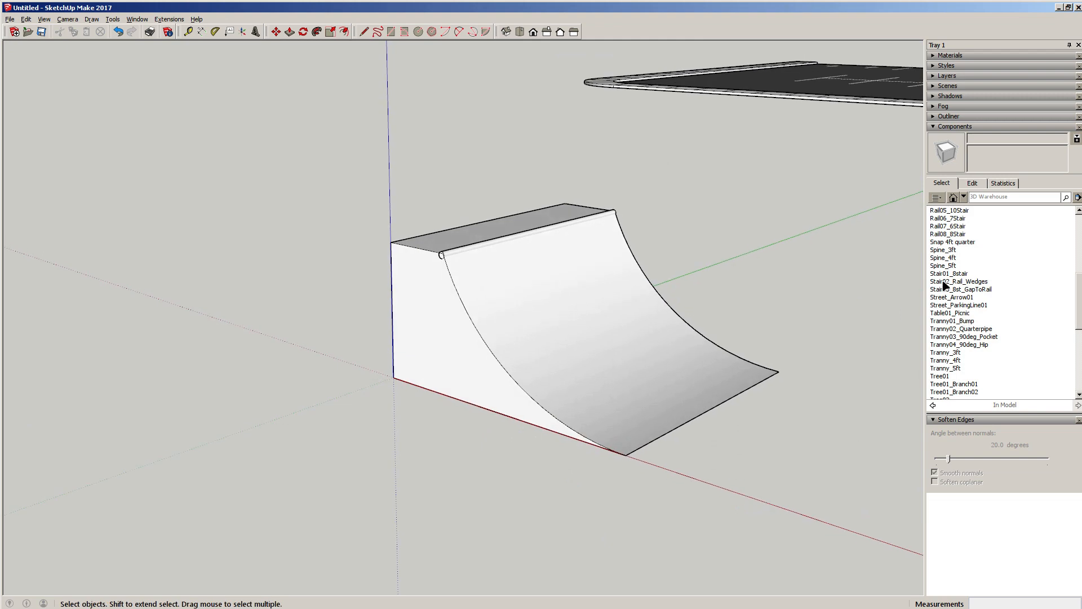
scroll(472, 327, up, 2)
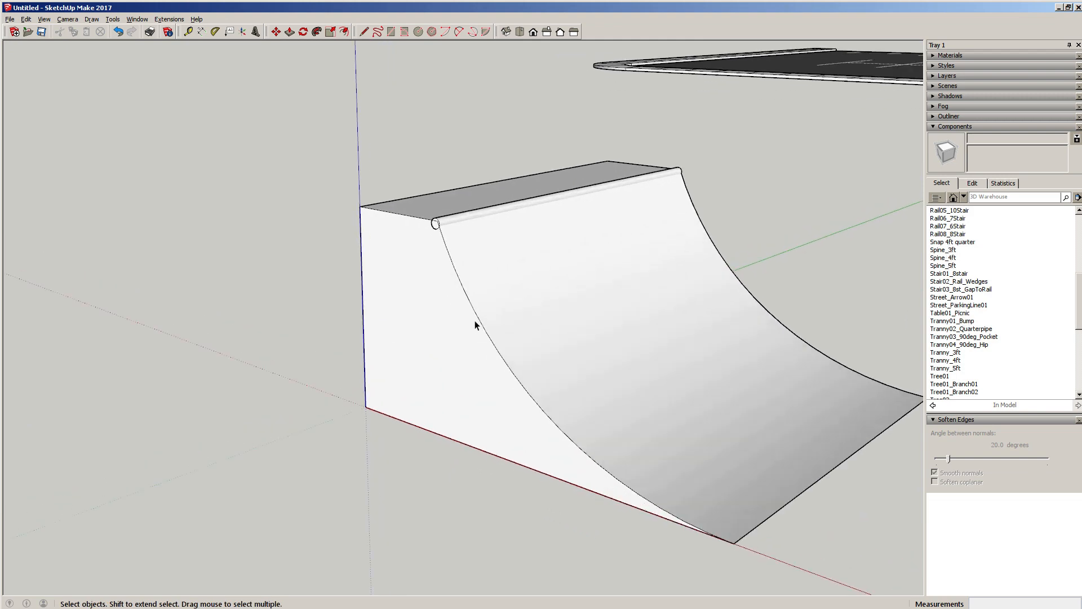
middle_drag(505, 333, 528, 328)
scroll(519, 330, down, 3)
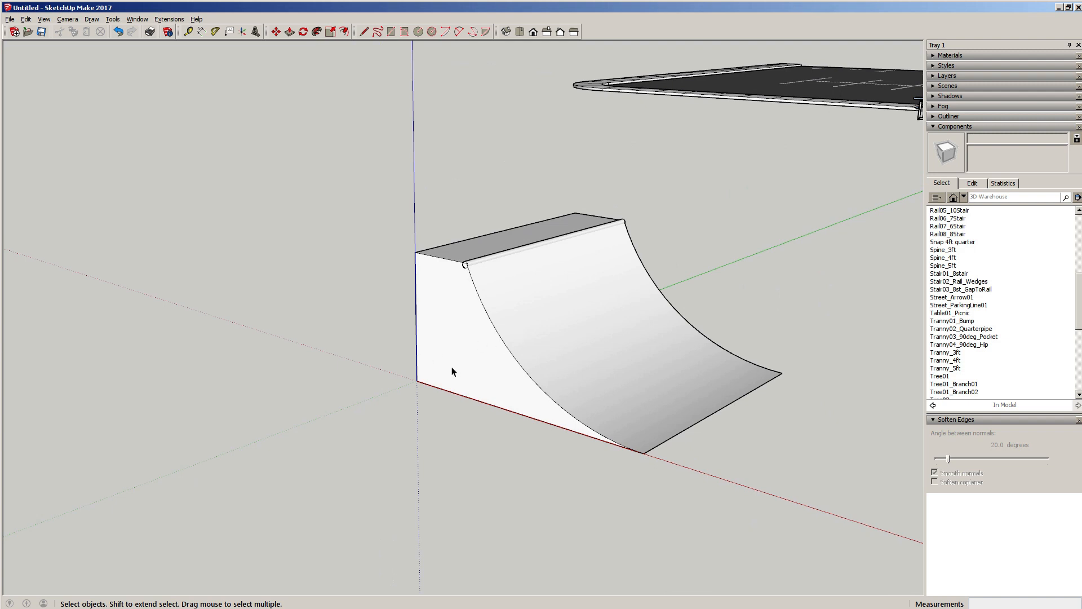
Step: Draw an 8 ft by 8 ft square on the ground from the origin, along the ramp's side
middle_drag(452, 371, 450, 399)
key(r)
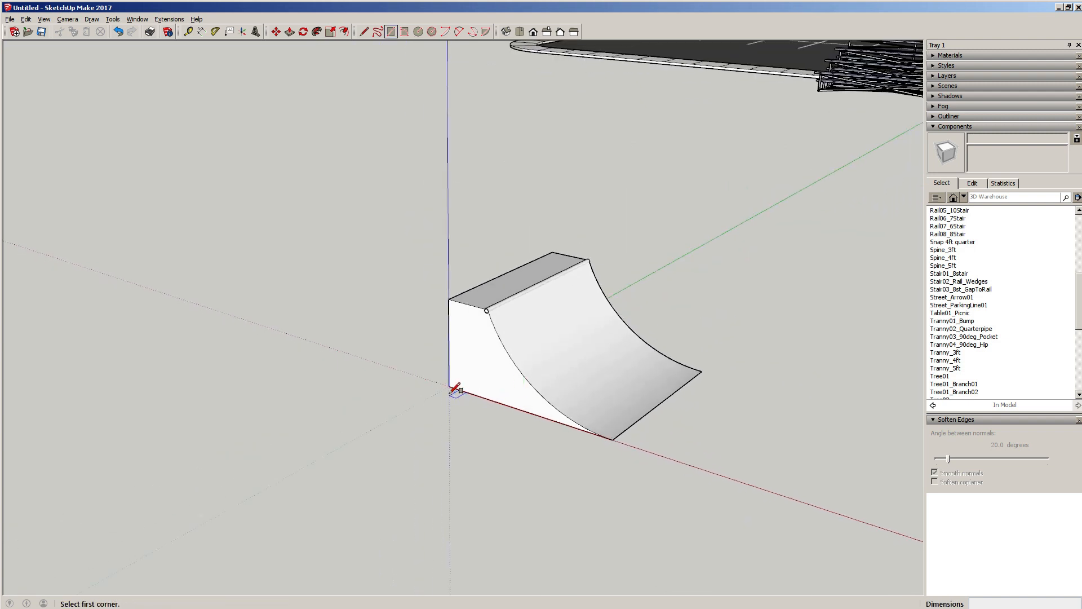
click(449, 386)
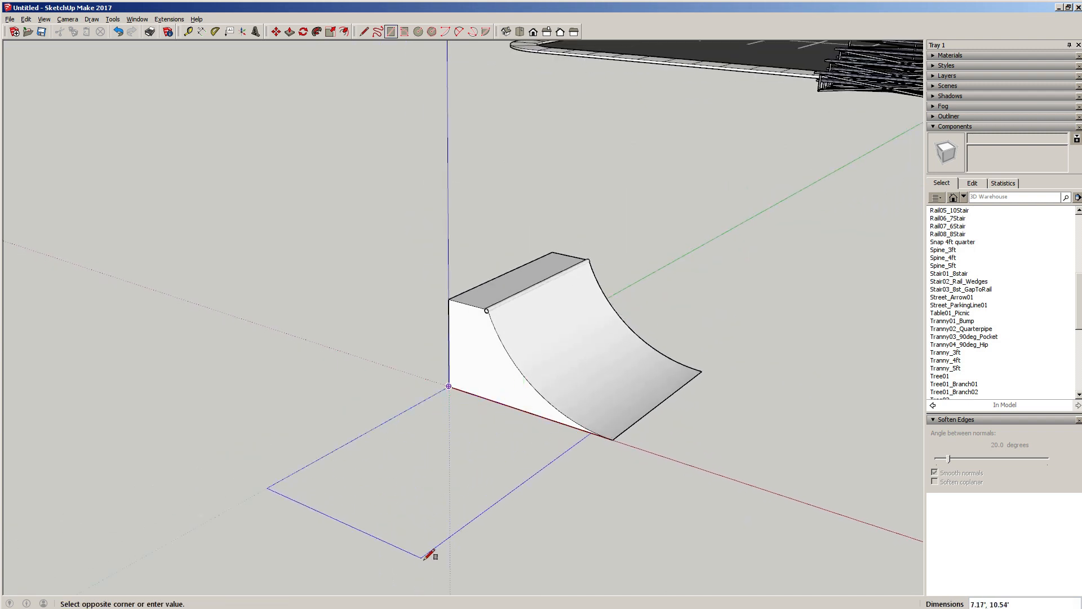
text(8,8)
key(Return)
key(space)
Step: Make a group from the ground square's face and its edges, and clear the selection
right_click(484, 498)
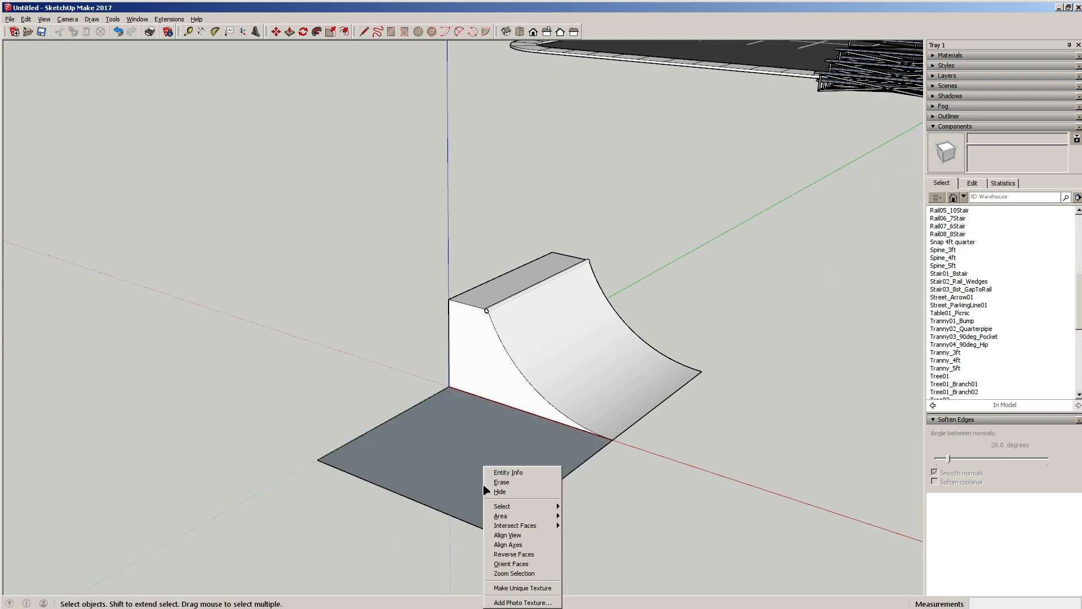
click(499, 545)
scroll(449, 477, up, 2)
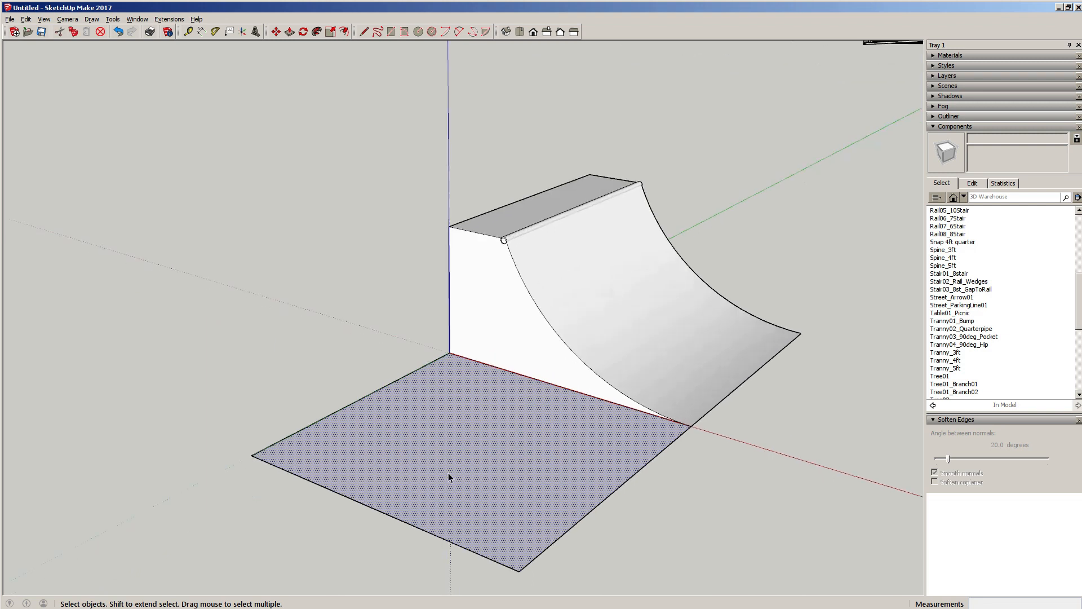
right_click(444, 467)
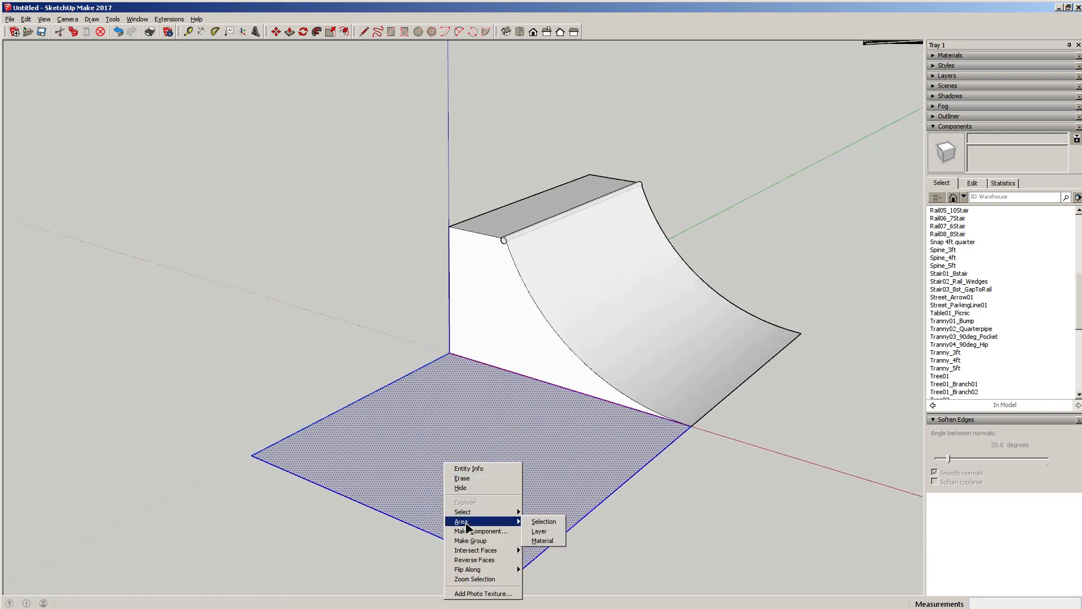
click(471, 542)
click(283, 330)
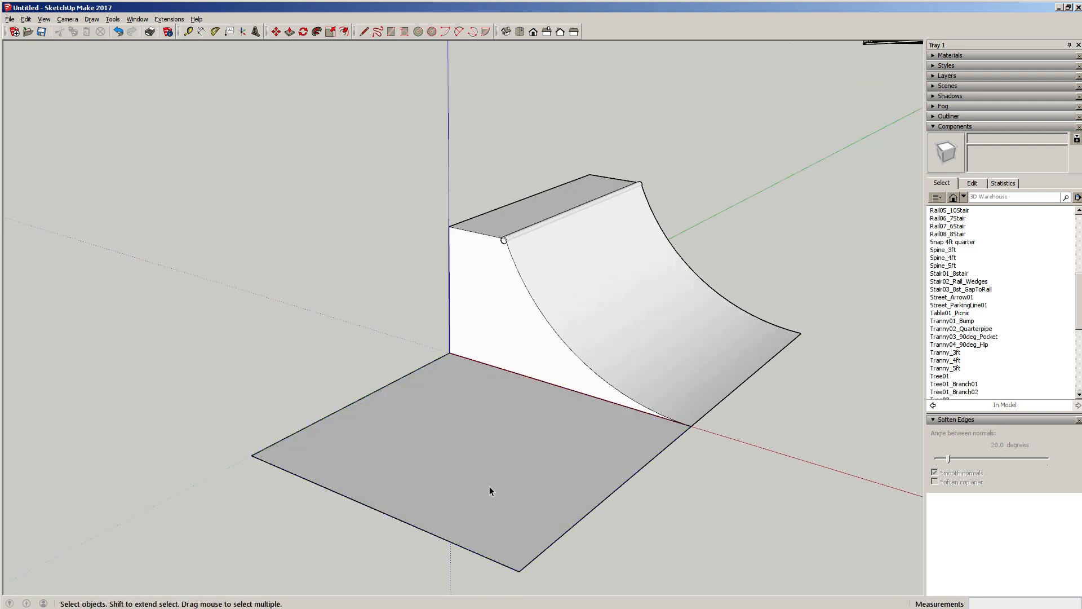
Step: Inside the square's group, offset the outline inward to form a narrow border, and leave the group
middle_drag(468, 464, 460, 358)
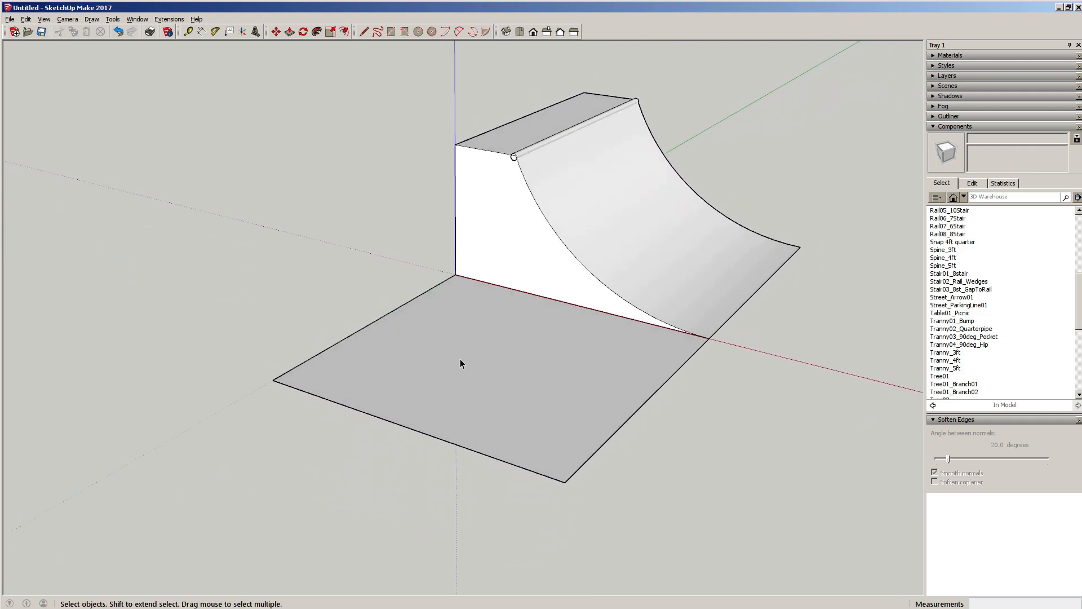
middle_drag(427, 323, 461, 357)
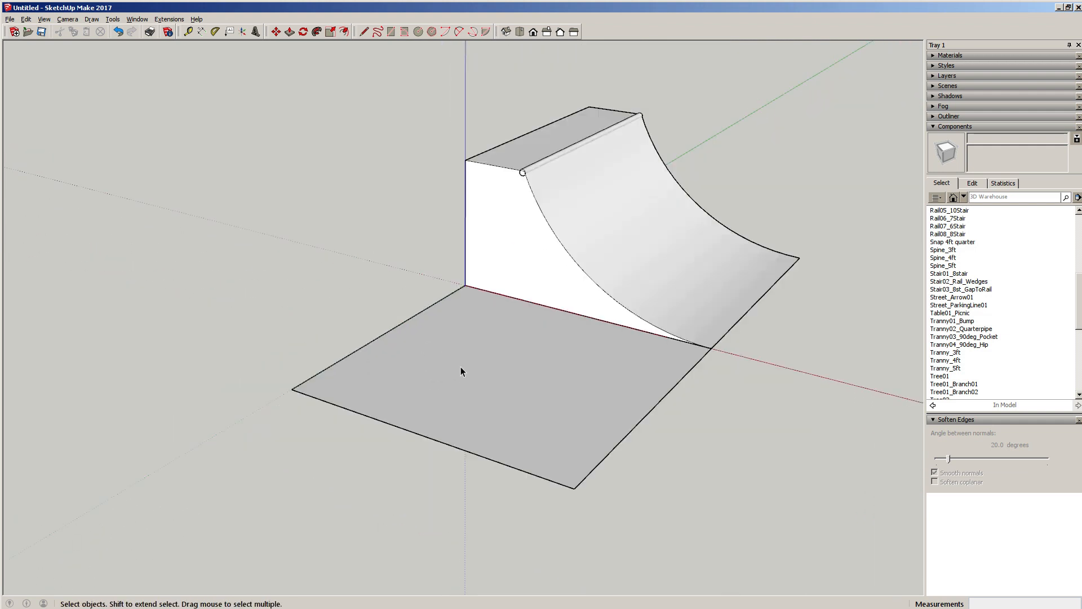
double_click(458, 366)
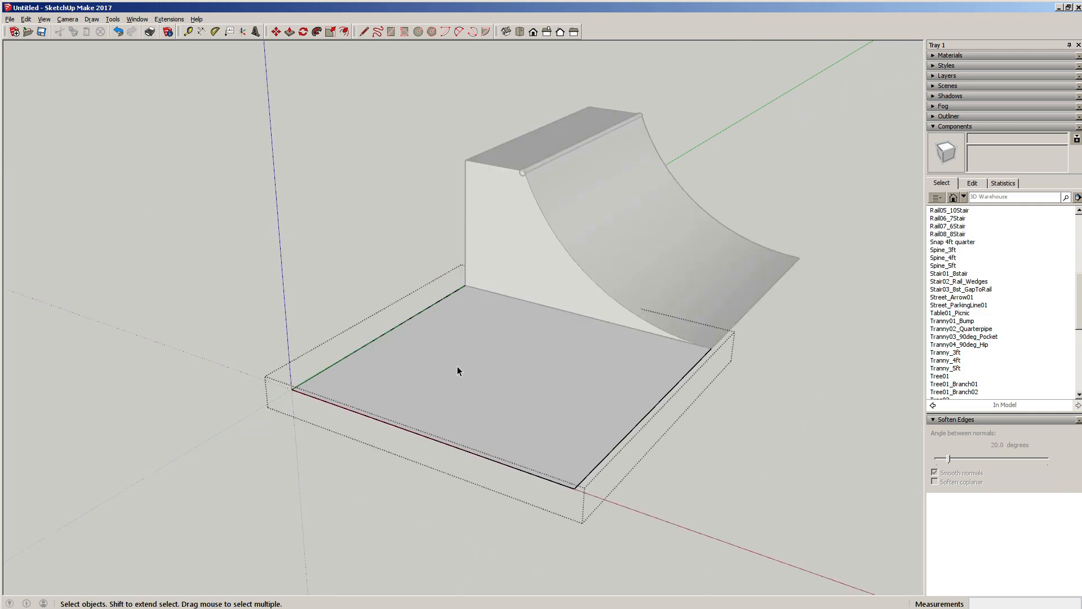
scroll(417, 370, up, 2)
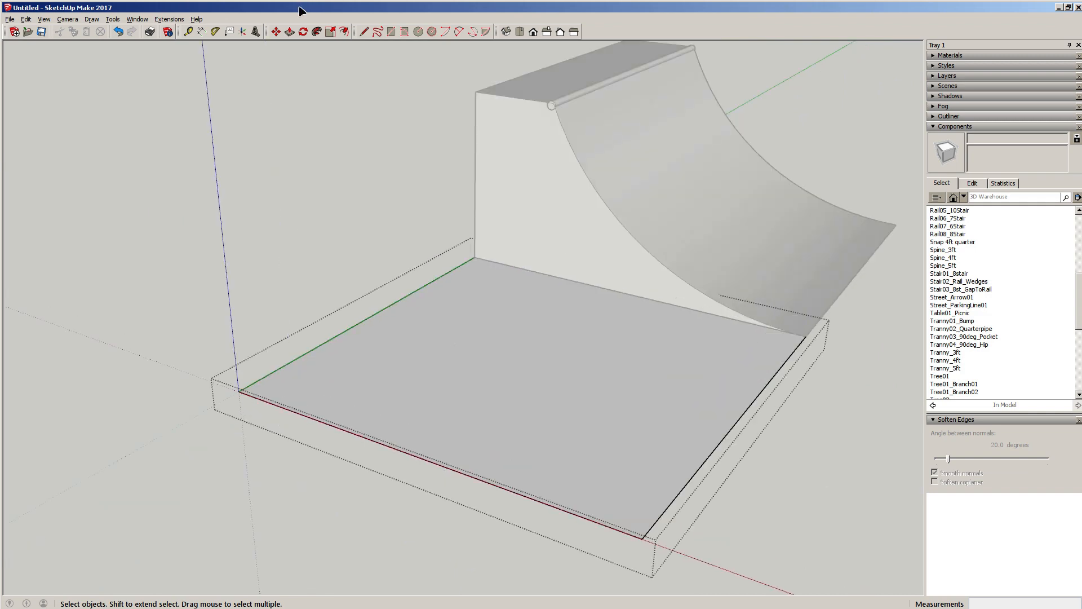
click(344, 32)
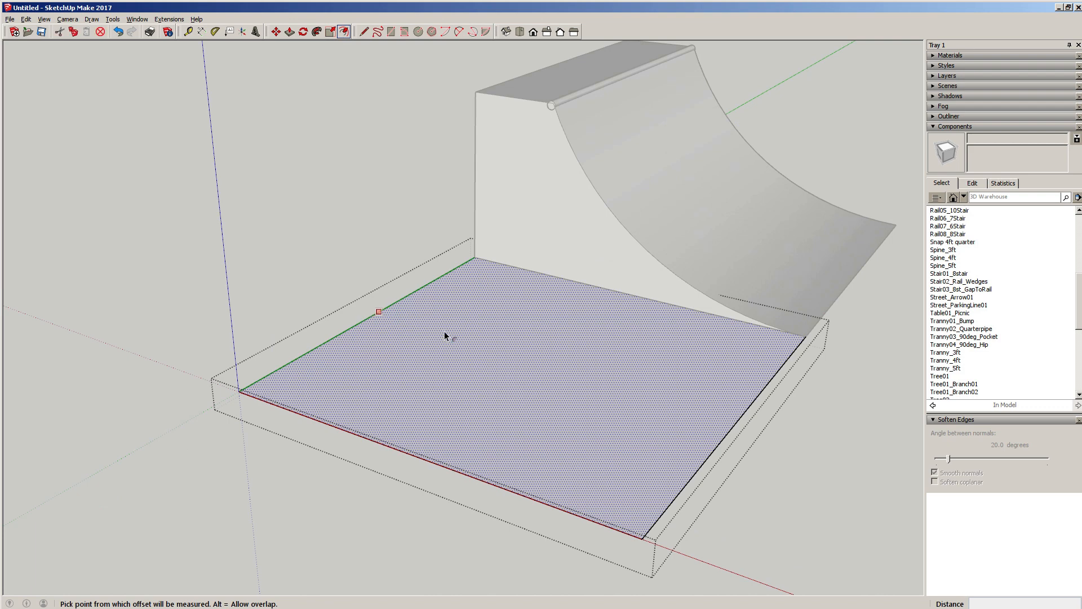
click(397, 322)
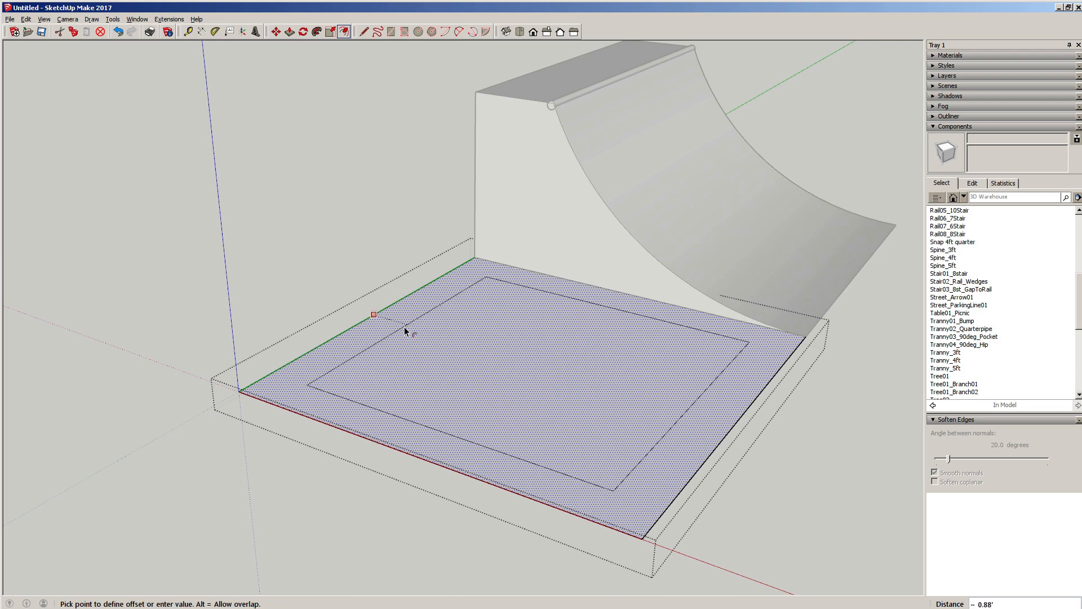
click(404, 327)
key(space)
click(347, 251)
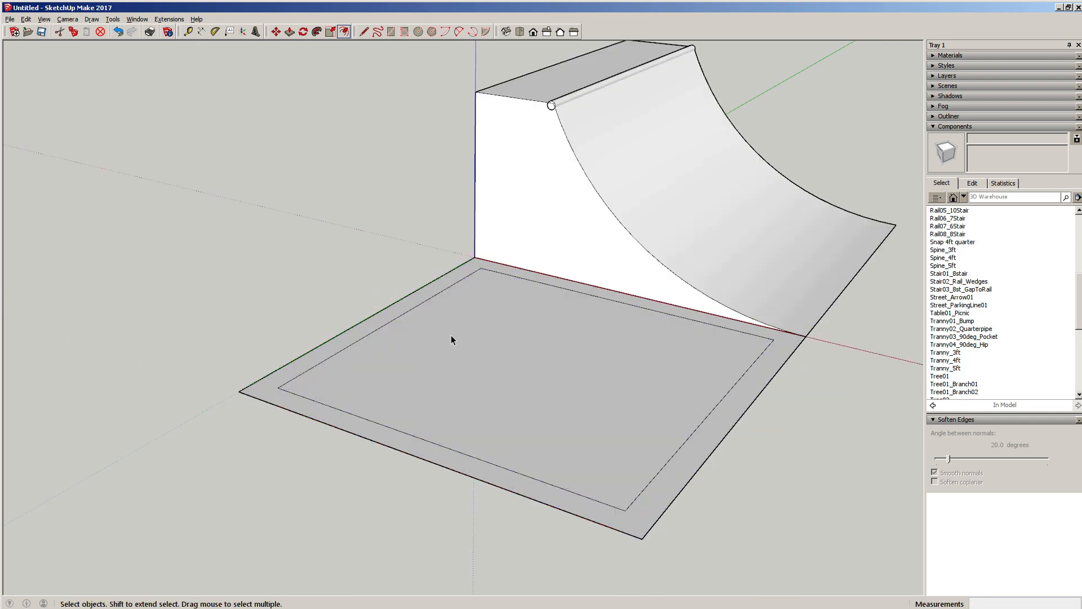
click(334, 269)
Step: Draw an outward-bulging arc with a bulge of about 2 ft between the inner square's two opposite corners beside the ramp toe and the far end
key(a)
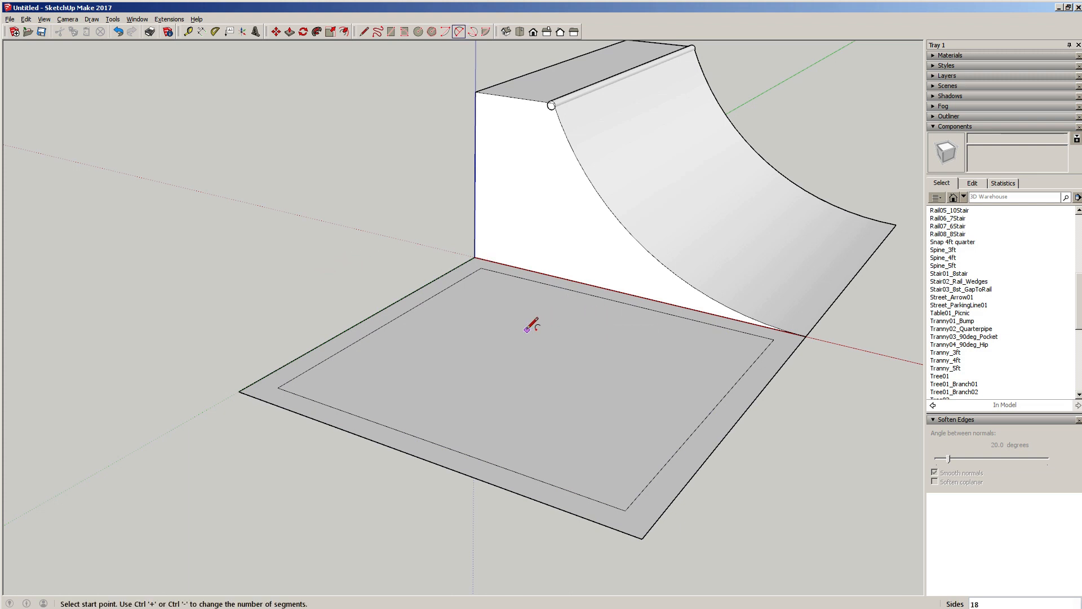
click(774, 339)
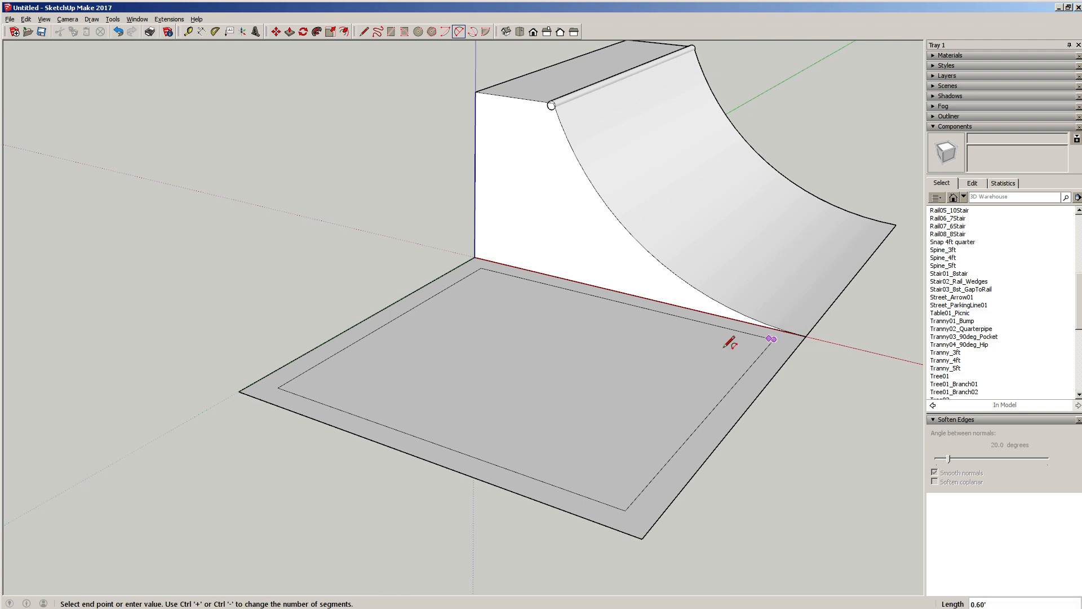
click(278, 388)
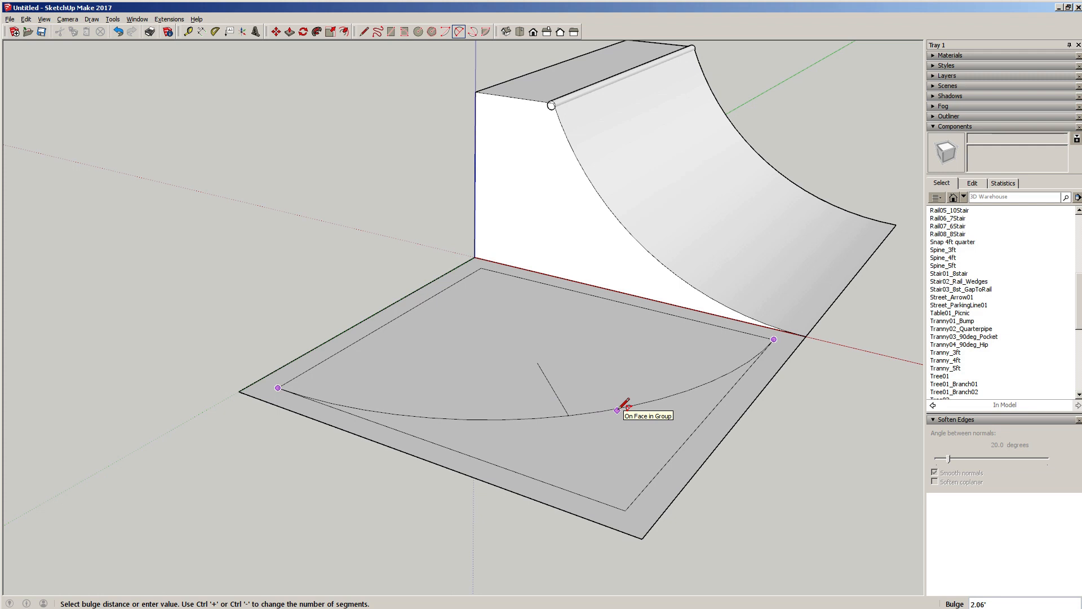
click(624, 404)
key(space)
Step: Draw a straight line from the arc's end near the ramp toe across the border to the ramp's base edge
scroll(783, 338, up, 8)
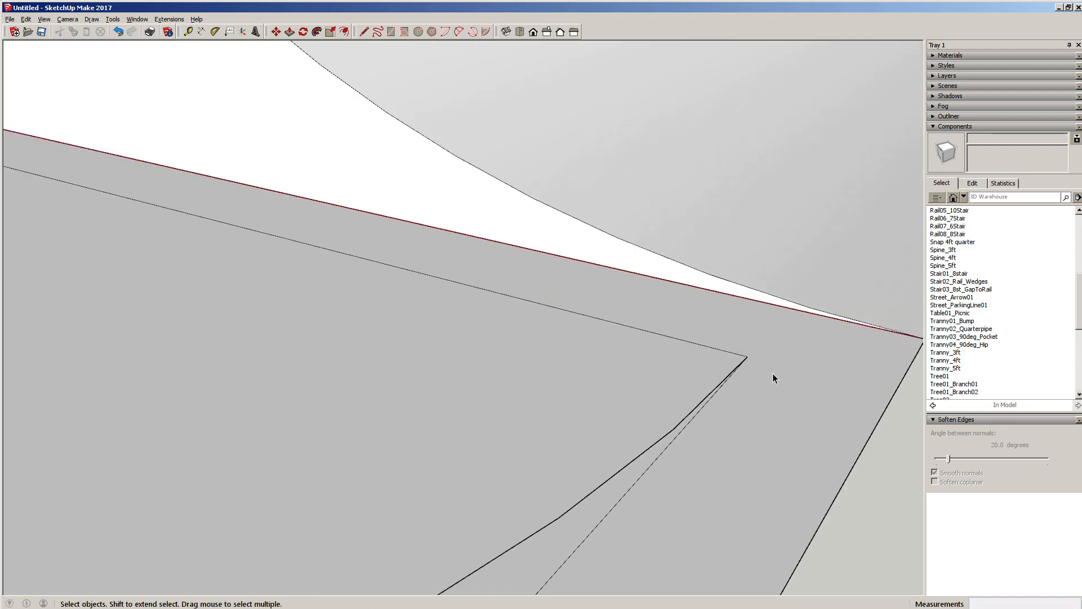
key(l)
click(748, 356)
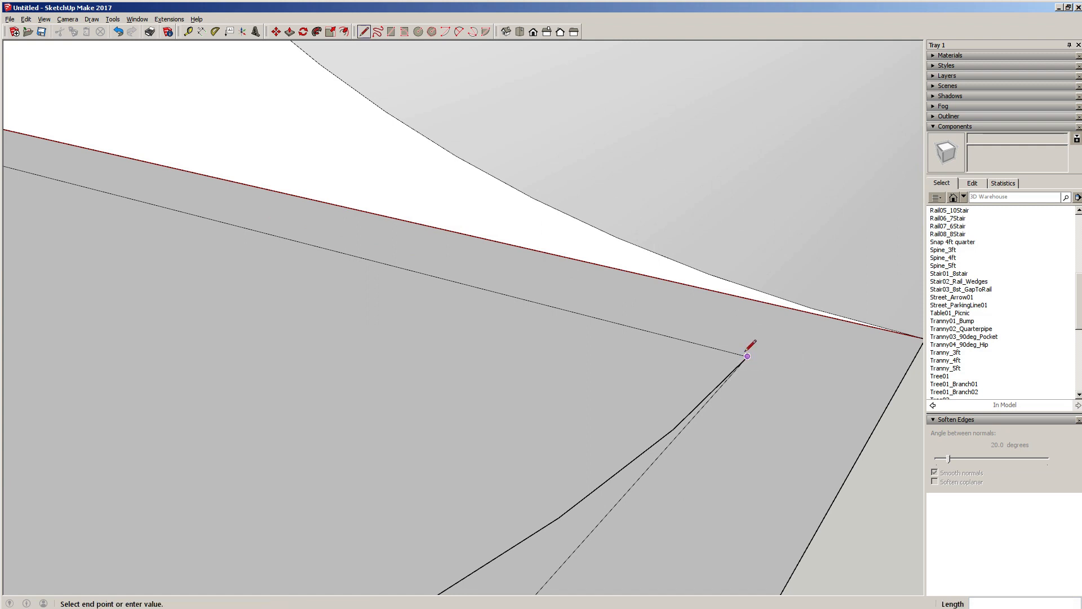
click(791, 309)
key(space)
middle_drag(783, 314, 770, 381)
scroll(749, 425, down, 10)
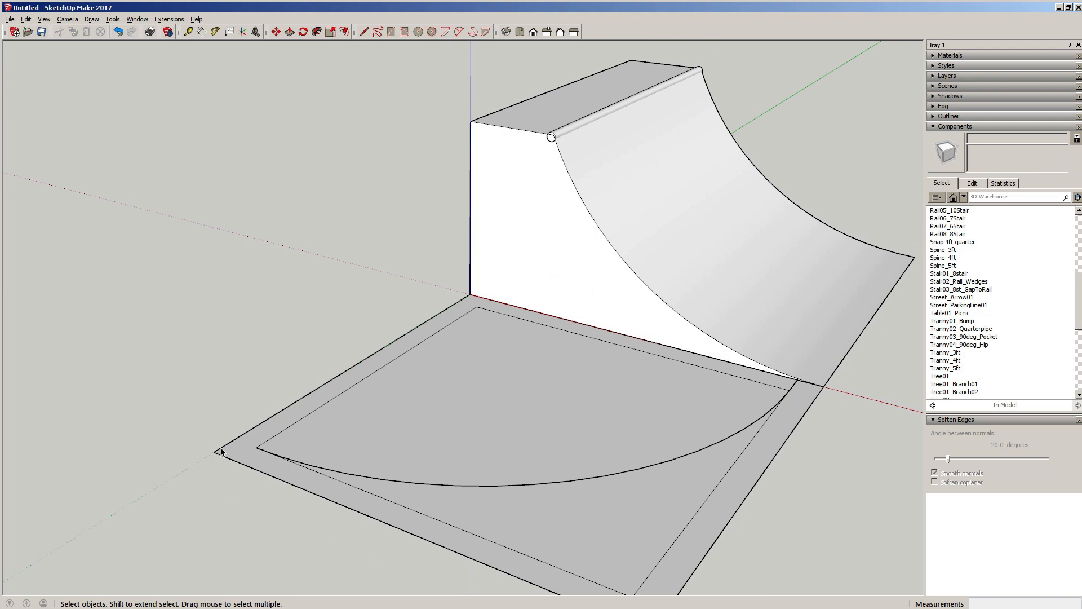
key(a)
click(214, 452)
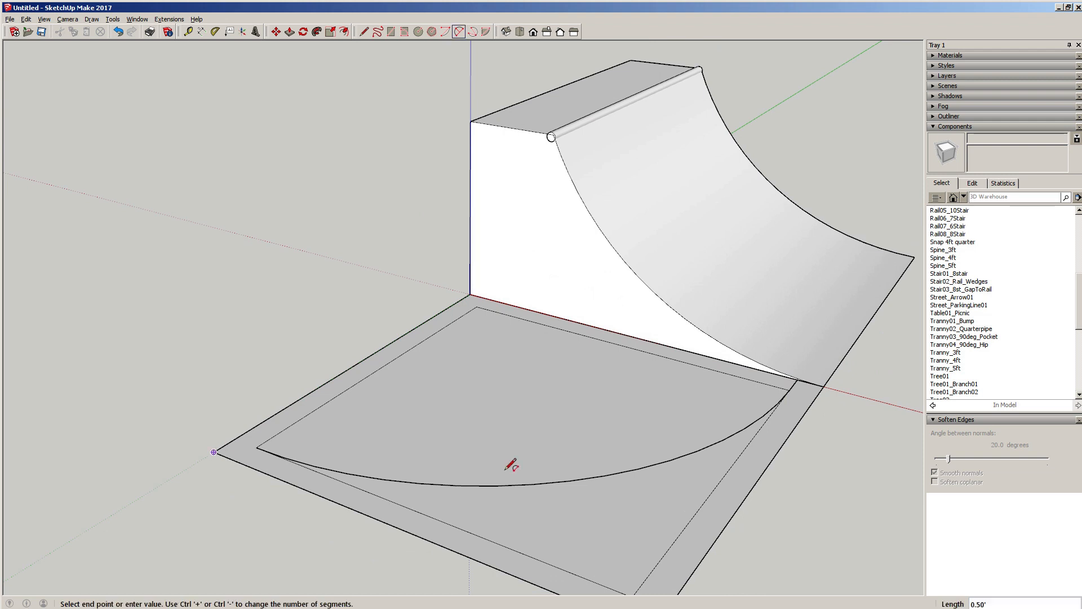
click(824, 386)
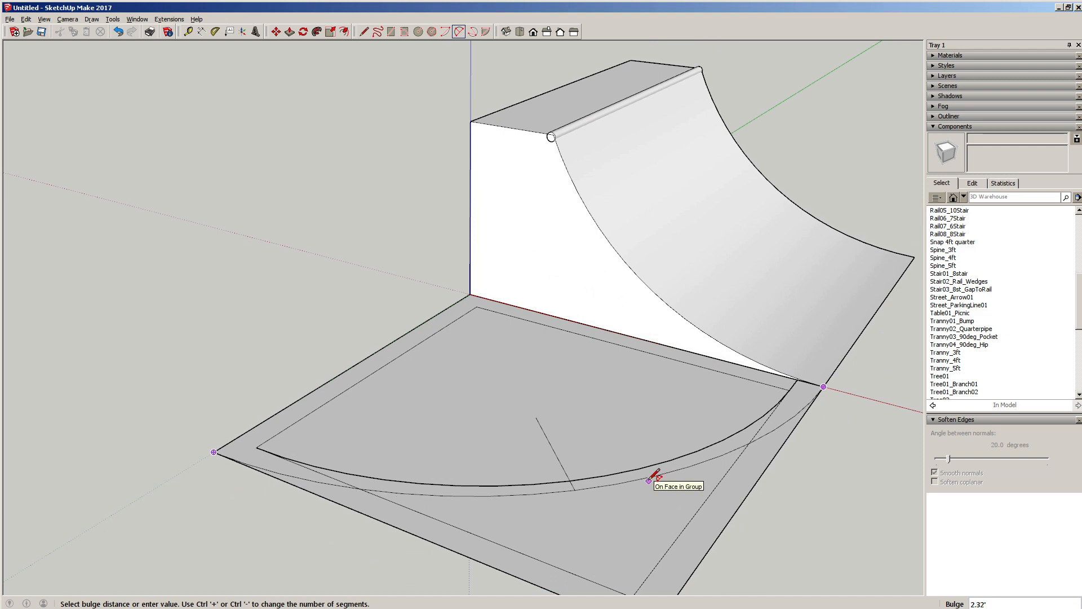
click(587, 482)
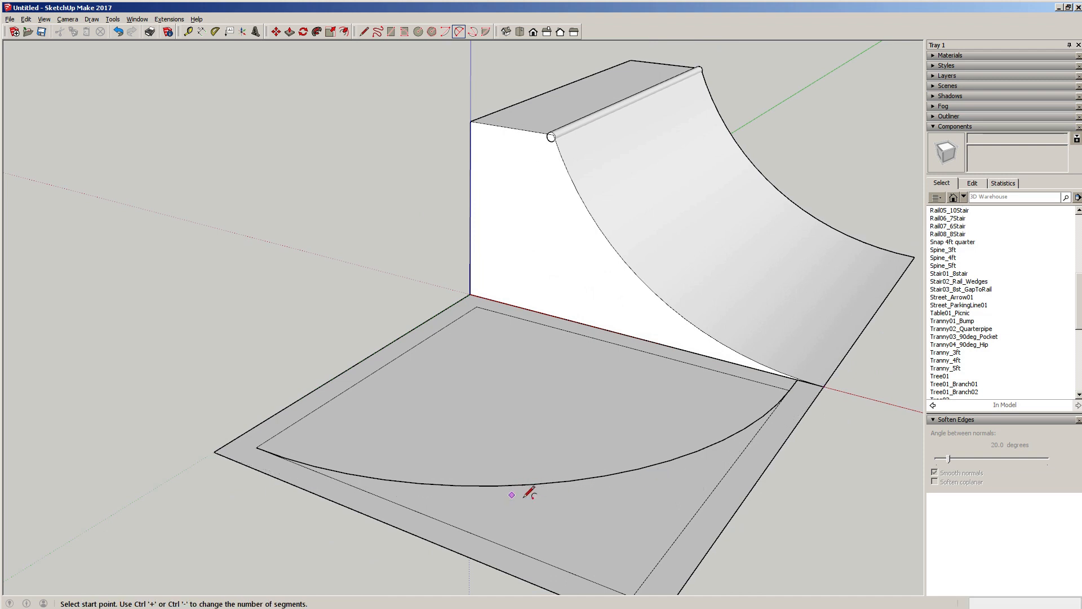
Step: Draw a straight line from the arc's other end across the border to the ground square's outer edge
key(l)
scroll(252, 446, up, 3)
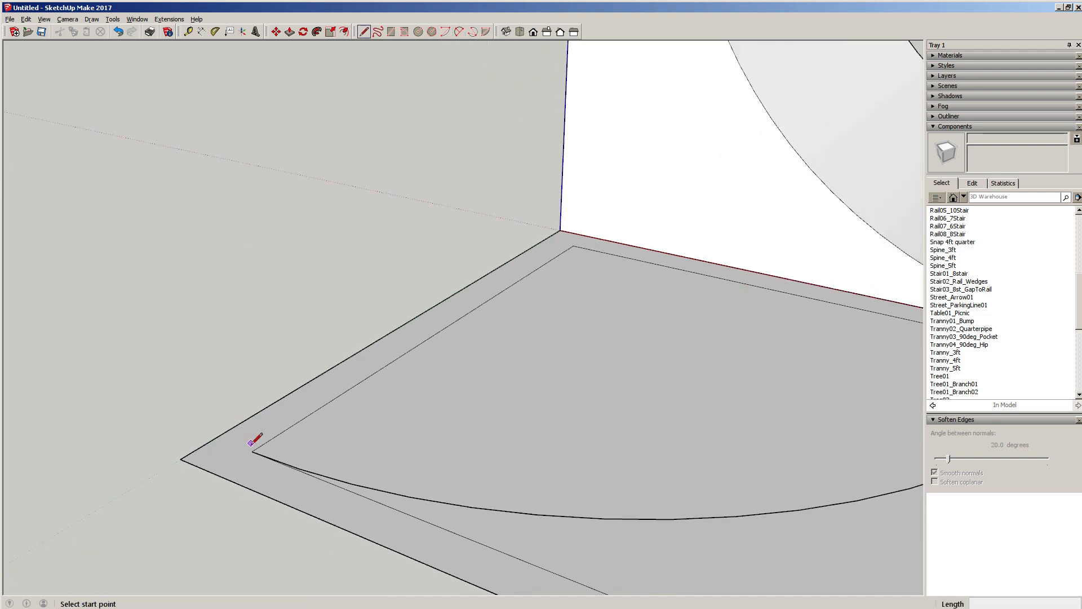
click(253, 451)
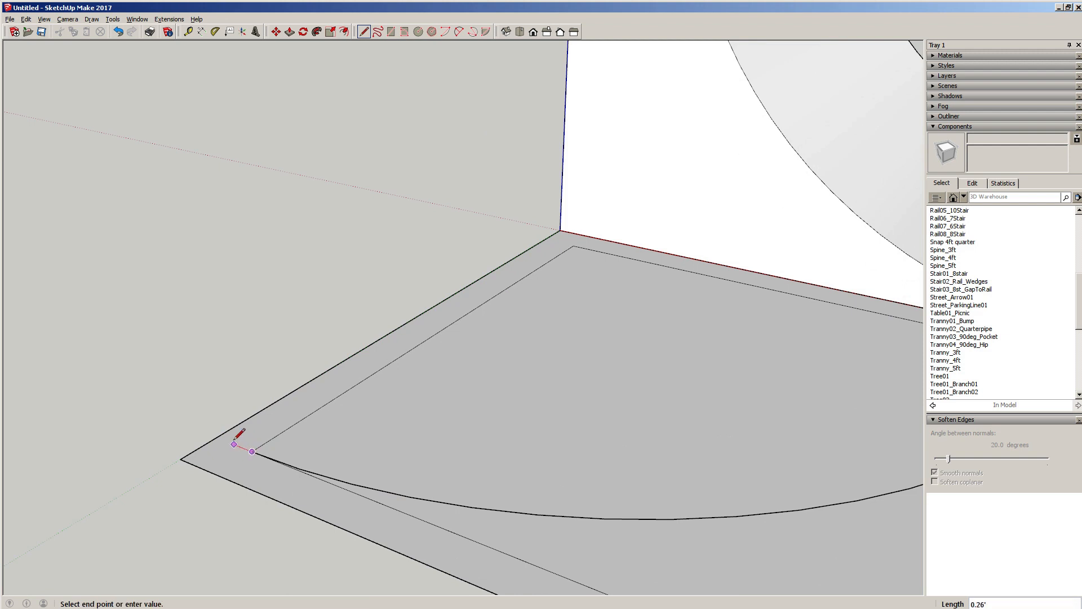
click(218, 438)
key(space)
scroll(428, 435, down, 3)
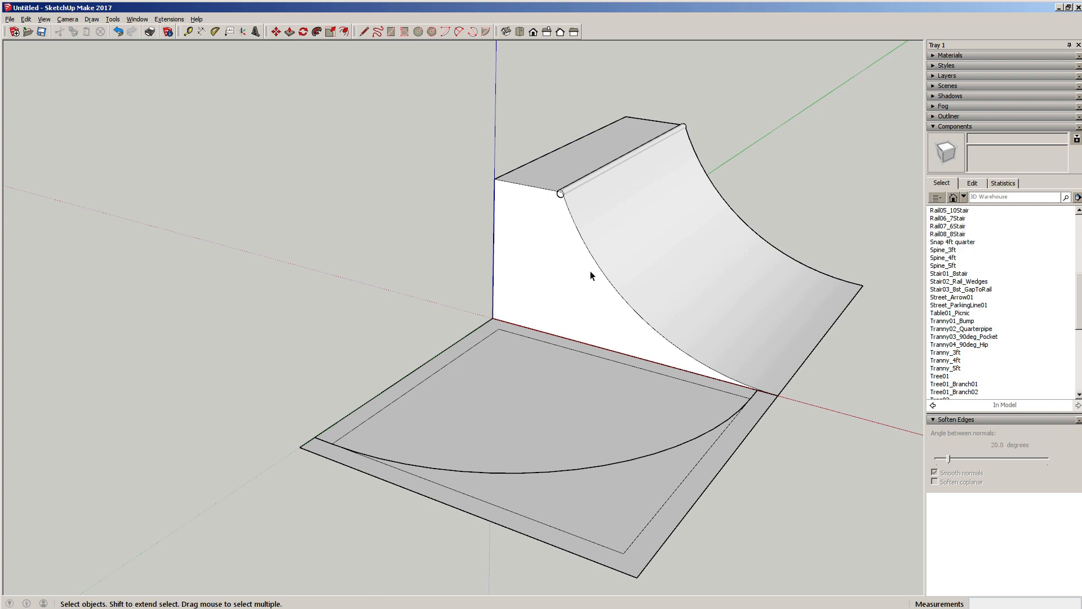
Step: Copy the side profile face from inside the quarter-pipe component and paste it in place outside the component
click(560, 260)
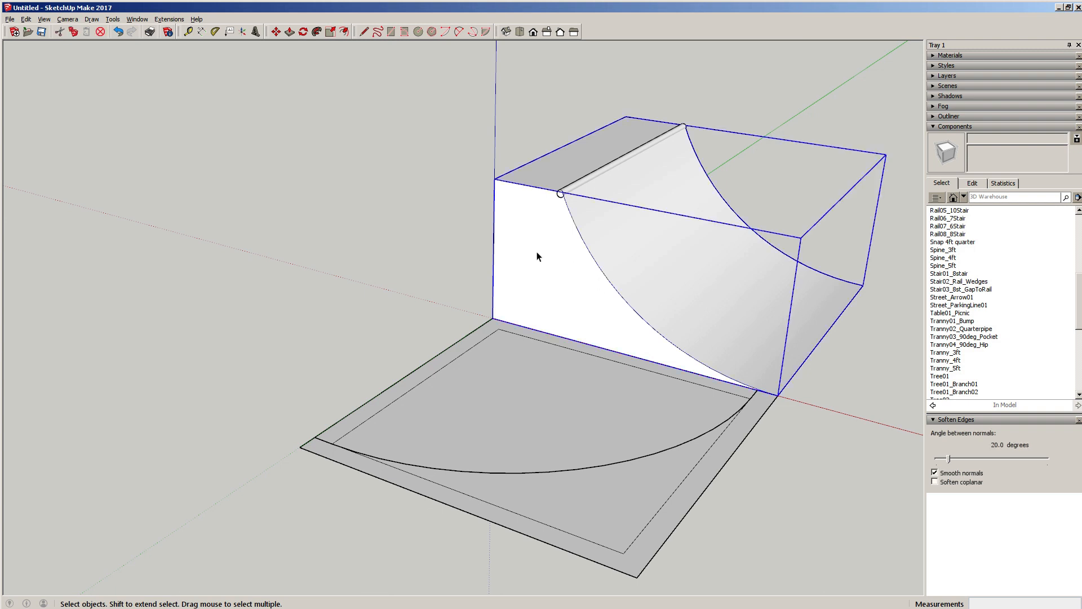
double_click(538, 248)
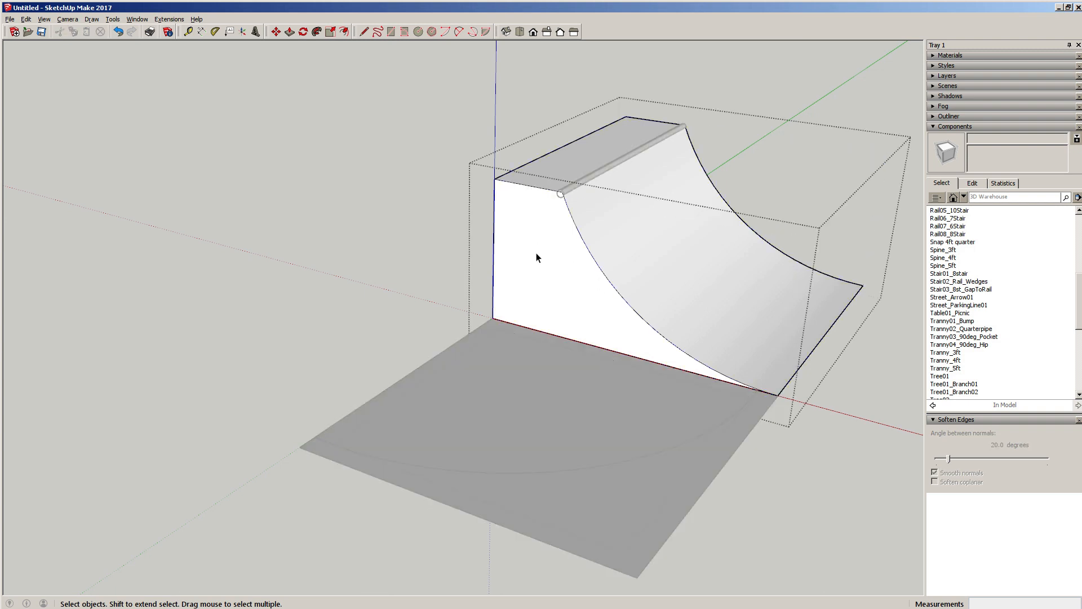
click(536, 258)
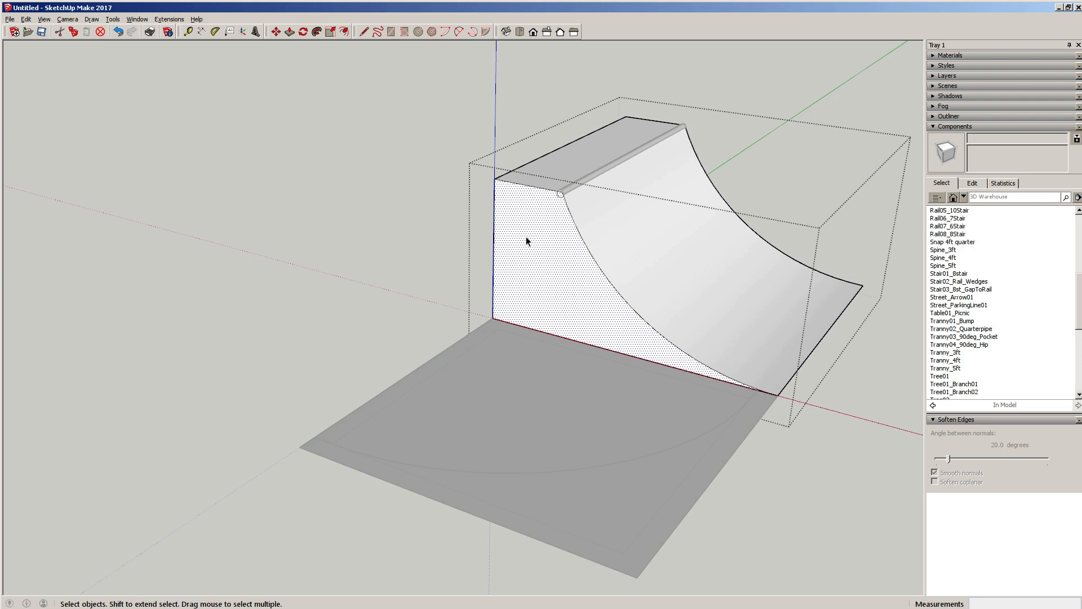
click(389, 247)
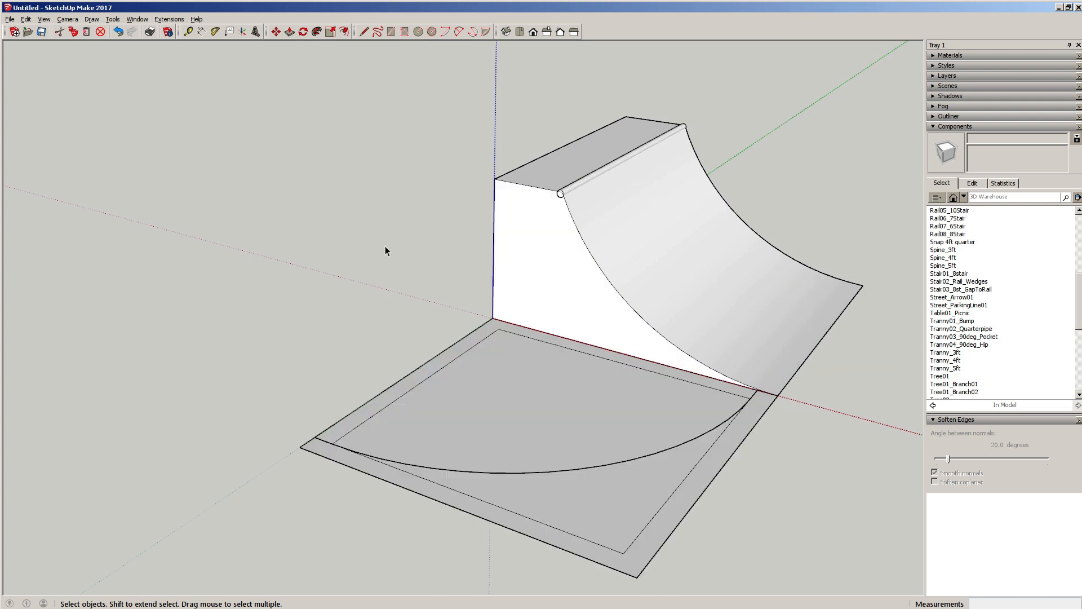
click(26, 19)
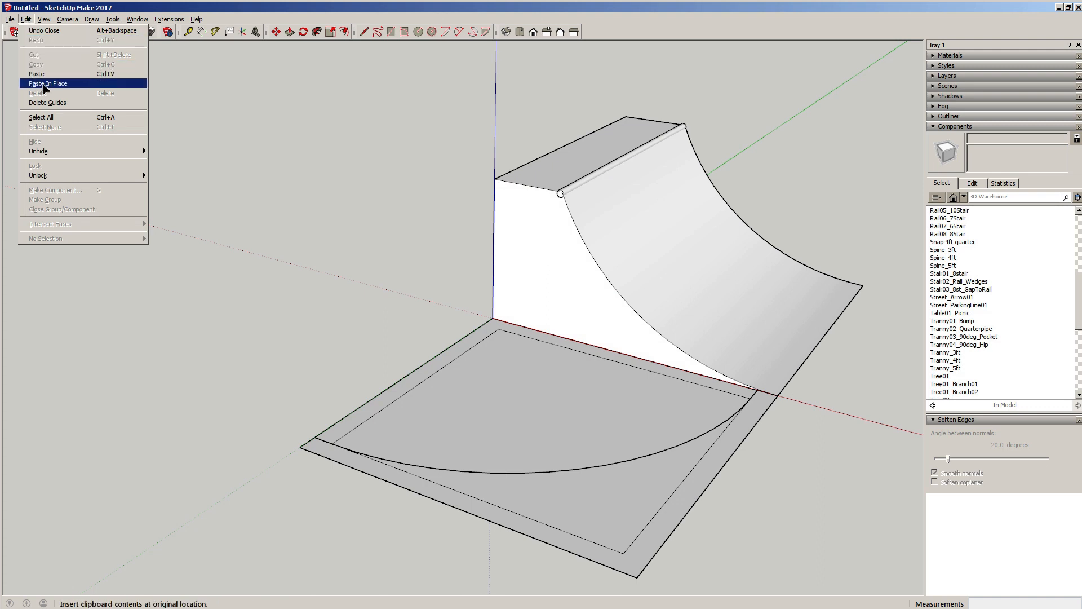
click(45, 84)
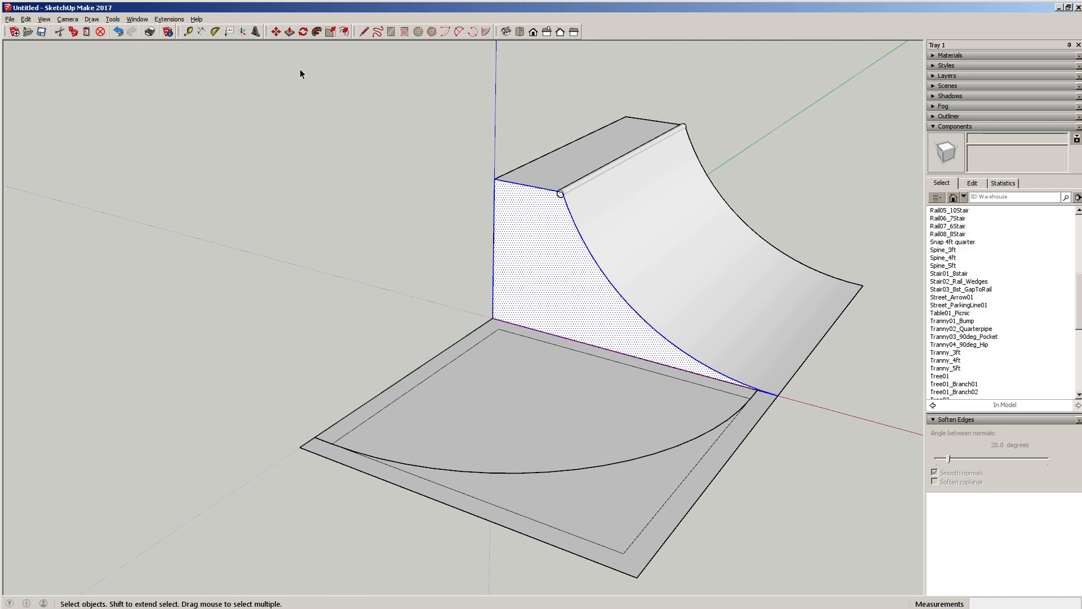
Step: Sweep the pasted side profile along the full line-and-arc path with Follow Me to form a rounded corner ramp, undoing the first short extrusion
click(316, 32)
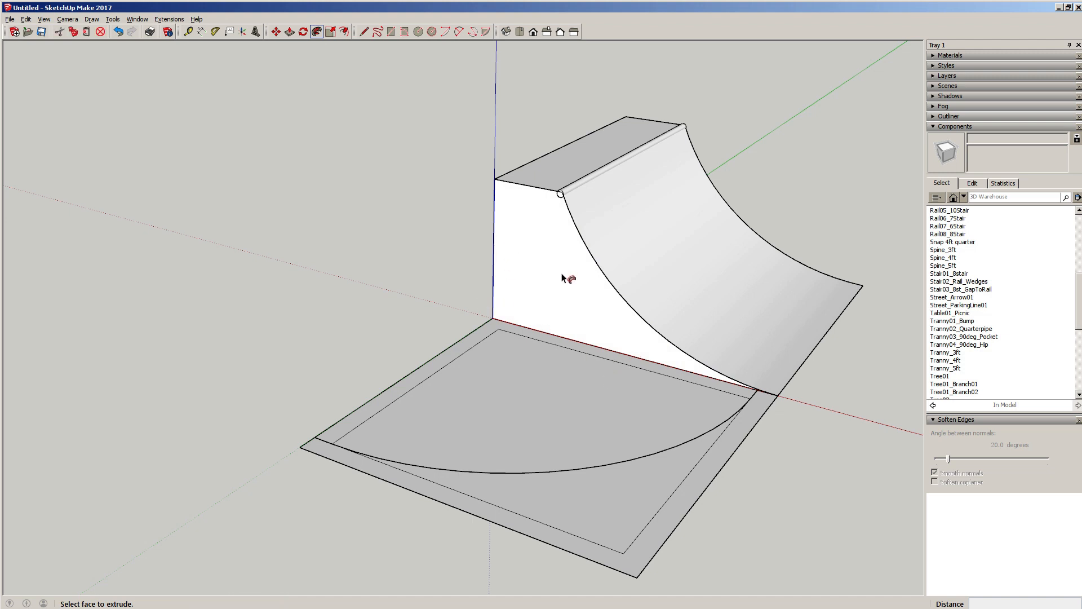
drag(568, 273, 524, 316)
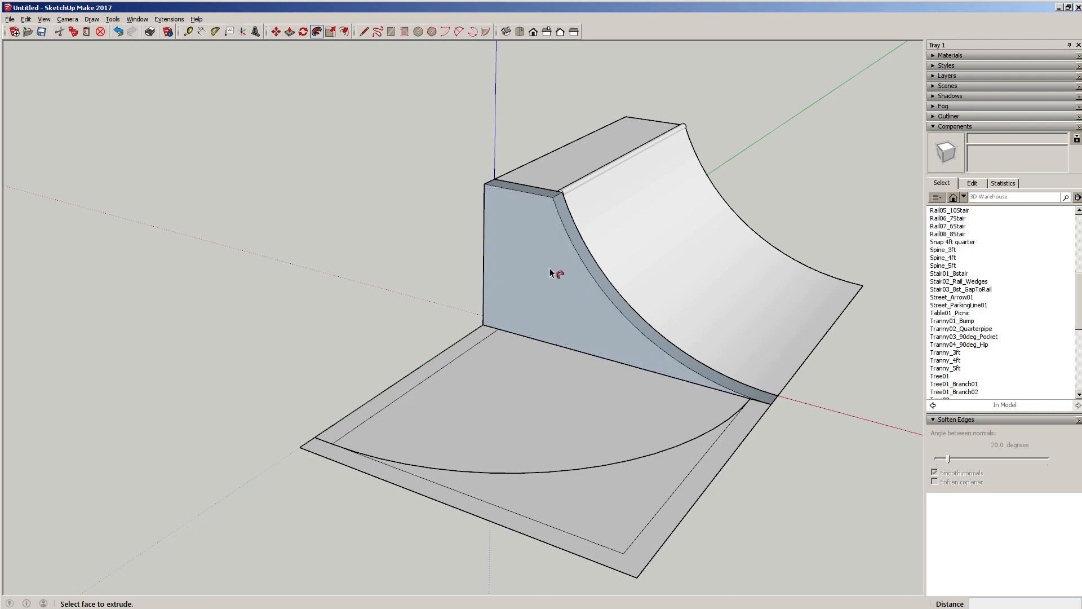
key(ctrl+z)
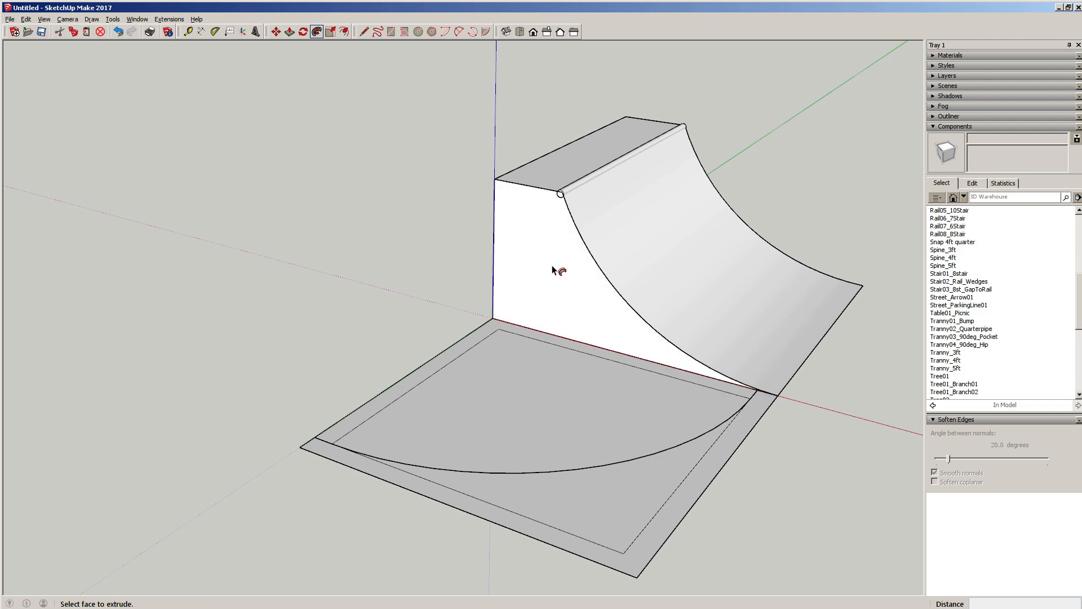
mouse_move(569, 280)
mouse_down()
mouse_move(585, 306)
mouse_move(764, 399)
mouse_move(756, 415)
mouse_move(613, 461)
mouse_move(510, 473)
mouse_move(336, 451)
mouse_move(314, 436)
mouse_up()
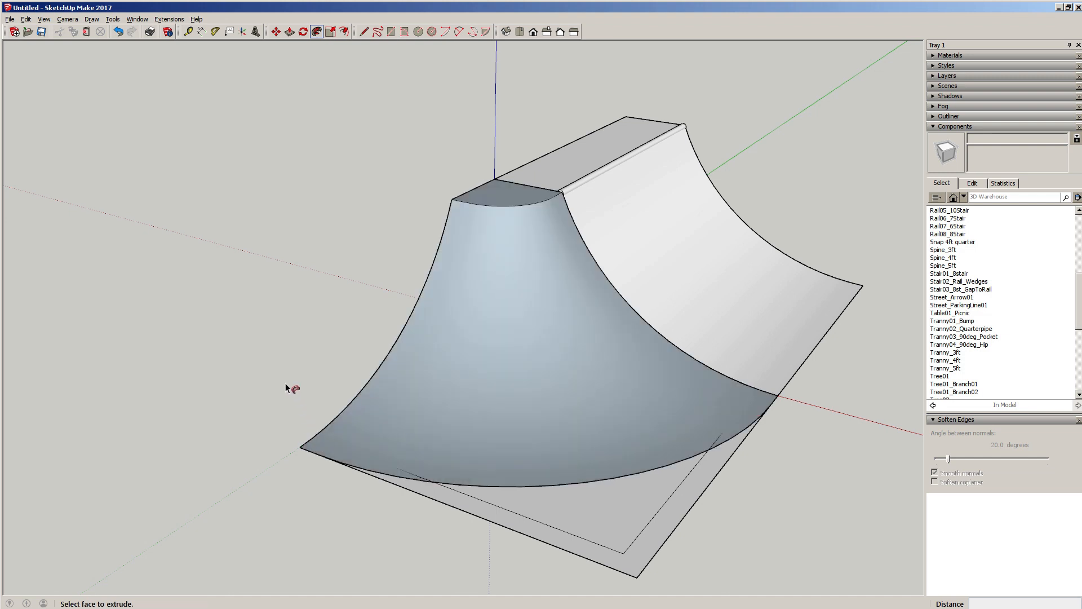
Step: Delete the ground square beneath the rounded corner ramp
key(space)
middle_drag(609, 402, 648, 544)
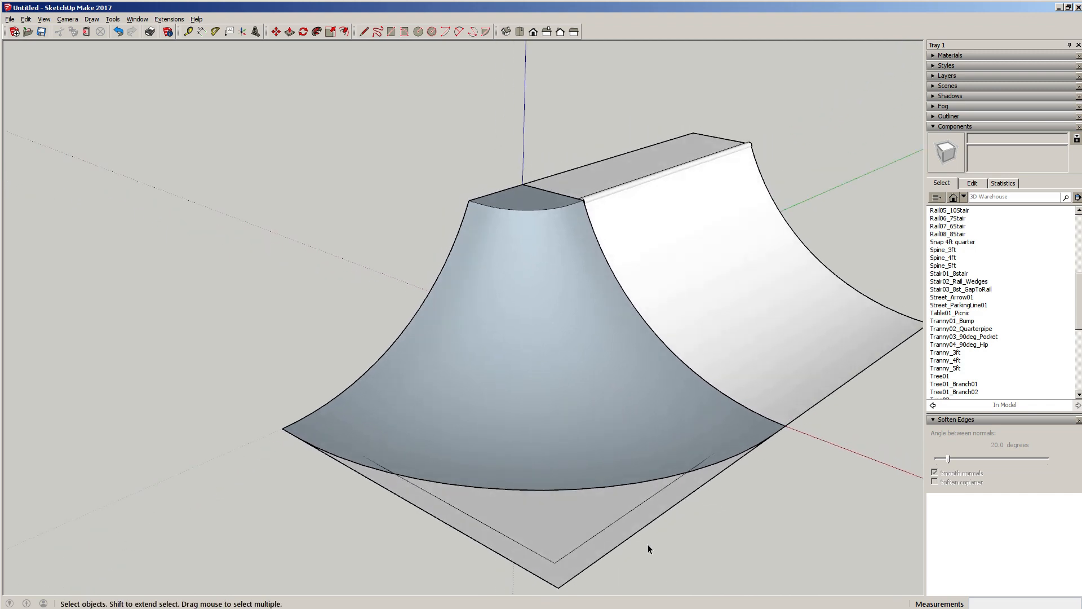
drag(569, 521, 568, 519)
key(Delete)
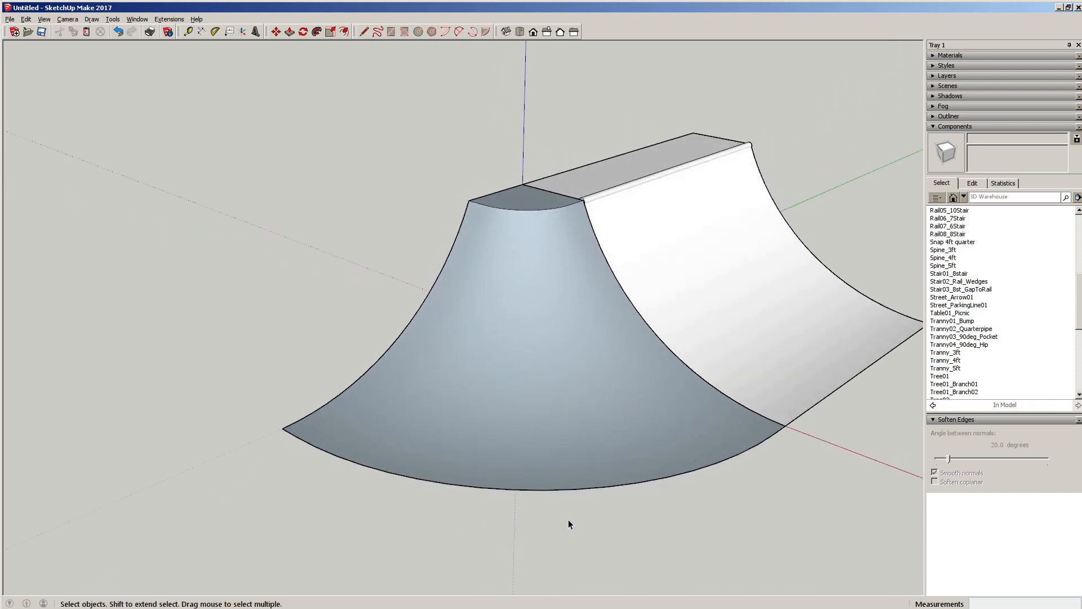
Step: Delete the leftover sweep path arc and its straight end segment from the underside of the corner ramp
double_click(540, 320)
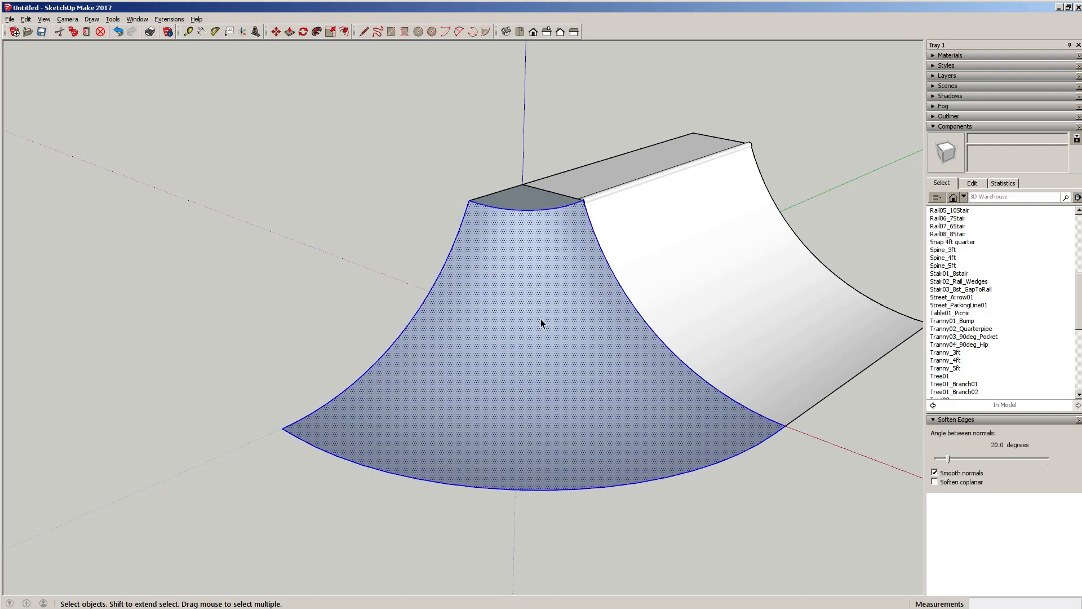
key(shift+h)
scroll(769, 428, up, 5)
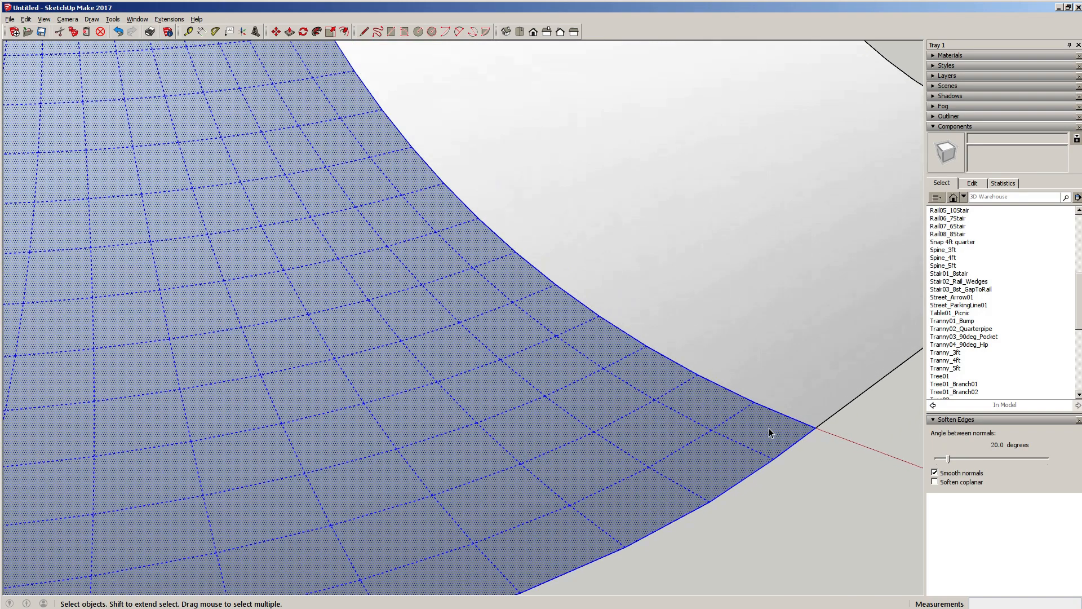
middle_drag(769, 428, 519, 525)
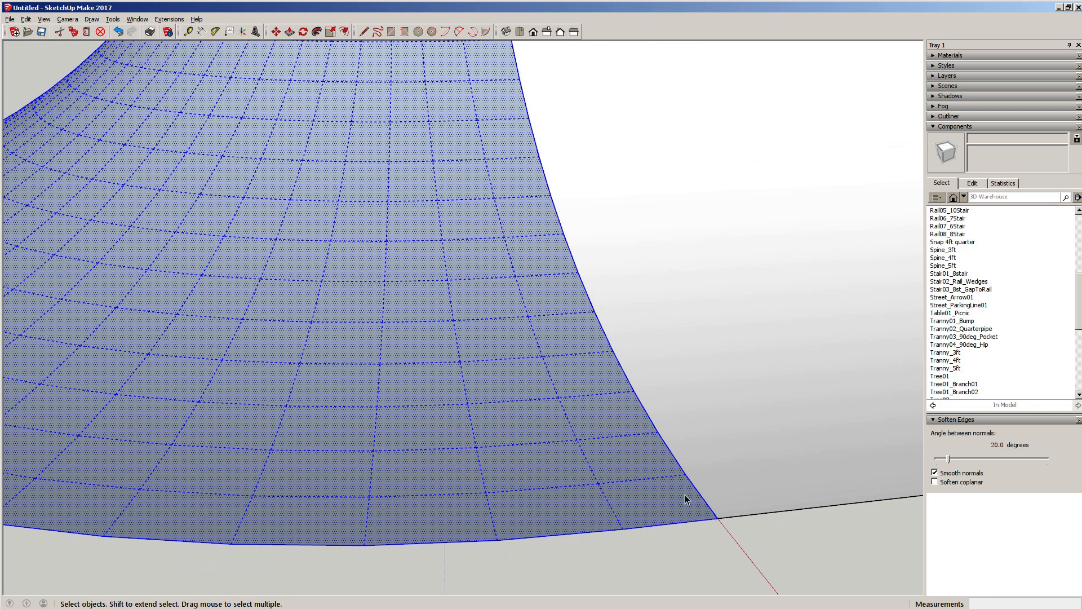
scroll(684, 495, down, 8)
middle_drag(455, 414, 391, 328)
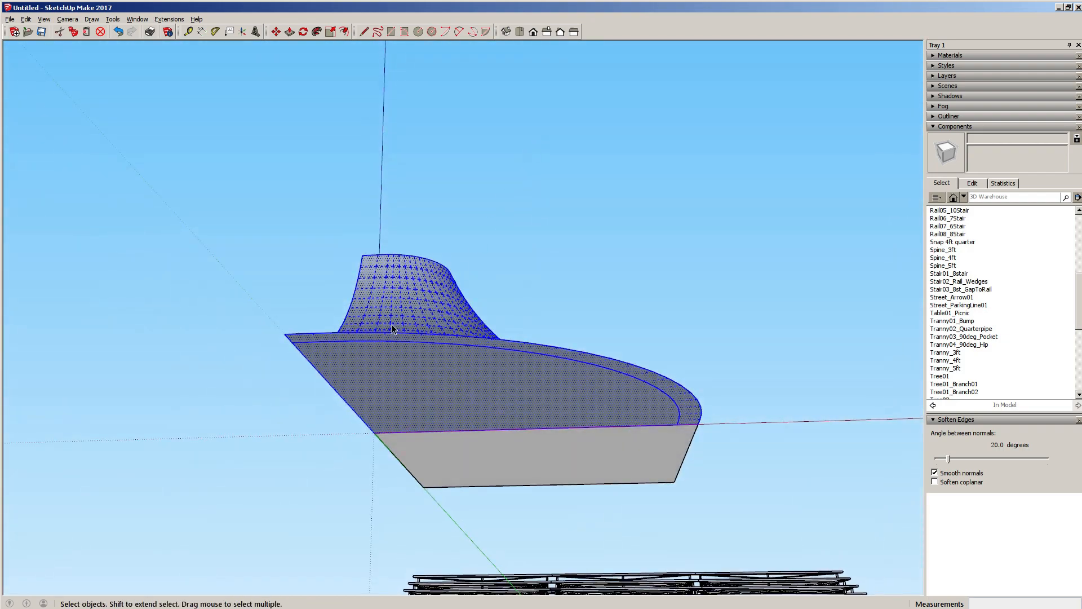
click(376, 342)
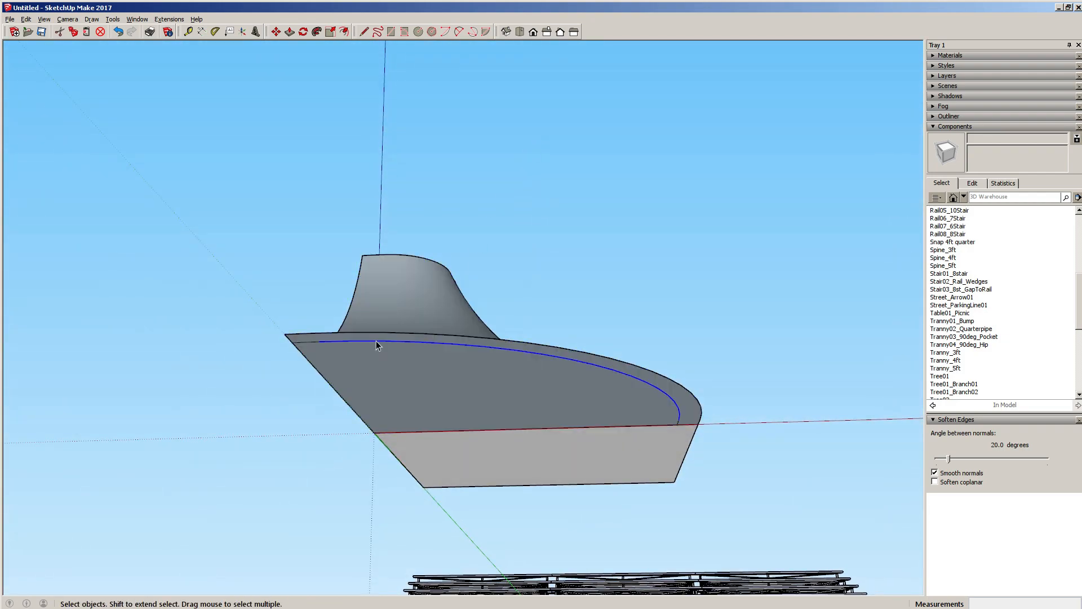
key(Delete)
click(307, 342)
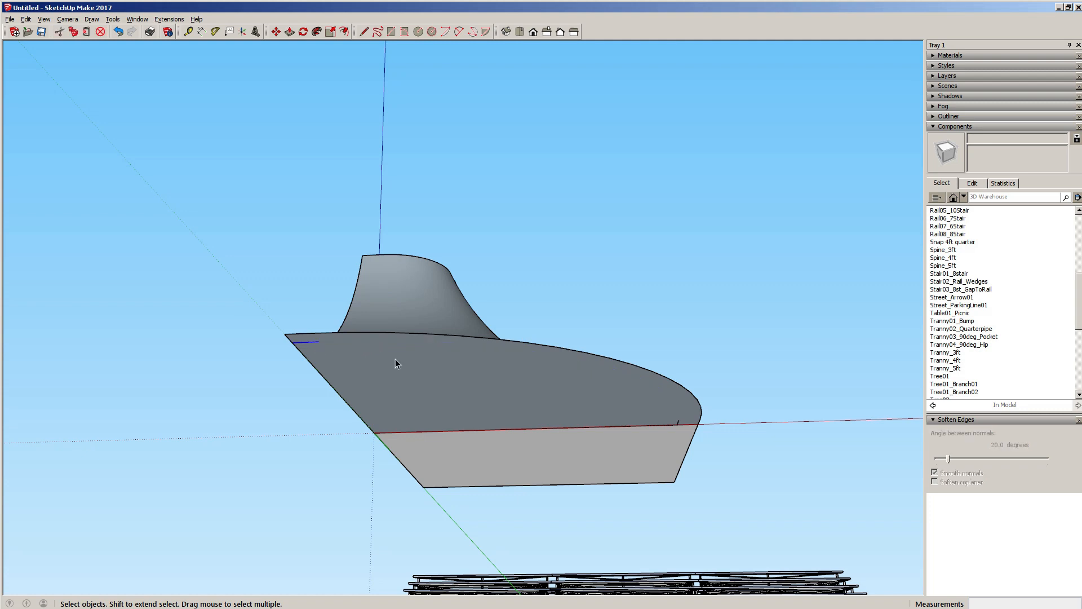
key(Delete)
Step: Select all connected geometry of the corner ramp and reverse its faces
middle_drag(671, 439, 421, 286)
click(428, 362)
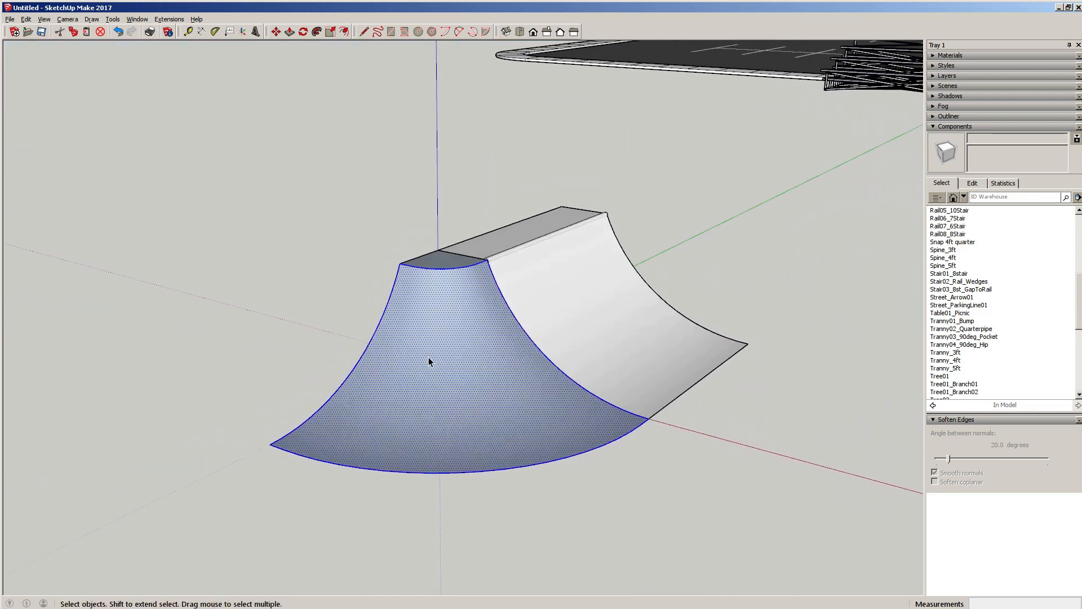
double_click(429, 363)
right_click(427, 357)
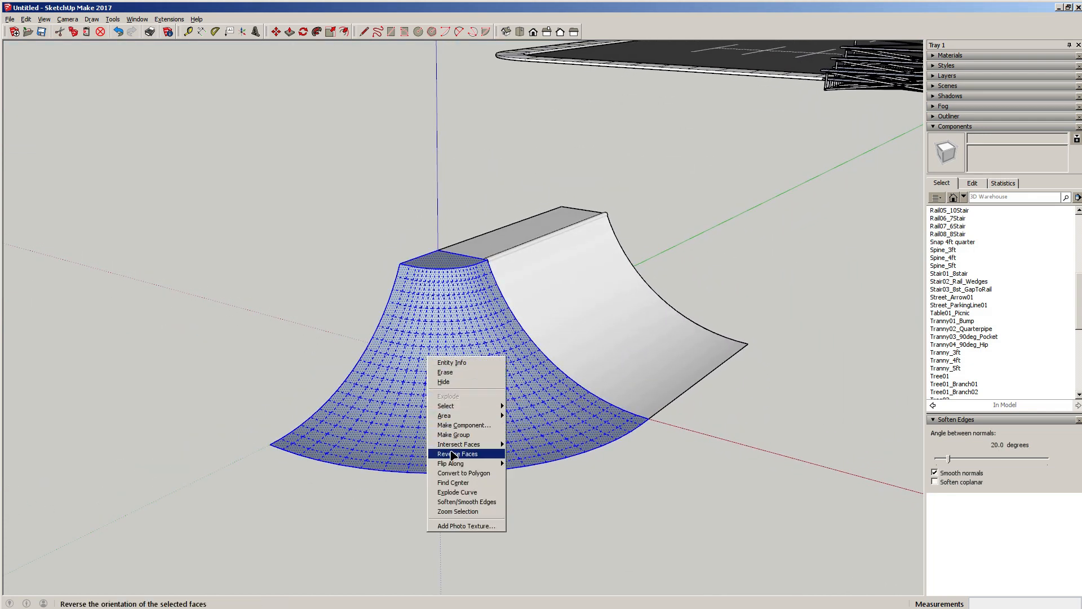
click(454, 454)
Step: Make the whole corner ramp a group
right_click(437, 382)
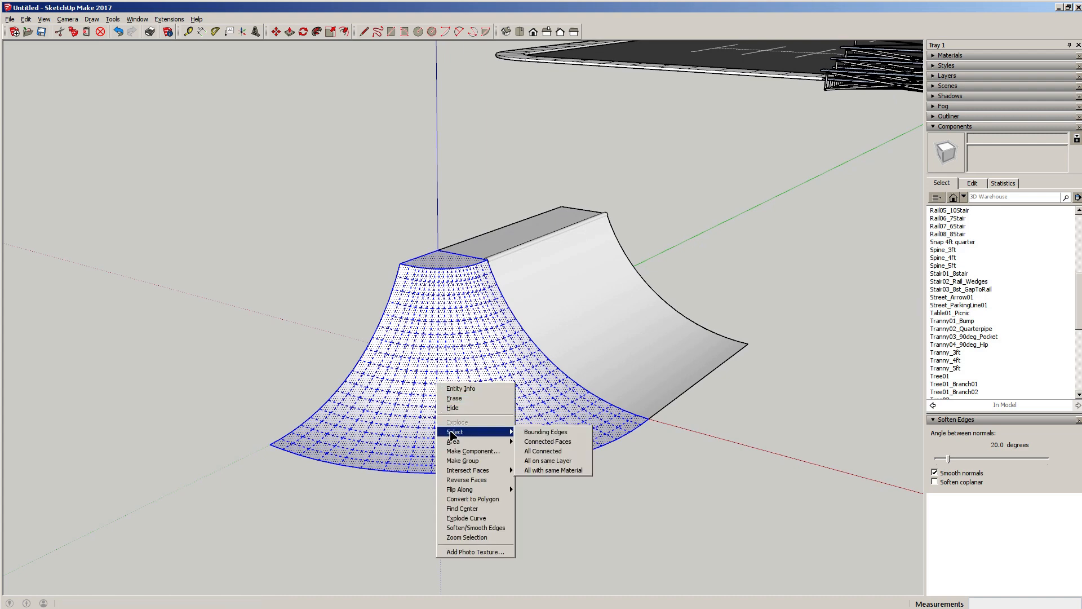
click(461, 460)
click(314, 359)
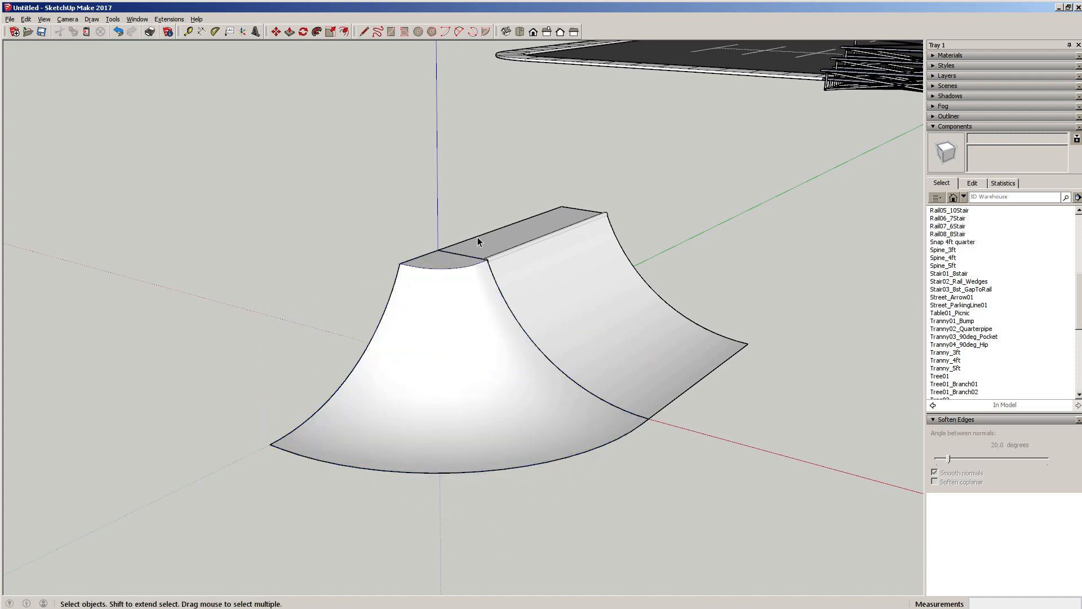
Step: Copy the top deck face from inside the corner ramp group and paste it in place outside the group
scroll(465, 298, up, 5)
middle_drag(465, 299, 571, 282)
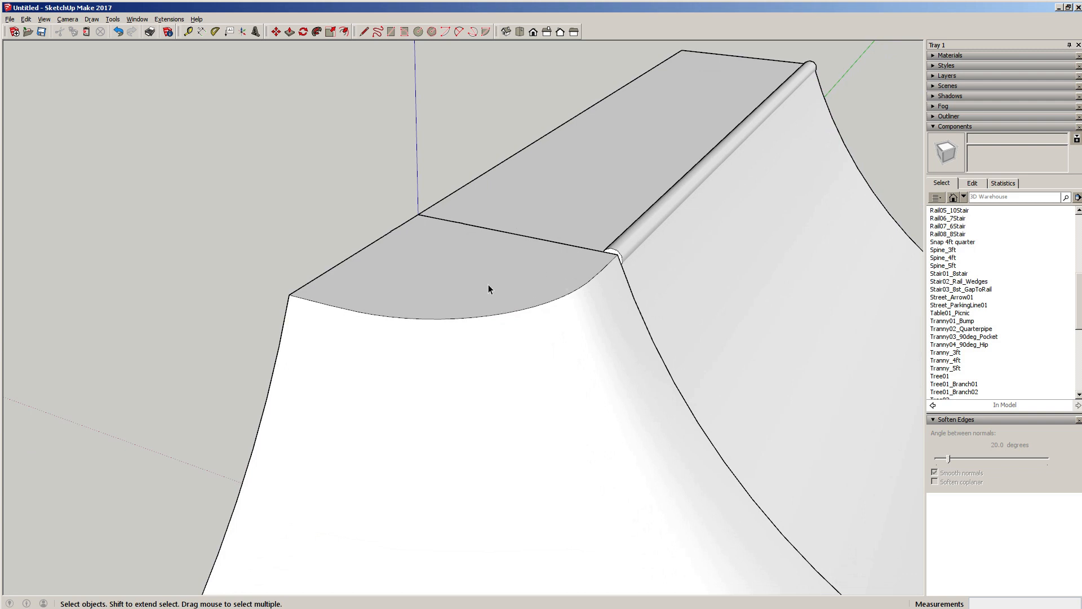
double_click(449, 291)
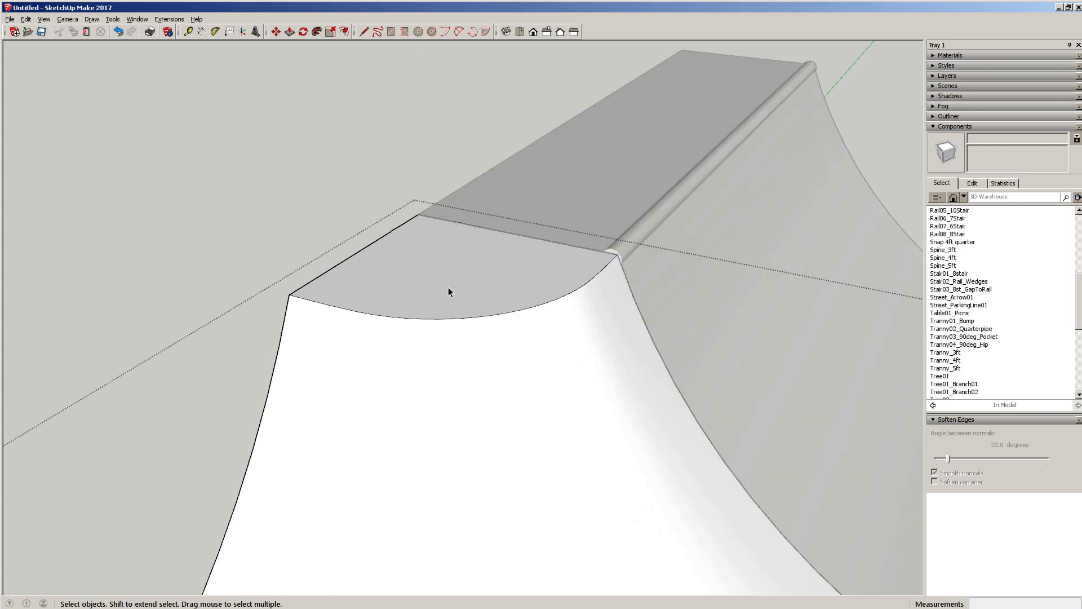
click(595, 279)
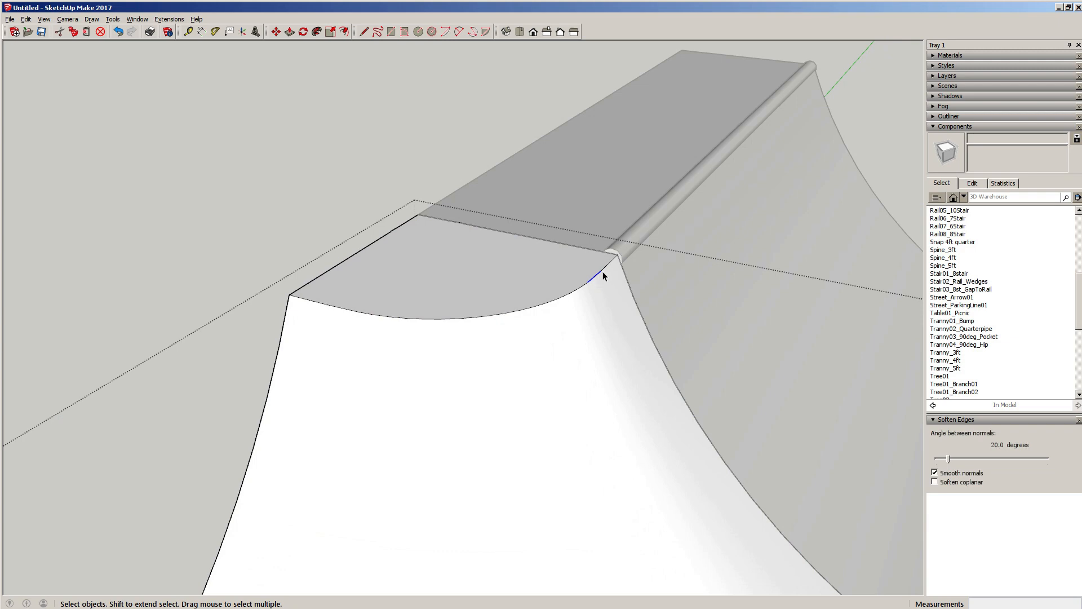
scroll(398, 302, down, 3)
middle_drag(399, 302, 338, 350)
click(332, 342)
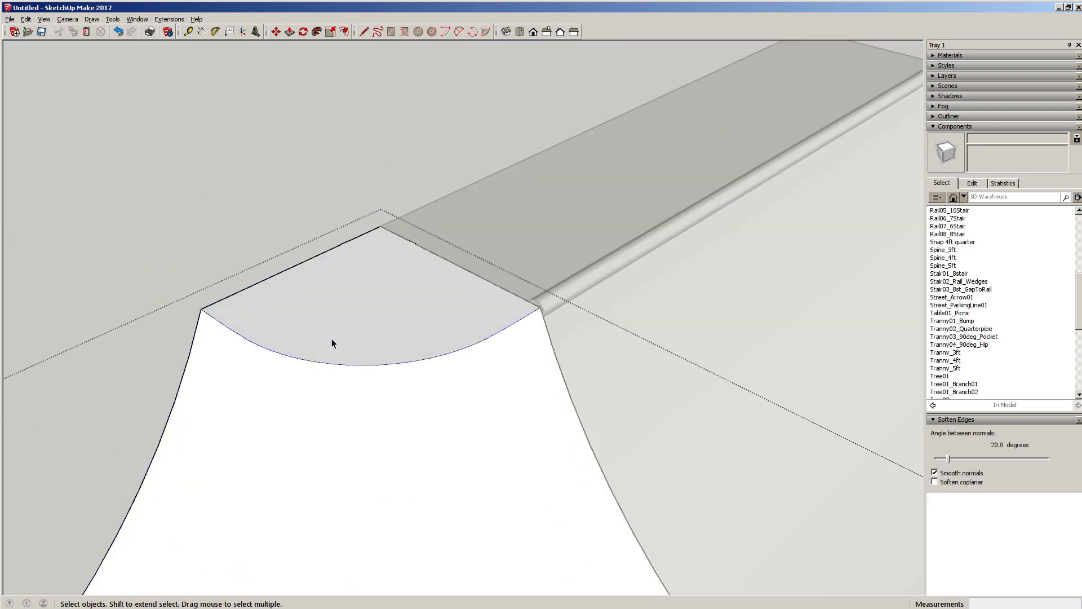
click(319, 335)
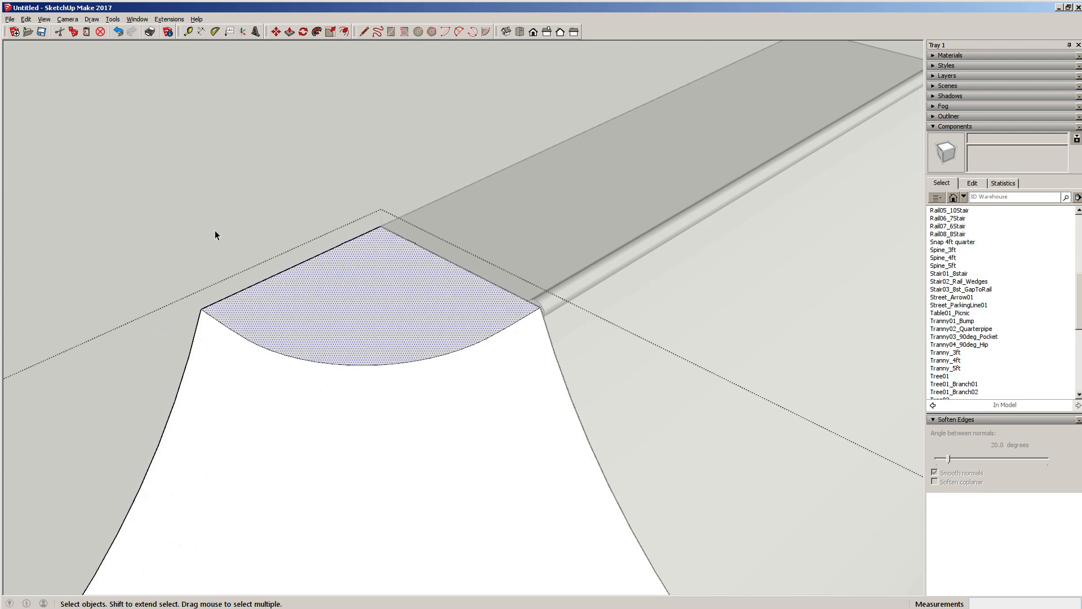
click(201, 221)
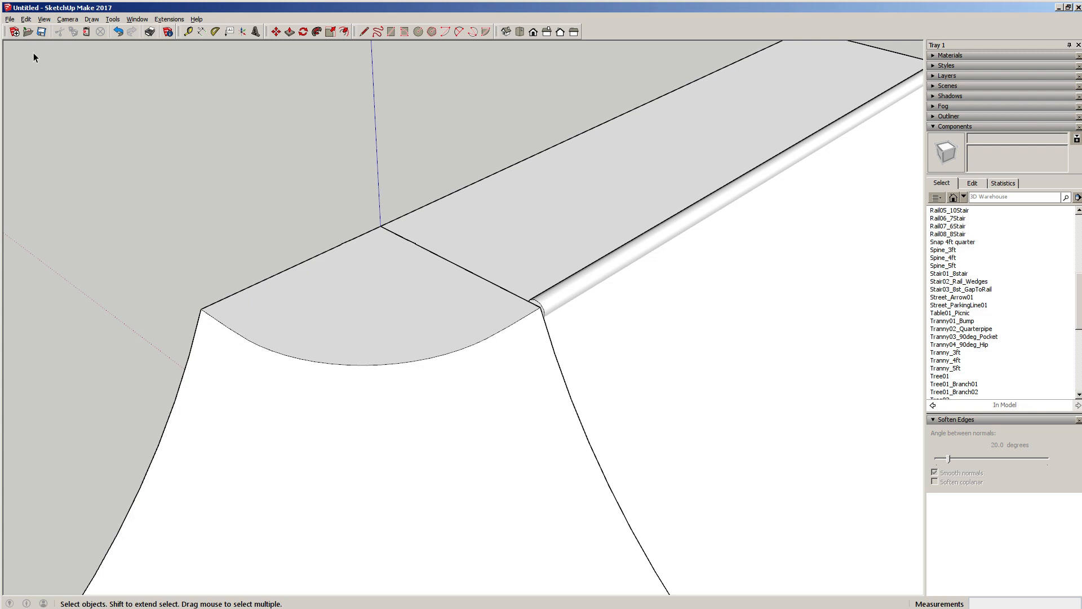
click(26, 18)
click(34, 93)
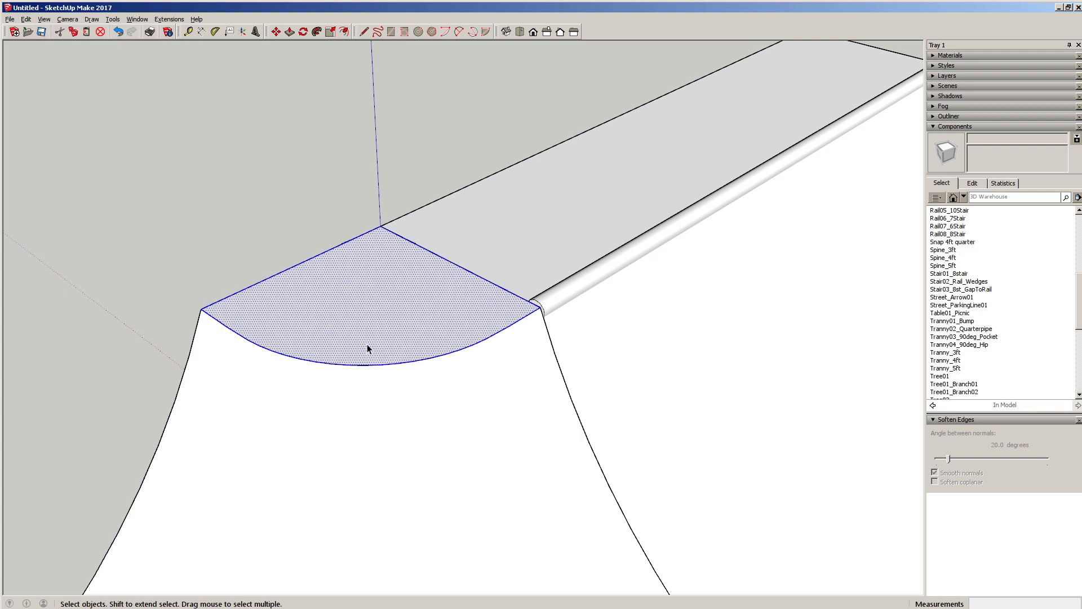
Step: Remove the straight edges of the pasted top deck face, keeping only its curved front edge as a sweep path
click(476, 279)
key(ctrl+t)
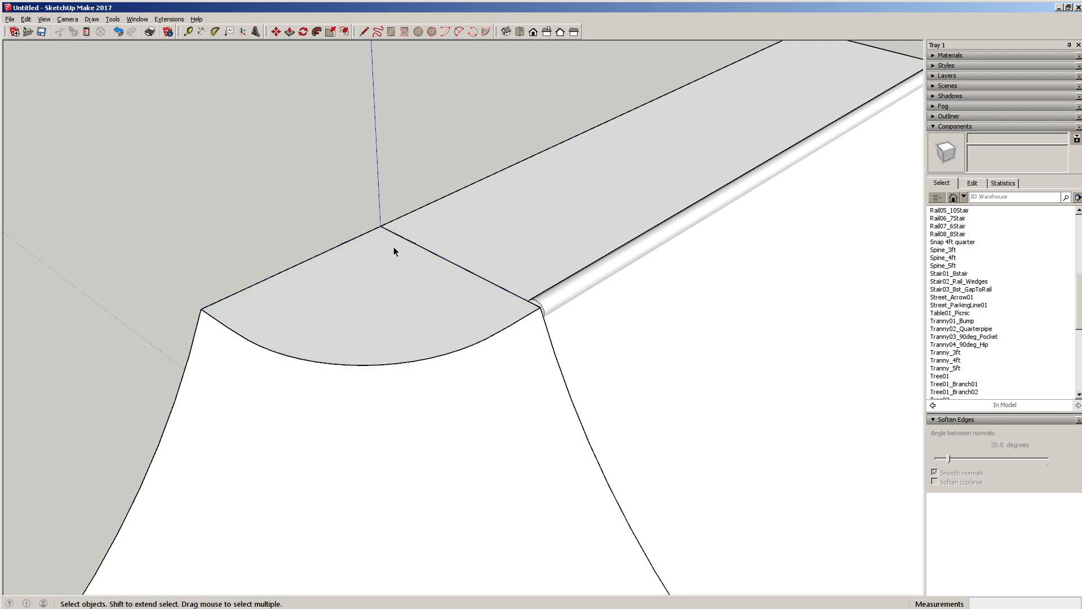
drag(357, 205, 457, 259)
click(246, 290)
key(ctrl+t)
click(220, 329)
key(ctrl+t)
Step: Copy the end profile face from inside the straight ramp's coping and paste it in place outside
click(555, 301)
scroll(553, 308, up, 6)
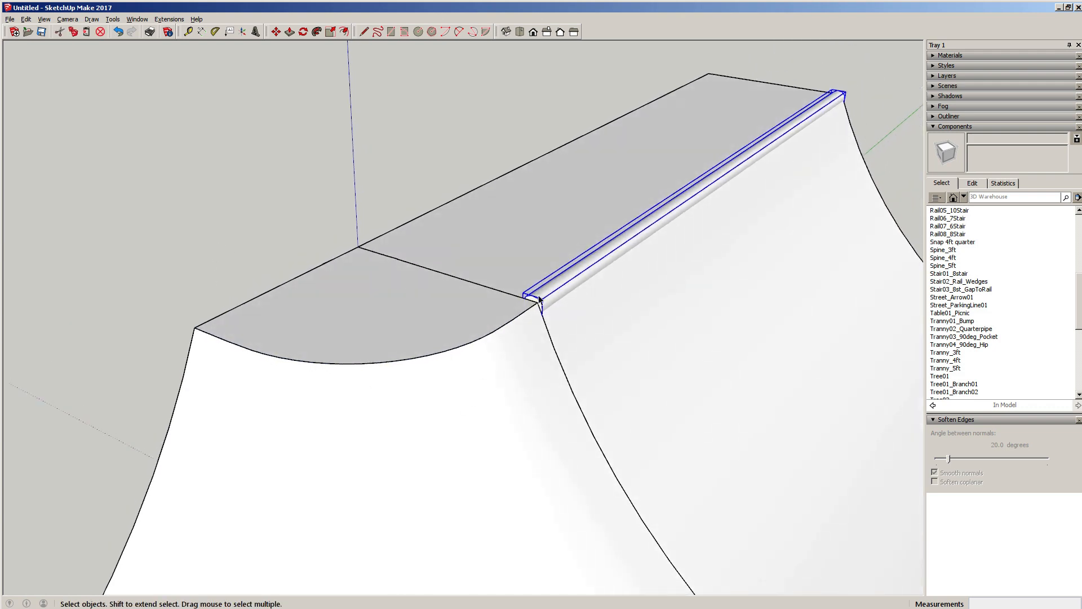
scroll(553, 310, down, 10)
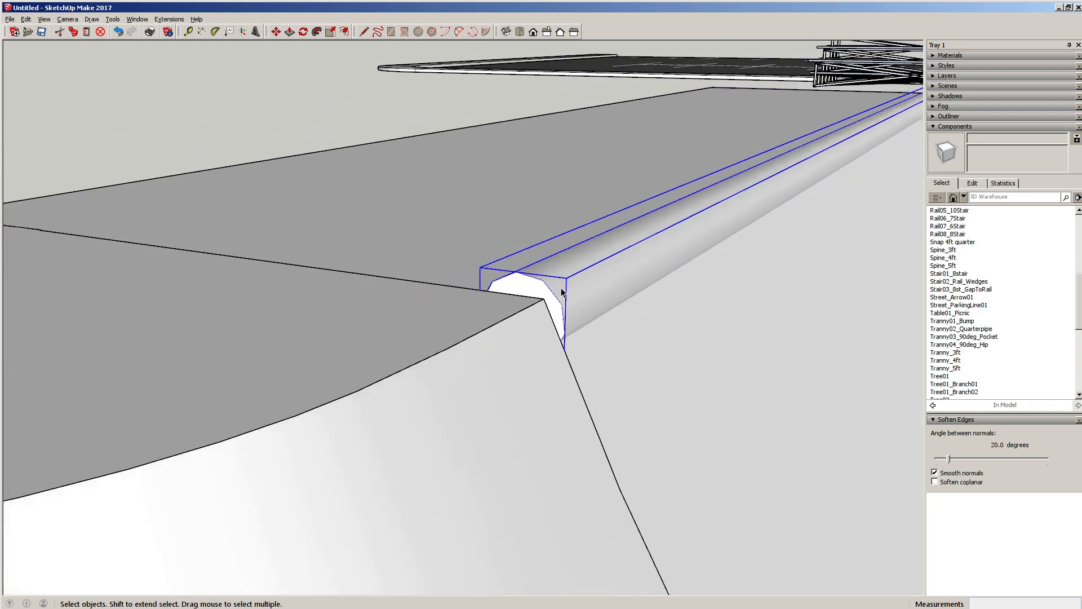
scroll(563, 290, up, 4)
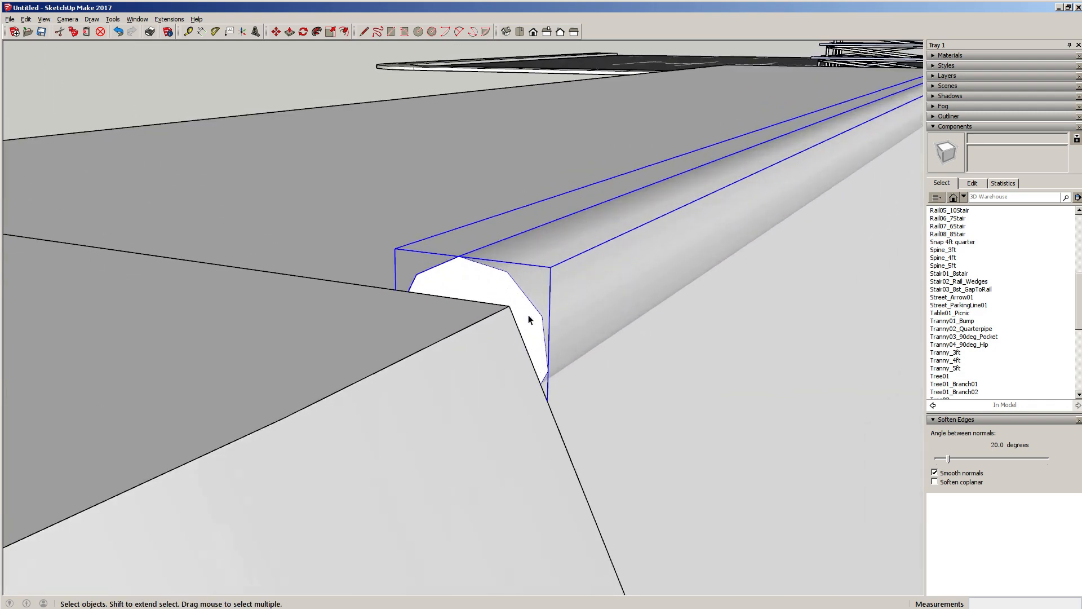
double_click(461, 297)
click(465, 293)
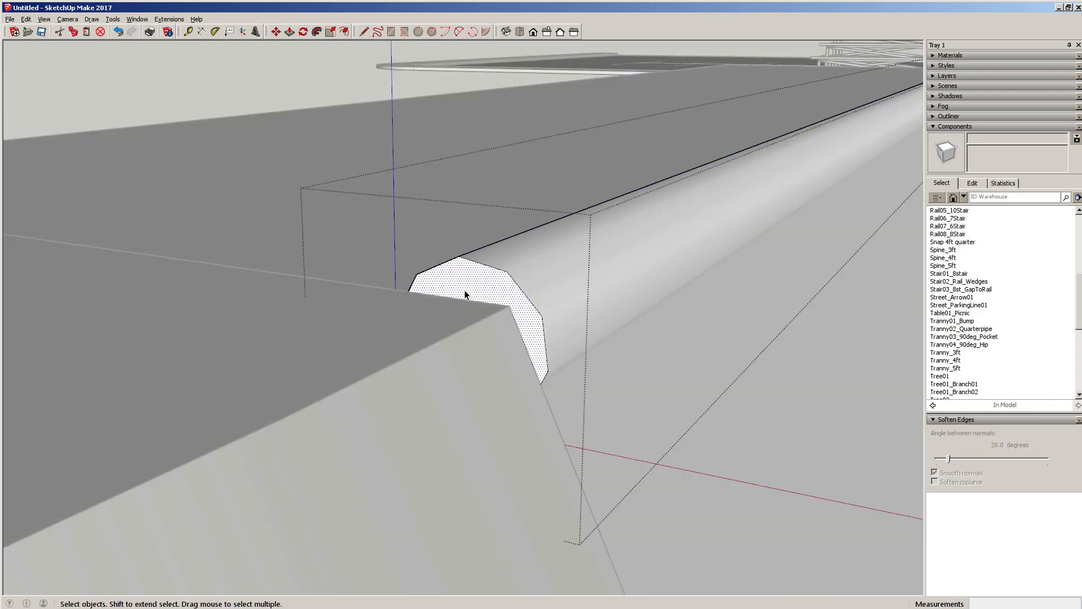
scroll(507, 304, down, 6)
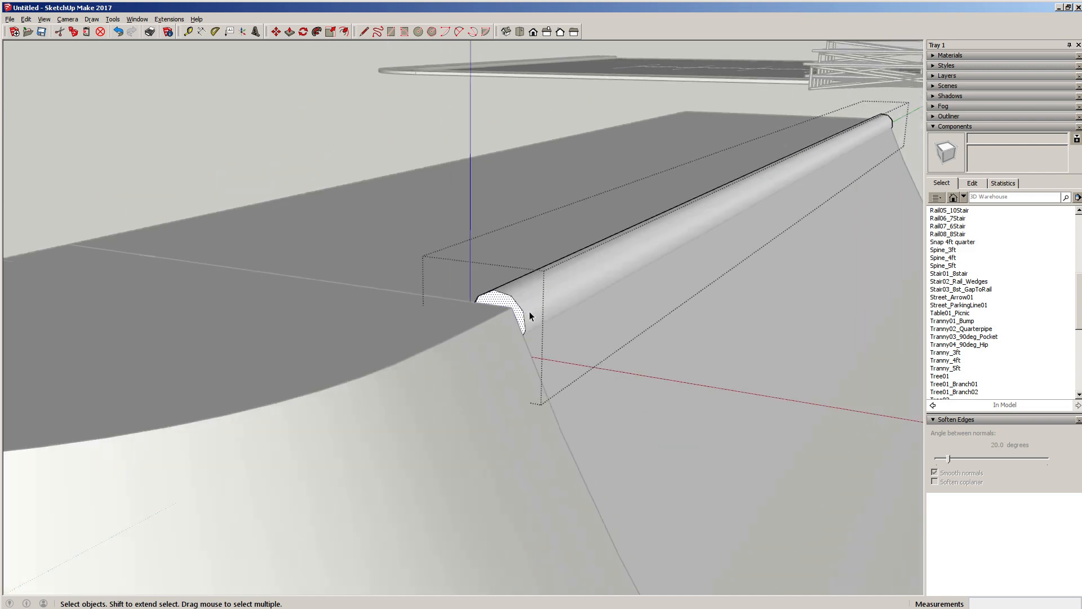
click(331, 211)
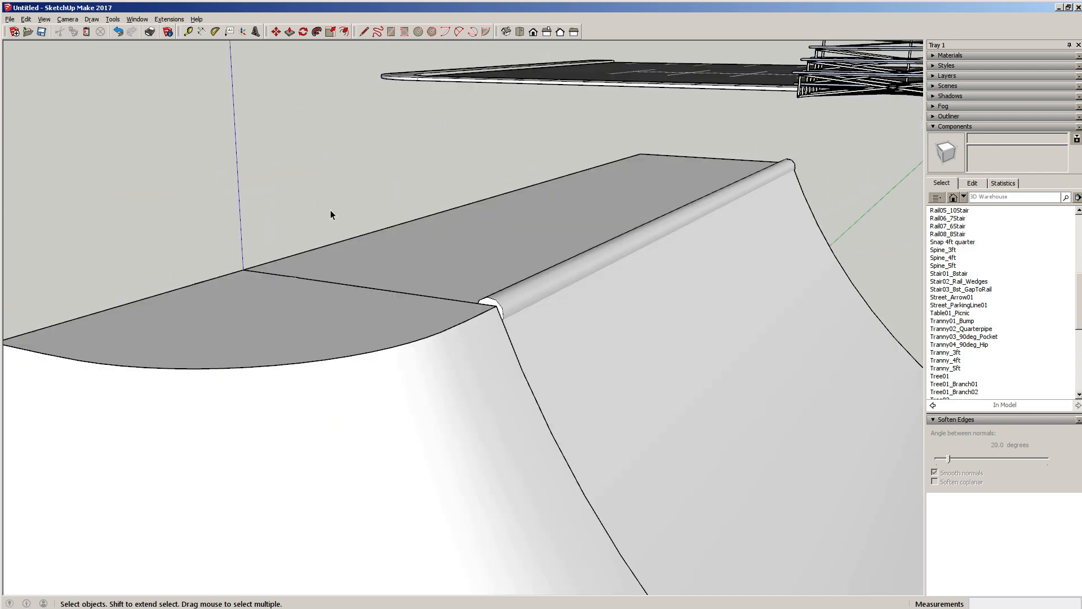
click(25, 19)
click(42, 86)
middle_drag(63, 100, 216, 109)
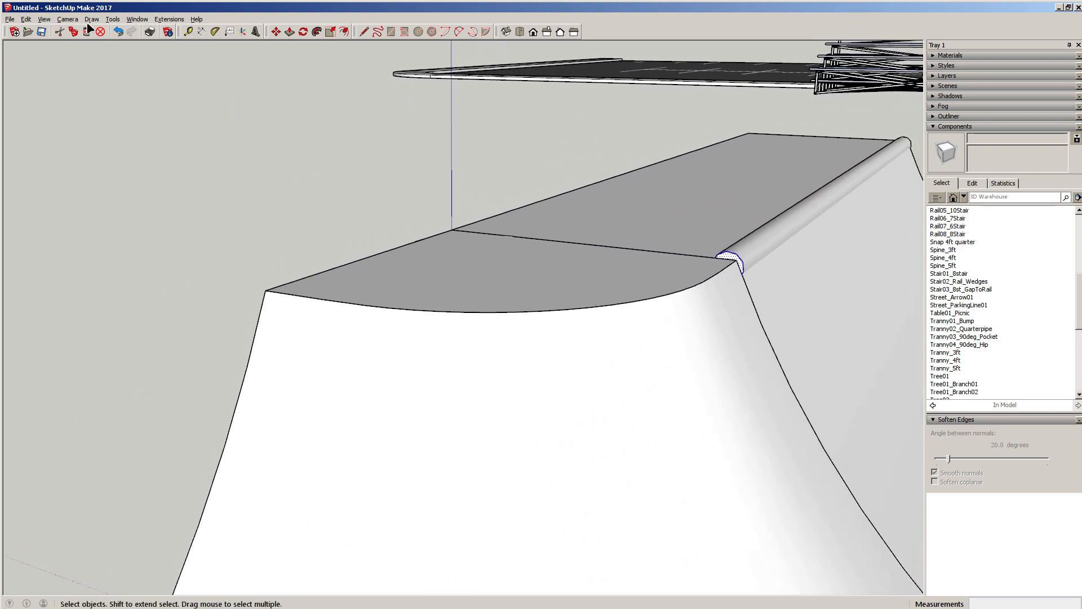
Step: Sweep the pasted coping profile with Follow Me along the corner deck's curved front edge to its far end
click(316, 31)
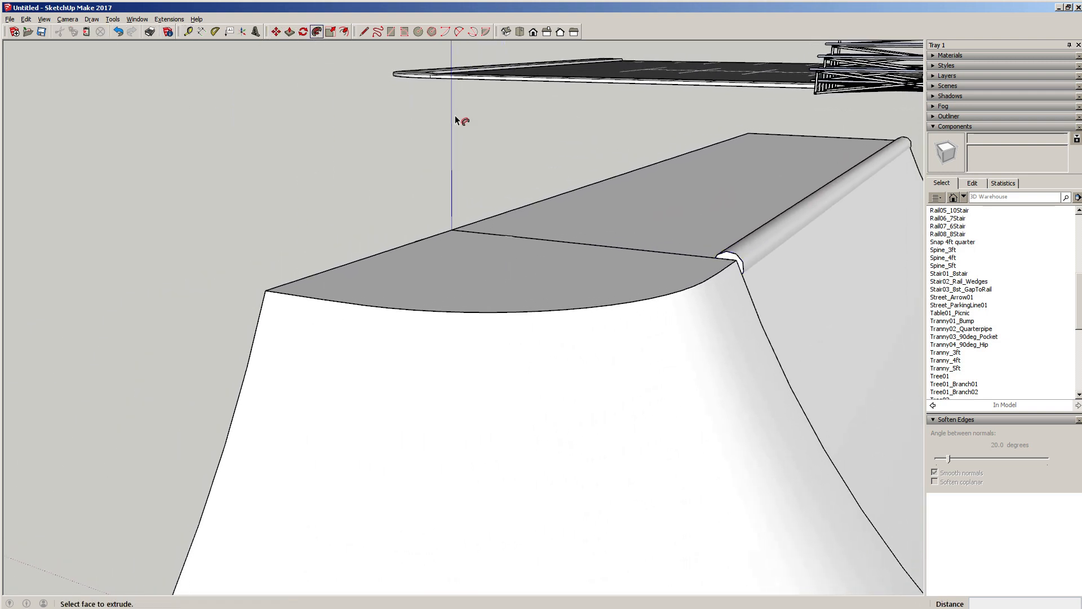
click(732, 261)
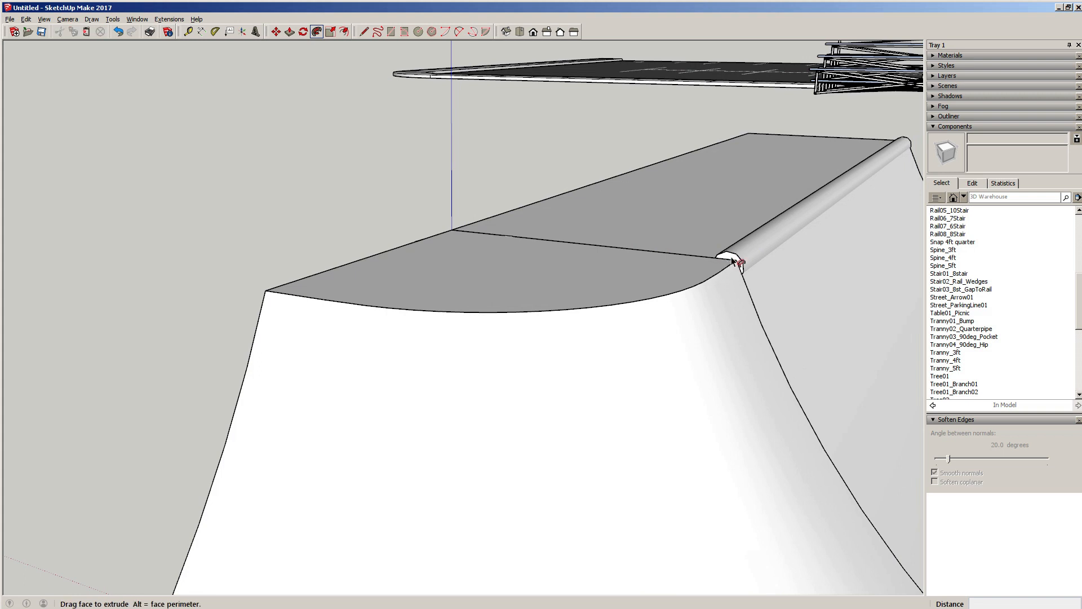
drag(733, 260, 266, 294)
key(space)
Step: Select all of the curved coping geometry and reverse its faces
middle_drag(575, 307, 666, 310)
triple_click(708, 273)
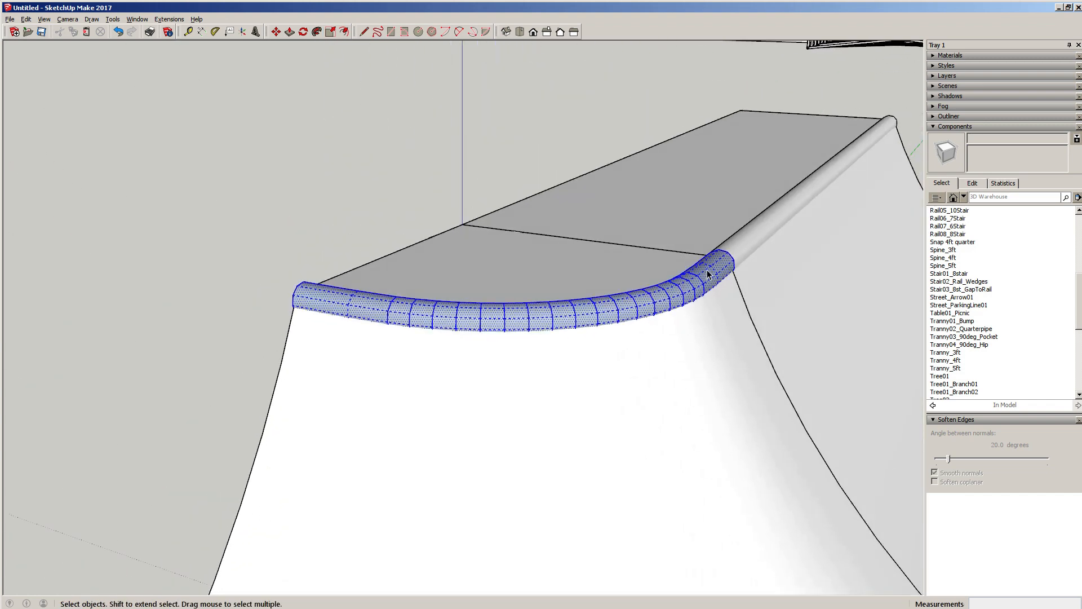
right_click(708, 284)
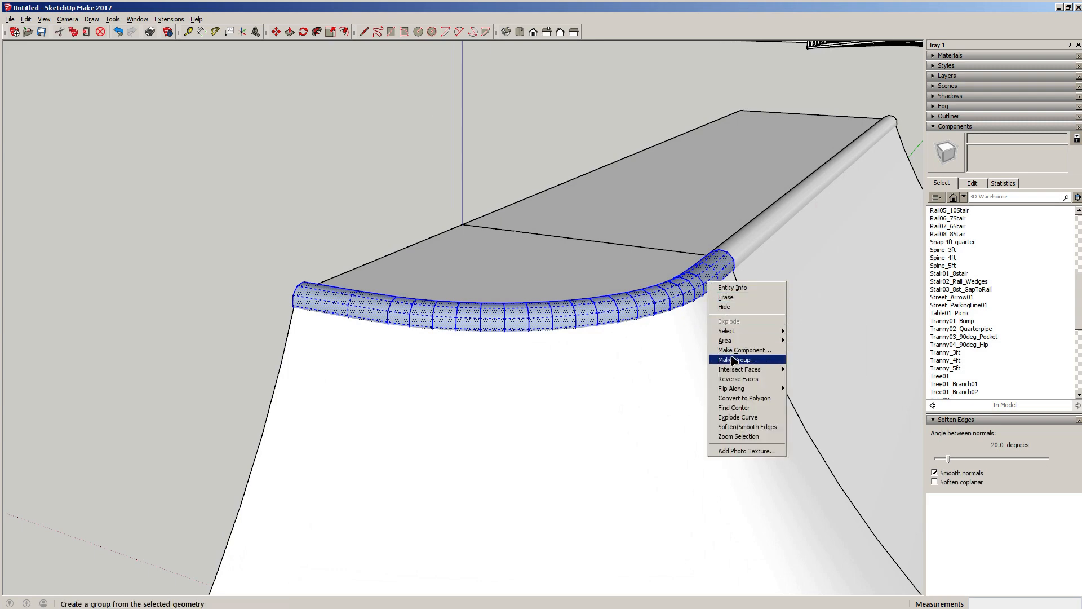
click(780, 380)
middle_drag(635, 333, 606, 316)
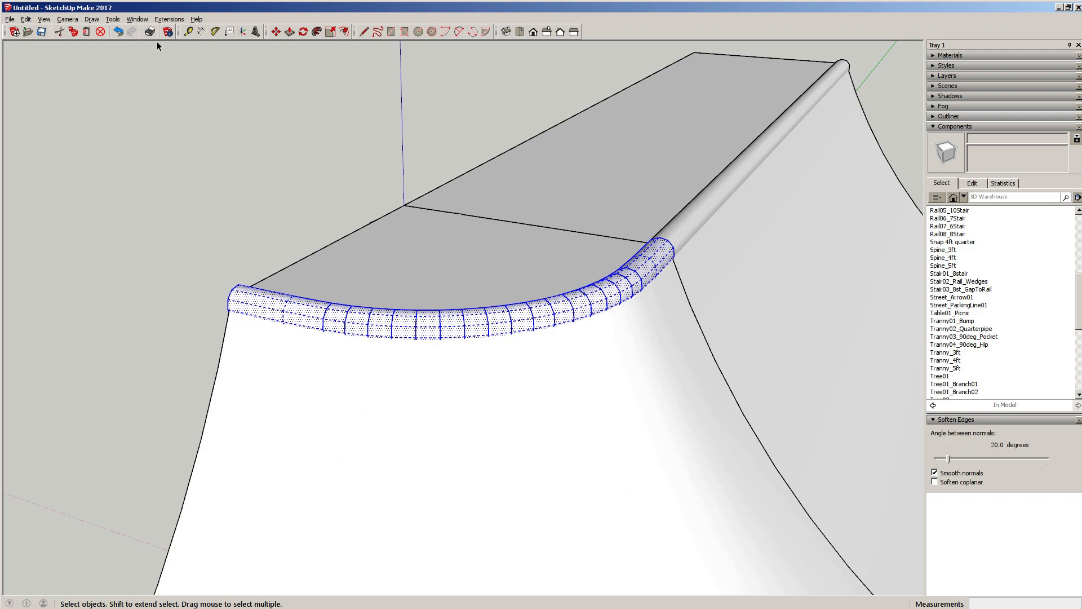
click(137, 19)
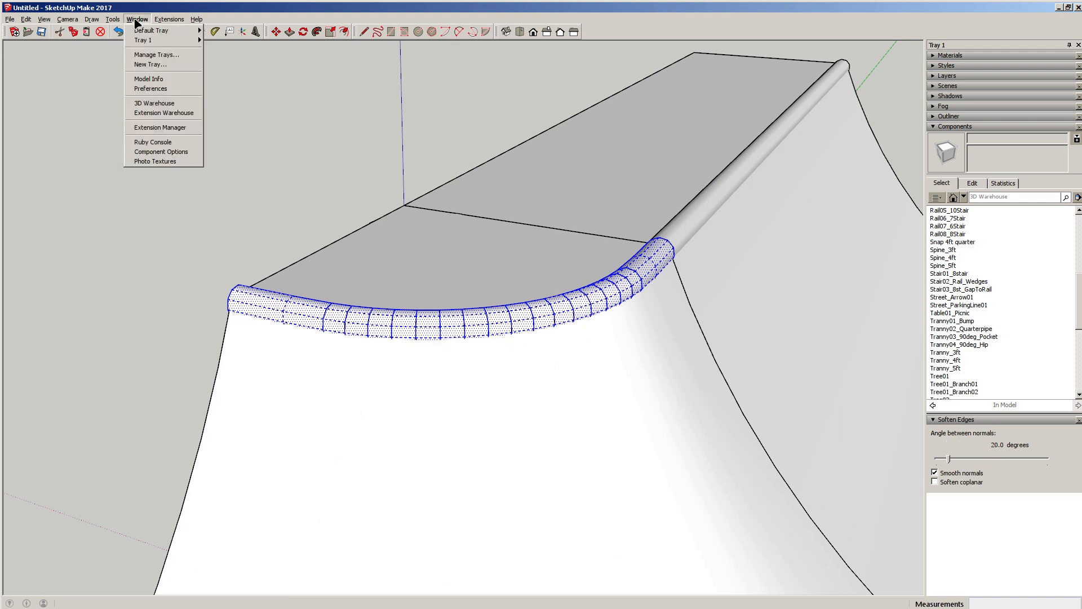
mouse_move(114, 21)
click(142, 19)
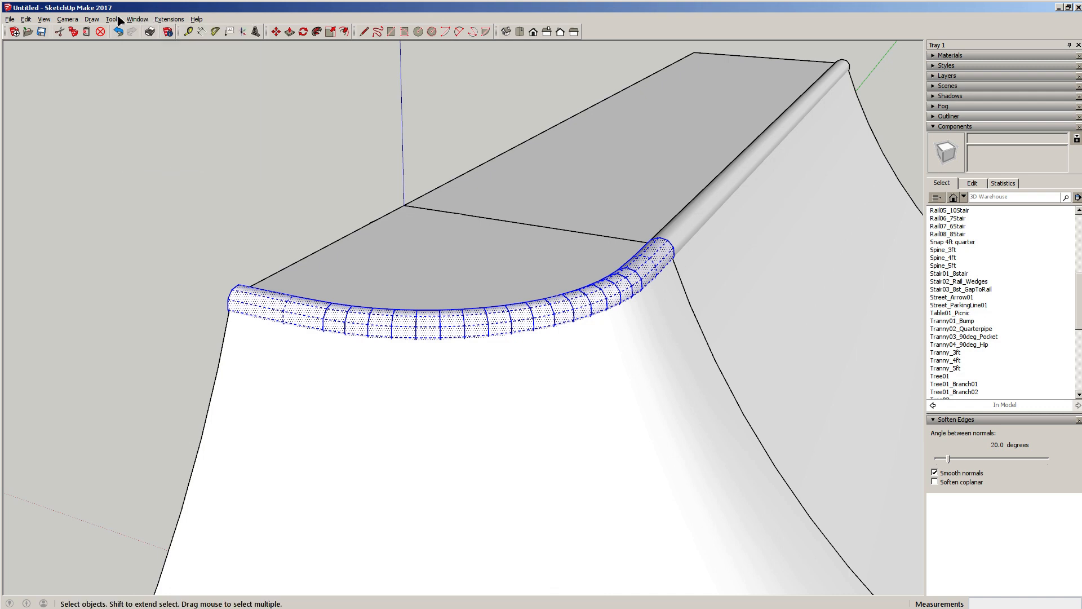
click(120, 19)
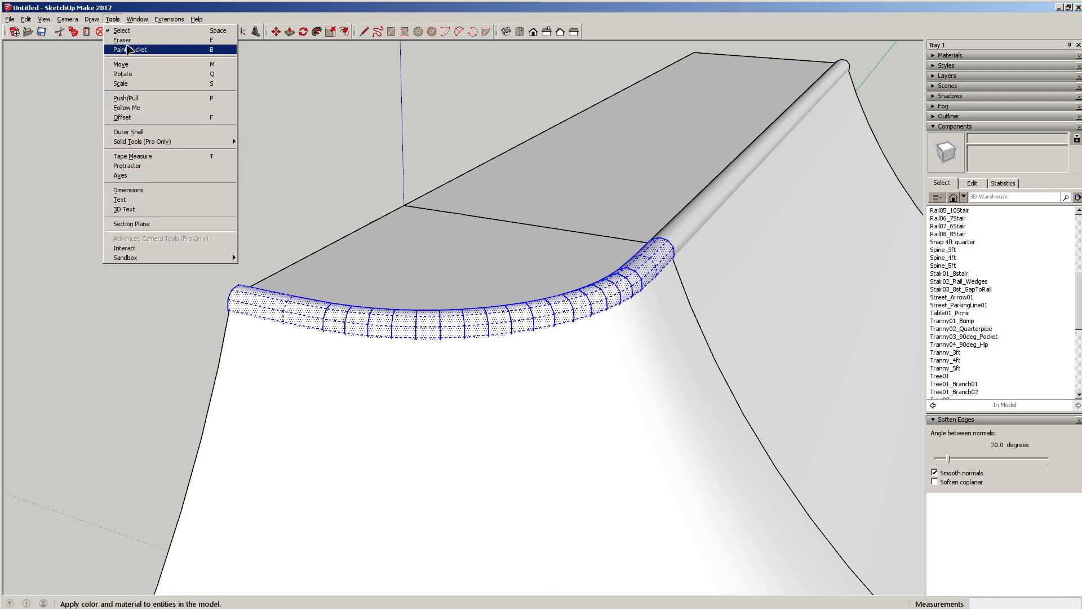
Step: Soften the selected curved coping's edges with an angle between normals of 75.8 degrees
click(113, 19)
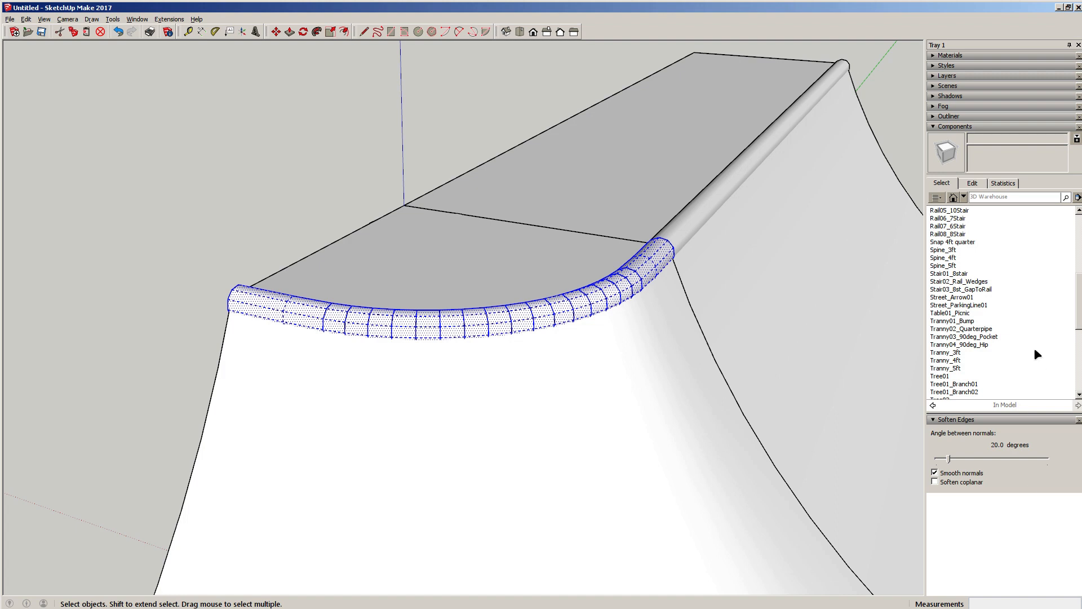
click(953, 55)
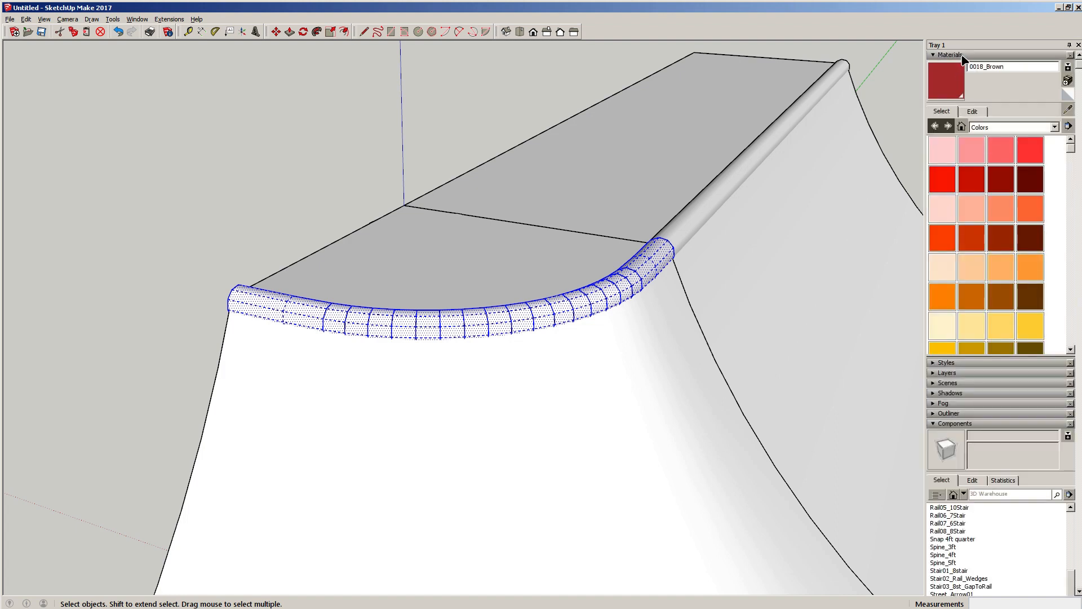
click(964, 56)
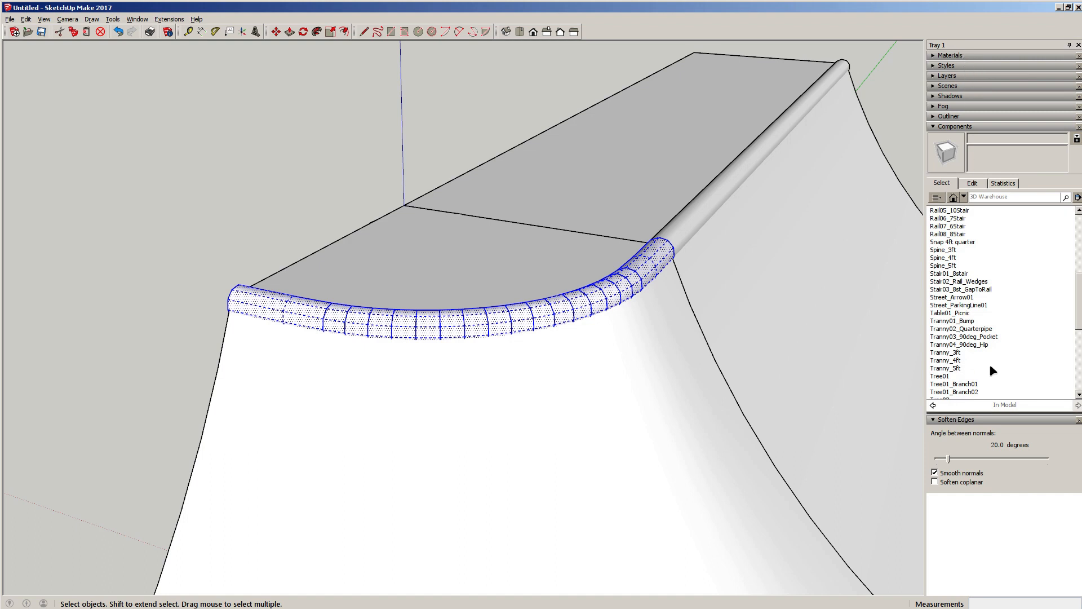
click(986, 127)
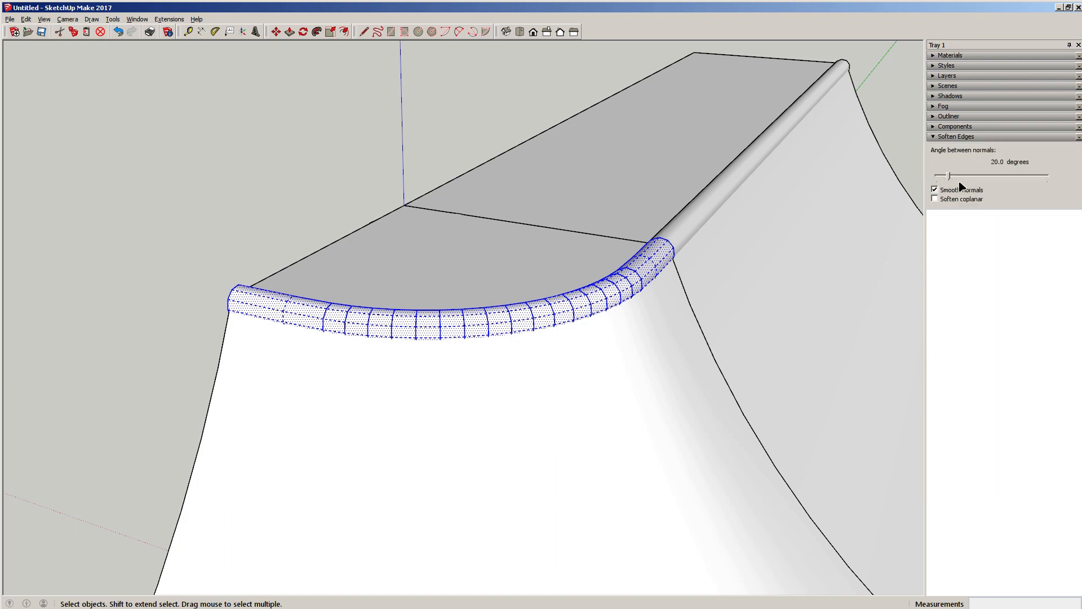
drag(951, 178, 980, 187)
Step: Select all of the curved coping geometry and make it a group
click(537, 317)
click(310, 87)
click(531, 319)
right_click(530, 320)
click(557, 395)
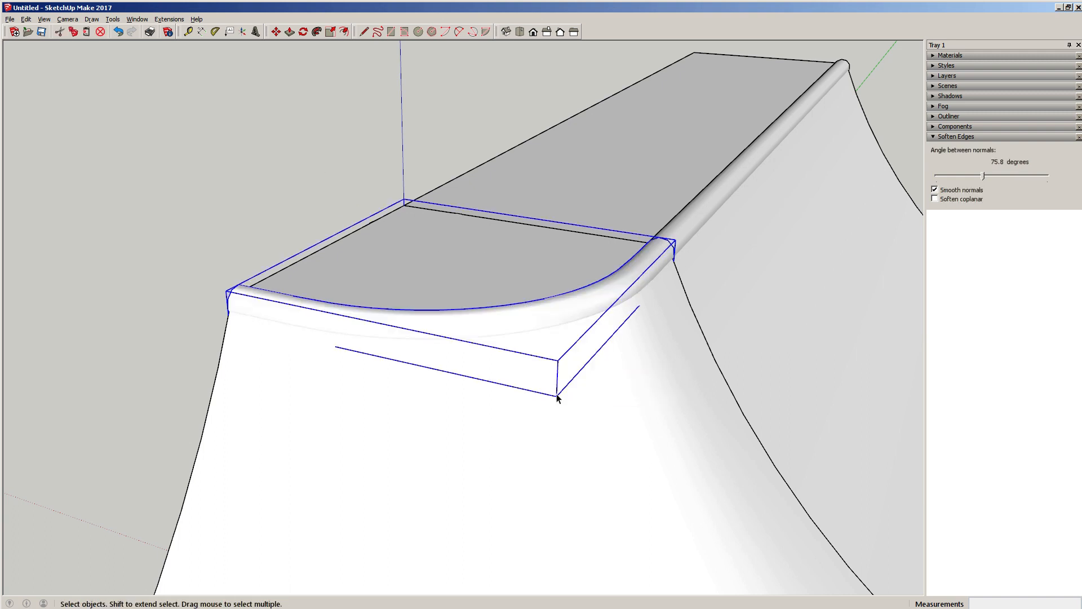
Step: Shift the curved coping group about 1 ft outward along the green axis and delete the leftover sweep path on the deck's curved edge
scroll(557, 395, down, 5)
middle_drag(555, 379, 534, 246)
scroll(551, 247, down, 3)
scroll(569, 135, up, 7)
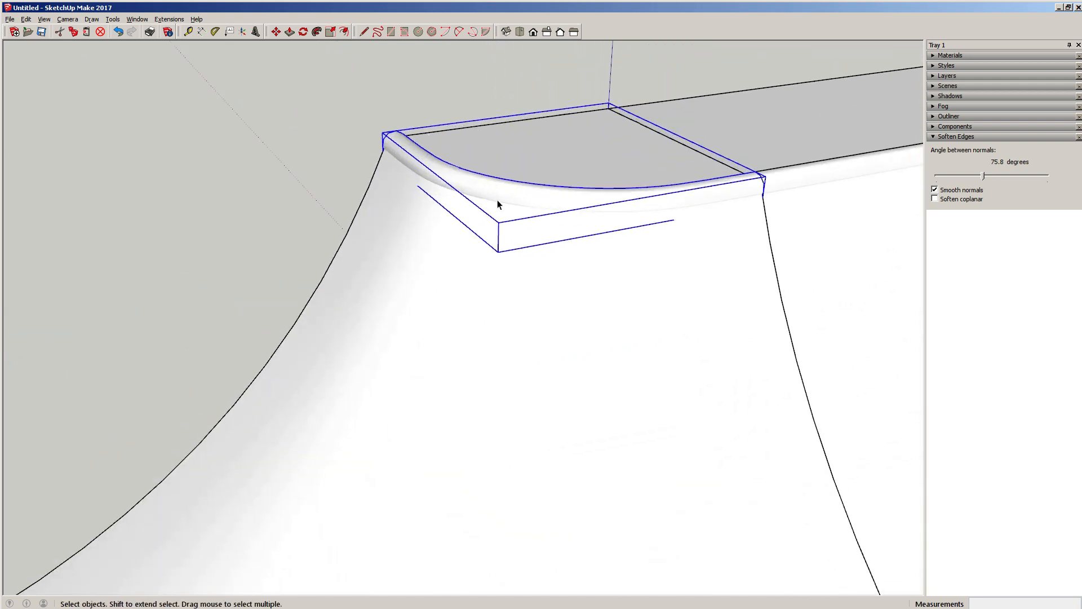
key(m)
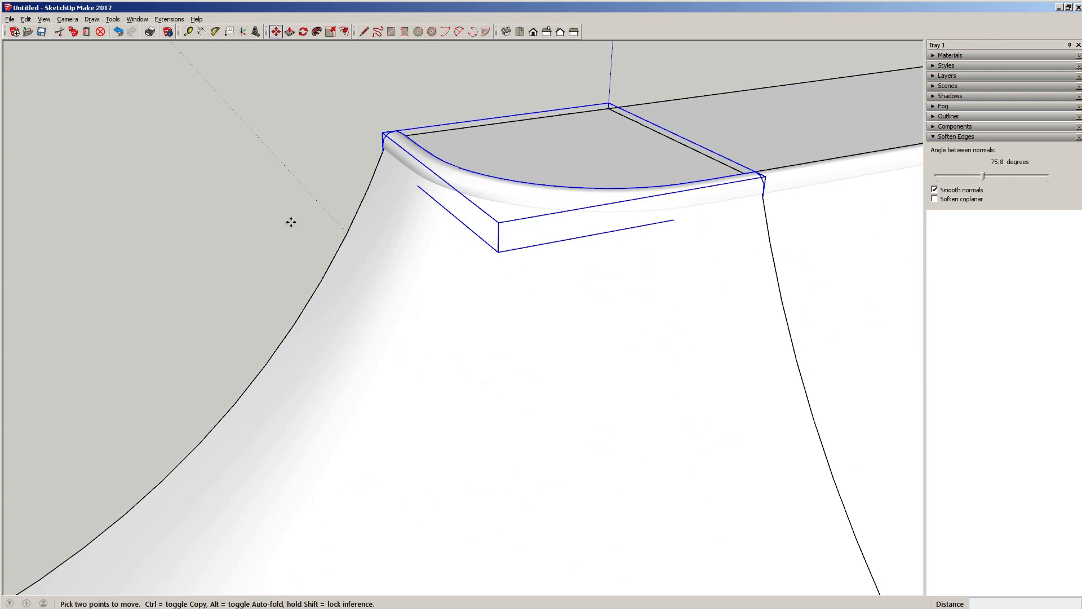
click(286, 219)
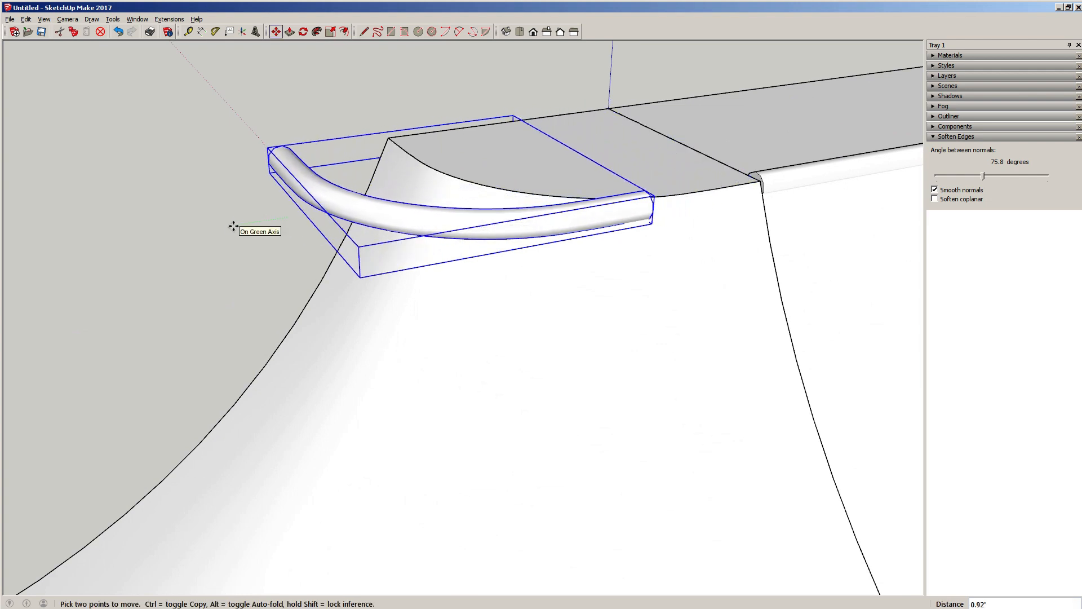
key(Return)
key(space)
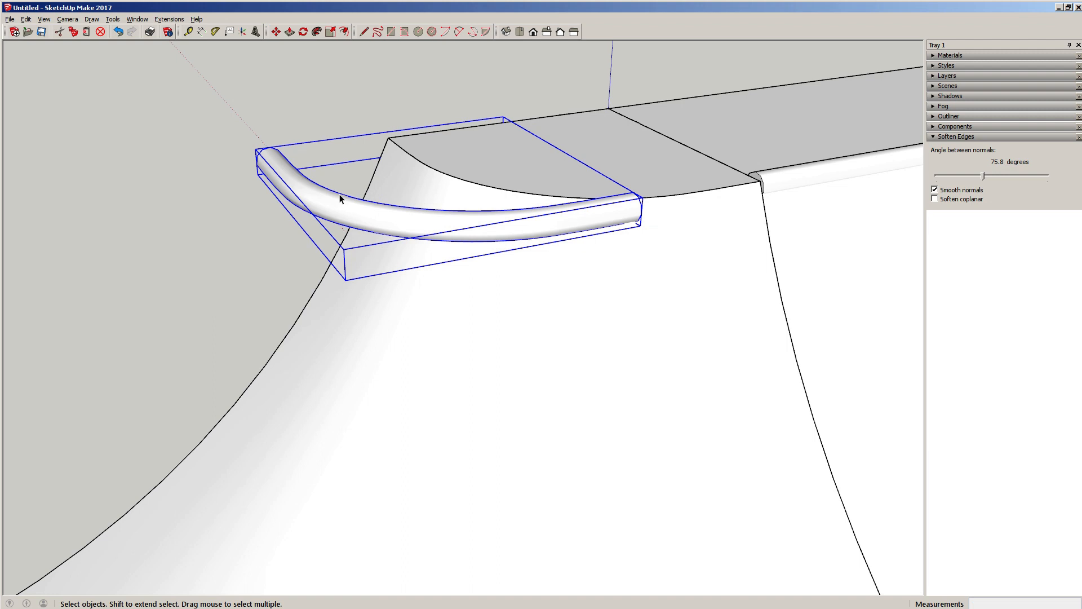
click(414, 157)
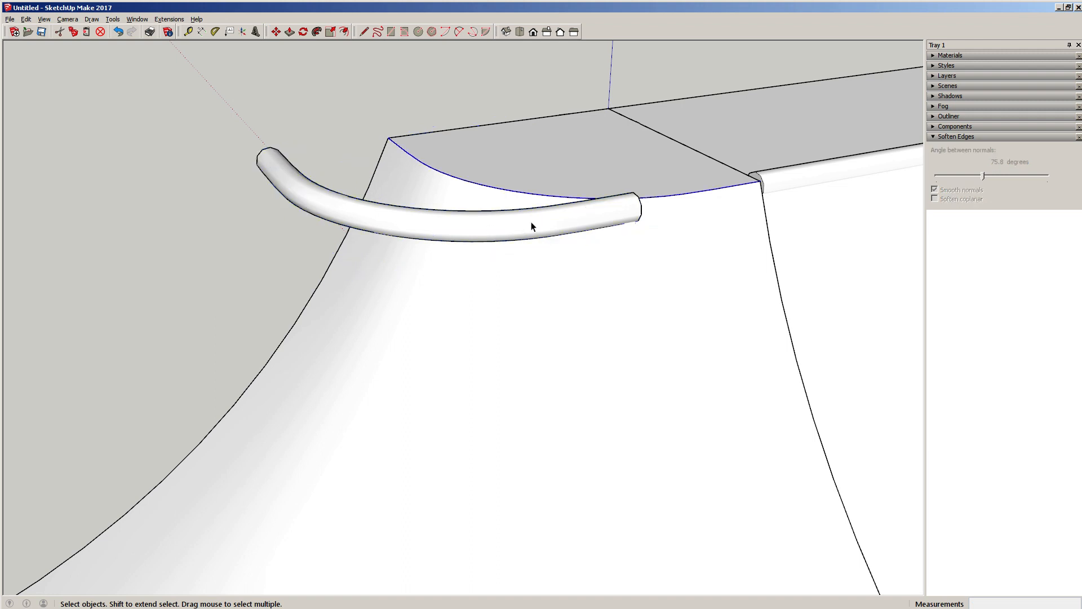
key(Delete)
Step: Move the curved coping group back 1 ft into place along the corner deck's curved edge
click(508, 228)
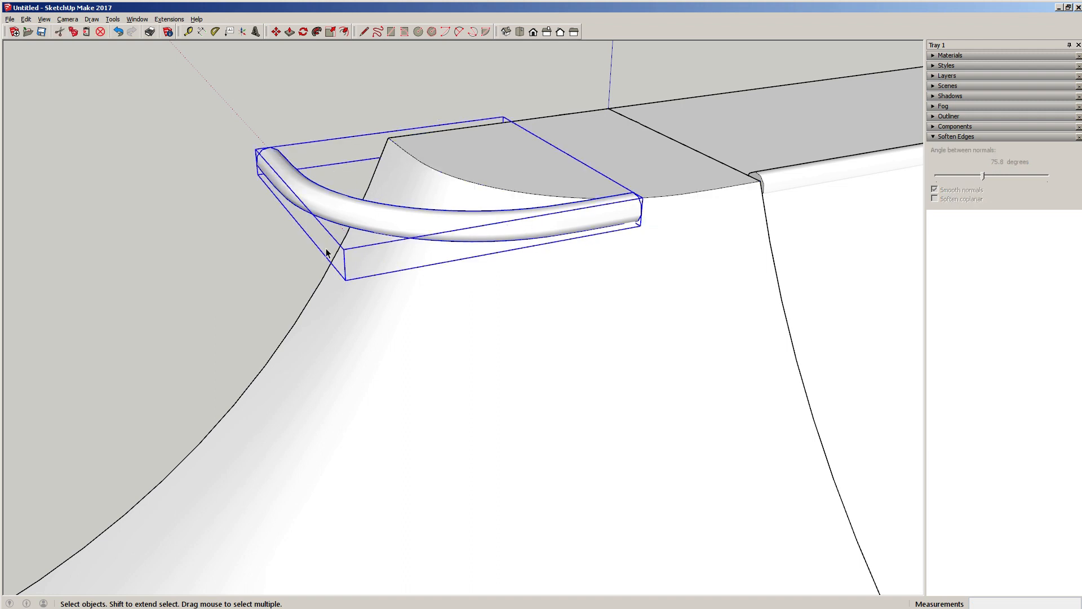
key(m)
click(203, 261)
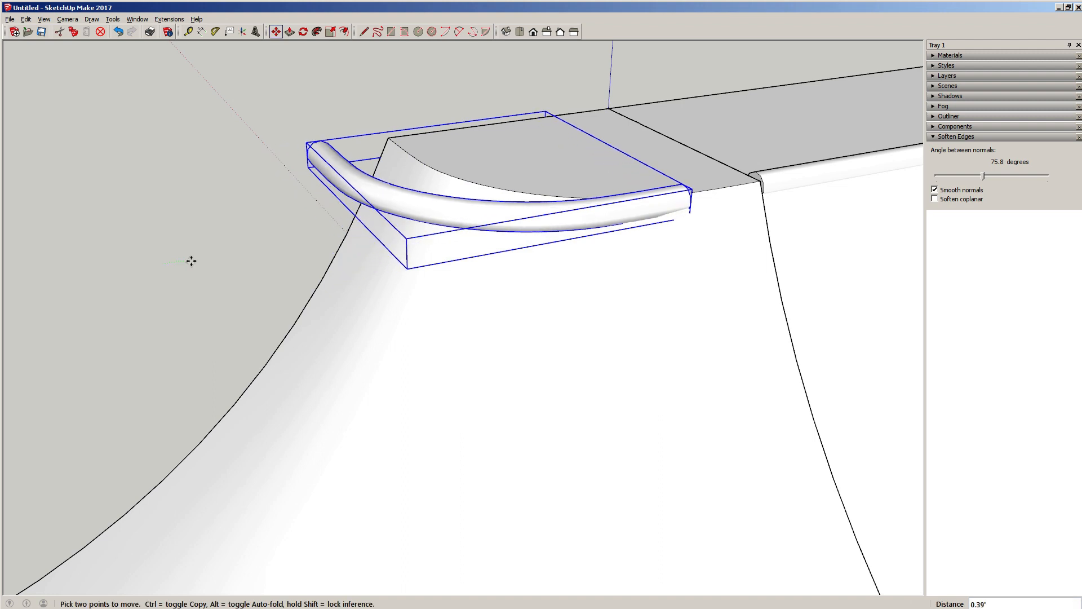
text(1)
key(Return)
scroll(204, 269, down, 5)
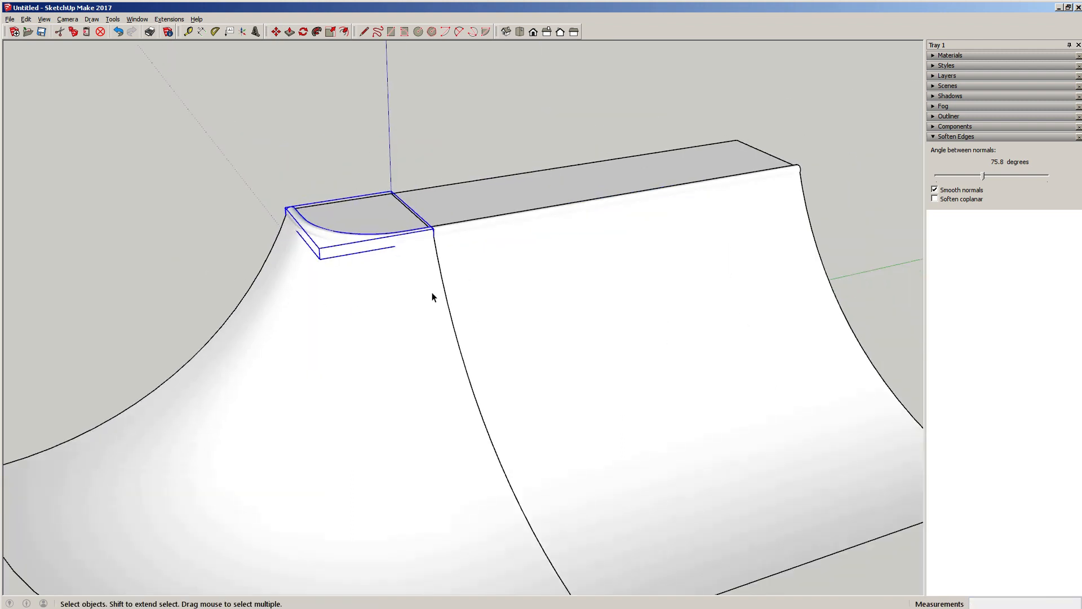
click(386, 158)
Step: Examine the joint between the curved and straight coping and the overall shape of the corner piece
scroll(450, 251, up, 5)
middle_drag(449, 251, 657, 309)
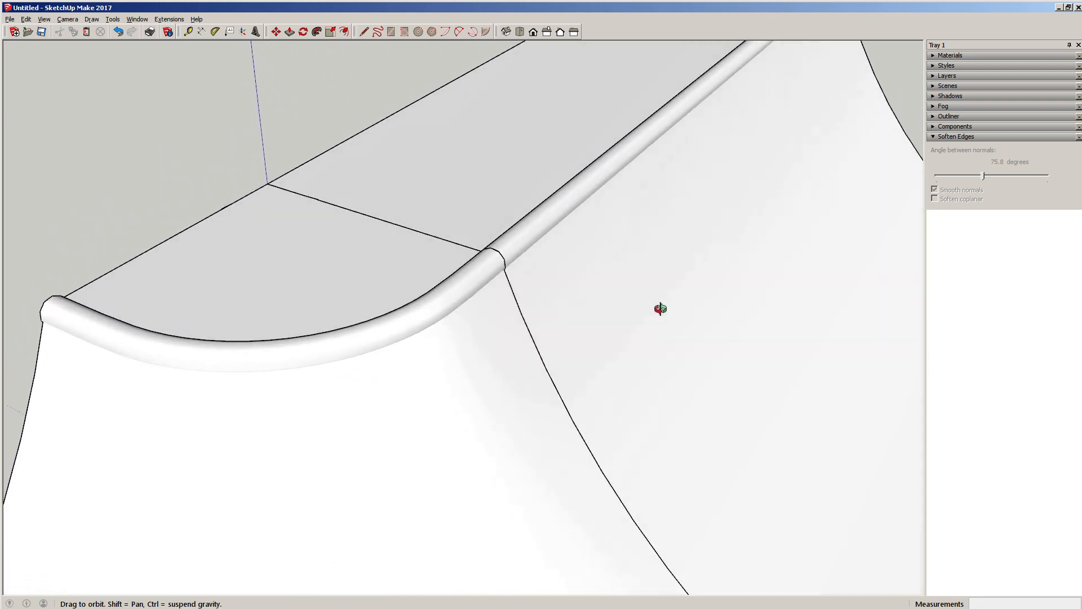
scroll(657, 310, down, 6)
middle_drag(488, 355, 571, 303)
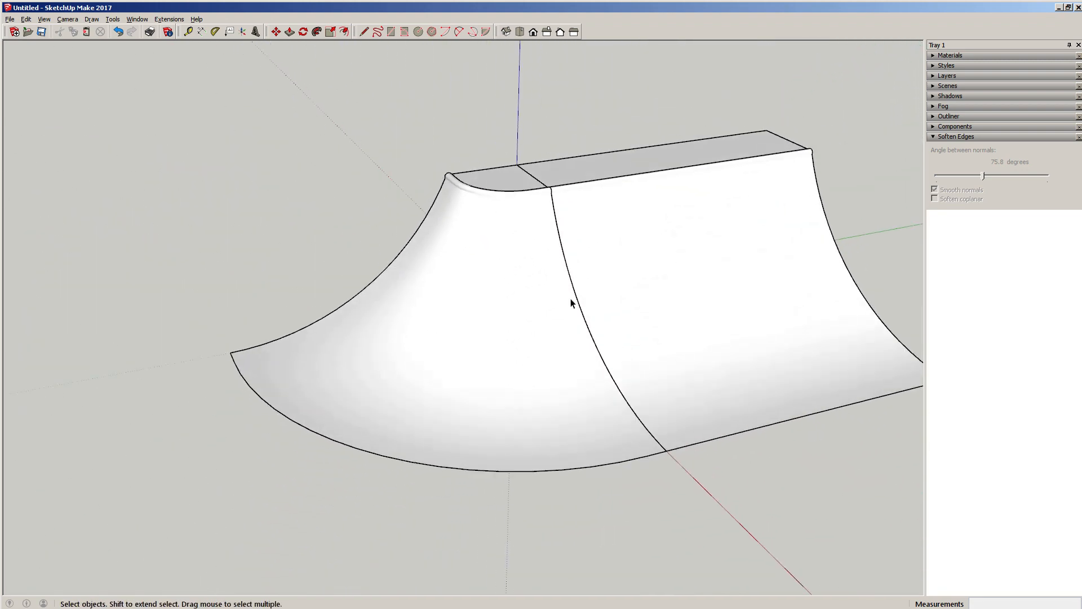
middle_drag(451, 220, 430, 249)
scroll(470, 154, up, 3)
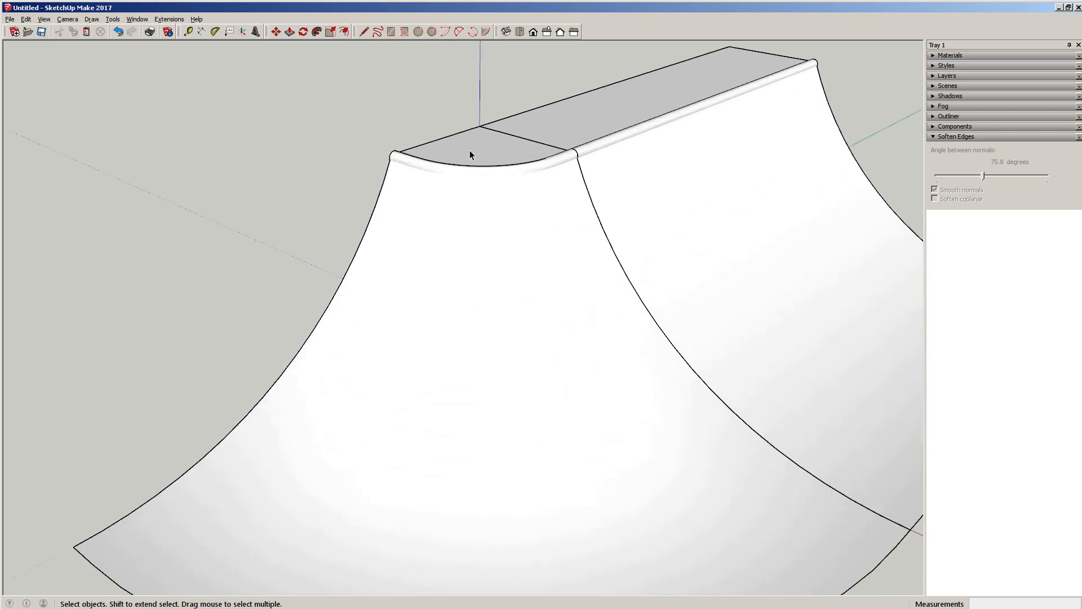
scroll(539, 220, down, 2)
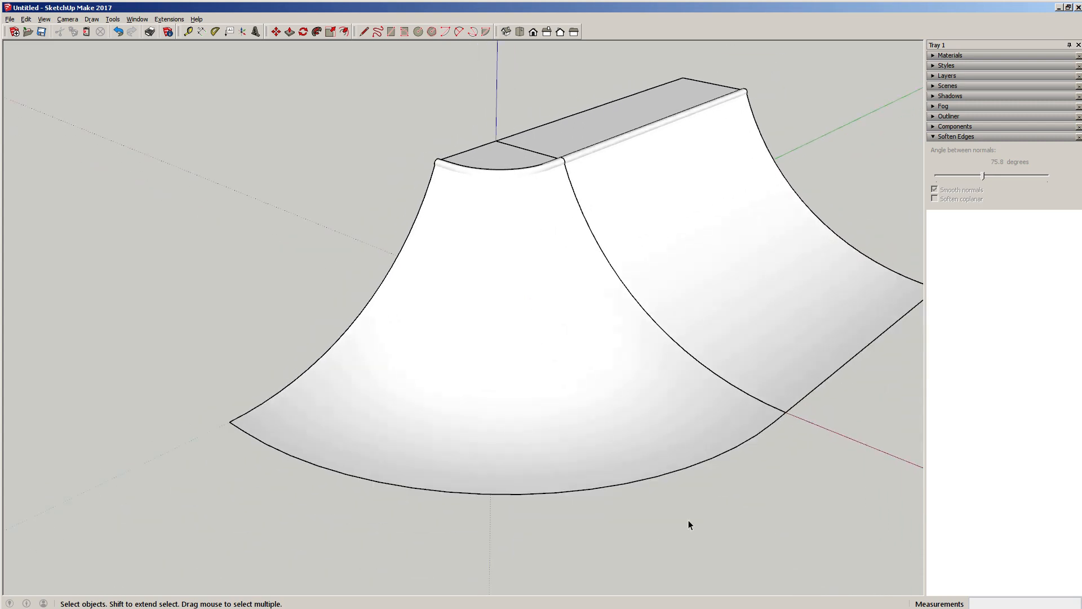
middle_drag(368, 375, 273, 350)
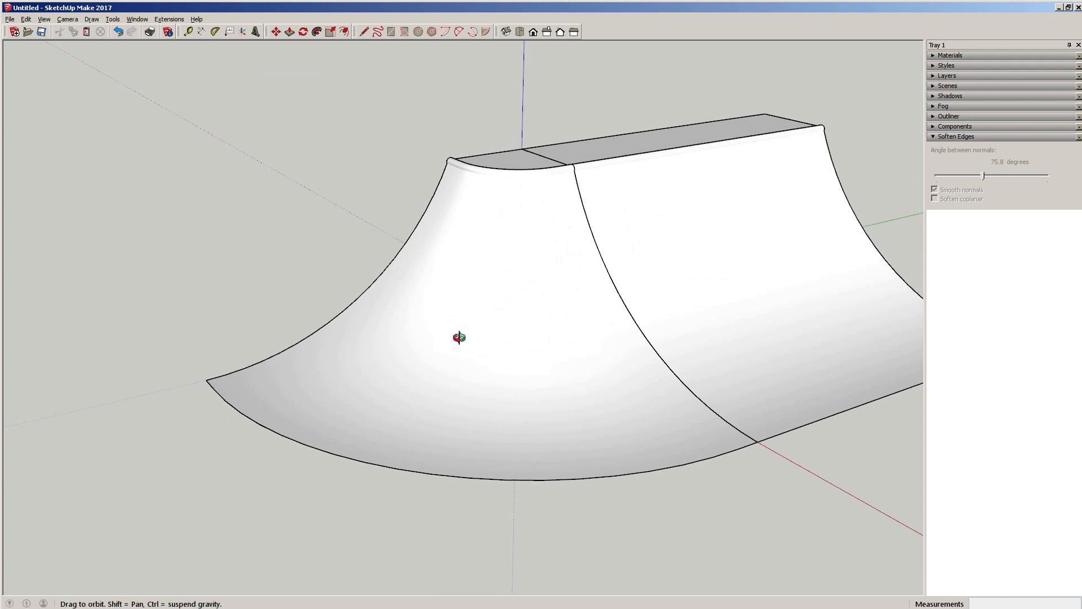
middle_drag(454, 338, 465, 492)
Step: Select the rounded corner piece with its curved coping and make them a component named "Snap 4ft Hip"
drag(338, 148, 229, 311)
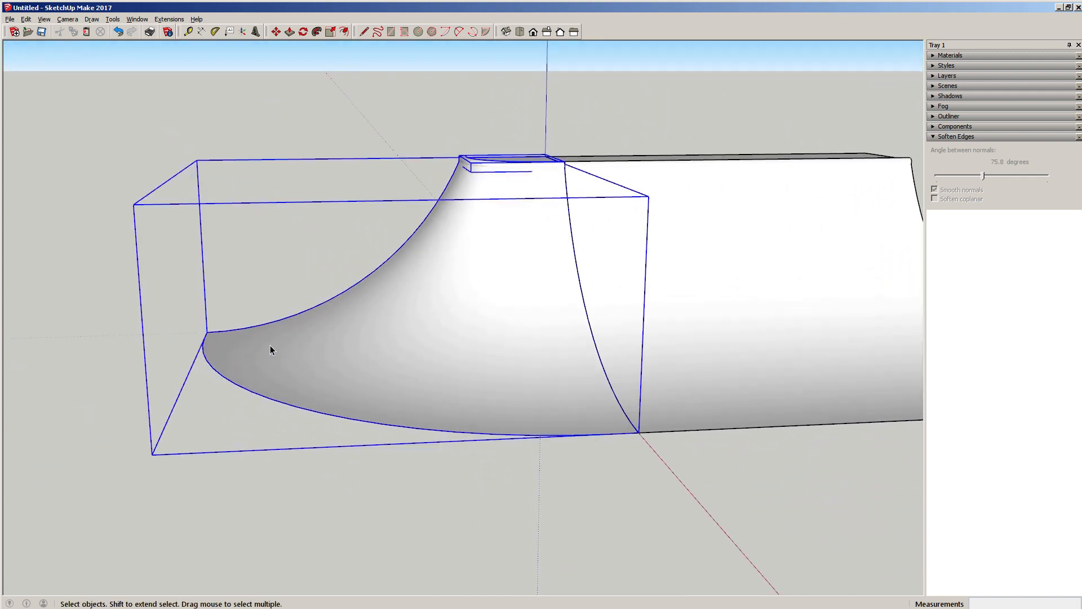
middle_drag(269, 349, 410, 353)
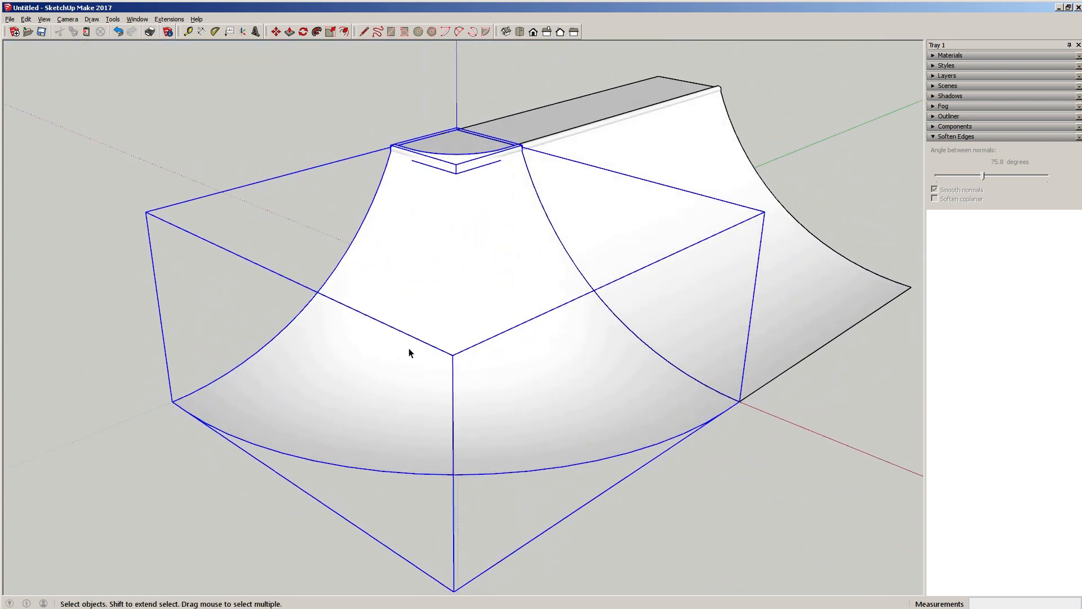
right_click(423, 327)
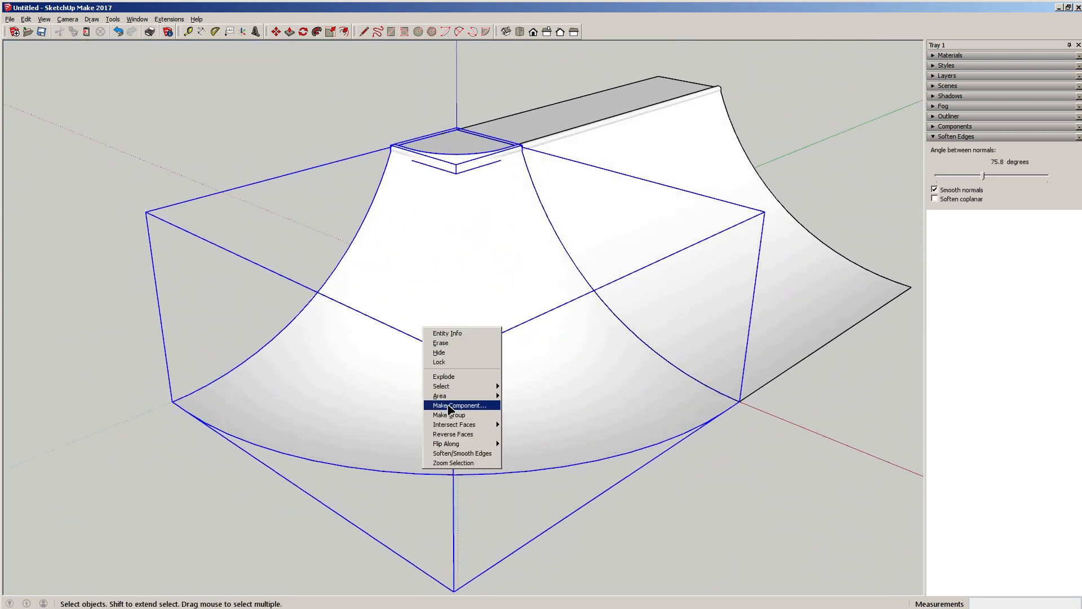
click(451, 405)
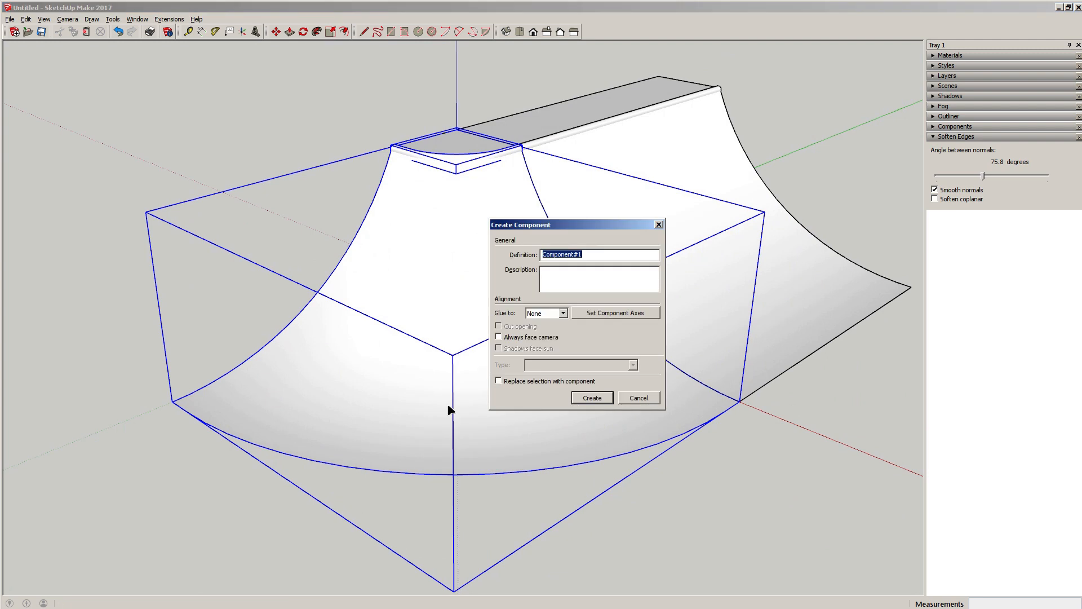
text(Snap 4ft Hip)
click(589, 398)
Step: Examine the back and end faces of the new hip component where it meets the straight ramp
middle_drag(408, 319, 561, 356)
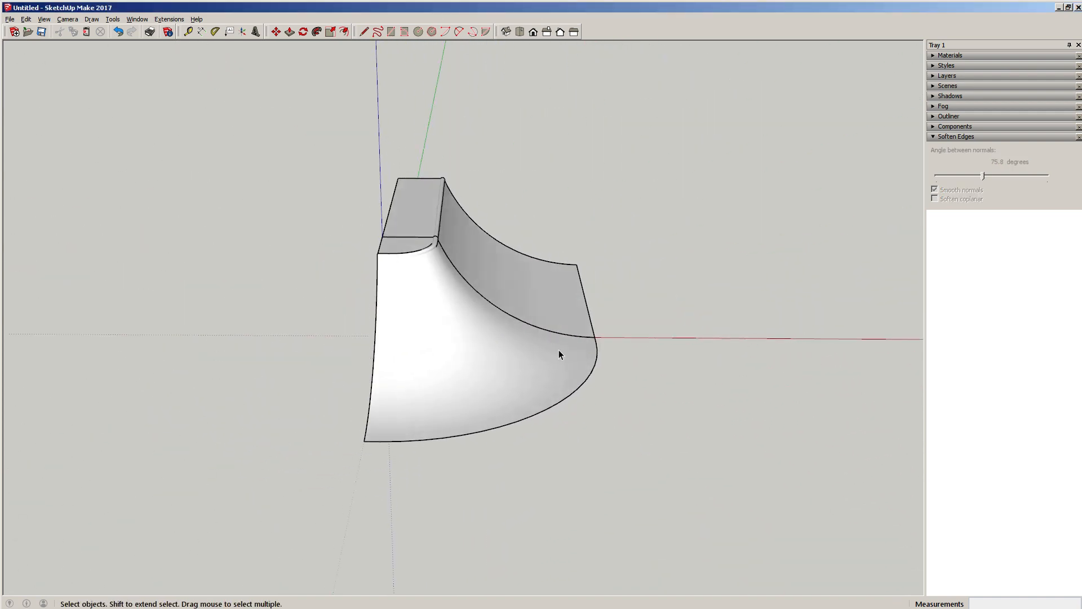
middle_drag(396, 379, 667, 138)
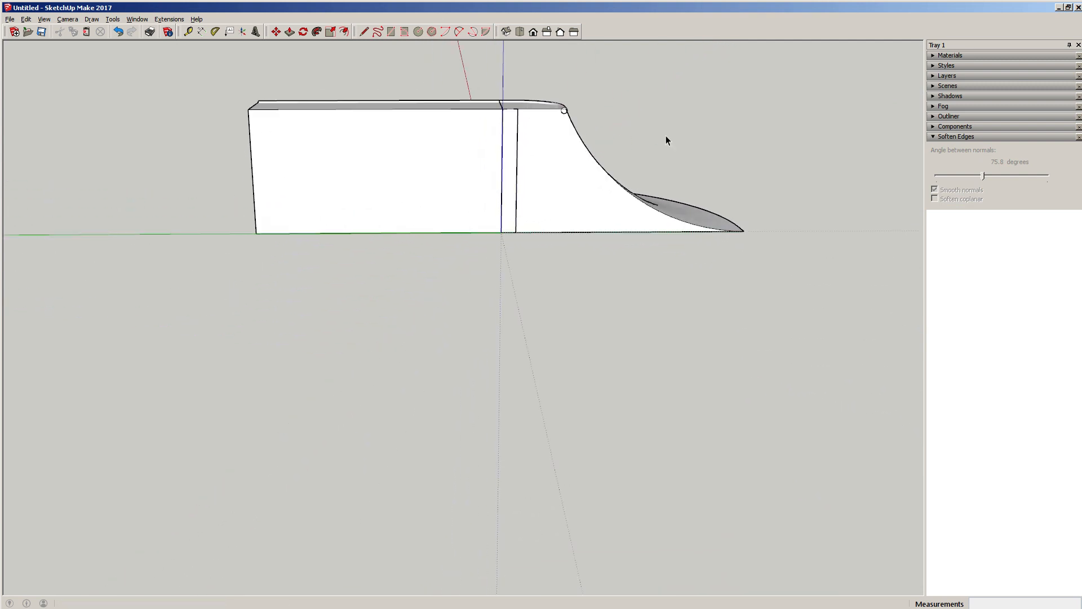
scroll(545, 128, up, 4)
middle_drag(560, 168, 468, 244)
click(472, 254)
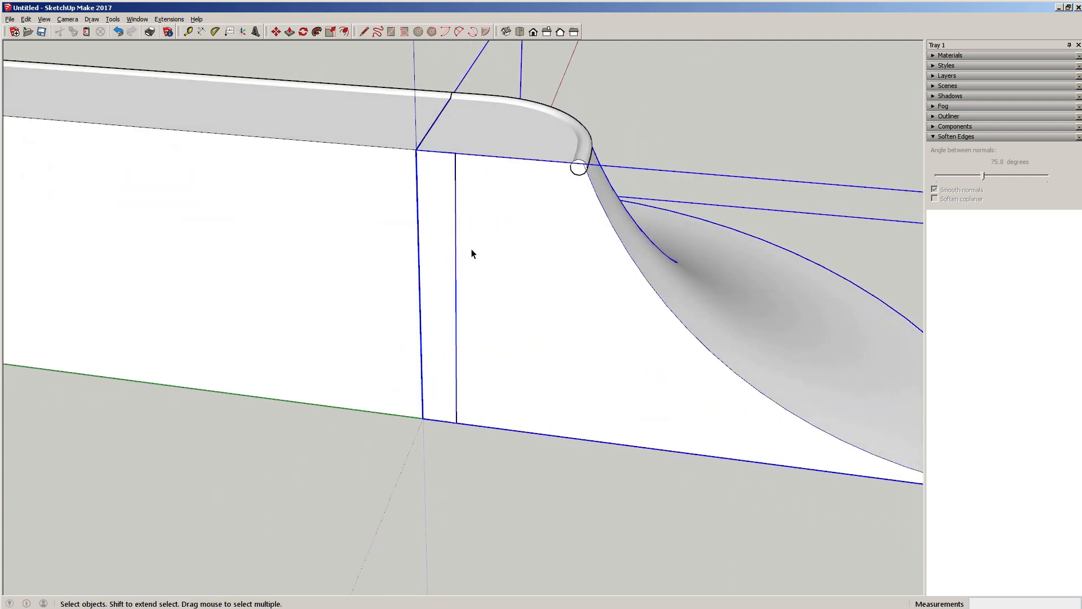
scroll(550, 293, down, 5)
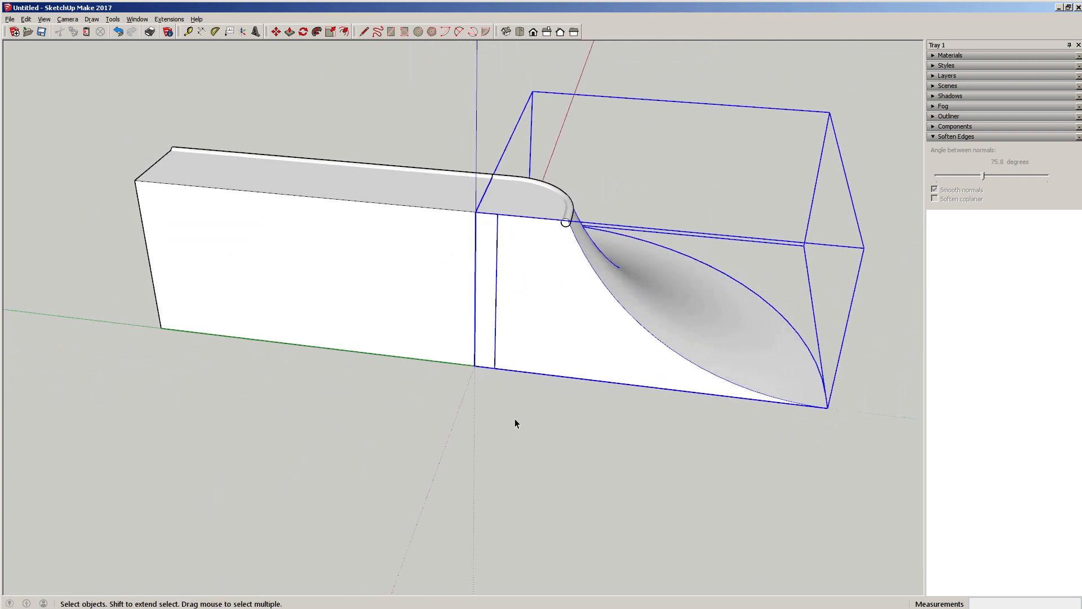
click(516, 420)
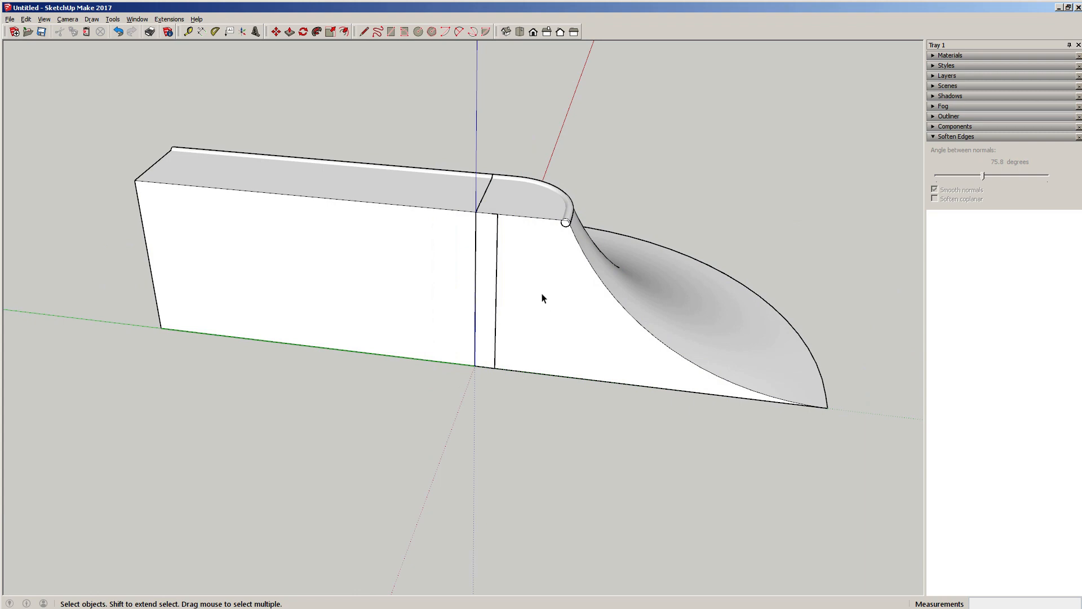
Step: Find "Snap 4ft Hip" among the in-model components and place a copy beside the assembled ramp
click(948, 129)
middle_drag(648, 281, 105, 294)
scroll(434, 322, down, 3)
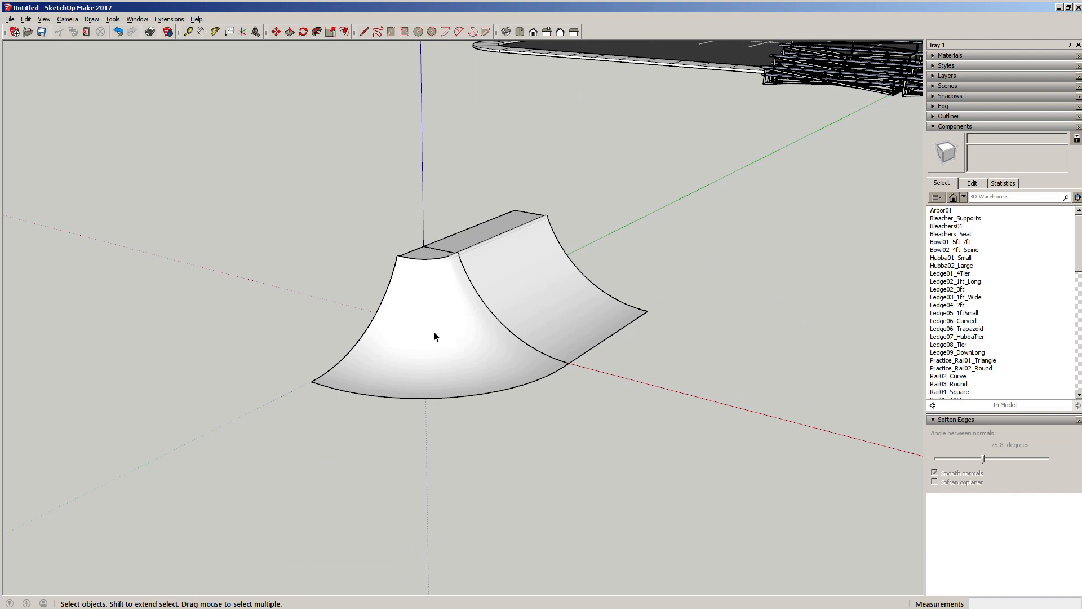
scroll(980, 313, down, 6)
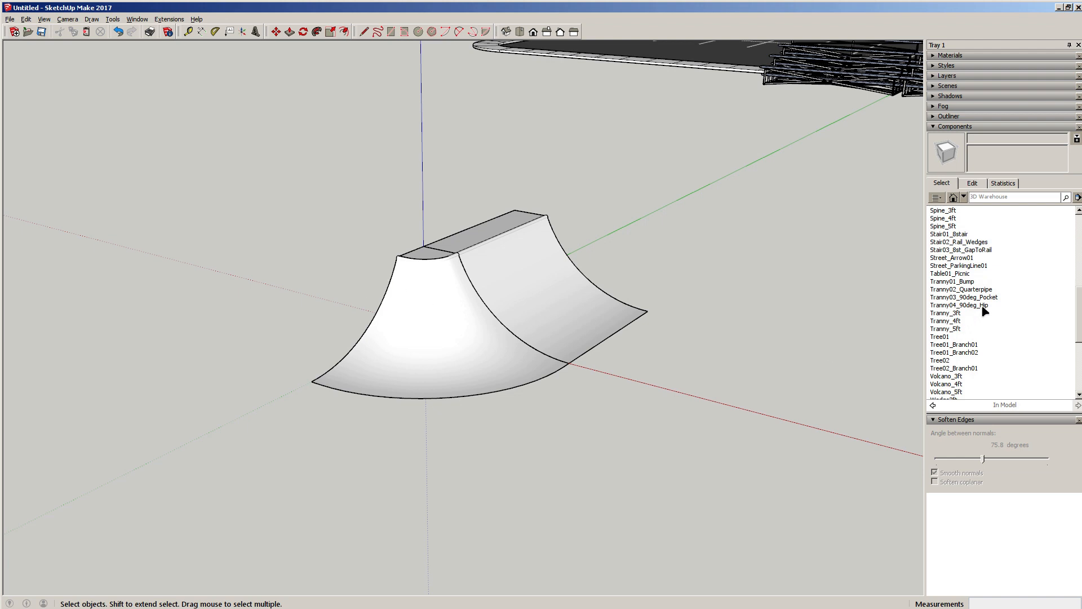
scroll(972, 290, down, 4)
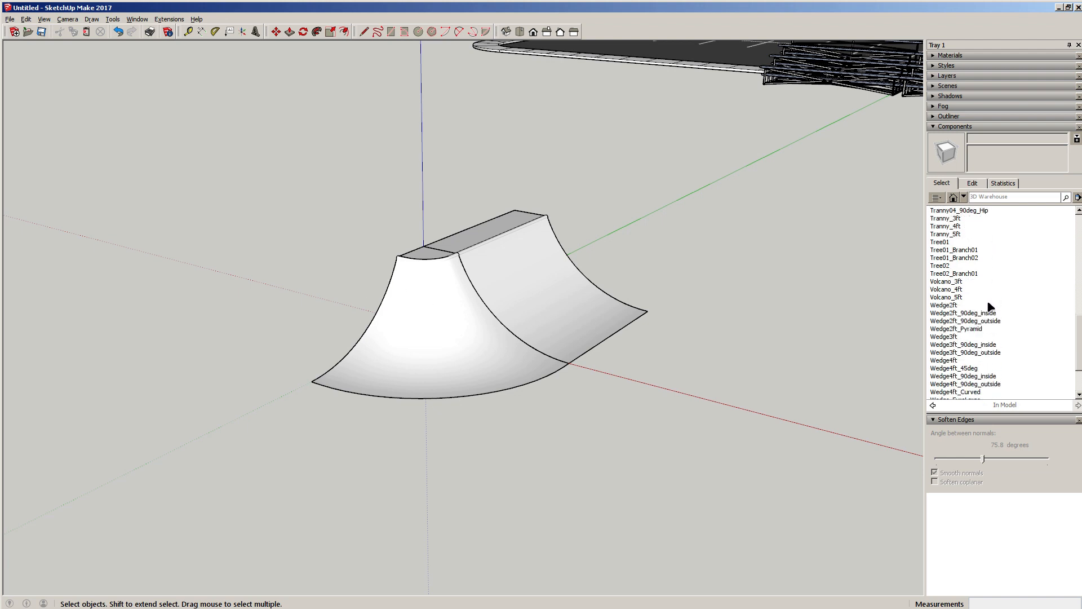
scroll(990, 307, down, 3)
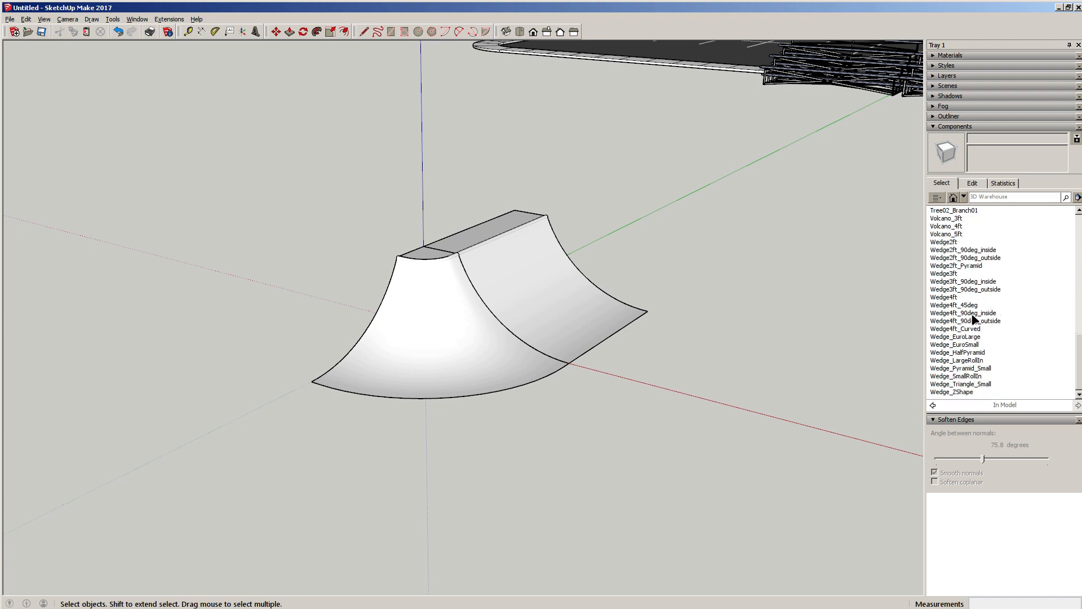
scroll(973, 304, up, 9)
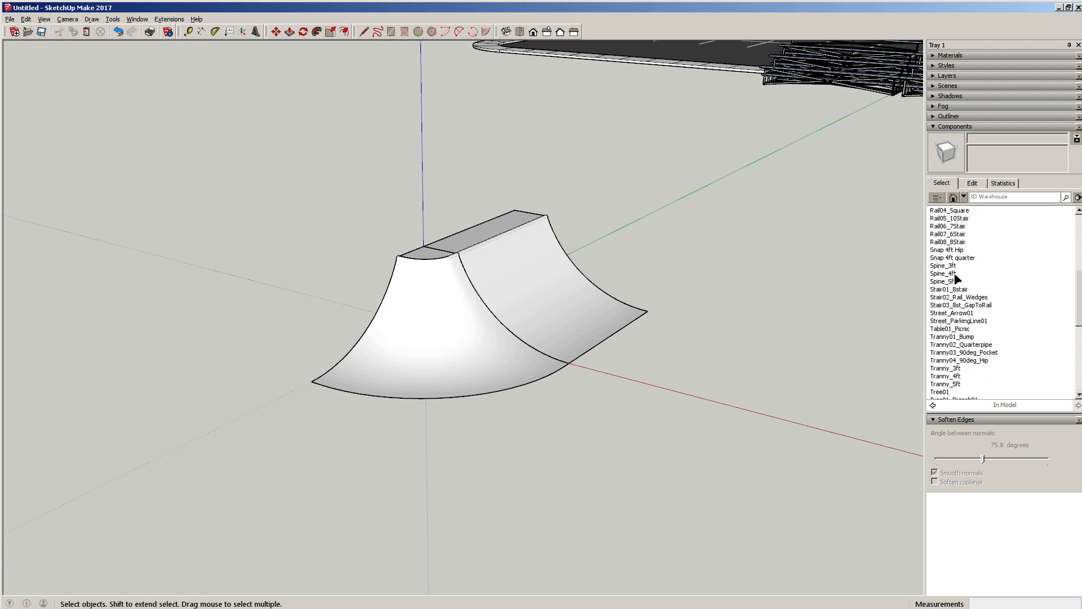
click(947, 250)
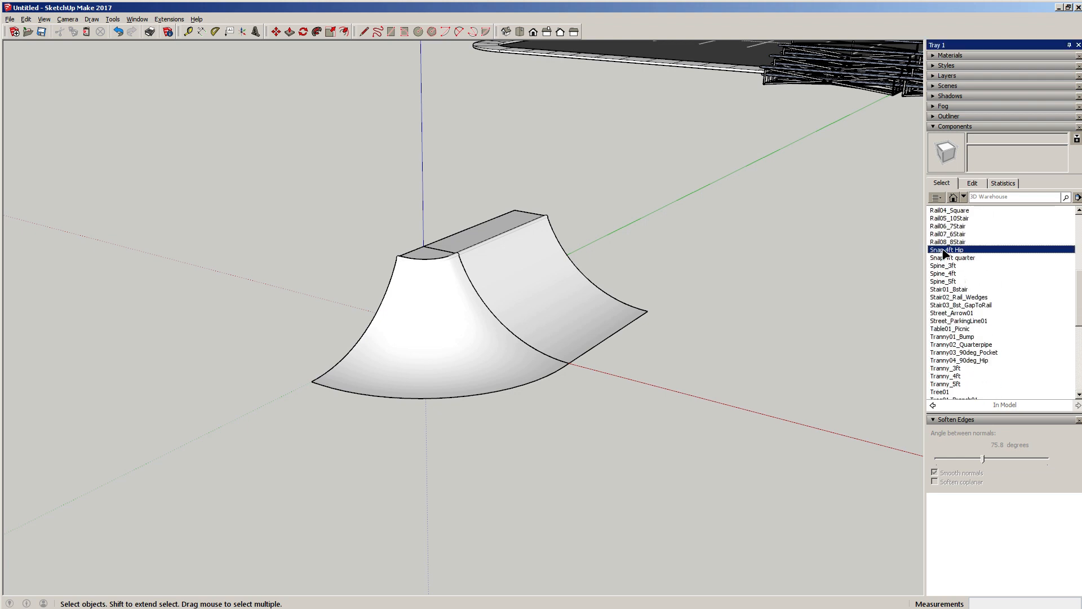
middle_drag(750, 352, 620, 360)
key(space)
click(202, 368)
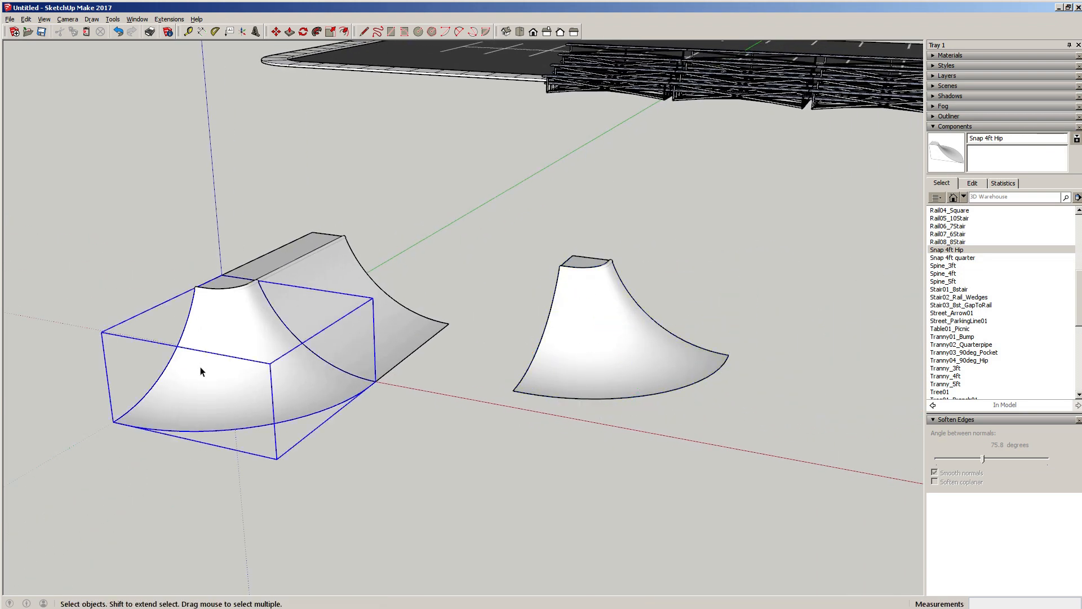
click(117, 255)
click(204, 285)
click(207, 284)
click(190, 294)
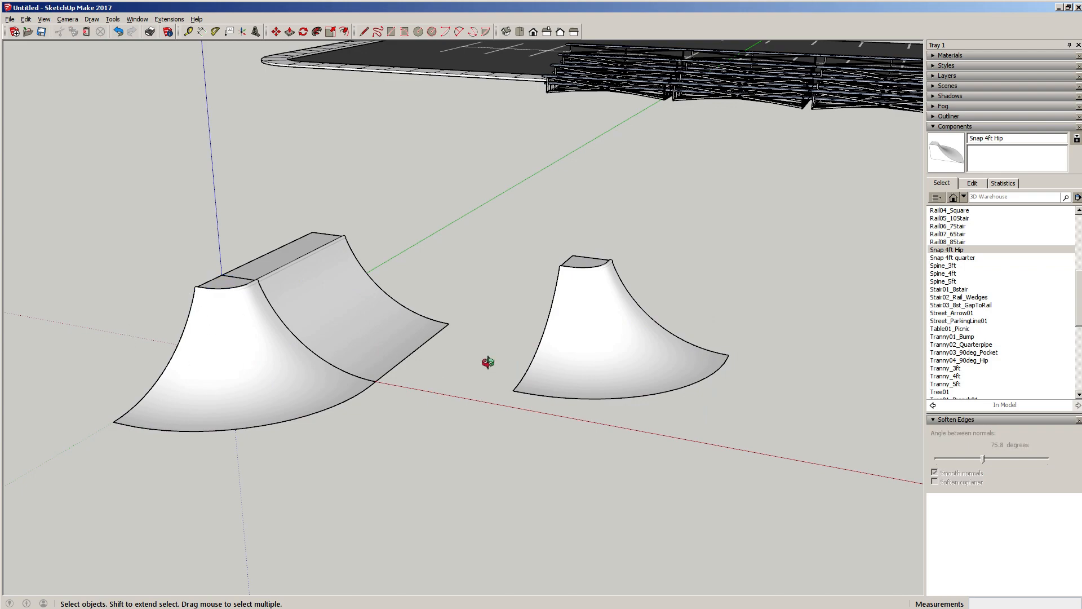
Step: Open the loose "Snap 4ft Hip" copy beside the ramp for editing and erase the vertical seam edge on its back face
middle_drag(487, 361, 818, 221)
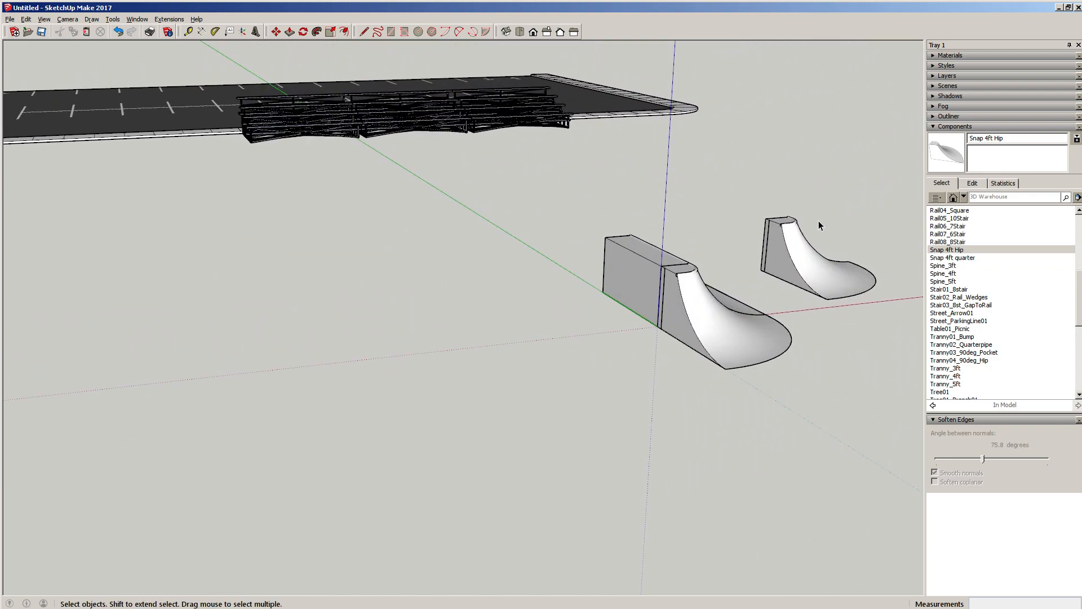
scroll(818, 237, up, 5)
click(763, 252)
middle_drag(764, 252, 665, 352)
scroll(320, 347, up, 5)
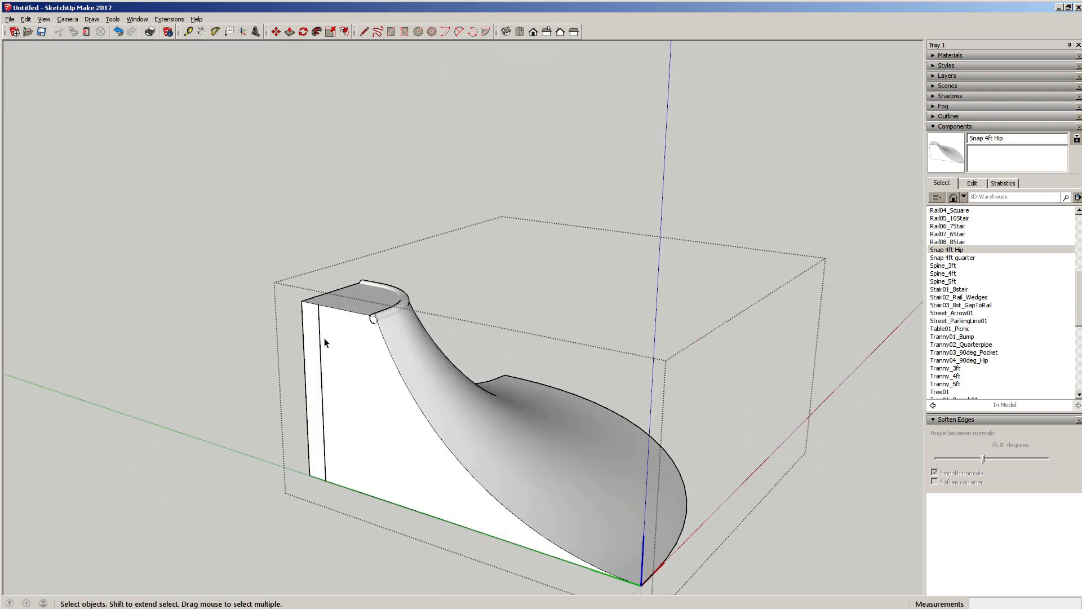
click(324, 342)
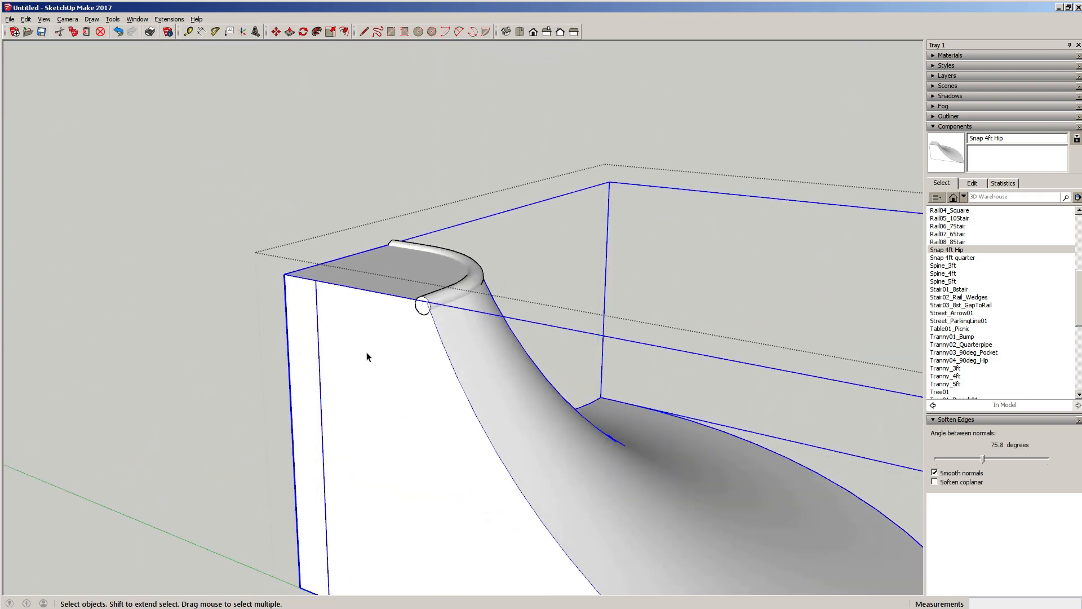
double_click(366, 353)
click(319, 356)
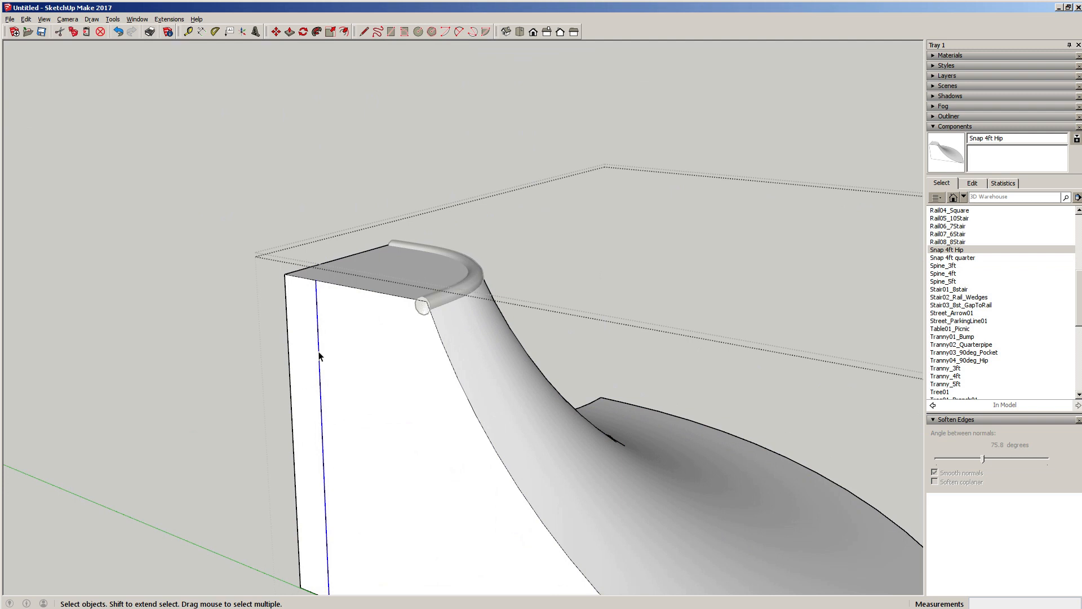
key(Delete)
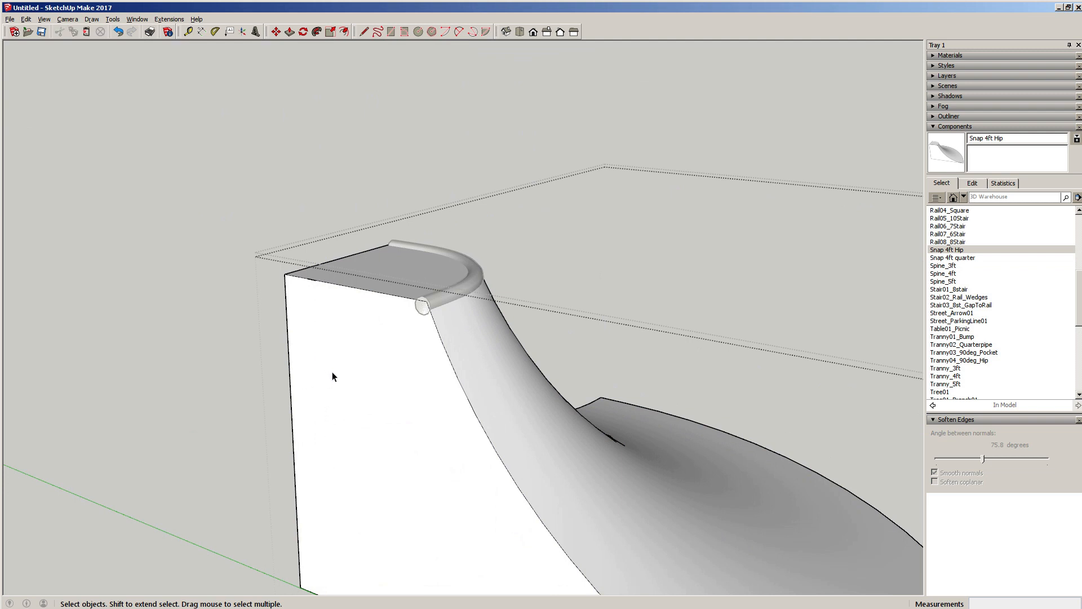
Step: Try to erase the vertical seam and short leftover edge on the hip's other flat face, undo the erasures and close the component
middle_drag(333, 371, 692, 368)
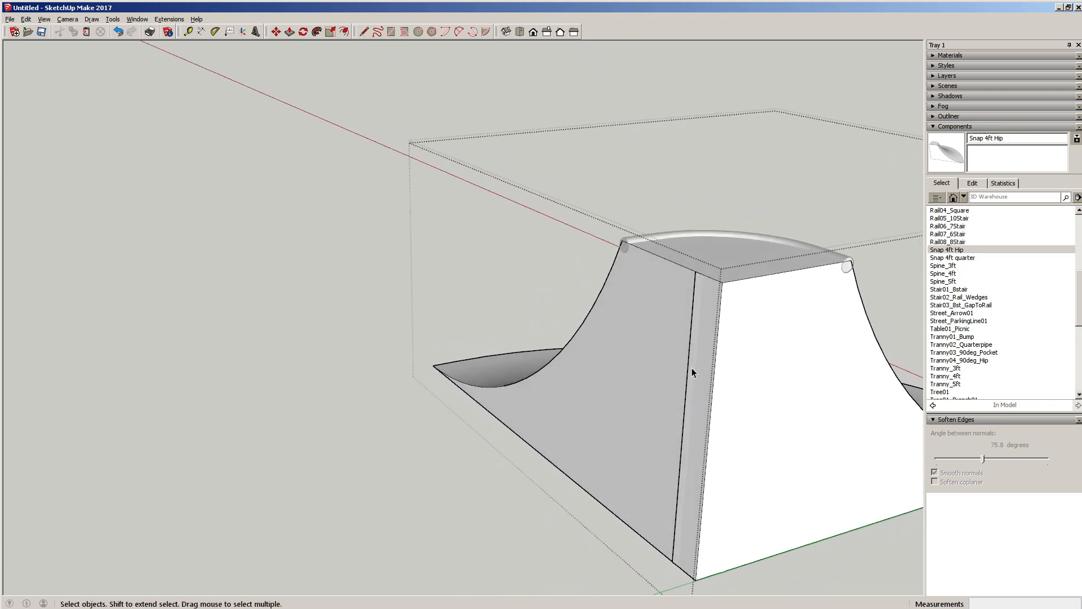
click(687, 372)
key(Delete)
click(698, 274)
key(Delete)
click(668, 411)
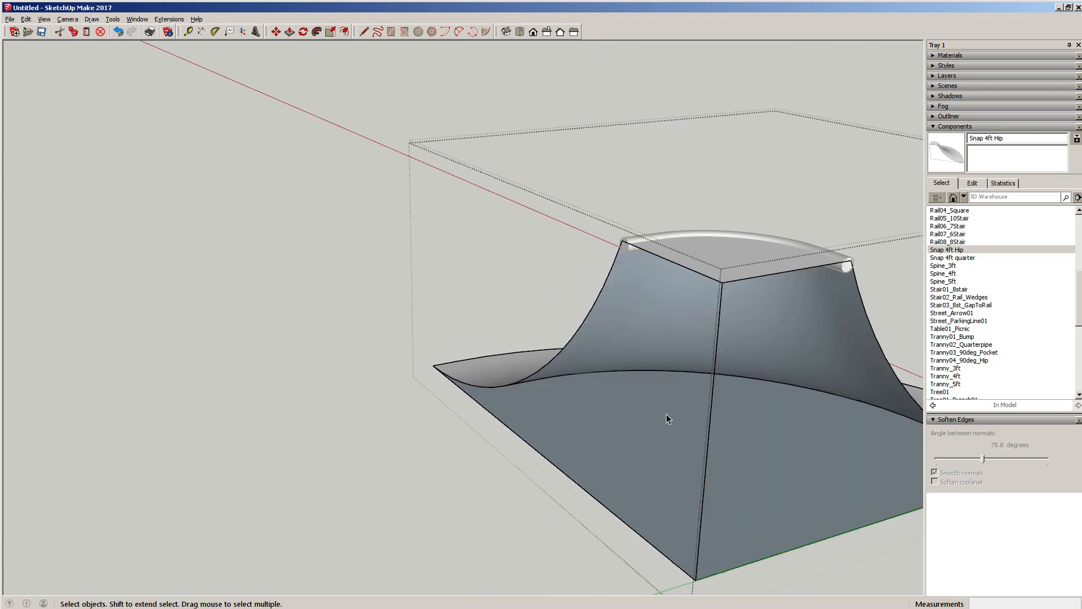
middle_drag(667, 415, 444, 434)
key(ctrl+z)
key(ctrl+z)
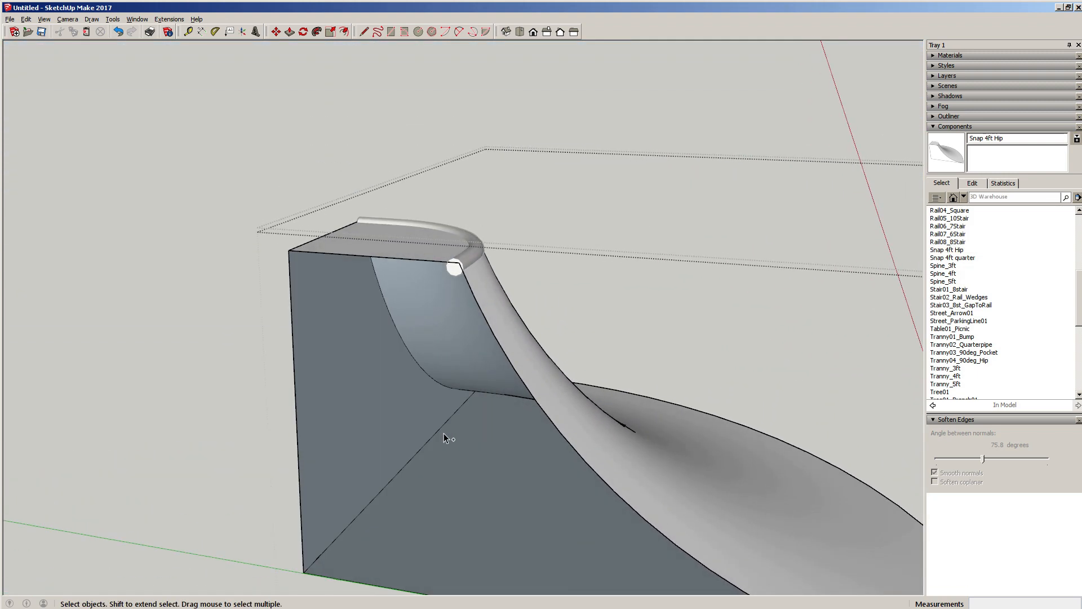
scroll(411, 388, down, 3)
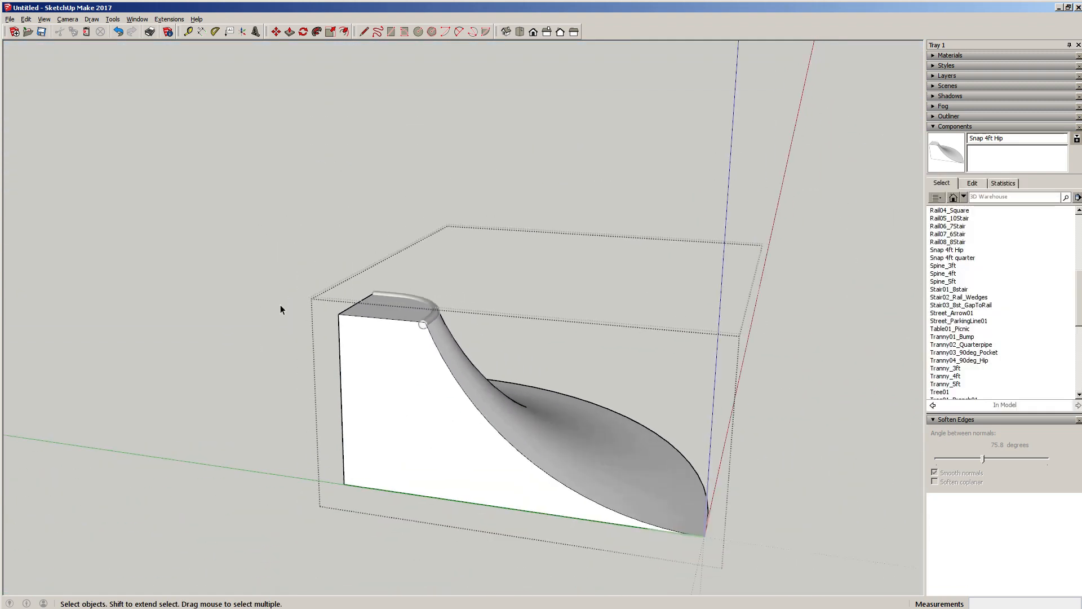
click(269, 242)
Step: Place another "Snap 4ft Hip" from the in-model components next to the loose copy
middle_drag(619, 432, 745, 345)
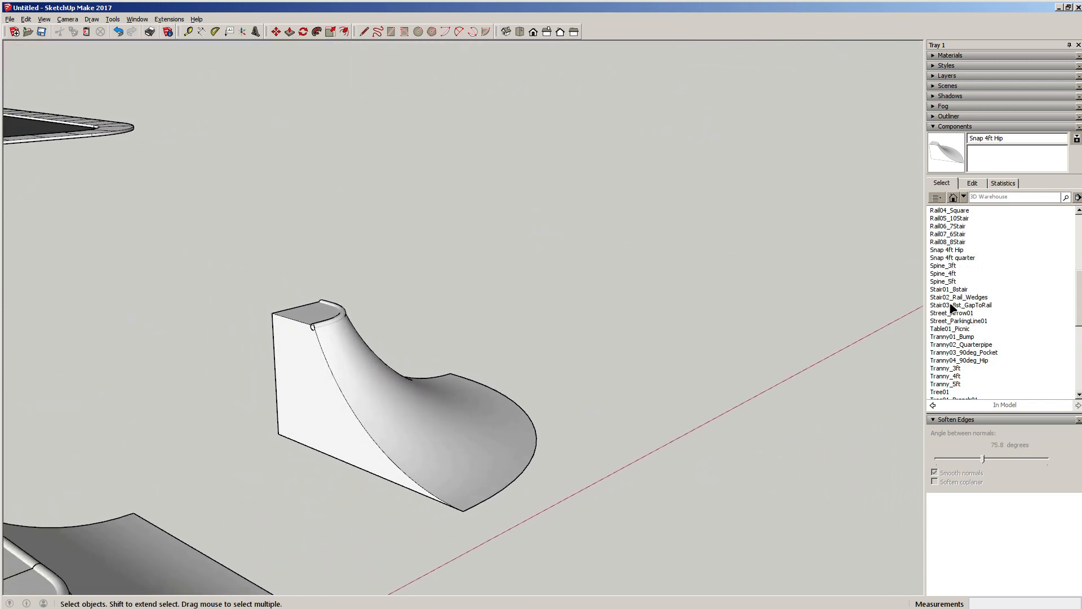
click(947, 250)
click(726, 414)
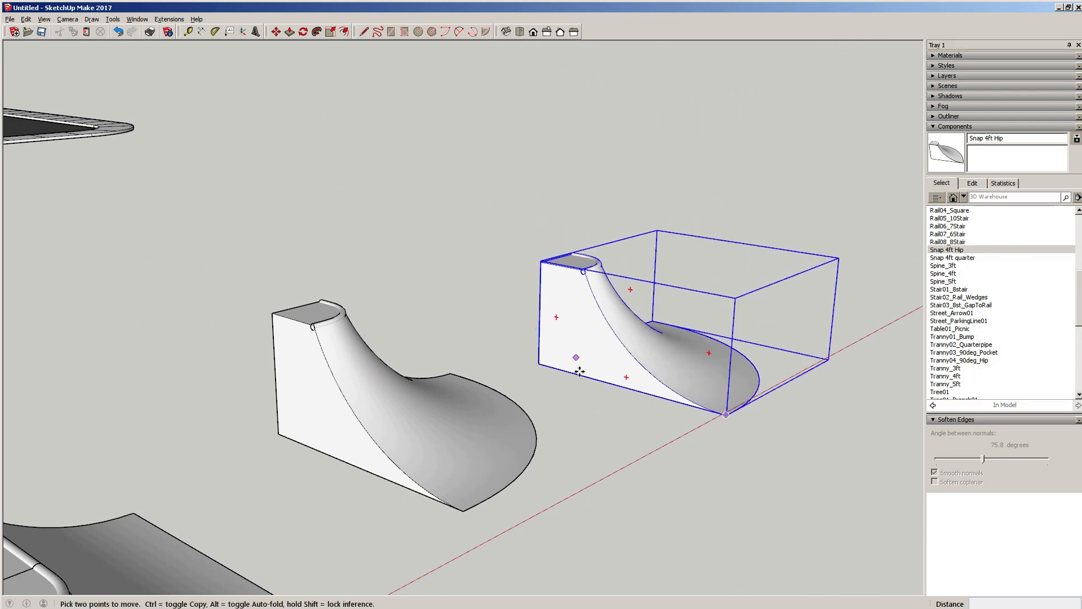
Step: Select both loose hip copies beside the assembled ramp and delete them
key(space)
drag(596, 453, 333, 312)
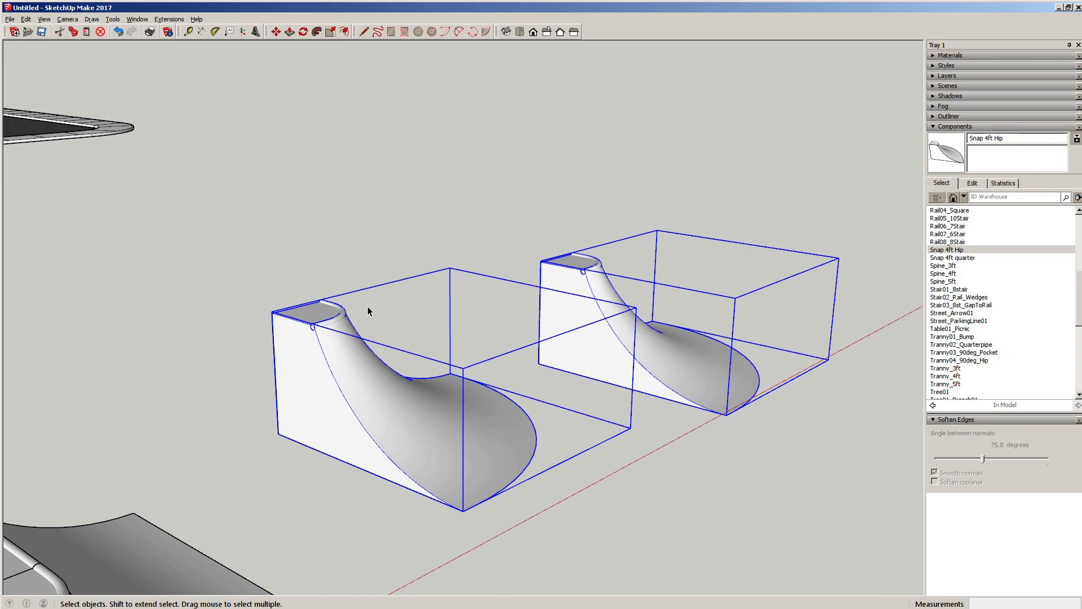
key(Delete)
Step: Open the hip attached to the straight ramp for editing and erase the vertical seam edge on its back face
shift+middle_drag(125, 544, 407, 290)
middle_drag(539, 339, 529, 316)
click(455, 297)
double_click(456, 297)
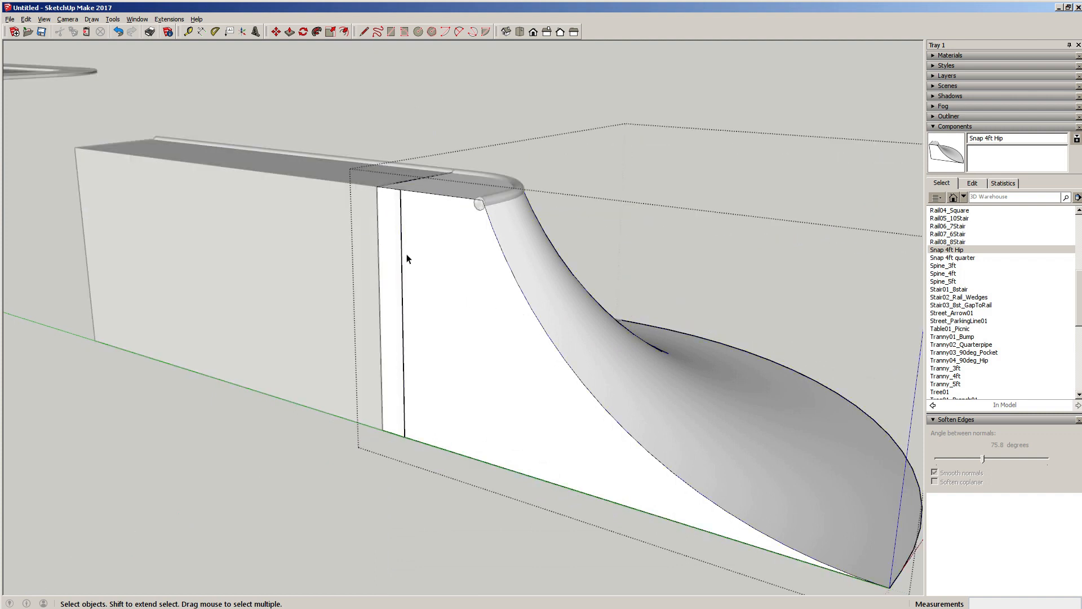
click(402, 253)
middle_drag(407, 211, 405, 226)
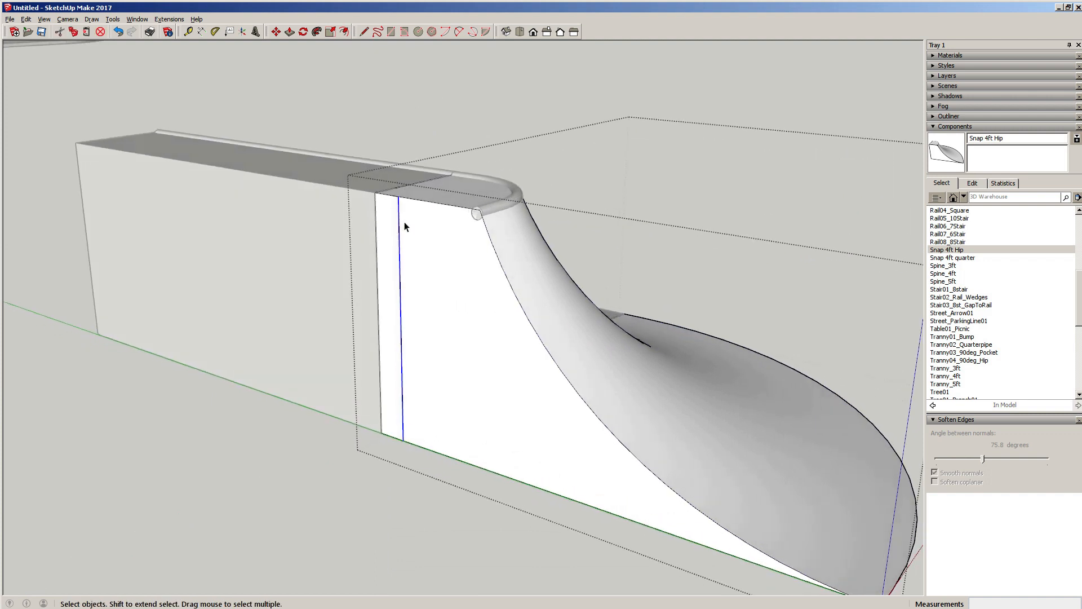
key(Delete)
Step: Examine the back faces, deck and coping where the hip meets the straight quarter-pipe
scroll(401, 215, up, 2)
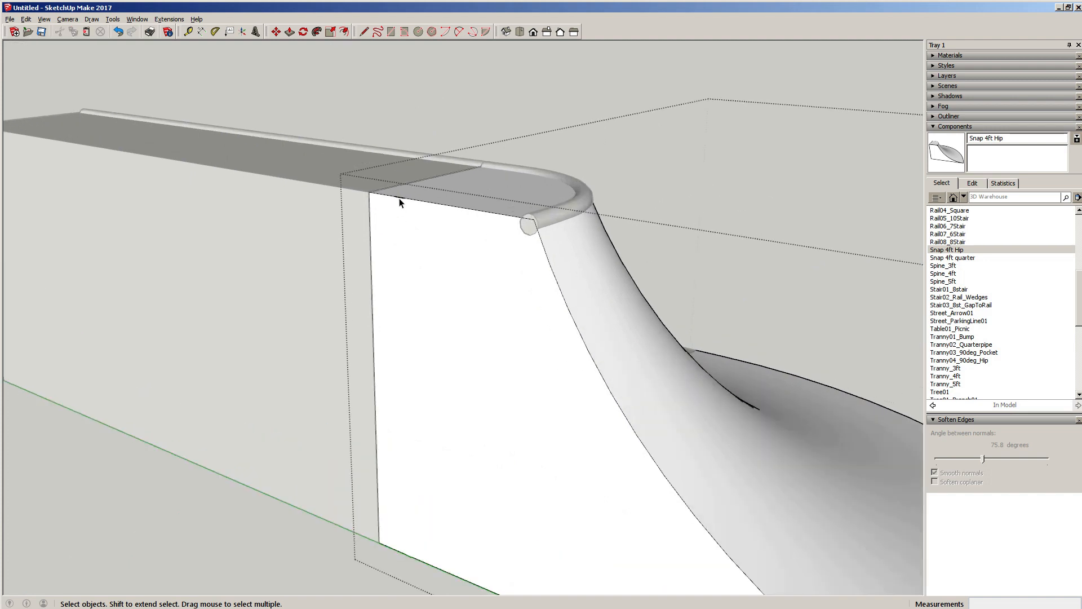
scroll(435, 116, down, 5)
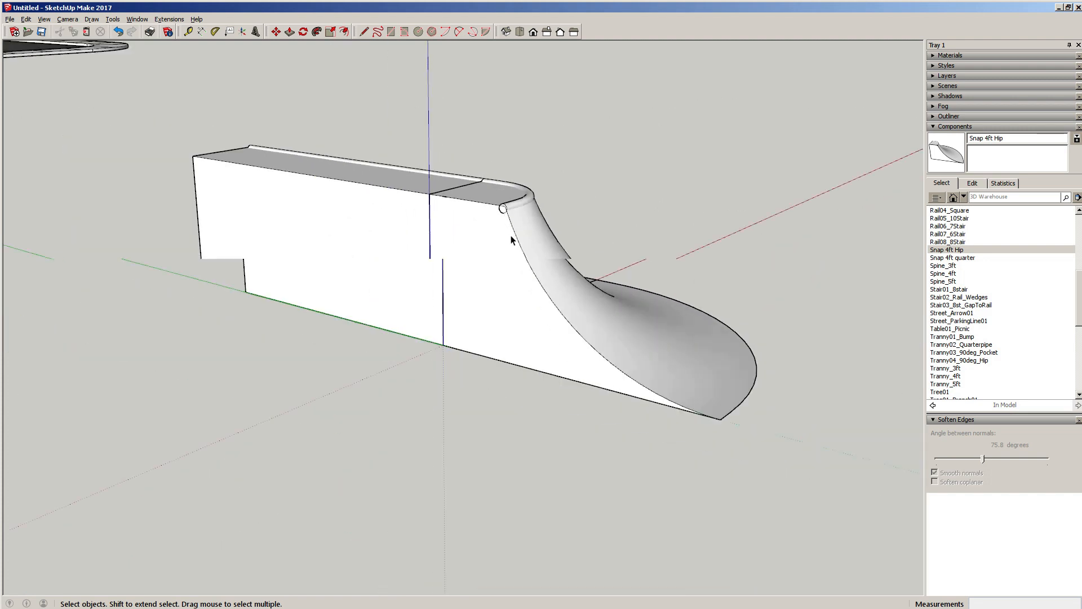
scroll(435, 217, up, 5)
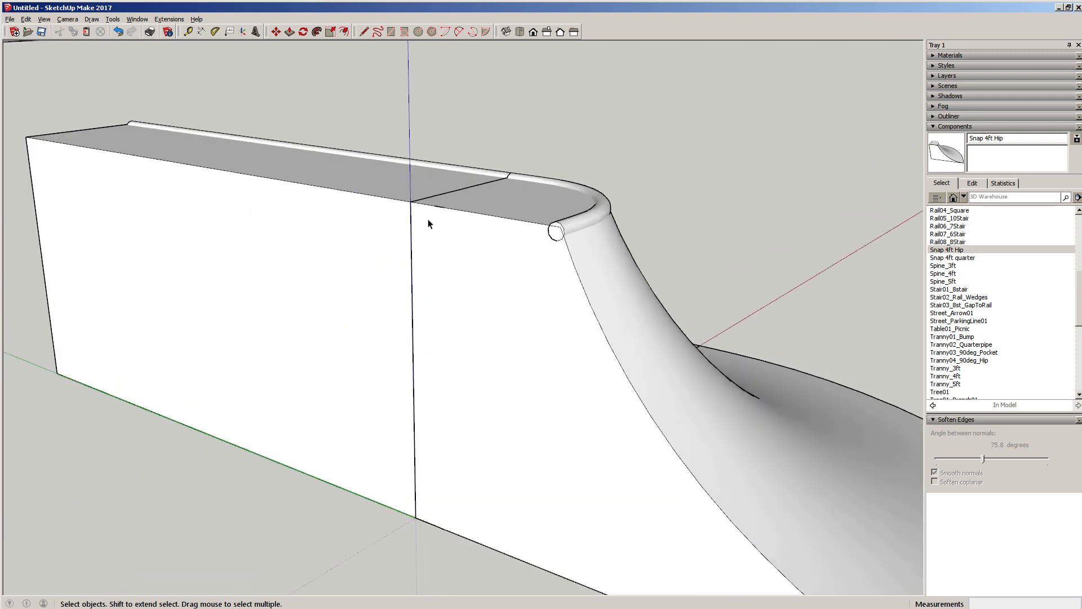
scroll(446, 169, down, 5)
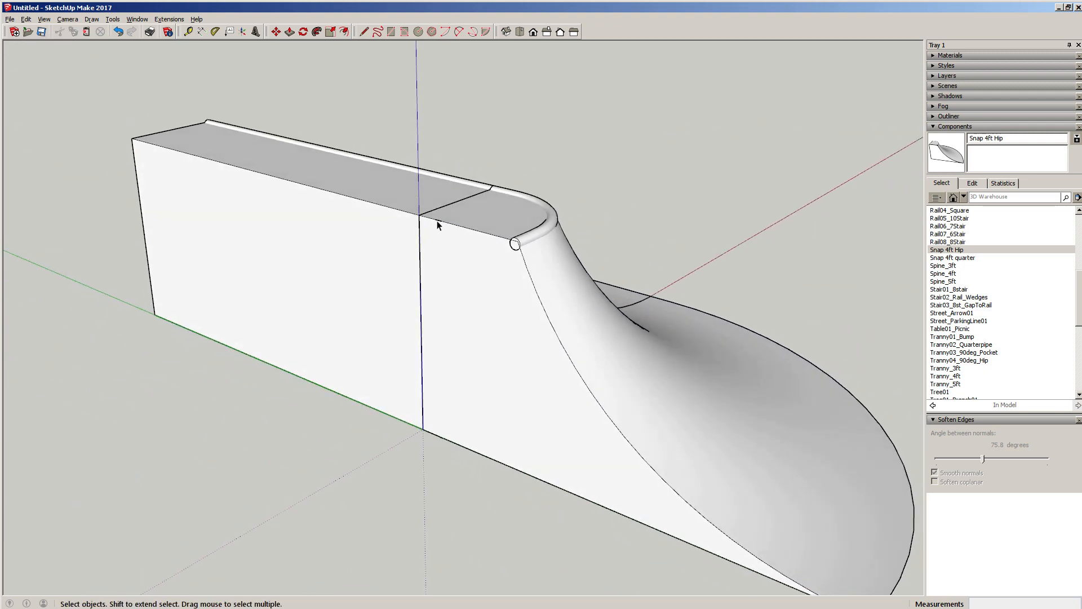
scroll(437, 225, up, 3)
drag(376, 171, 497, 265)
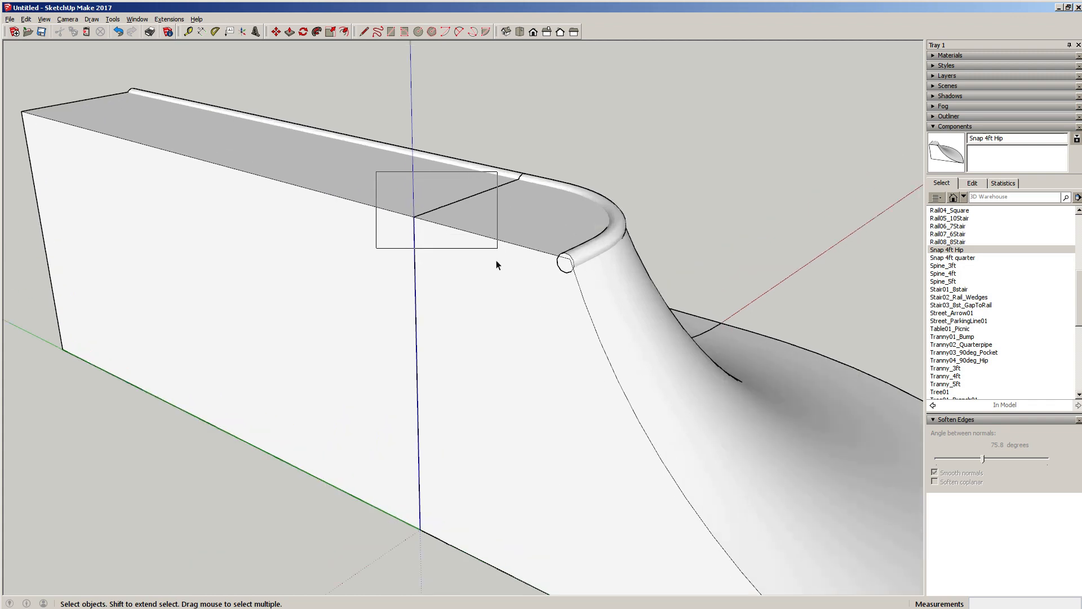
drag(416, 269, 416, 269)
scroll(563, 242, down, 3)
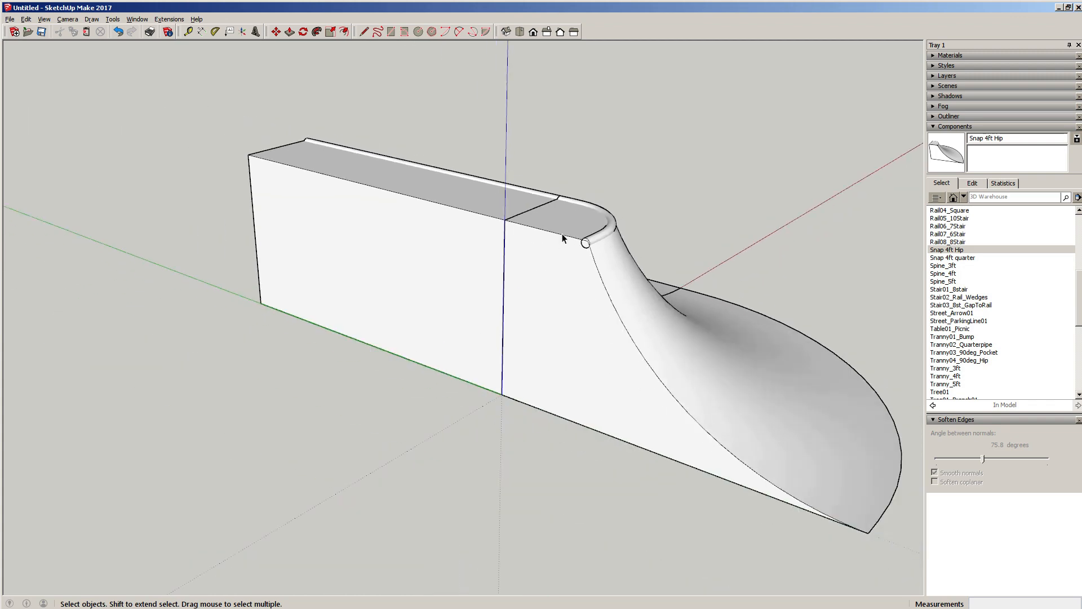
middle_drag(563, 241, 496, 286)
click(495, 301)
scroll(428, 359, down, 3)
click(481, 396)
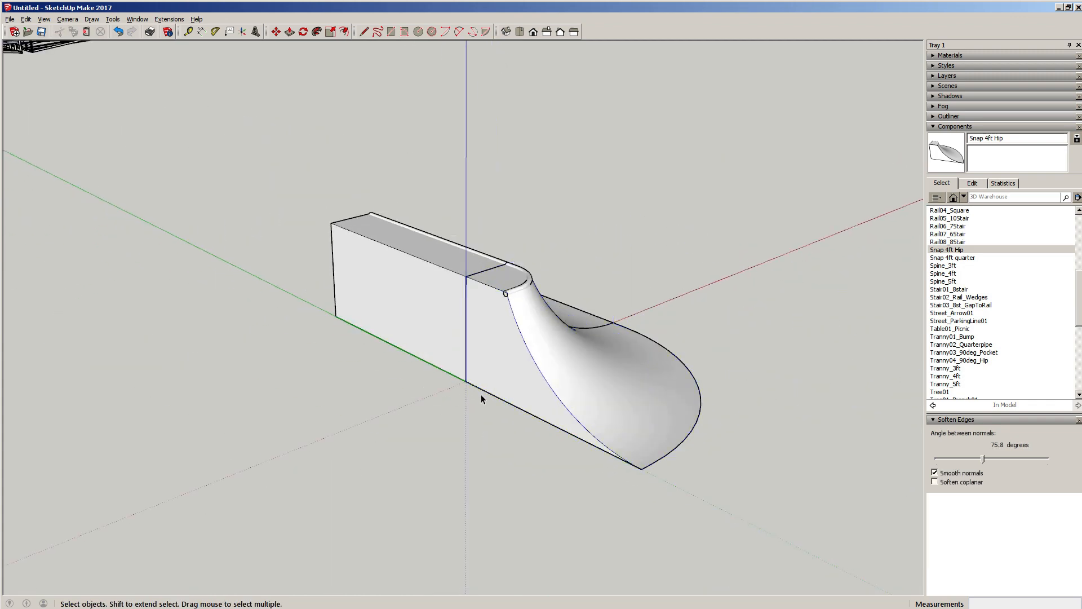
Step: Draw an 8 by 8 ft square on the ground behind the hip, starting at the origin
middle_drag(481, 396, 539, 230)
scroll(539, 230, up, 2)
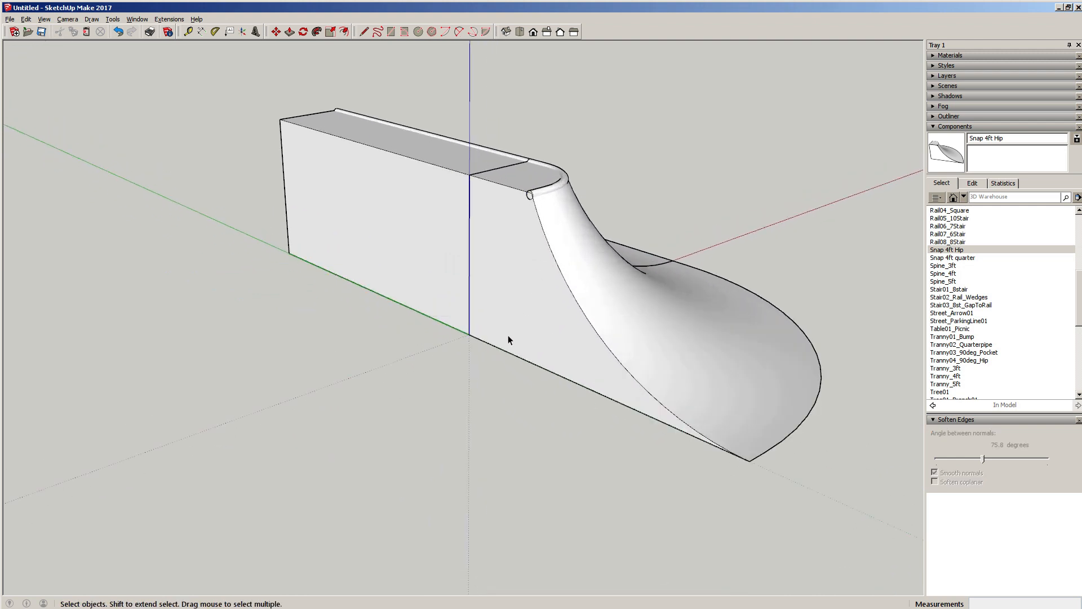
scroll(509, 335, down, 1)
key(r)
click(474, 334)
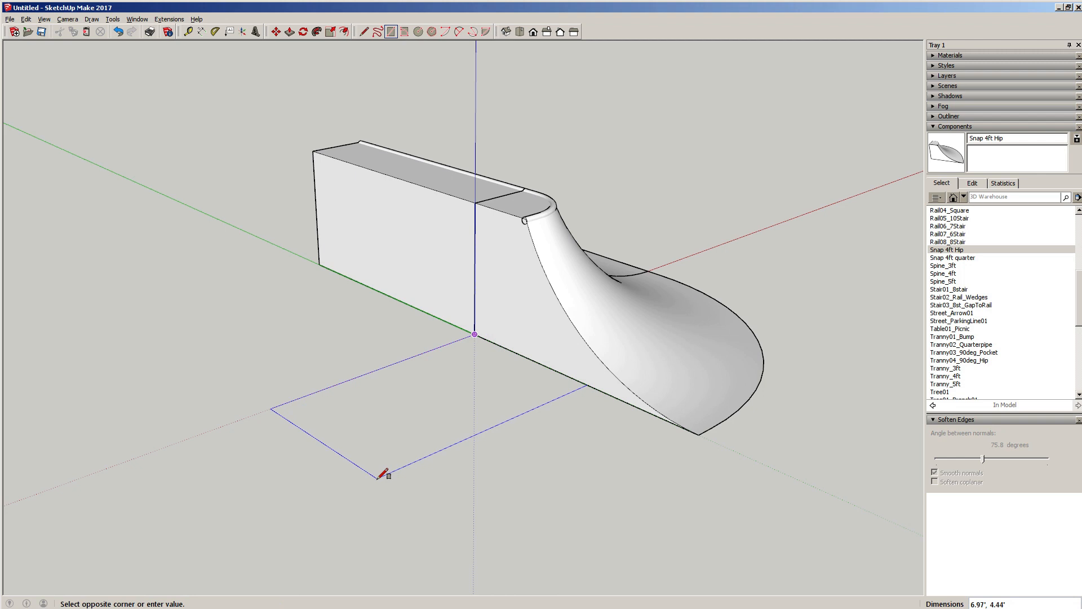
text(8,8)
key(Return)
key(space)
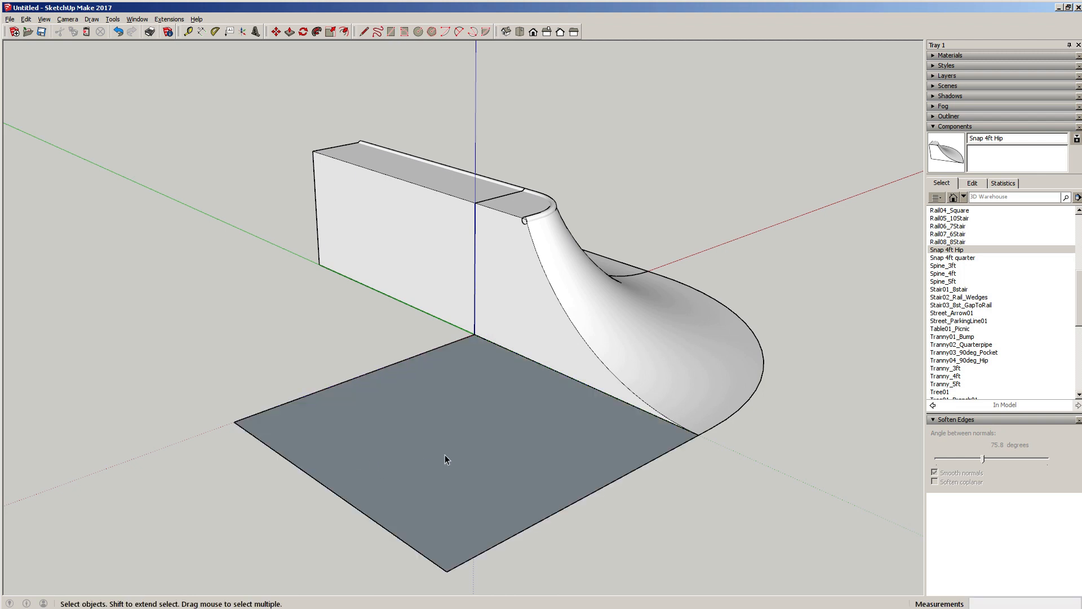
Step: Reverse the face of the ground square and make the face and its edges a group
middle_drag(424, 449, 442, 442)
right_click(494, 441)
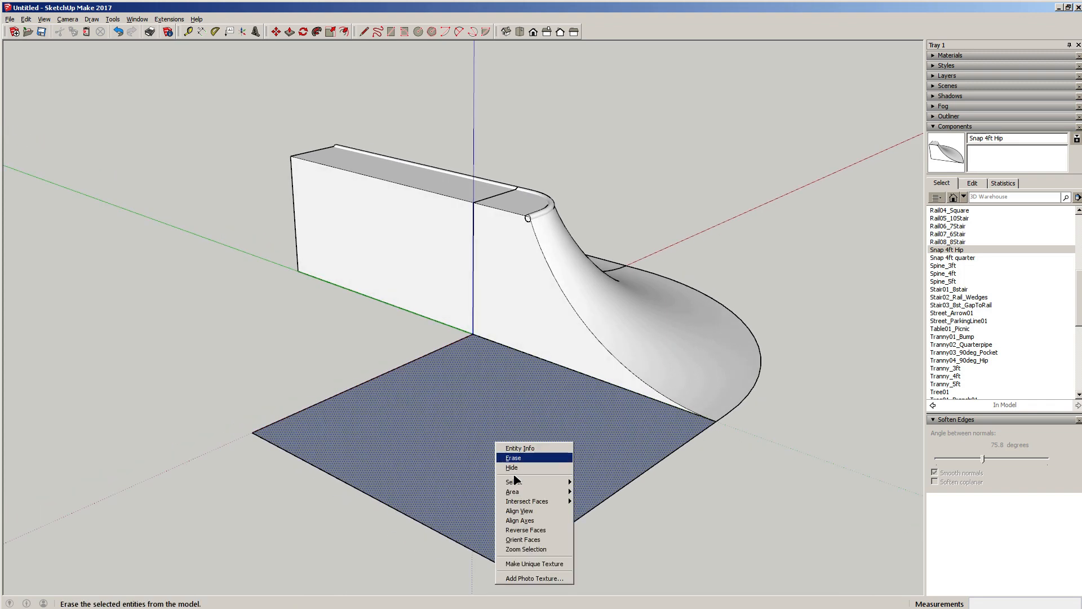
click(525, 530)
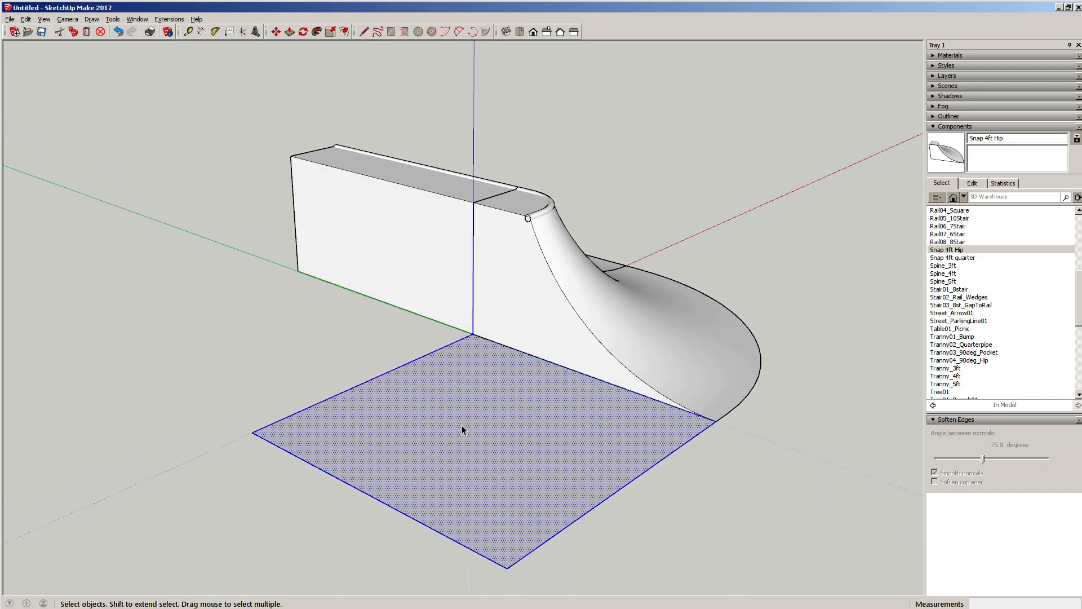
right_click(463, 426)
click(482, 503)
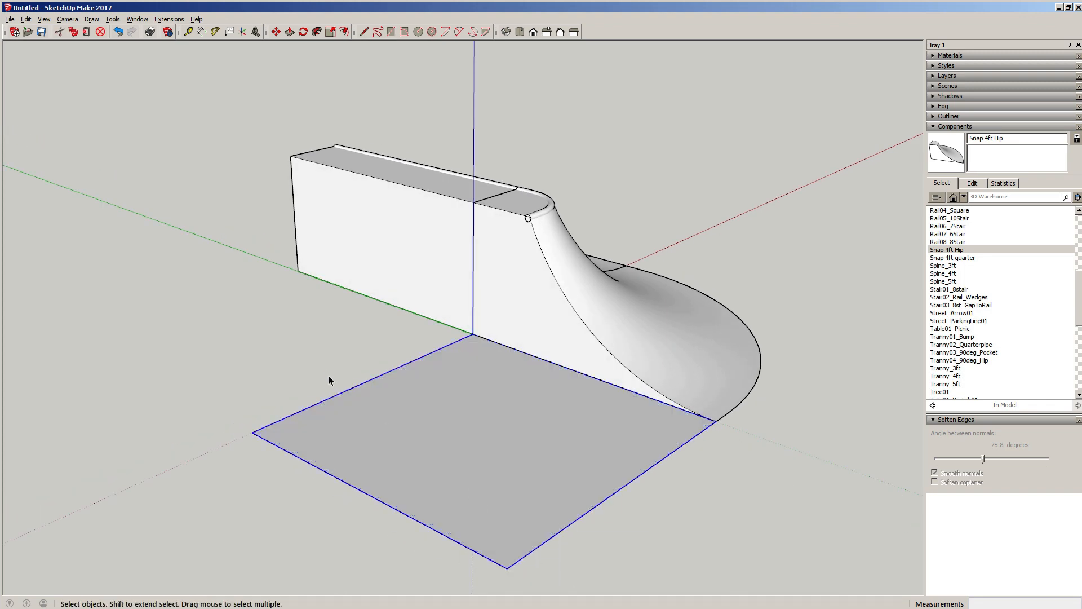
Step: Inside the square's group, offset the outline 0.5 ft inward and close the group
double_click(378, 429)
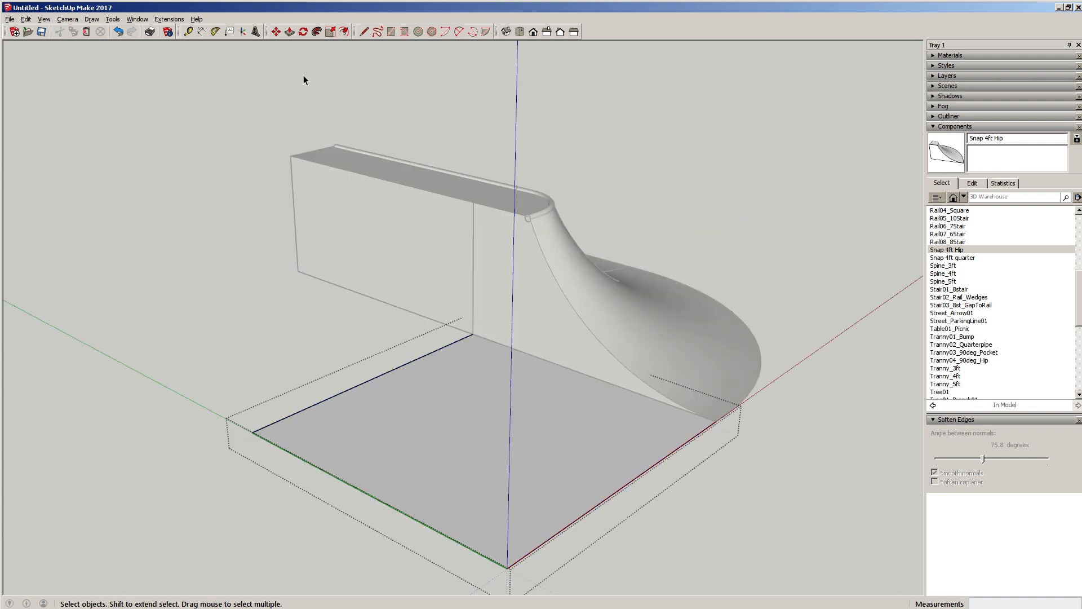
click(344, 32)
click(378, 400)
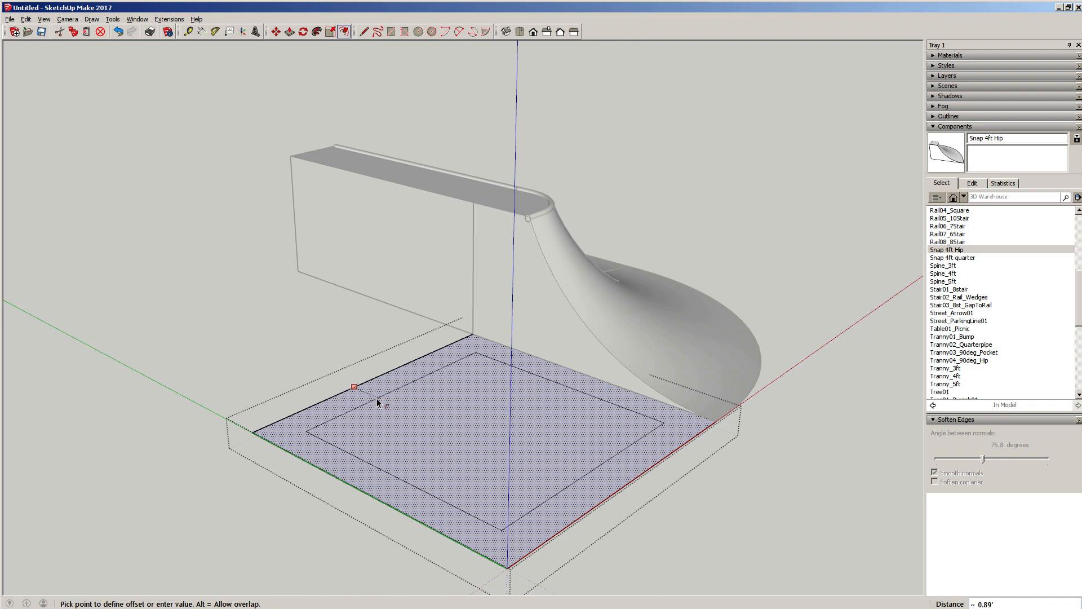
text(.5)
key(Return)
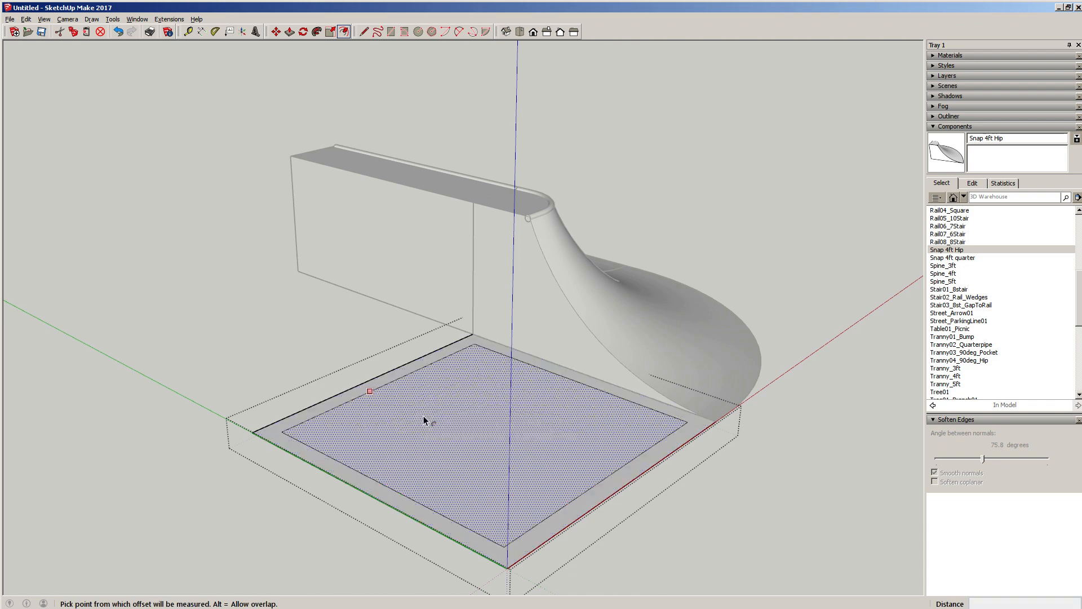
key(space)
click(268, 334)
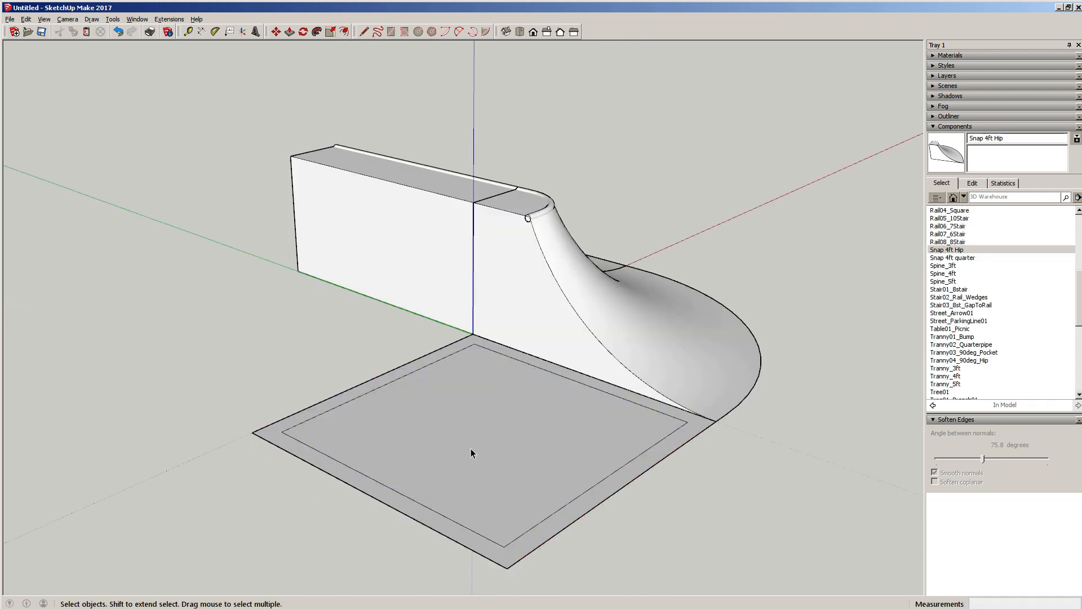
Step: Draw a two-point arc with a bulge of about 1.97 ft between the inner square's corner near the origin and its diagonally opposite corner
key(a)
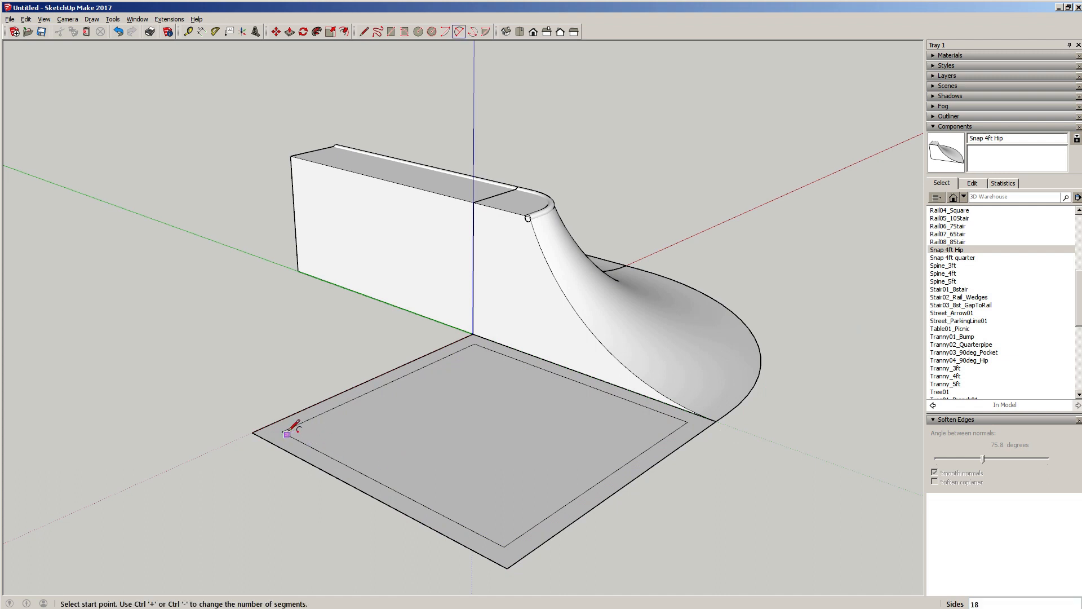
click(474, 344)
click(504, 546)
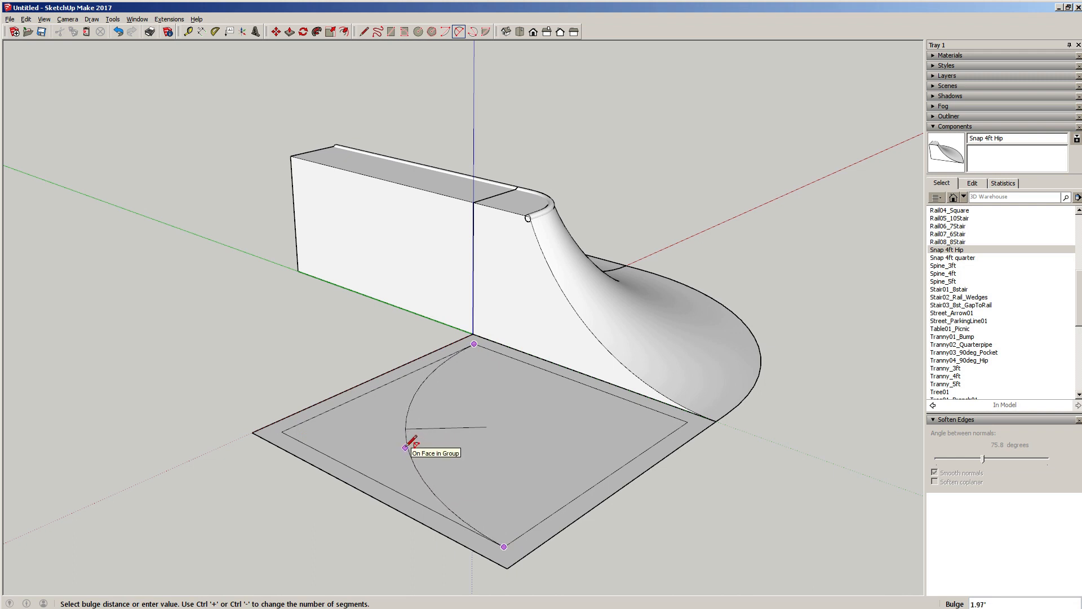
click(406, 447)
key(space)
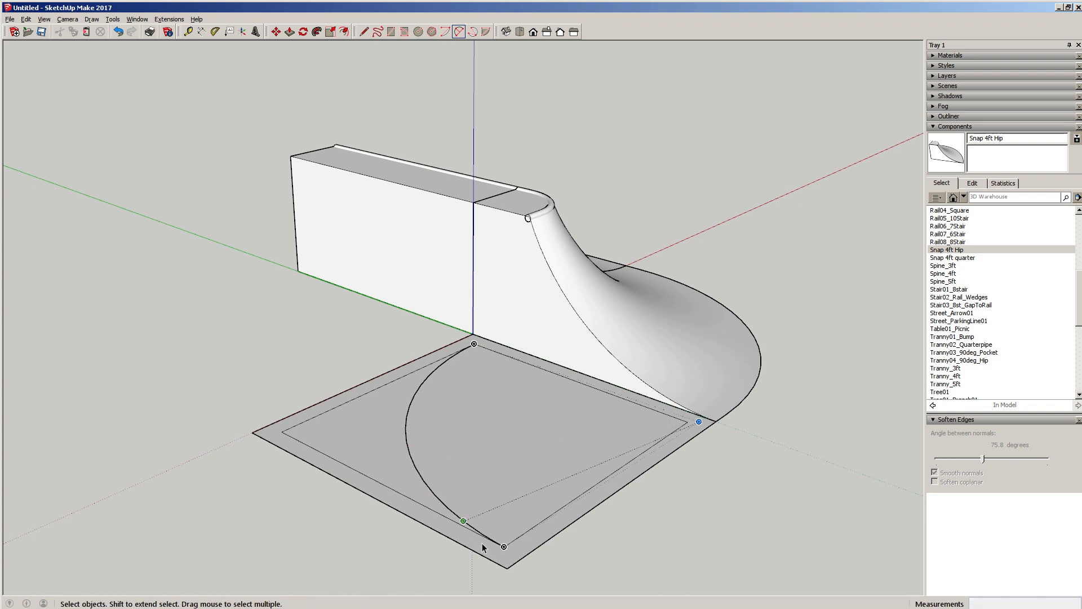
scroll(486, 532, up, 3)
scroll(461, 279, up, 8)
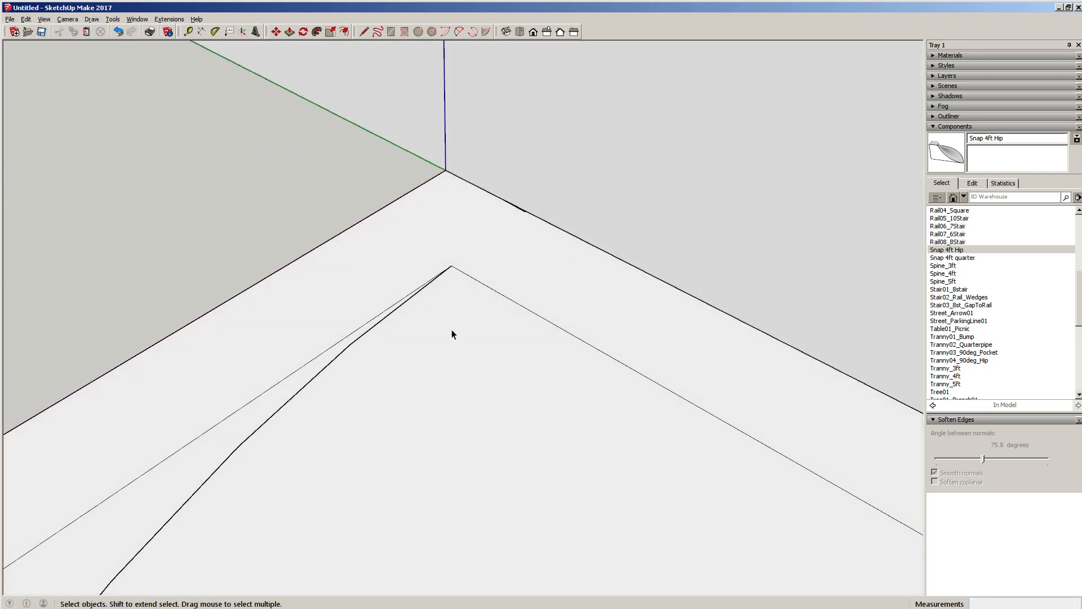
Step: Draw a line from the arc's end near the origin to the ground square's outer edge beside the hip
mouse_move(451, 335)
middle_down()
mouse_move(437, 413)
mouse_move(445, 403)
middle_up()
key(l)
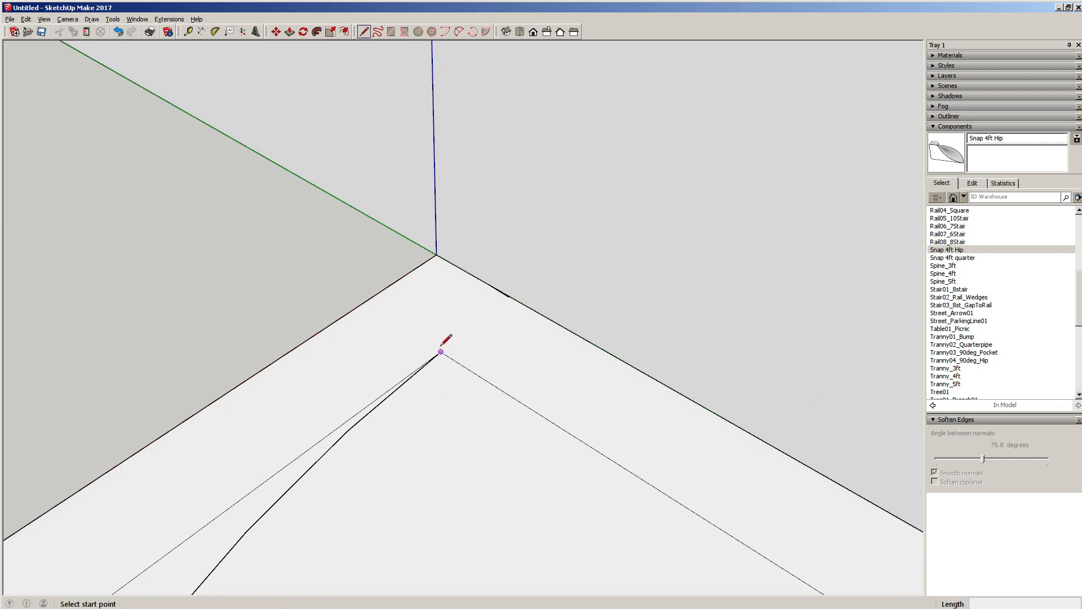
click(441, 352)
click(513, 297)
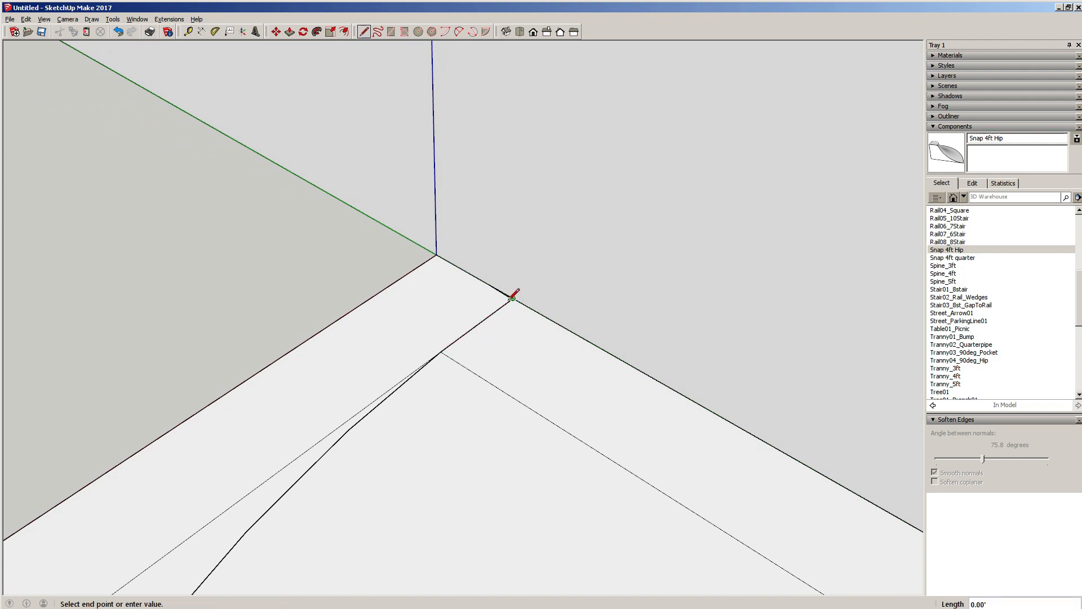
key(space)
Step: Inside the hip component, delete the stray edges at its base corner near the origin
scroll(508, 300, up, 3)
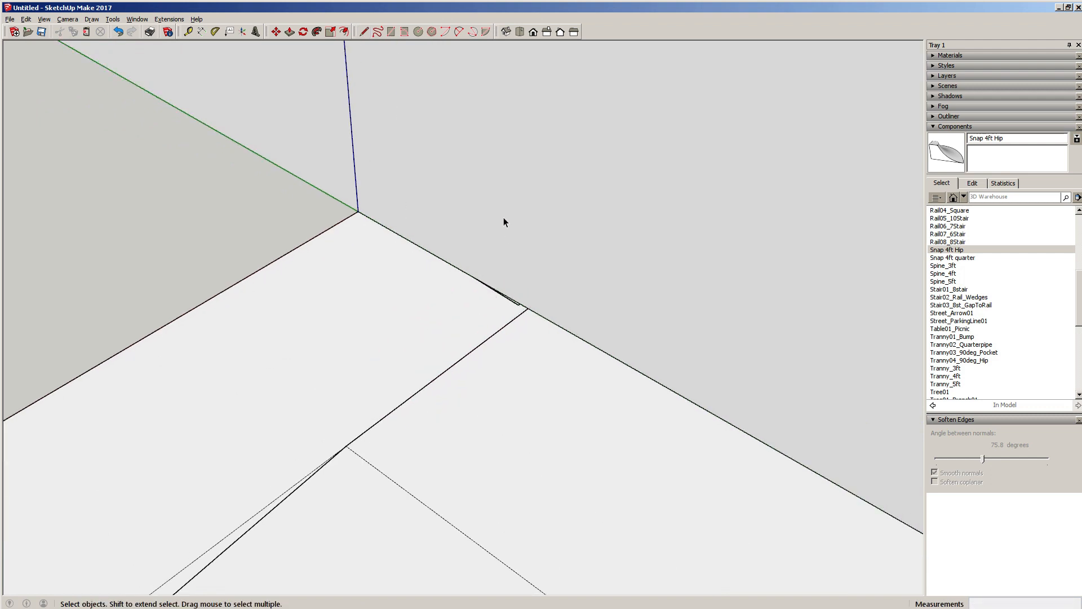
mouse_move(505, 222)
middle_down()
mouse_move(493, 297)
mouse_move(389, 244)
middle_up()
drag(357, 217, 574, 342)
key(Delete)
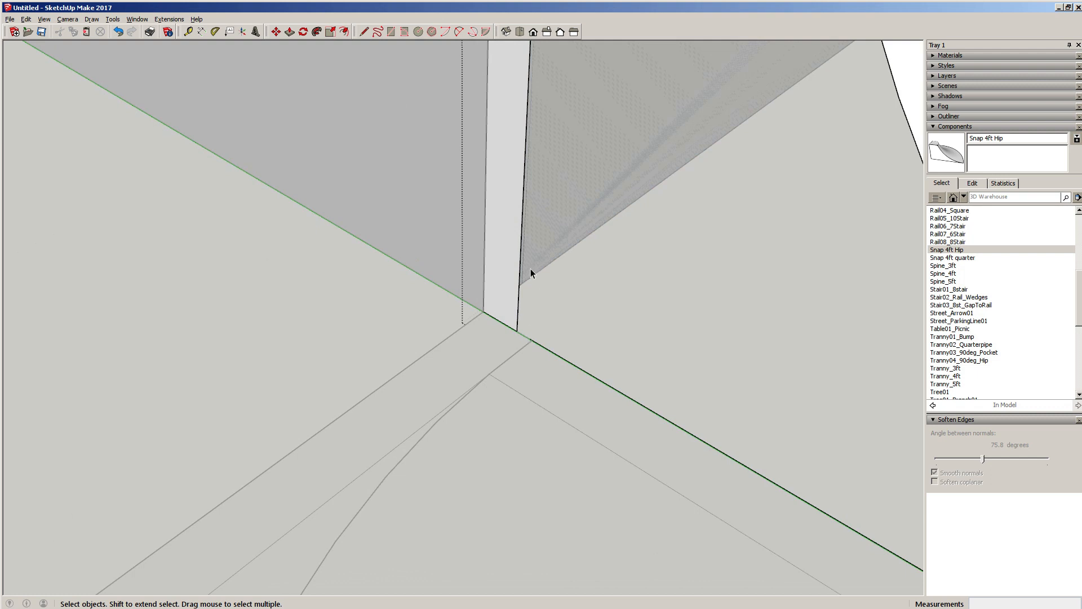
click(520, 277)
key(Delete)
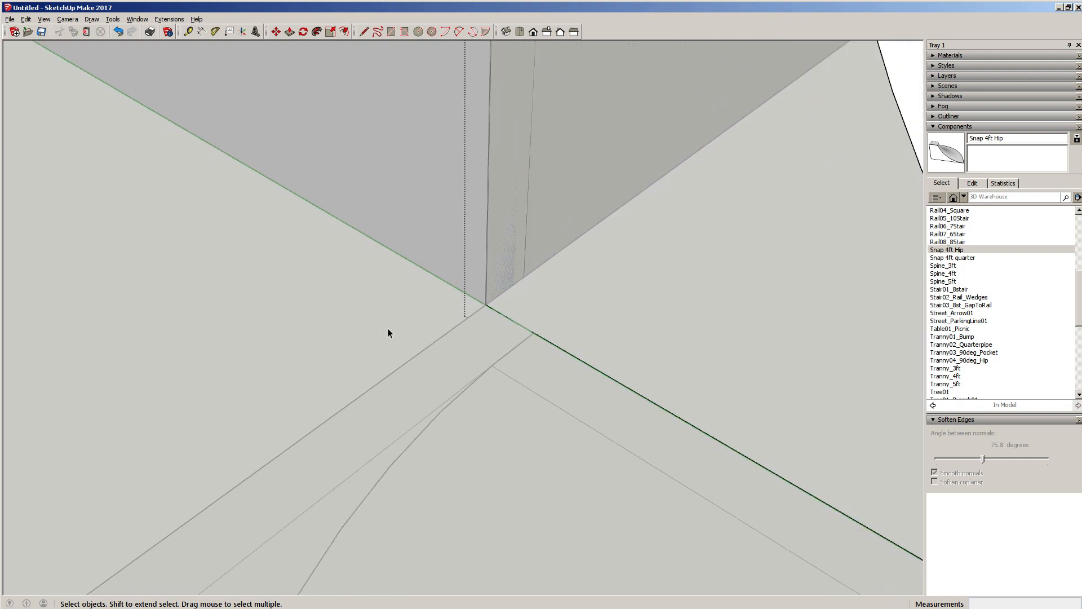
drag(383, 325, 590, 268)
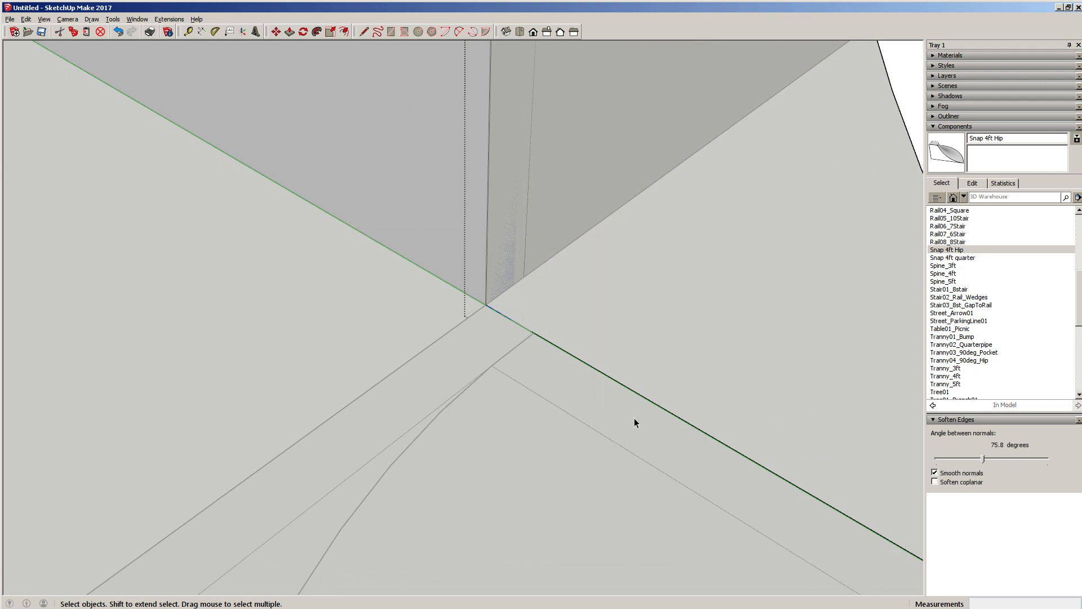
scroll(525, 336, down, 2)
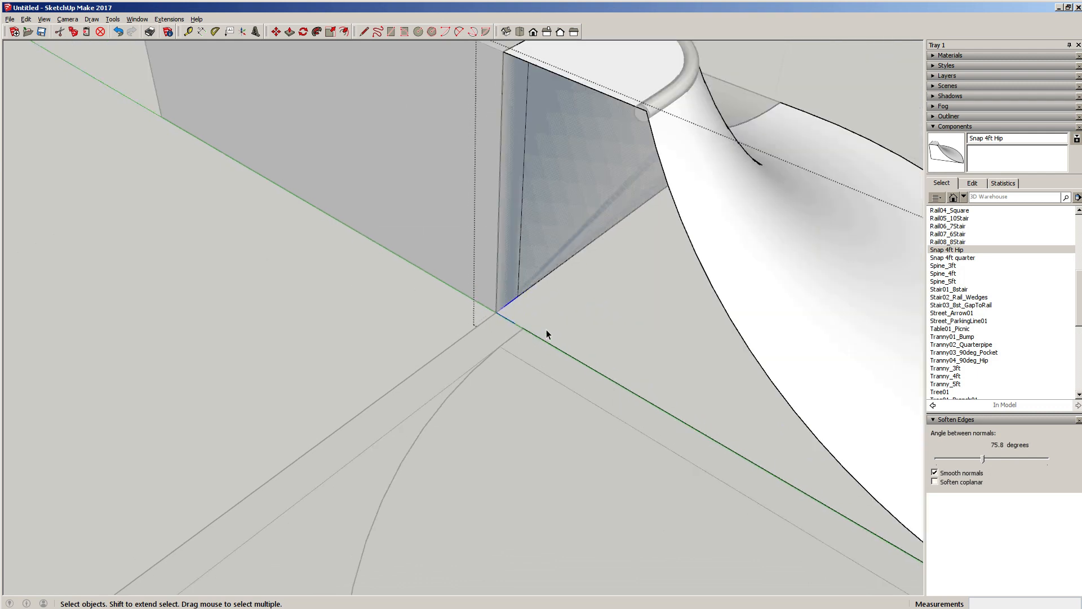
click(544, 327)
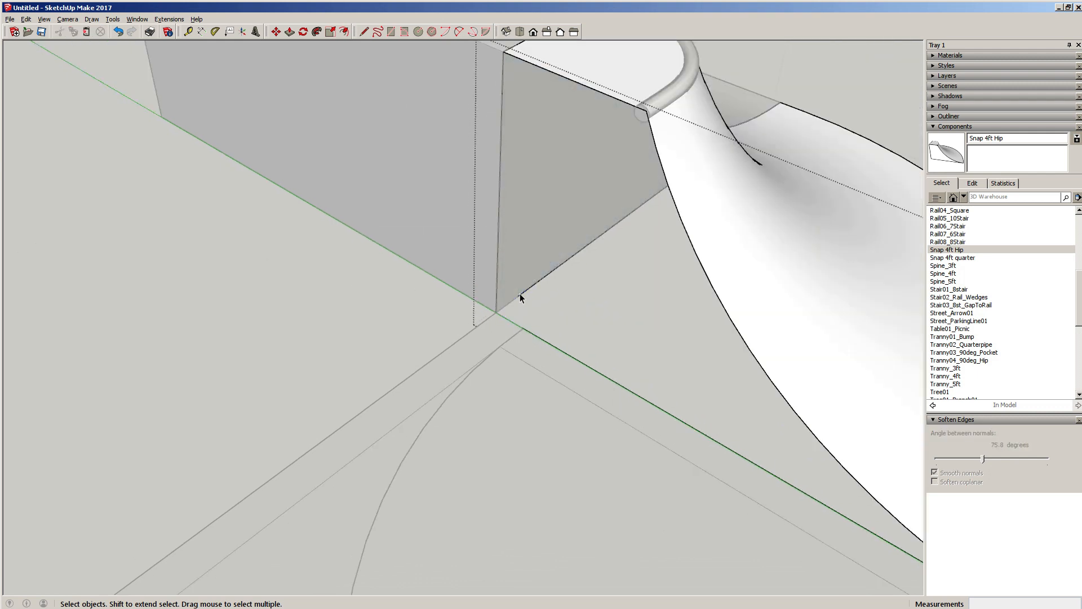
Step: Close the hip component and move it away from the quarter-pipe along the red axis
scroll(315, 338, down, 3)
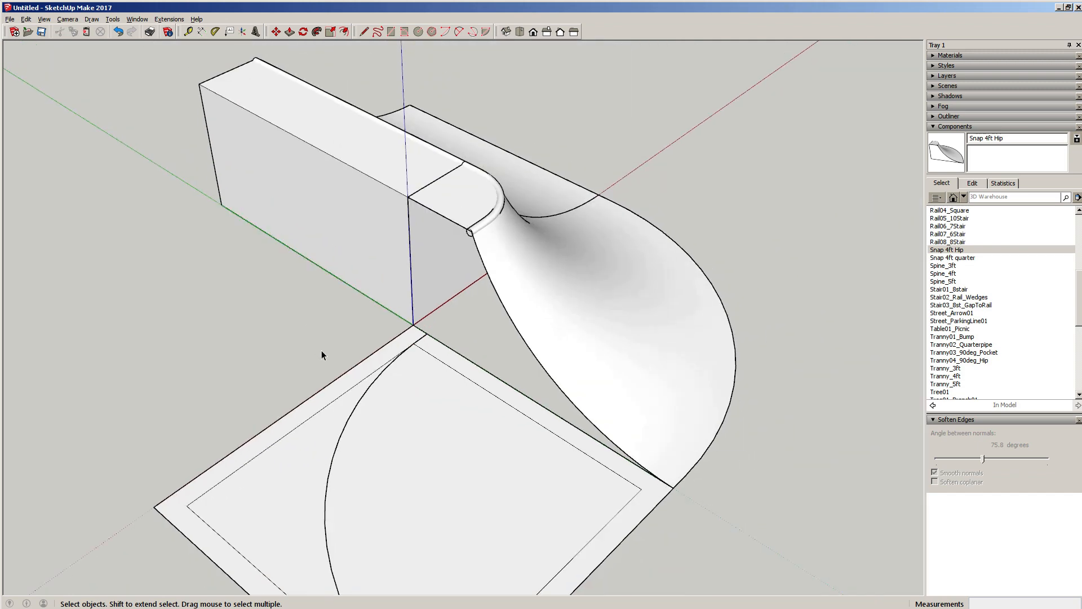
click(587, 326)
scroll(587, 326, down, 2)
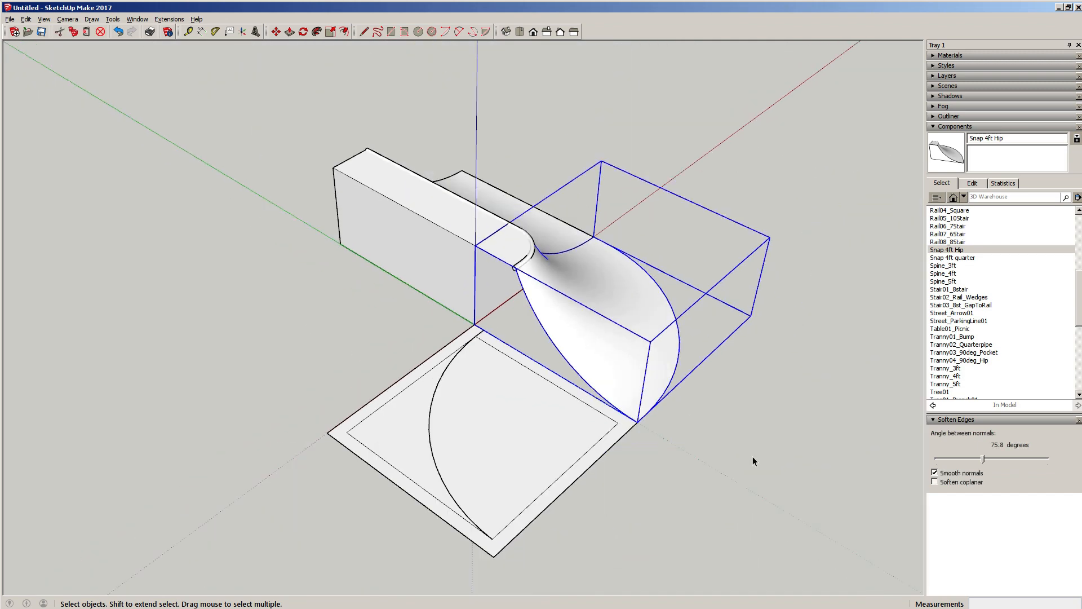
key(m)
click(733, 450)
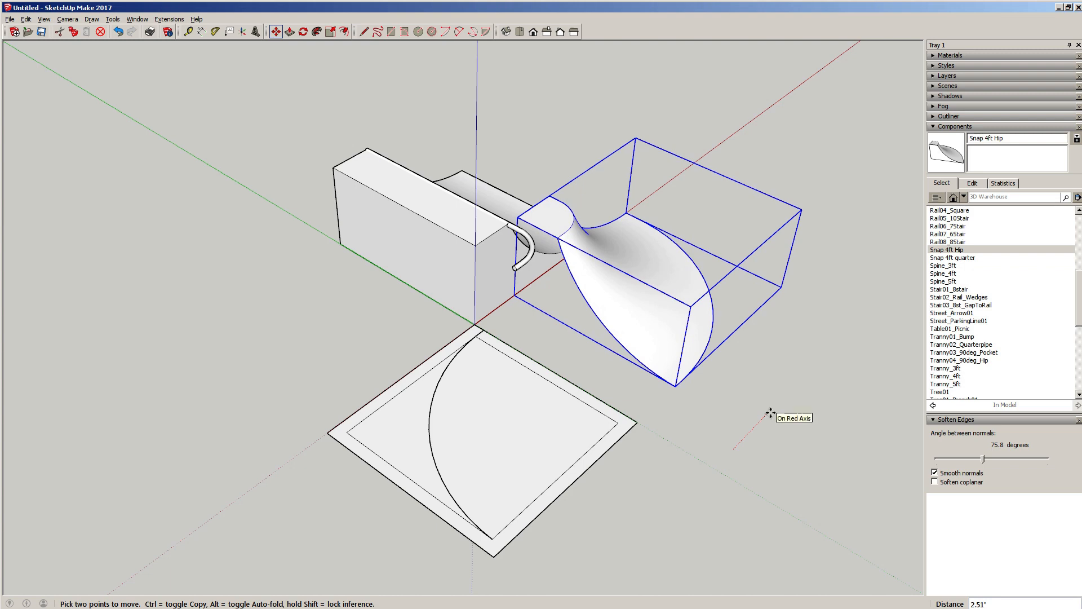
click(756, 401)
key(space)
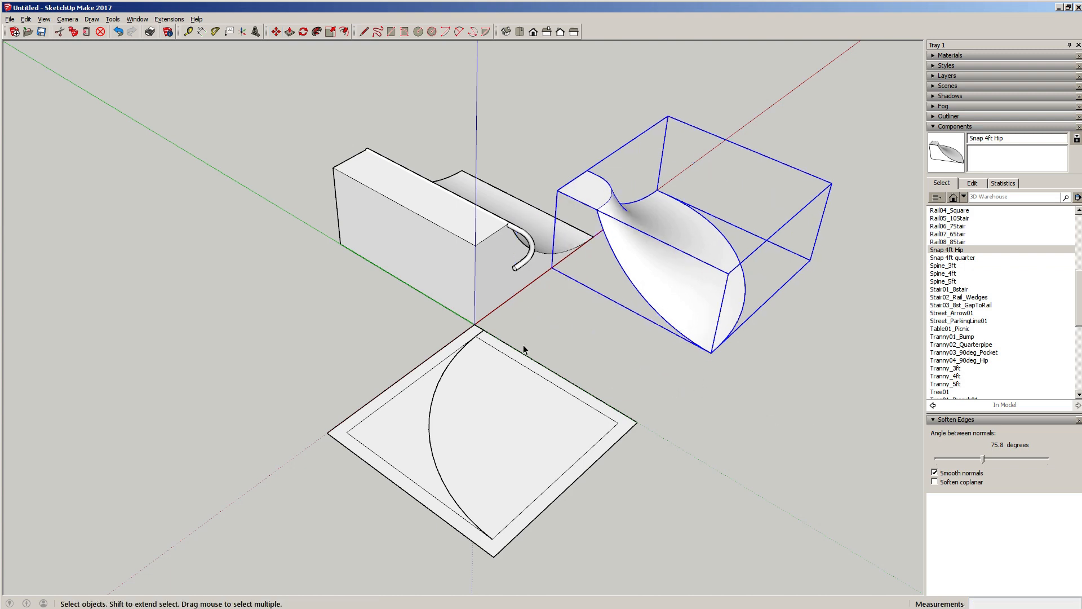
Step: Move the hip another 3 ft along the red axis, away from the quarter-pipe
click(523, 343)
middle_drag(523, 344, 514, 248)
scroll(514, 248, up, 3)
middle_drag(536, 299, 635, 365)
scroll(635, 366, up, 3)
scroll(636, 367, down, 5)
click(688, 399)
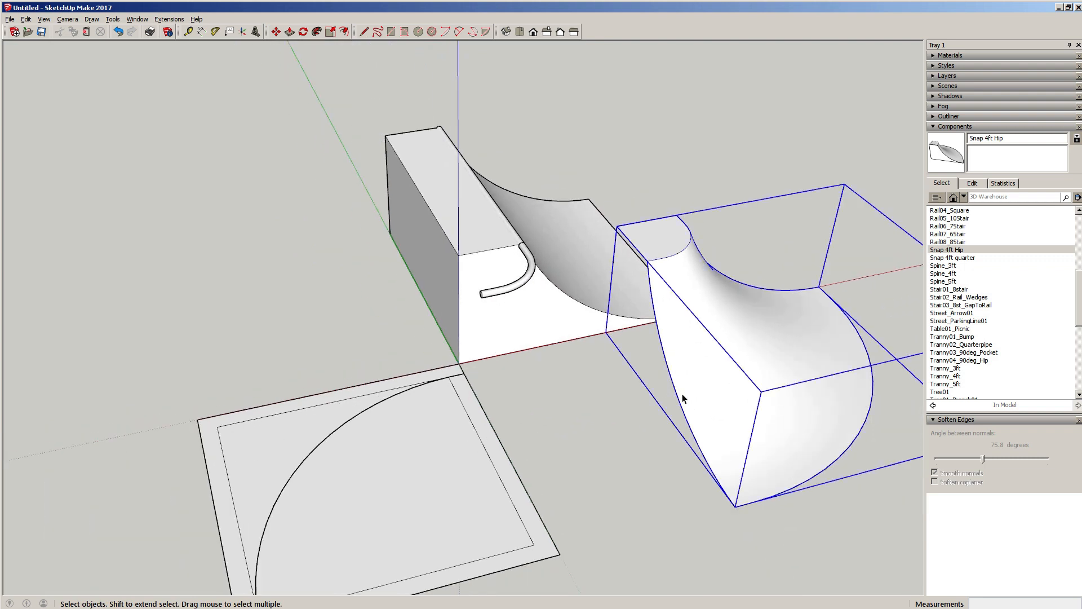
scroll(691, 398, up, 1)
key(m)
click(624, 443)
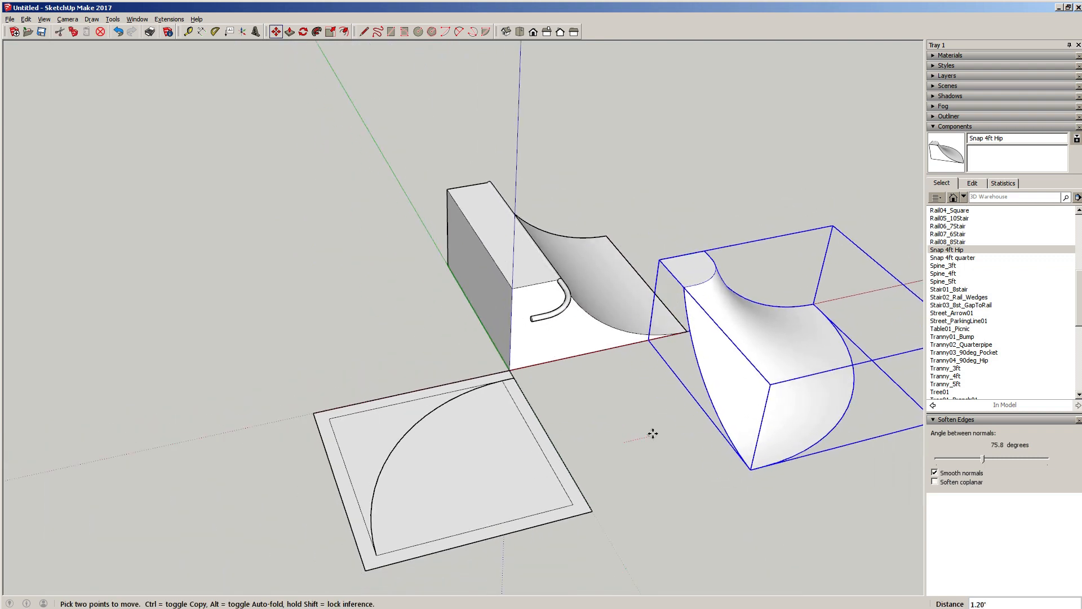
key(Return)
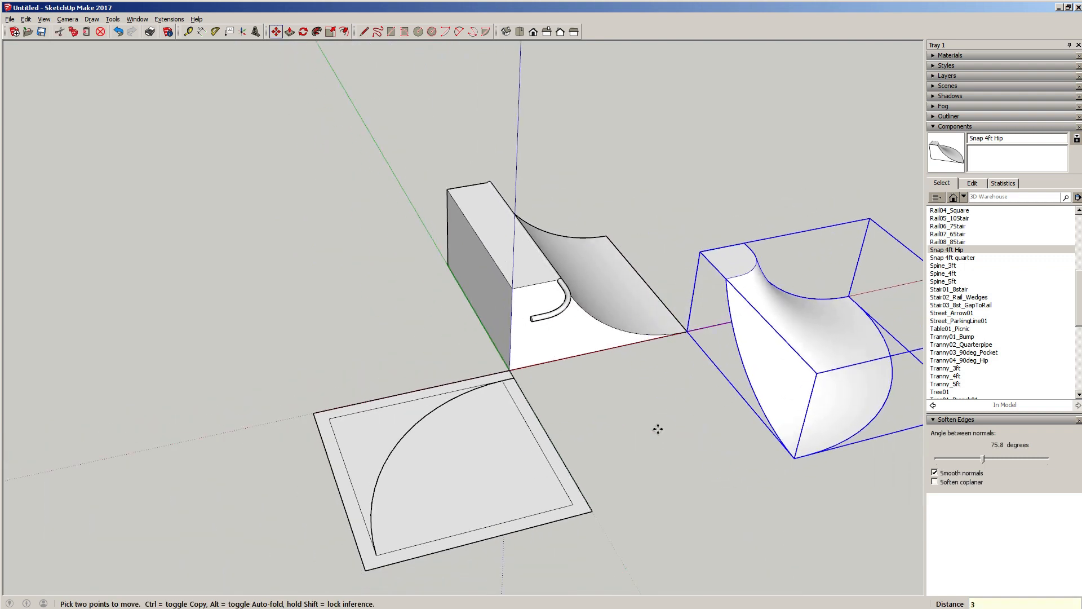
key(space)
Step: Open the hip component from its back side and delete the leftover edge along its base
middle_drag(620, 400, 434, 389)
scroll(505, 452, up, 5)
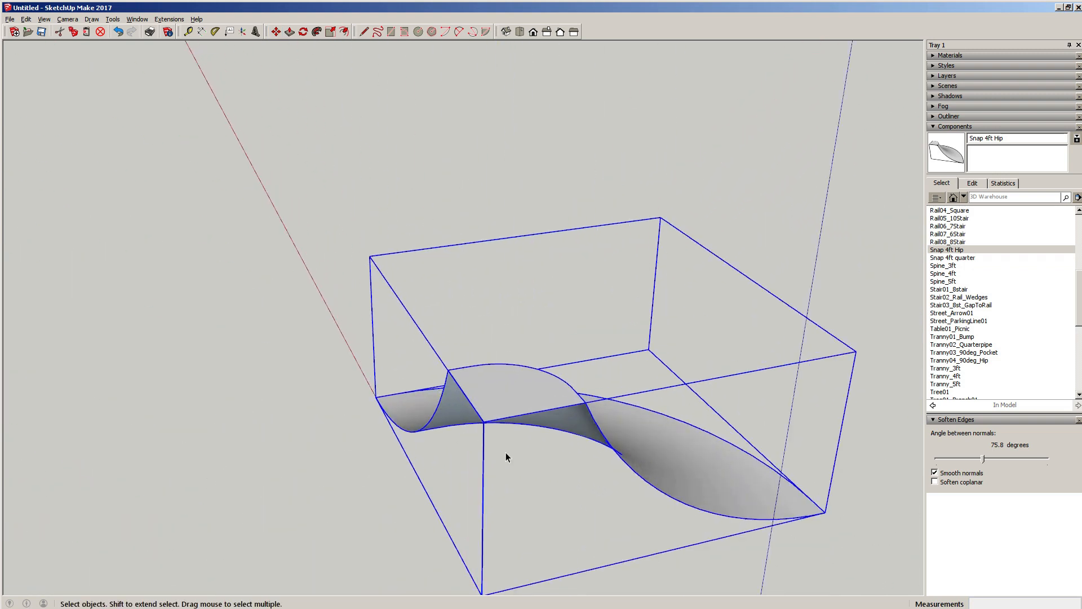
middle_drag(506, 452, 600, 434)
double_click(540, 262)
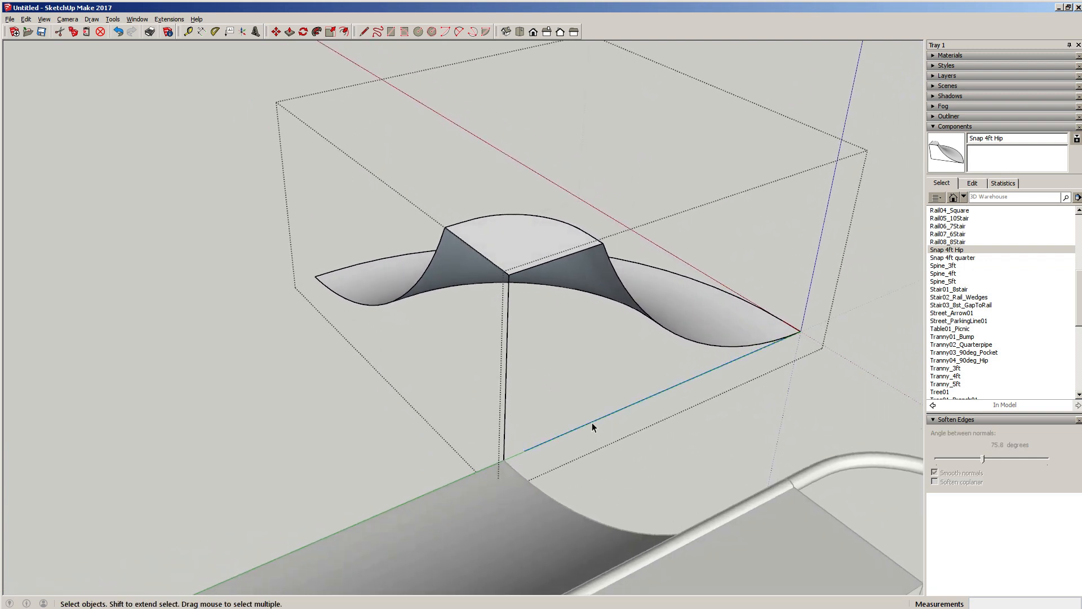
key(Delete)
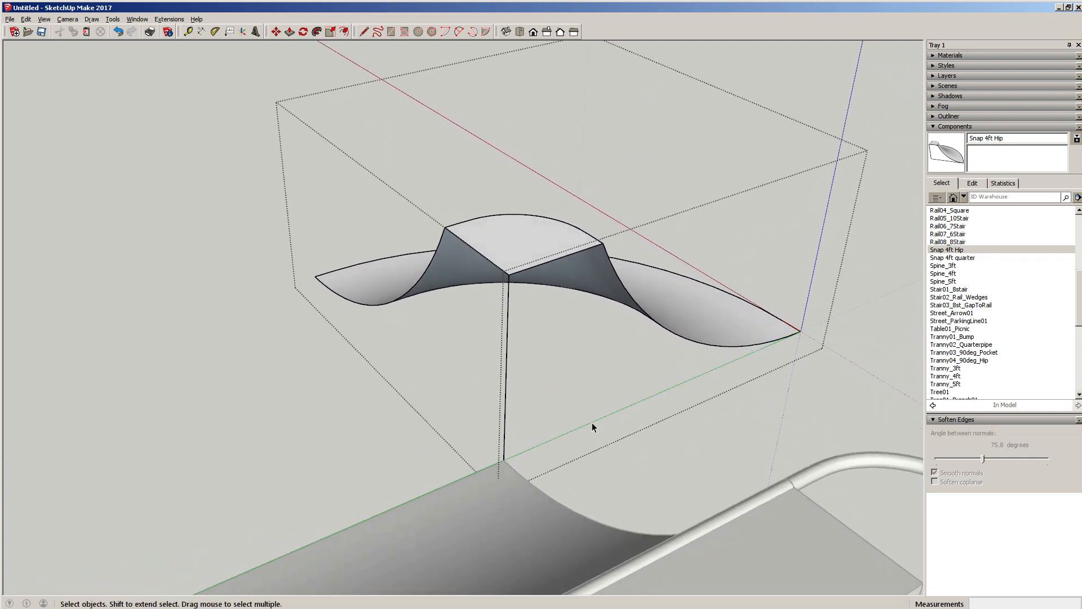
Step: Close both flat sides of the hip by drawing 8 ft base edges from its outer ends to the back corner, and close the component
key(l)
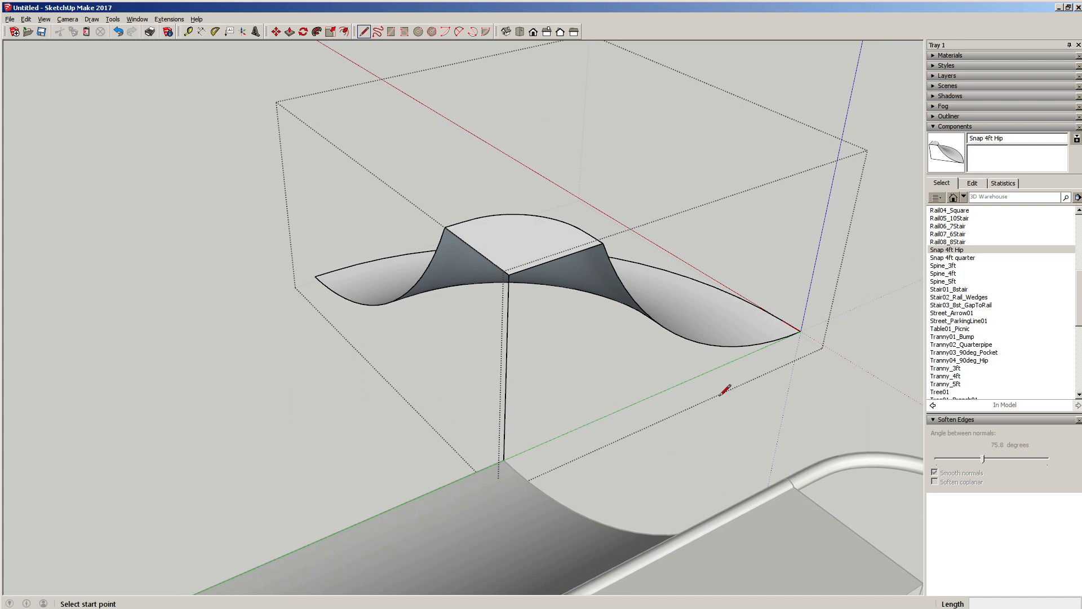
click(801, 331)
click(503, 461)
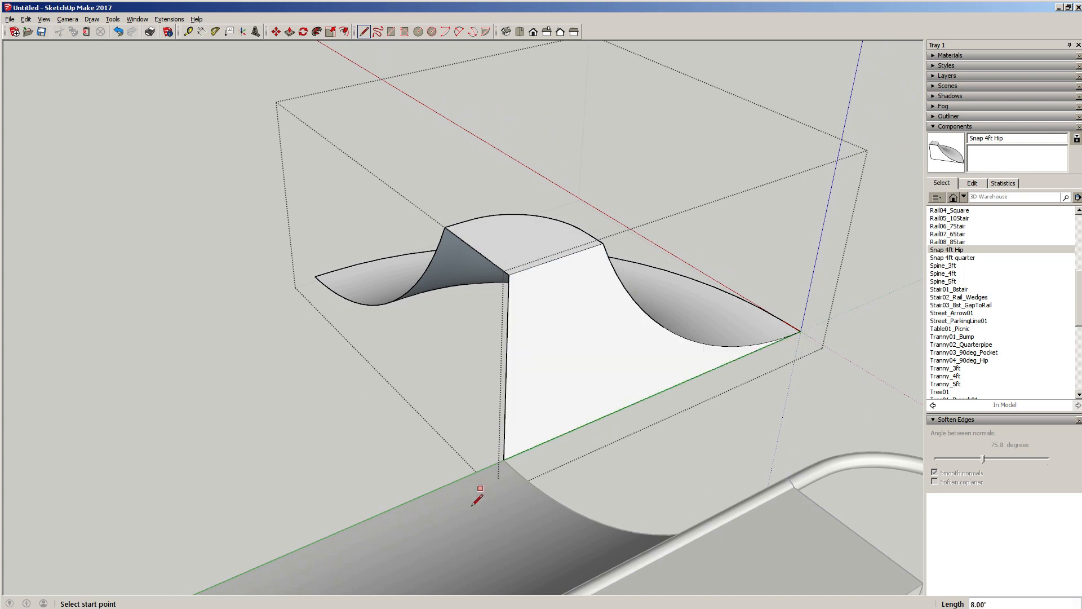
click(315, 276)
click(503, 460)
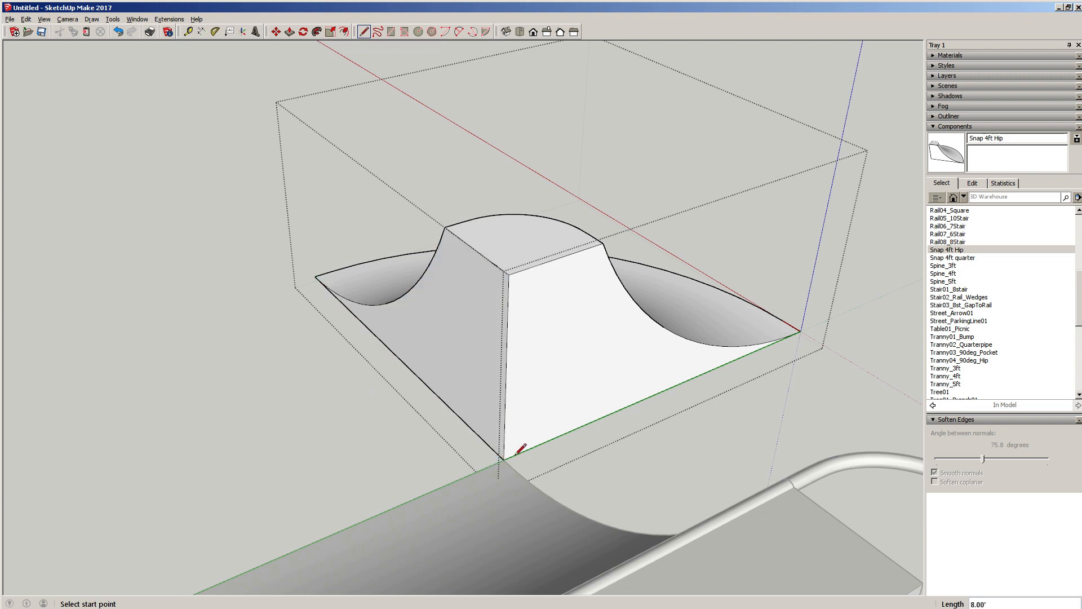
key(space)
mouse_move(592, 396)
middle_down()
mouse_move(302, 367)
mouse_move(322, 362)
mouse_move(517, 467)
mouse_move(501, 304)
middle_up()
scroll(554, 465, down, 3)
scroll(559, 477, down, 2)
click(500, 292)
key(m)
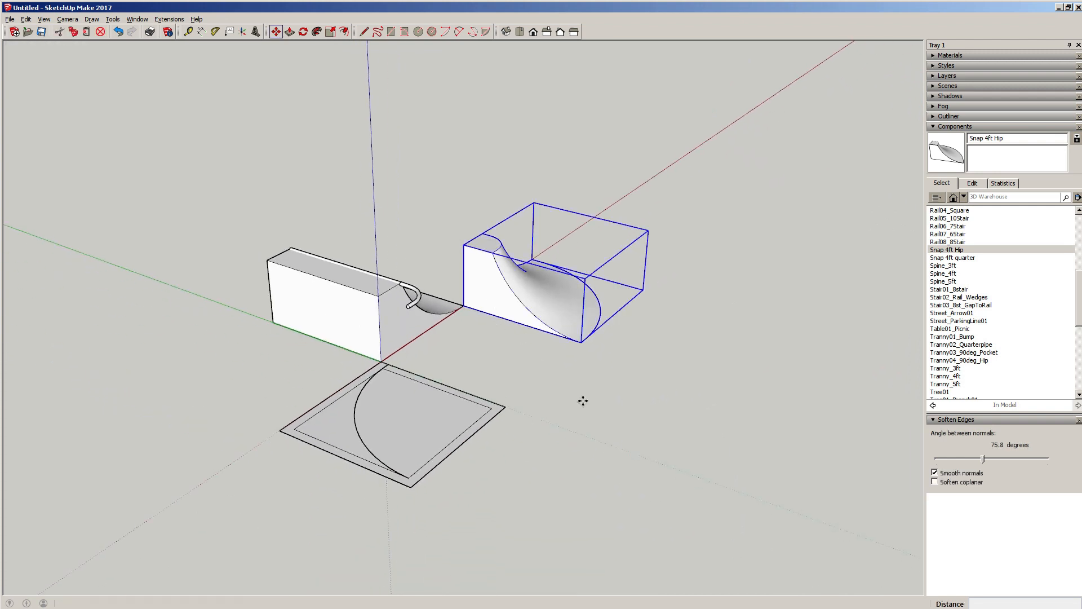
click(583, 401)
click(564, 420)
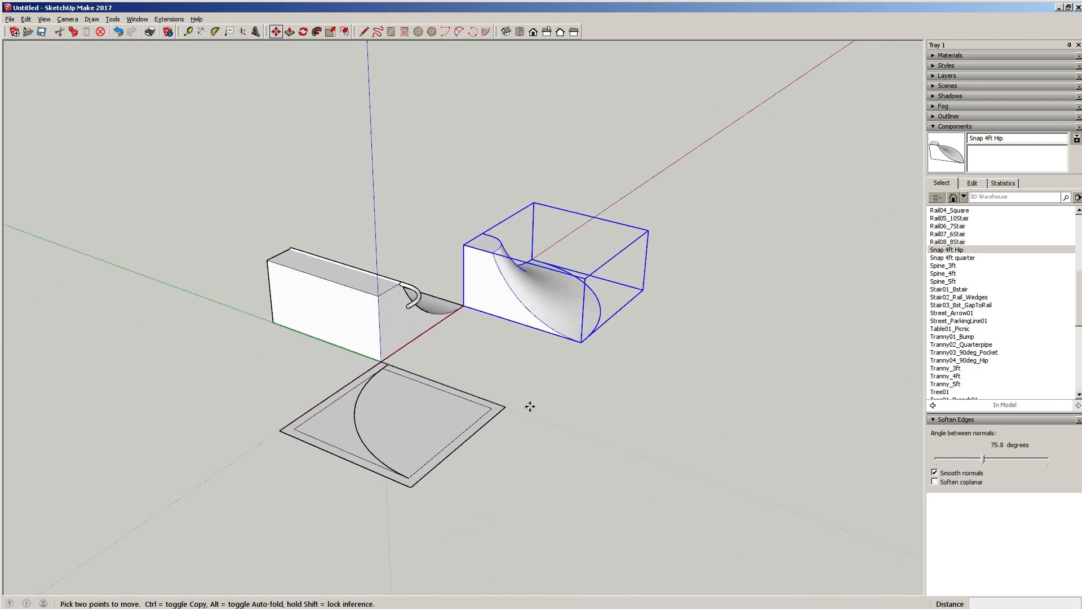
key(space)
Step: Move the hip back along the red axis until it sits flush against the end of the quarter-pipe
scroll(384, 339, up, 2)
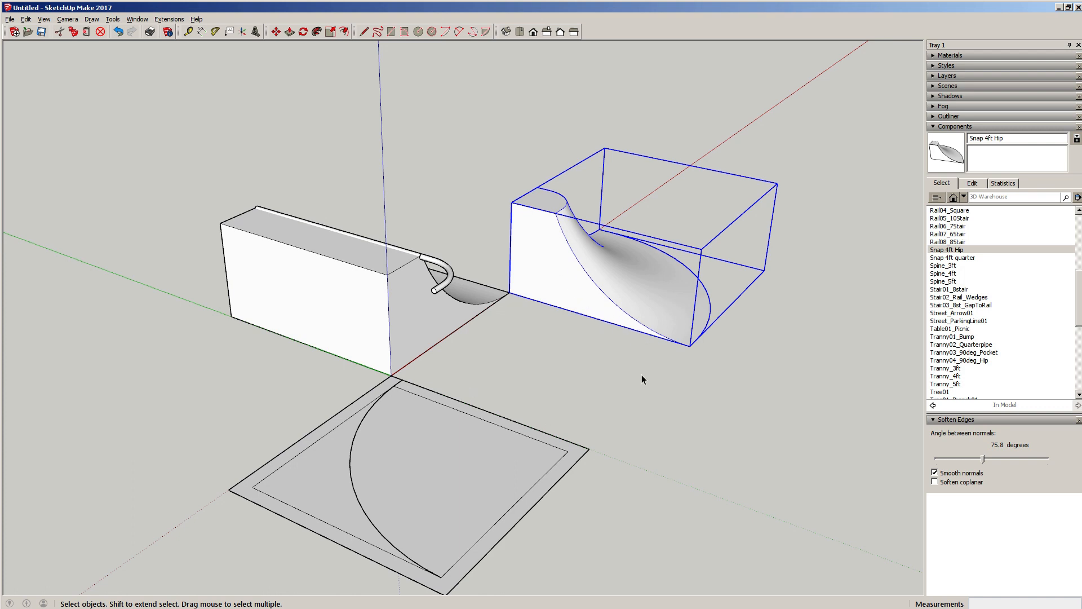
key(m)
click(660, 387)
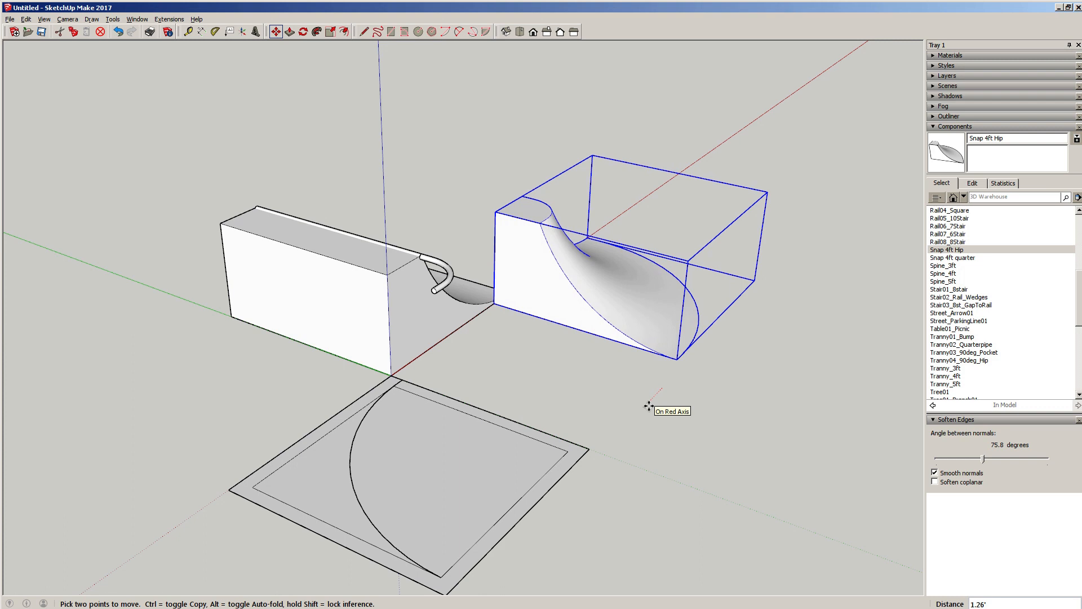
click(566, 427)
key(space)
click(242, 377)
middle_drag(242, 377, 377, 401)
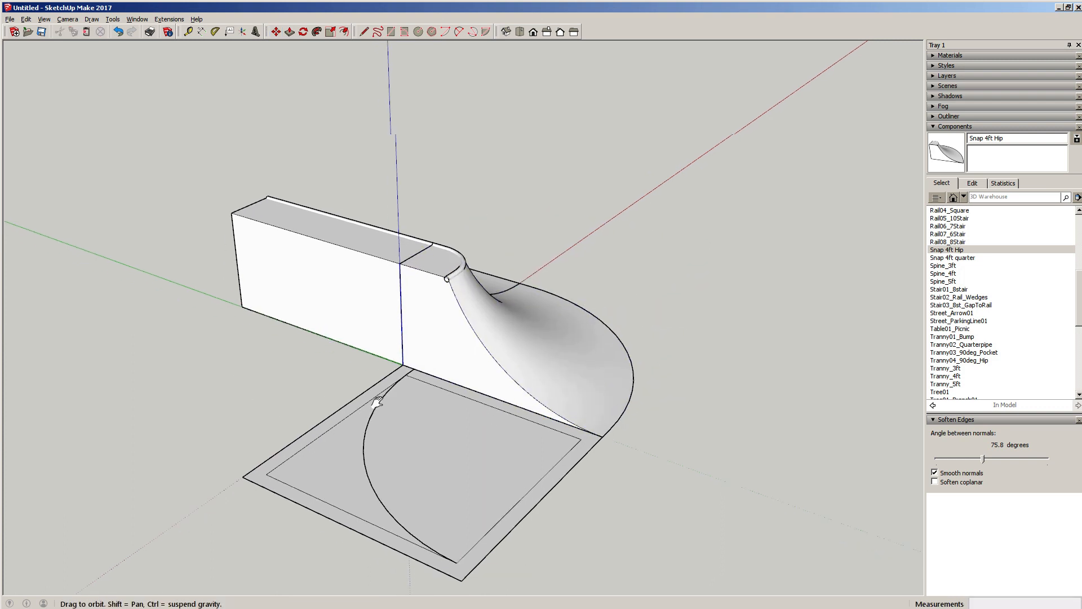
key(shift+z)
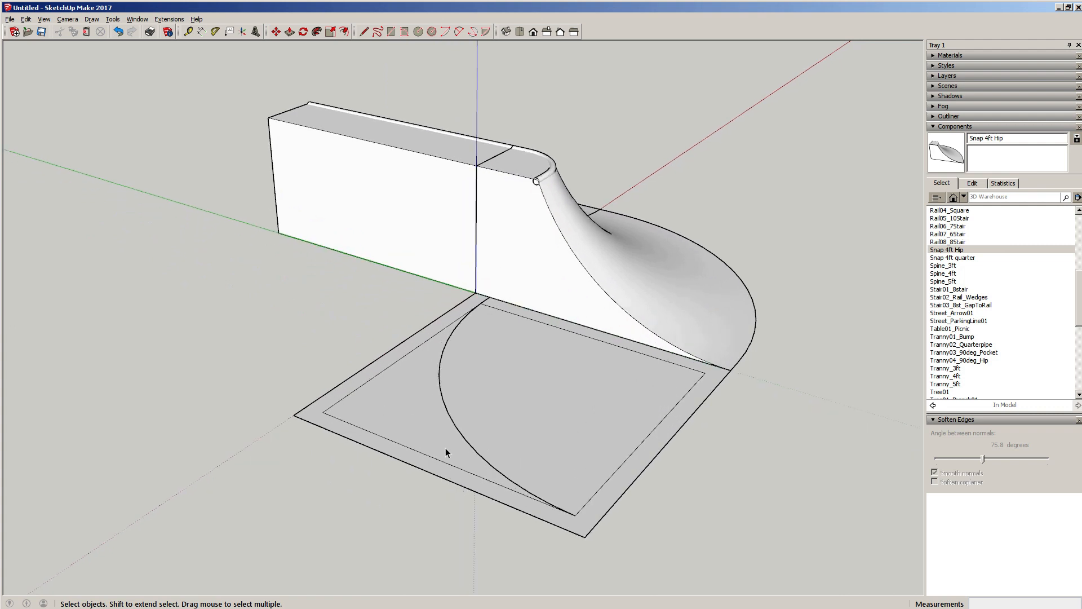
Step: Draw a line from the arc's far end to the ground square's outer edge
key(l)
scroll(580, 510, up, 2)
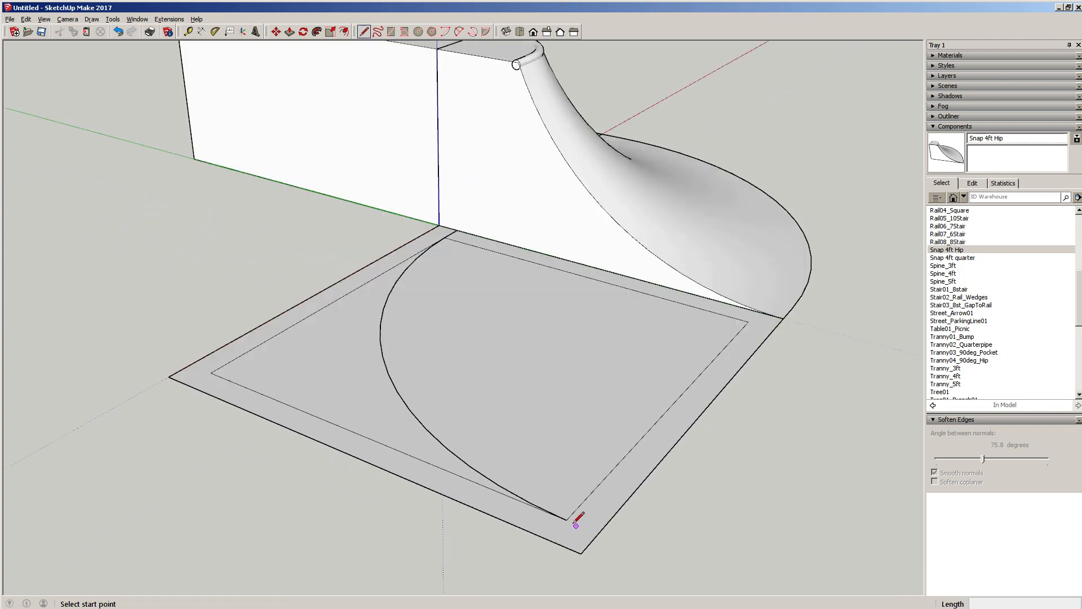
click(567, 519)
click(600, 530)
key(space)
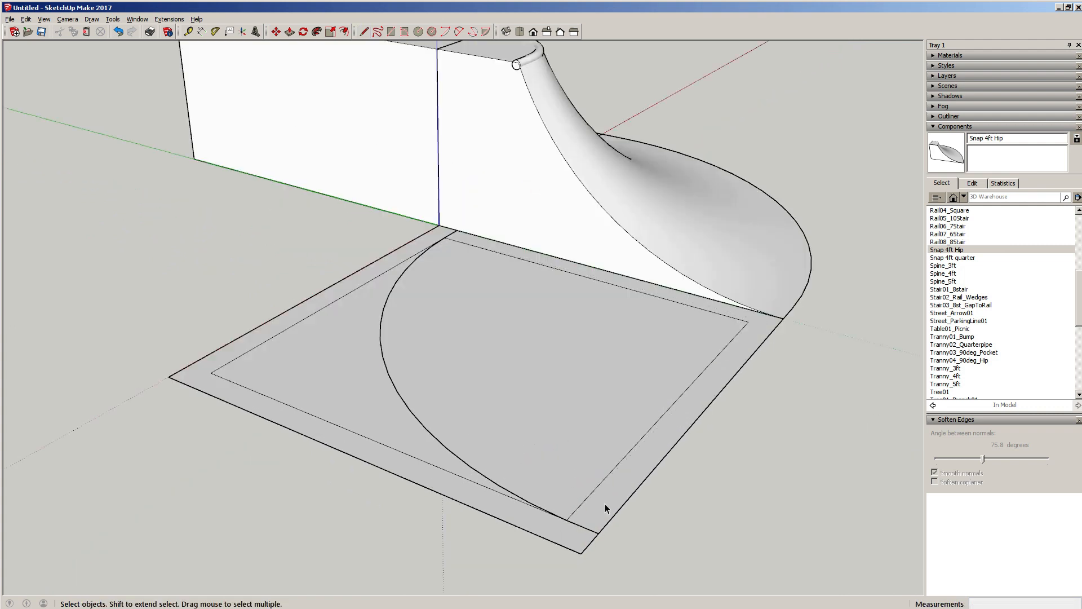
Step: Copy the flat side face next to the ground square from inside the hip component, and close the component
scroll(604, 502, down, 2)
double_click(529, 261)
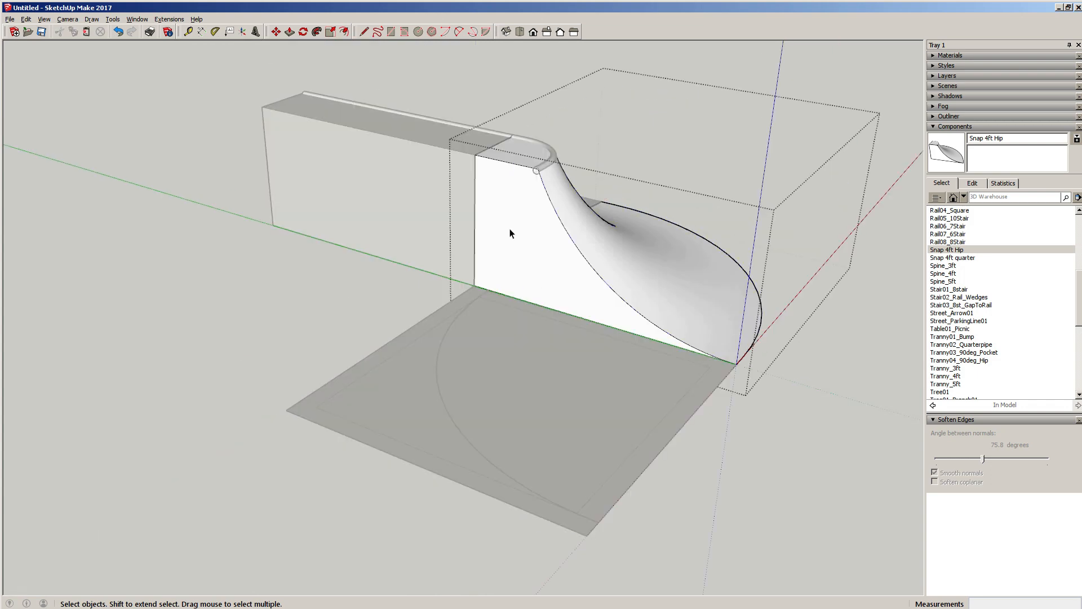
click(515, 242)
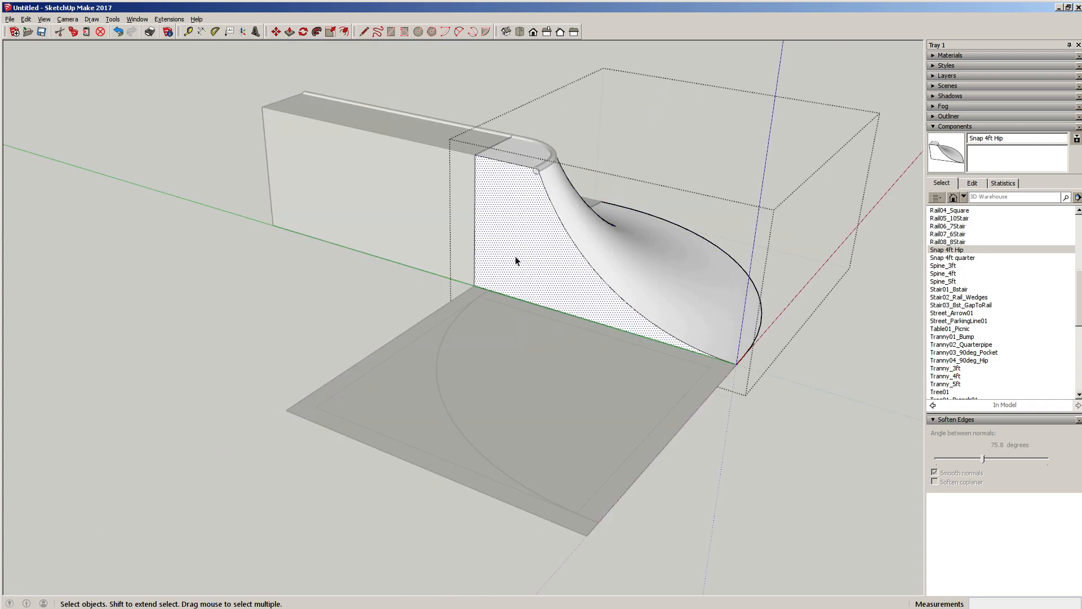
click(240, 280)
click(26, 19)
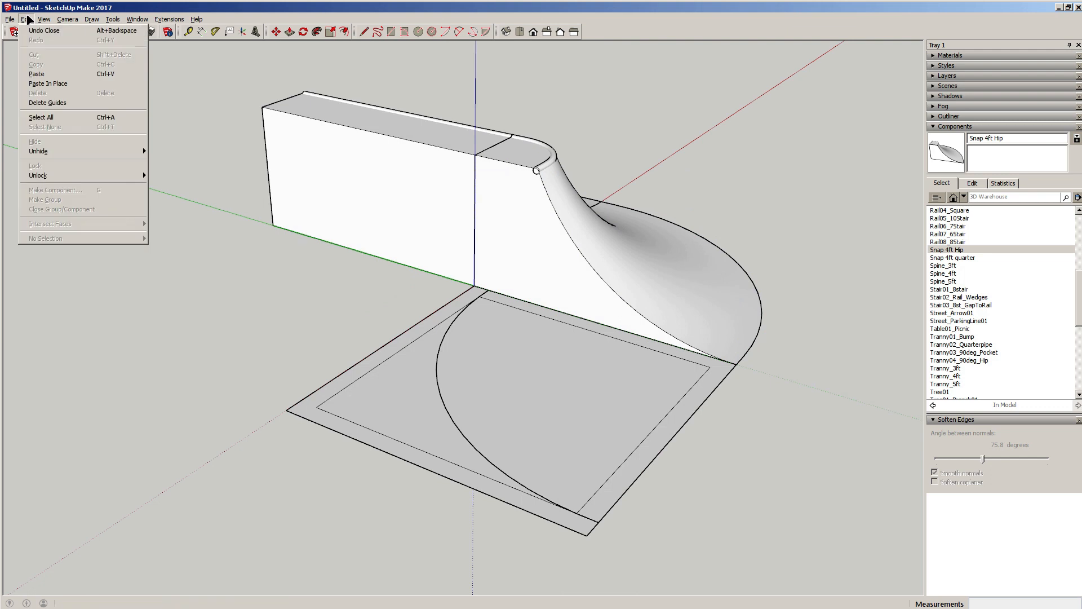
click(34, 65)
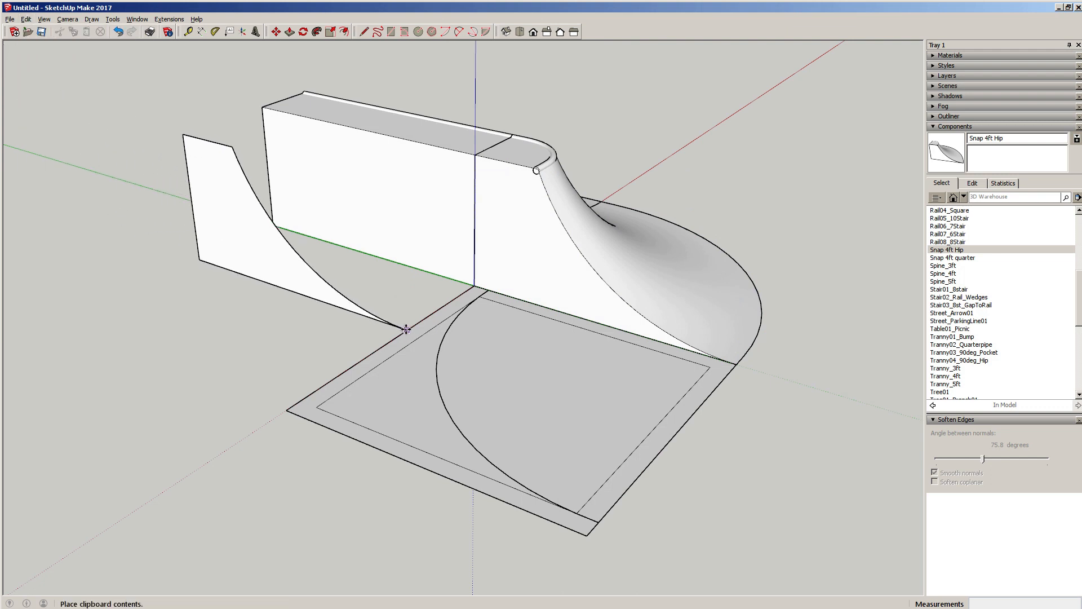
key(Escape)
Step: Paste the copied side face at its original location outside the hip component
click(26, 18)
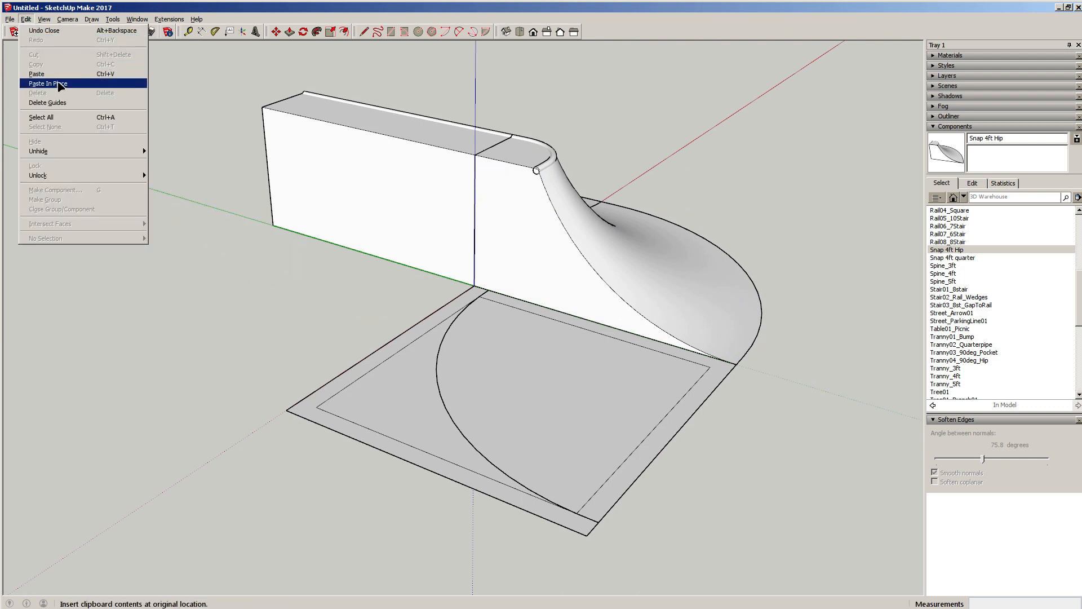
Step: Paste the copied ramp profile in place and sweep it with Follow Me along the curved arc on the square base
click(58, 82)
middle_drag(649, 393, 623, 384)
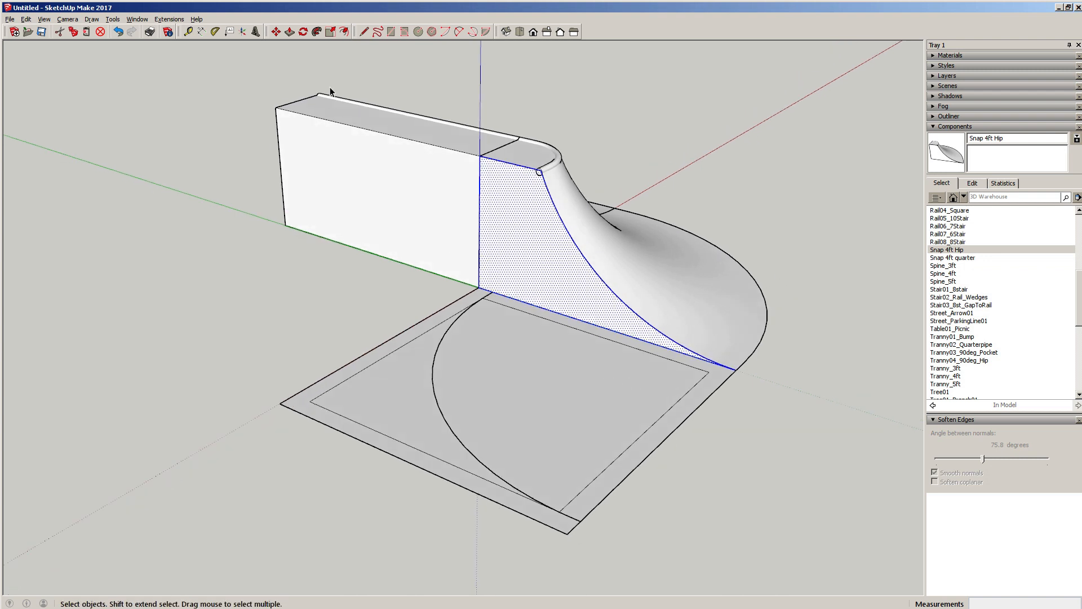
click(316, 31)
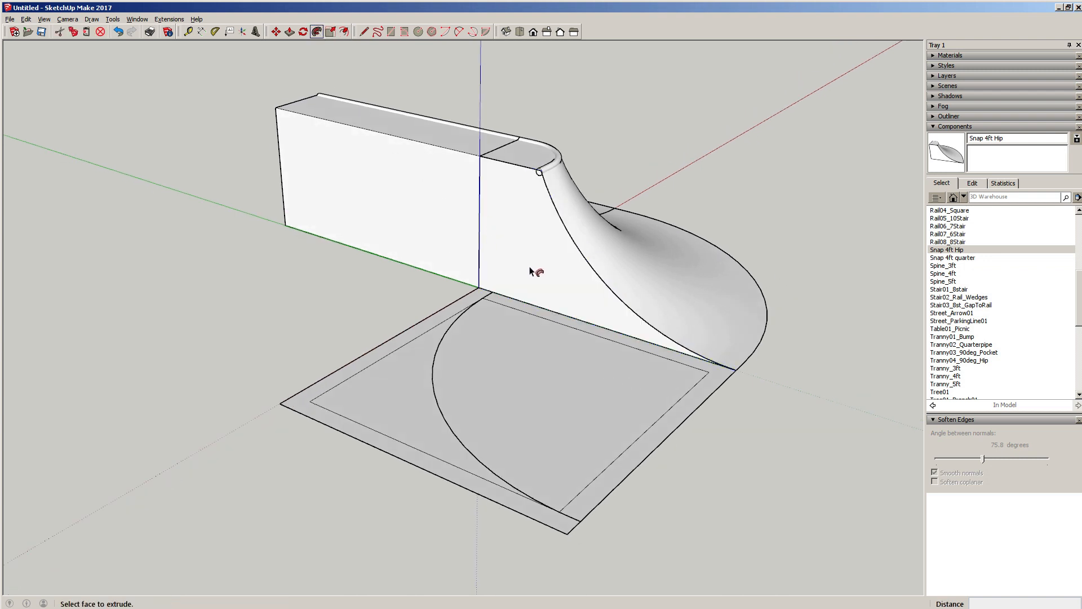
drag(536, 270, 435, 371)
drag(447, 415, 646, 523)
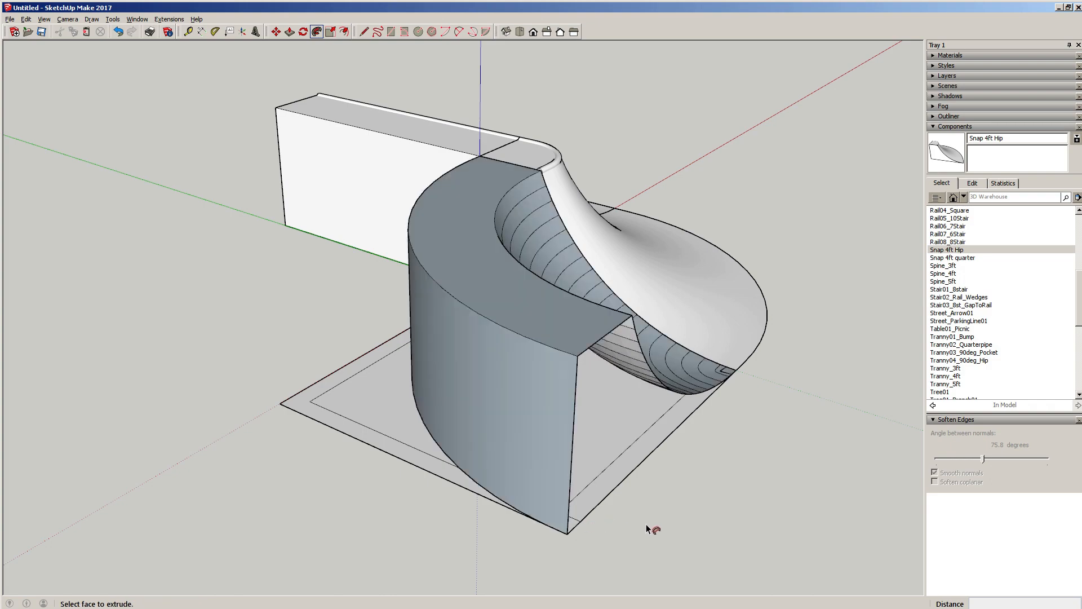
key(space)
Step: Examine the swept surface's low corner where the contour lines converge beside the existing hip
middle_drag(665, 479, 292, 411)
scroll(538, 496, up, 6)
scroll(495, 321, down, 3)
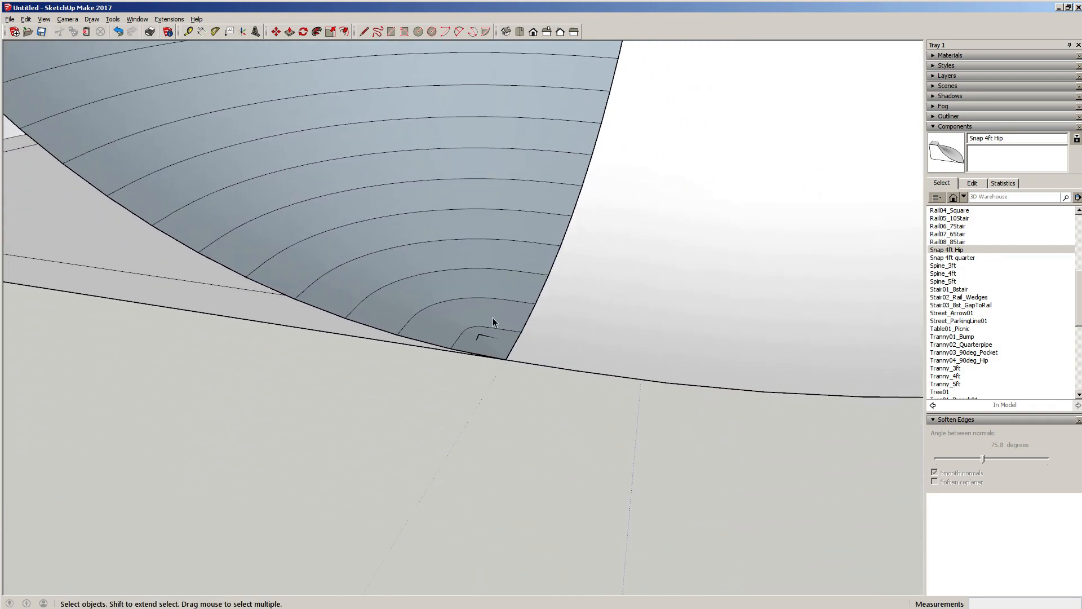
scroll(476, 358, up, 5)
middle_drag(471, 357, 391, 406)
scroll(562, 362, down, 4)
scroll(566, 234, down, 3)
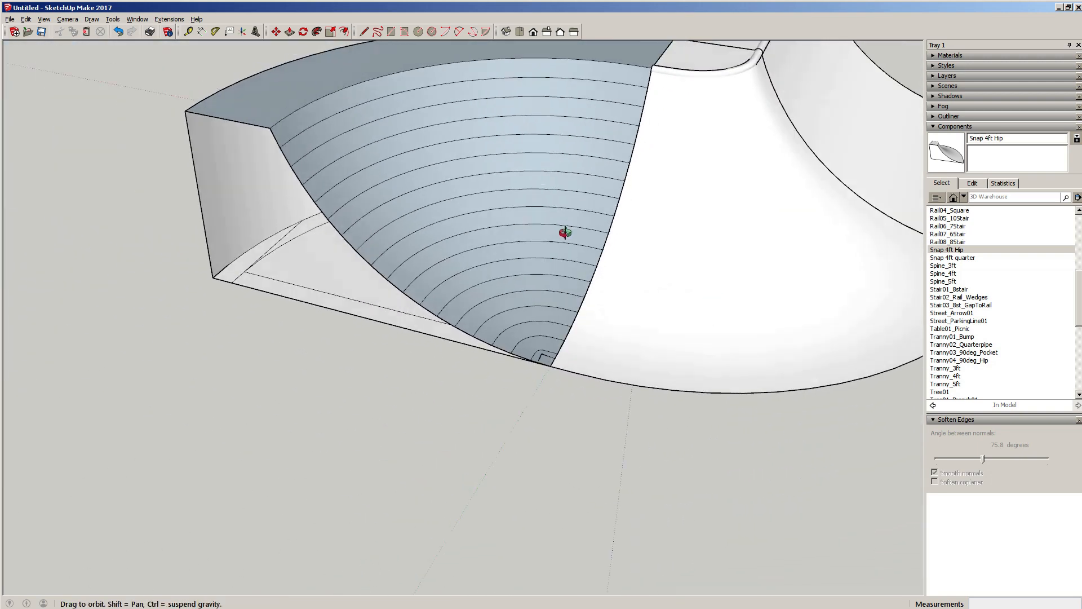
middle_drag(566, 235, 392, 431)
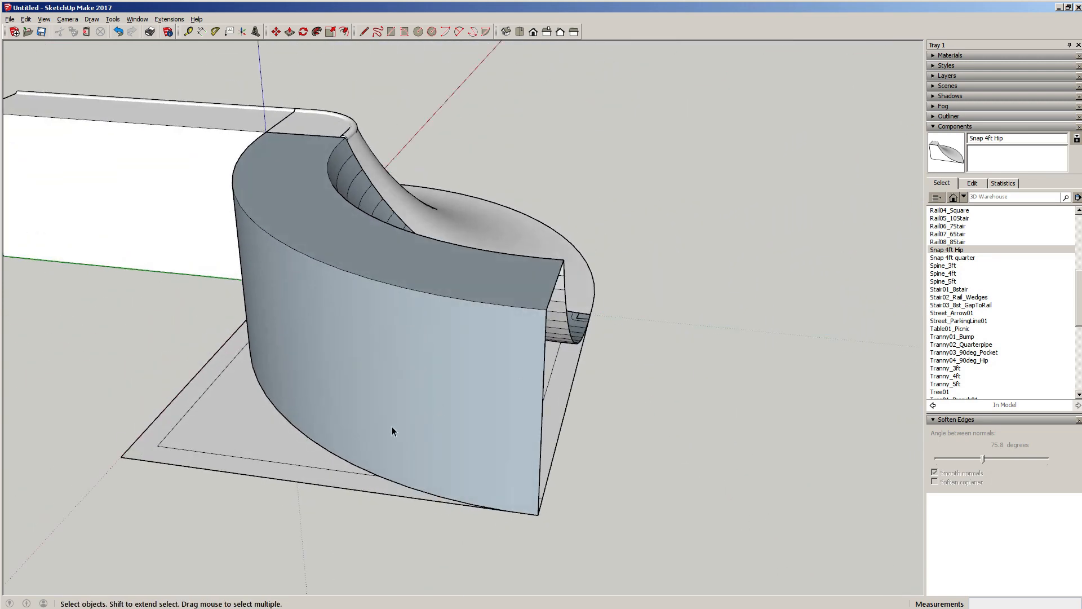
Step: Delete the square base template and the leftover inner arc line on the underside of the swept ramp
click(197, 434)
middle_drag(421, 427, 275, 224)
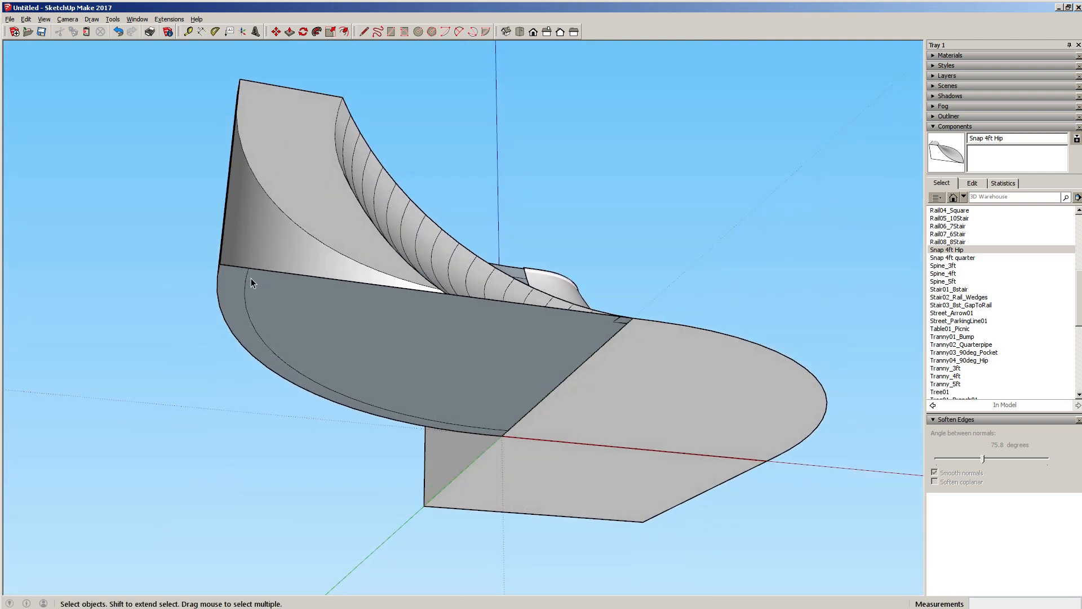
key(Delete)
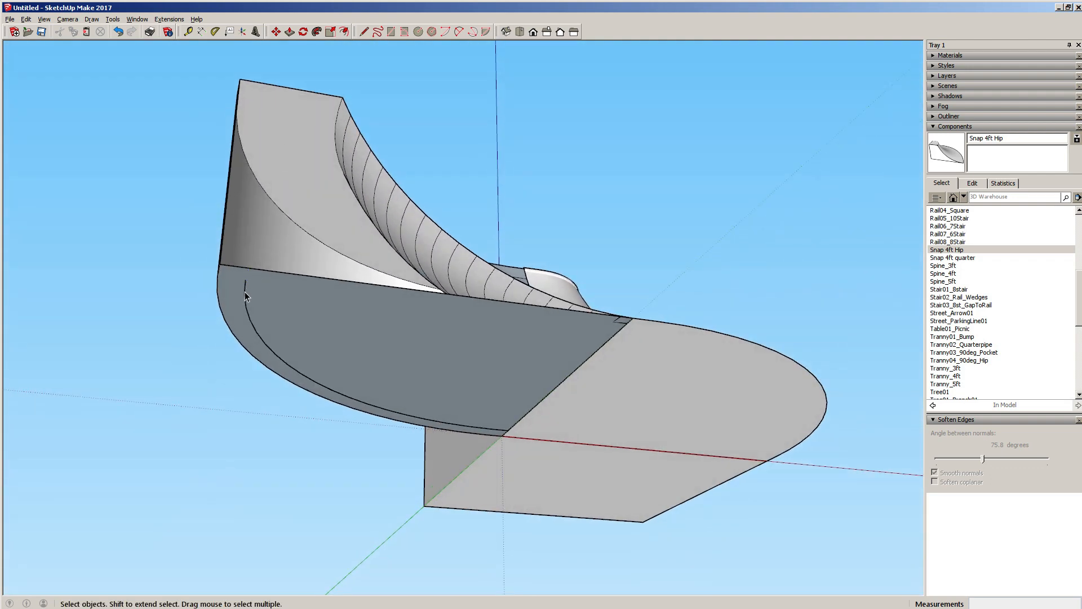
key(Delete)
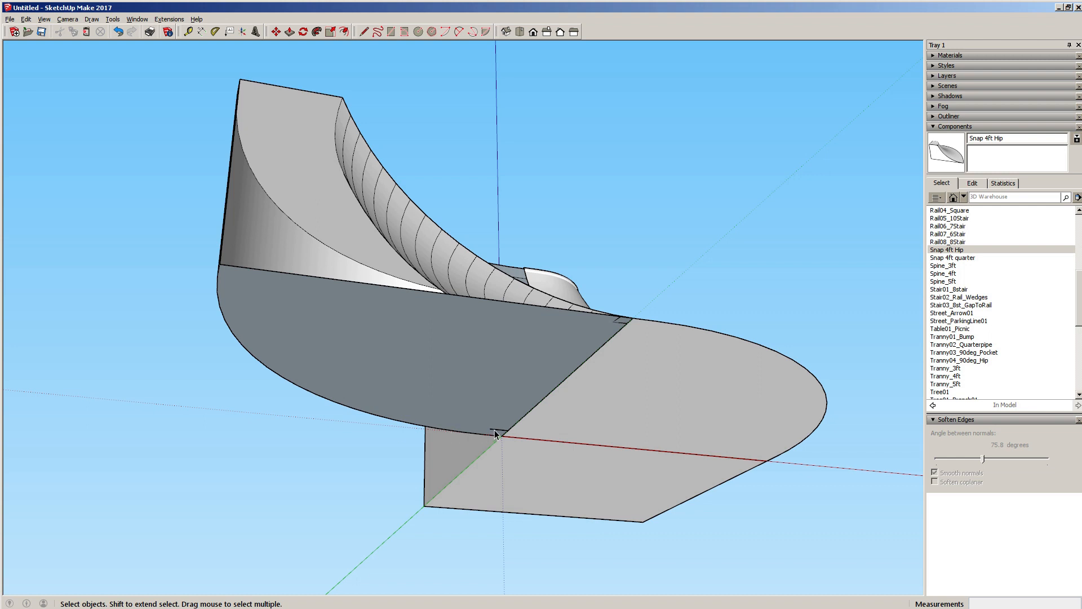
Step: Delete the small stray edge stubs along both sides of the underside near its pointed tip
scroll(626, 312, up, 6)
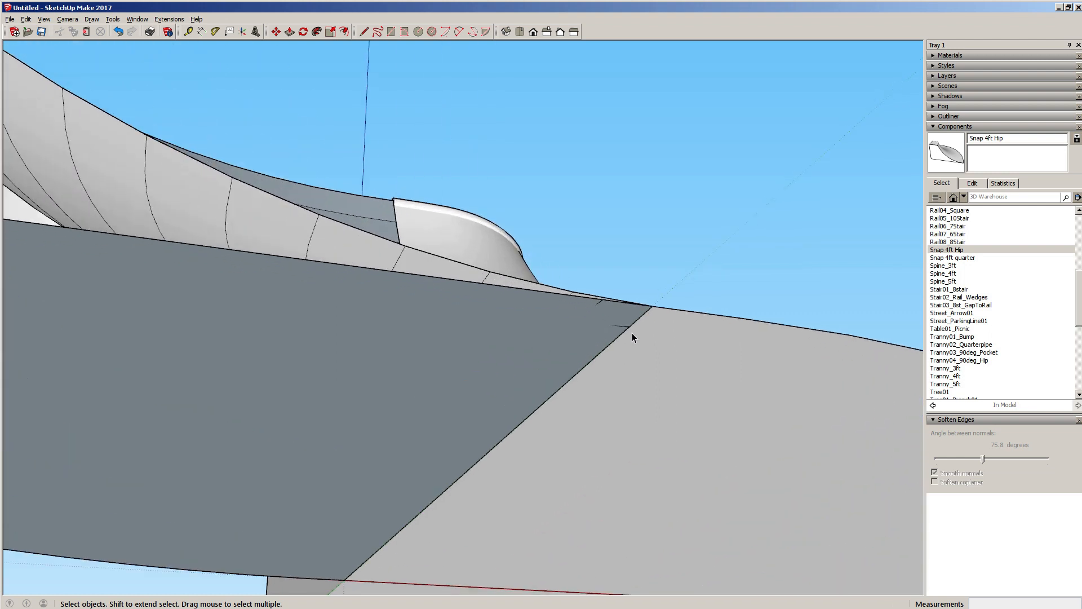
middle_drag(605, 307, 582, 294)
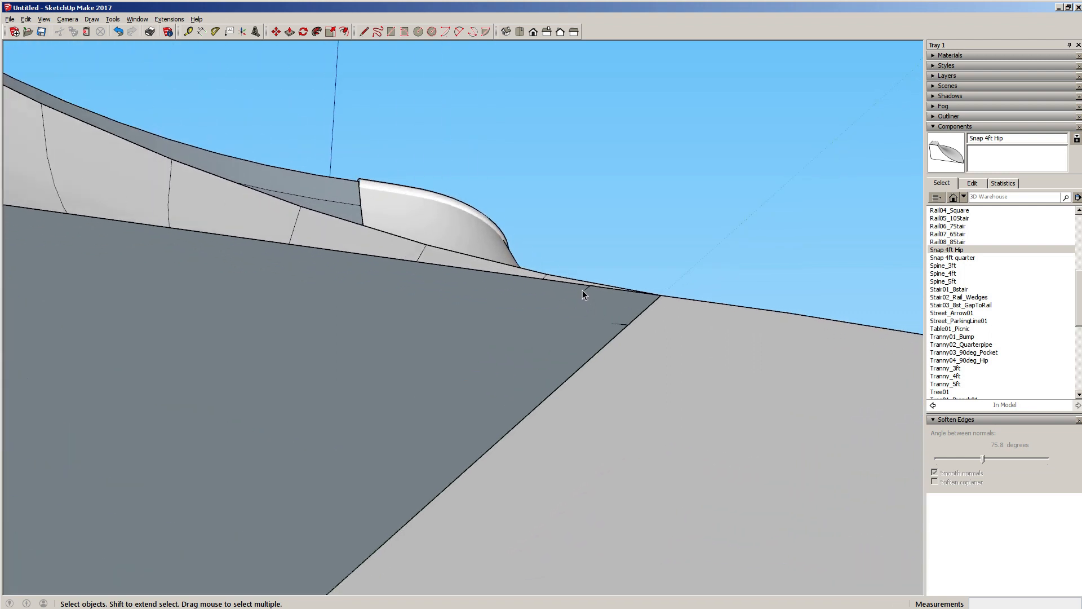
click(586, 290)
scroll(593, 287, up, 5)
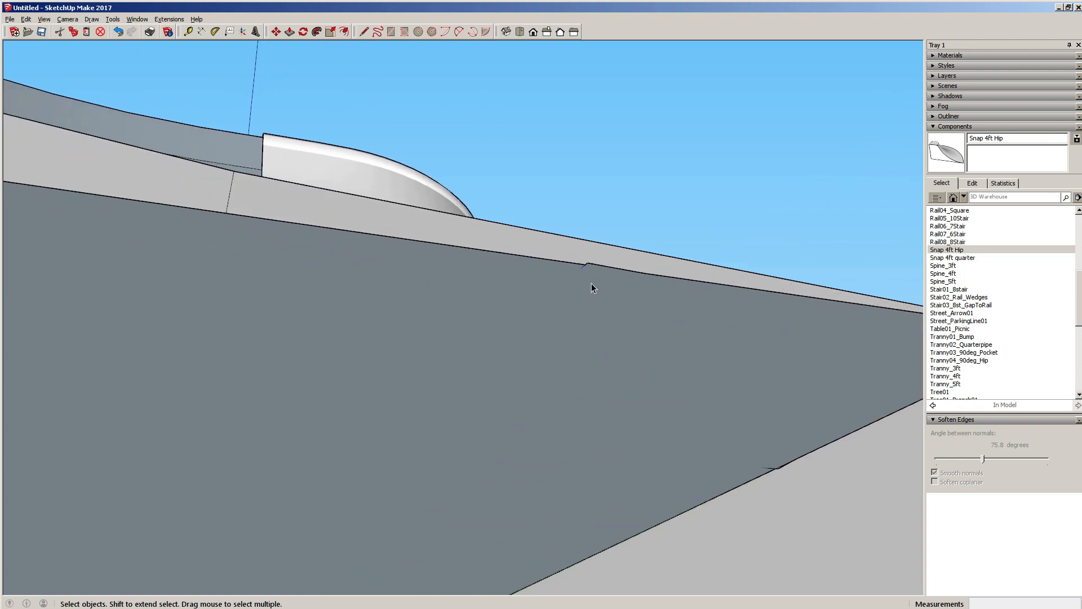
scroll(585, 261, down, 5)
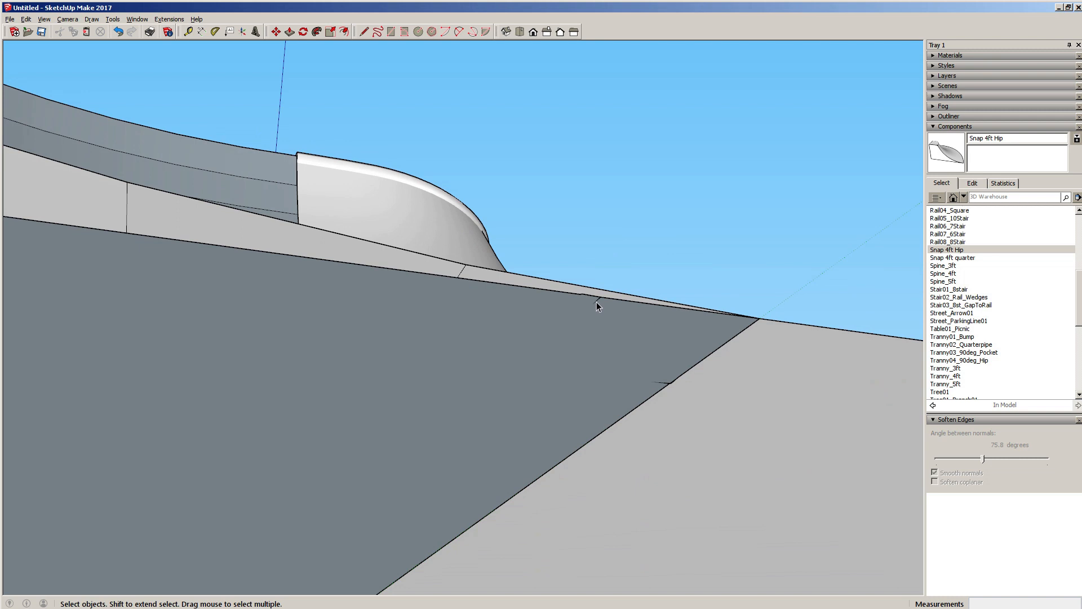
click(596, 302)
key(Delete)
click(669, 379)
key(Delete)
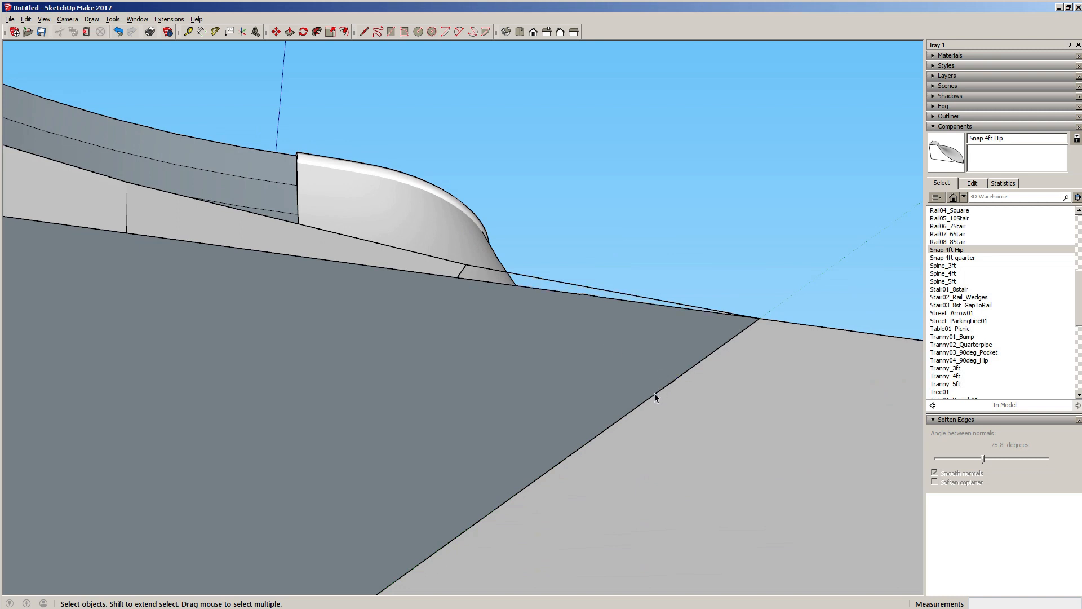
Step: Remove the underside face and its kinked, broken boundary edges around the ramp's pointed tip
scroll(577, 287, up, 3)
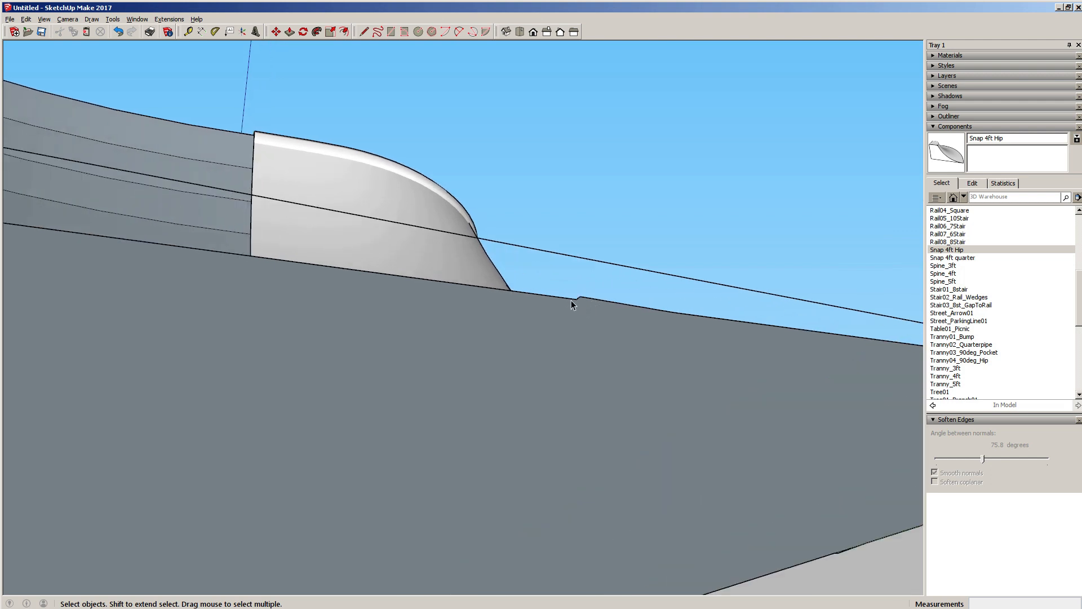
click(597, 314)
key(Delete)
scroll(628, 351, down, 2)
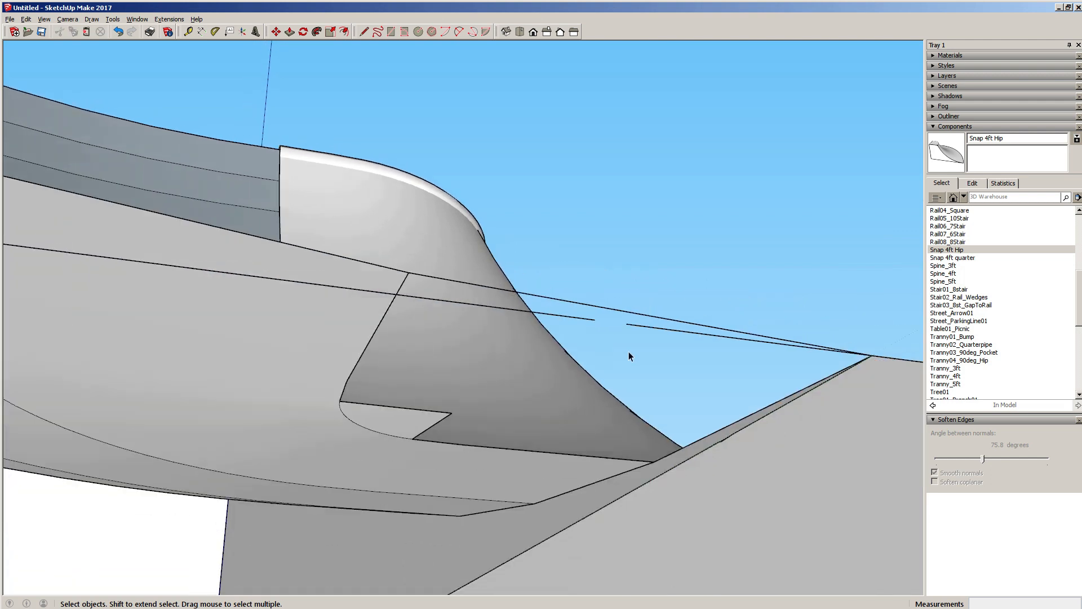
click(658, 327)
key(Delete)
drag(744, 432, 746, 433)
key(Delete)
click(743, 428)
key(Delete)
click(712, 448)
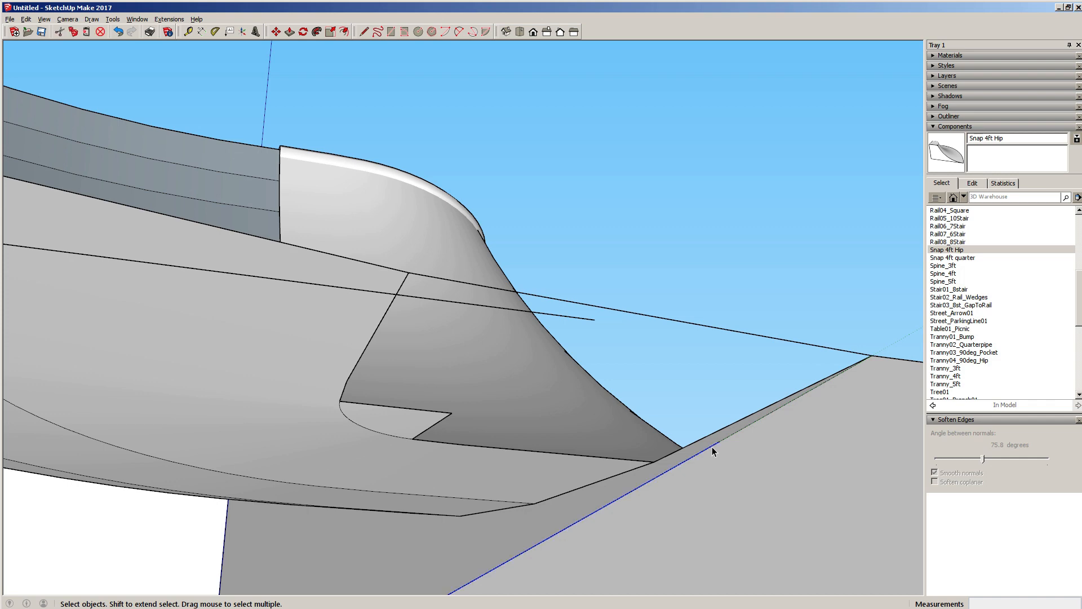
key(Delete)
click(566, 317)
key(Delete)
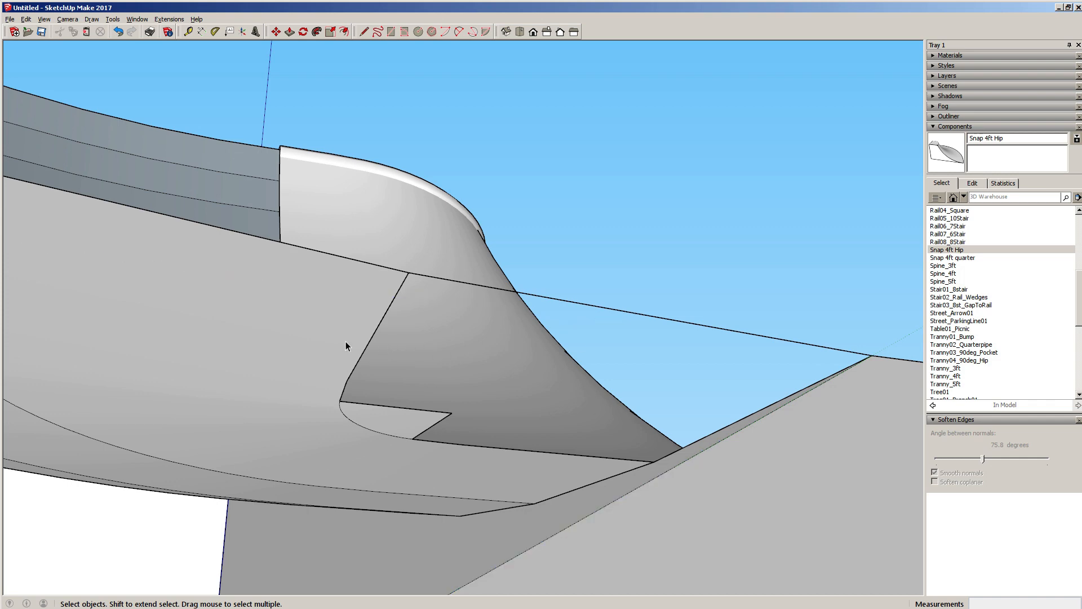
Step: Redraw the underside's straight edges from the outer bottom corner to the pointed tip and on to the origin
mouse_move(346, 344)
middle_down()
mouse_move(317, 360)
mouse_move(533, 389)
middle_up()
scroll(642, 373, down, 10)
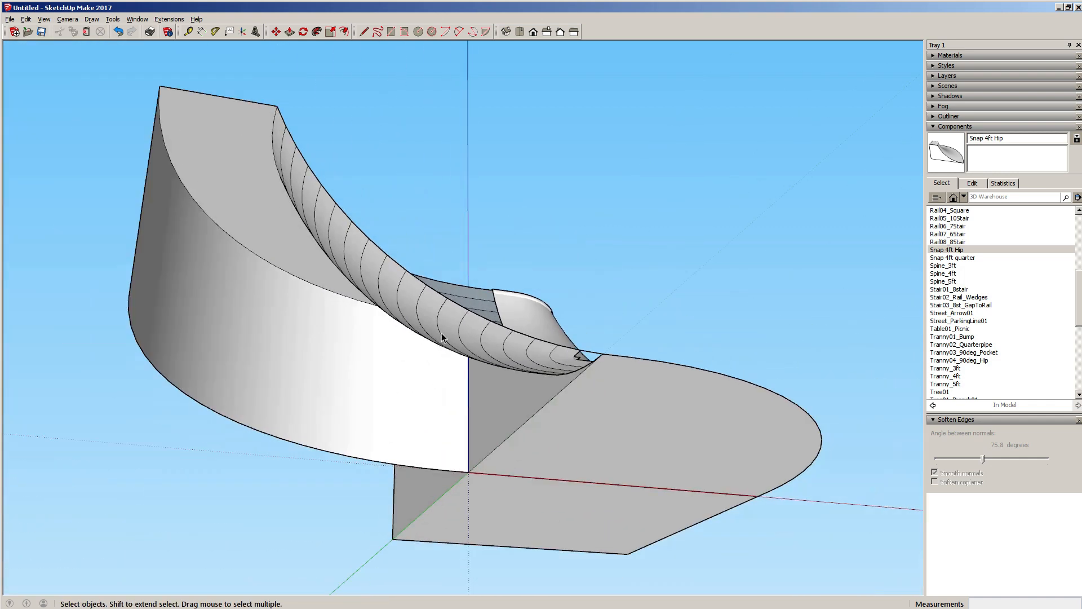
middle_drag(325, 294, 449, 308)
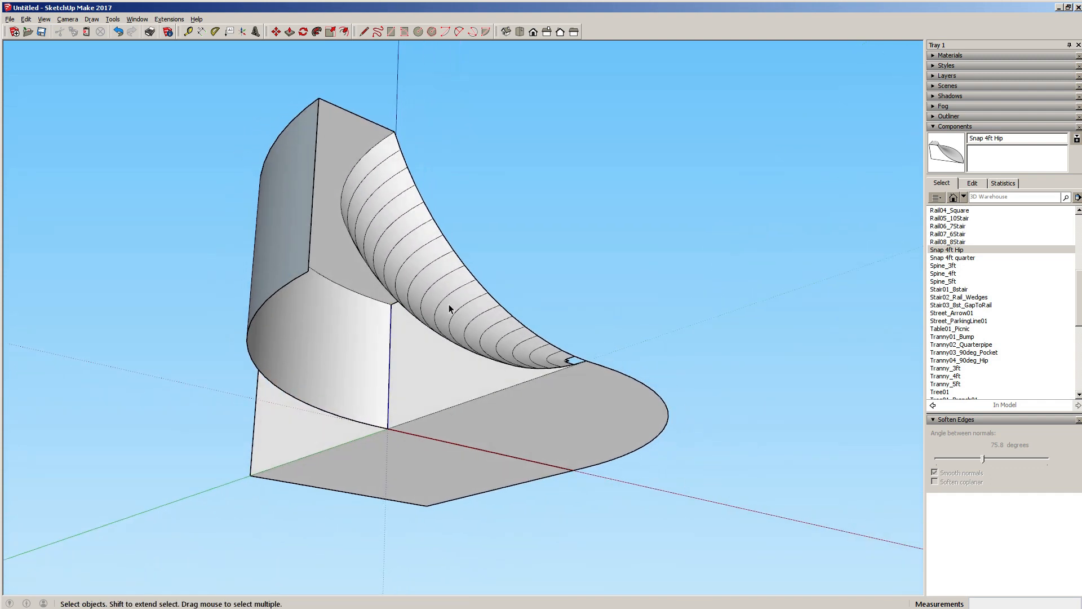
key(l)
click(307, 272)
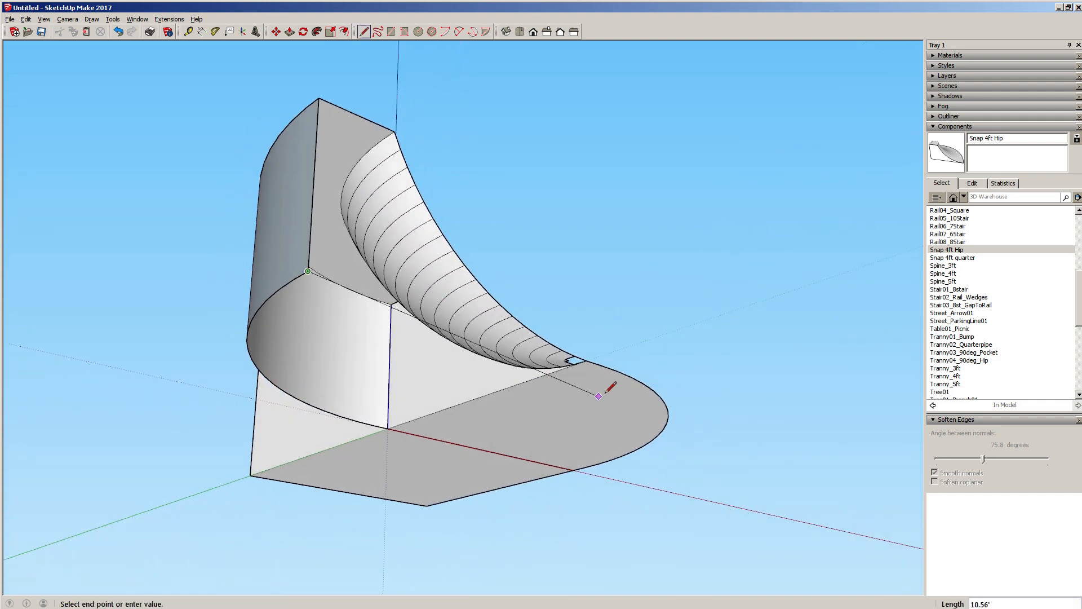
click(586, 360)
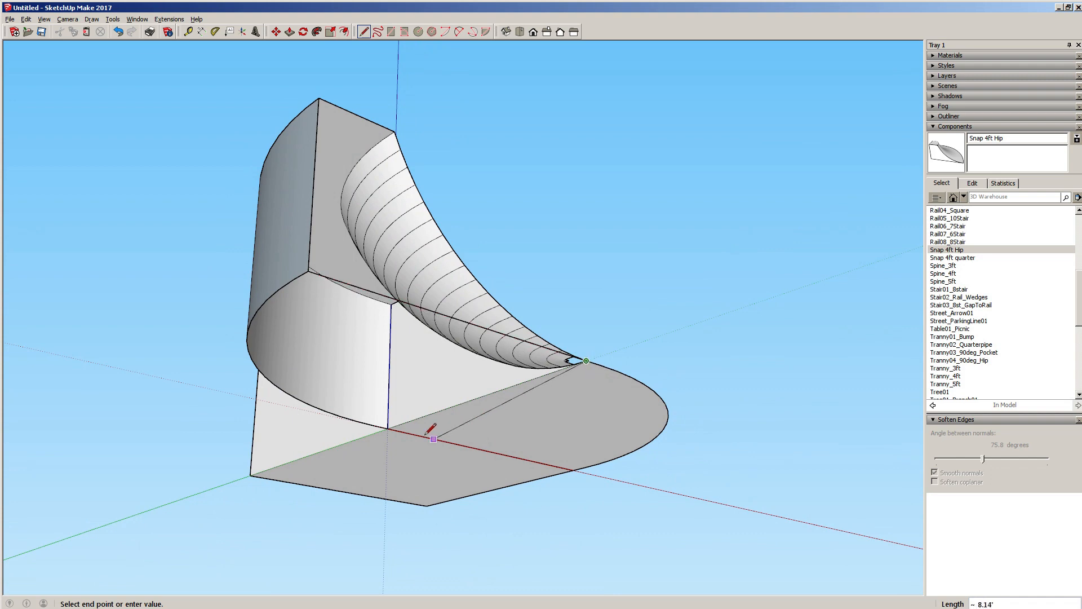
click(388, 429)
key(space)
Step: Inspect the gap at the ramp's bottom tip, selecting all connected geometry to check the hidden edges
middle_drag(512, 332, 412, 391)
scroll(530, 430, up, 6)
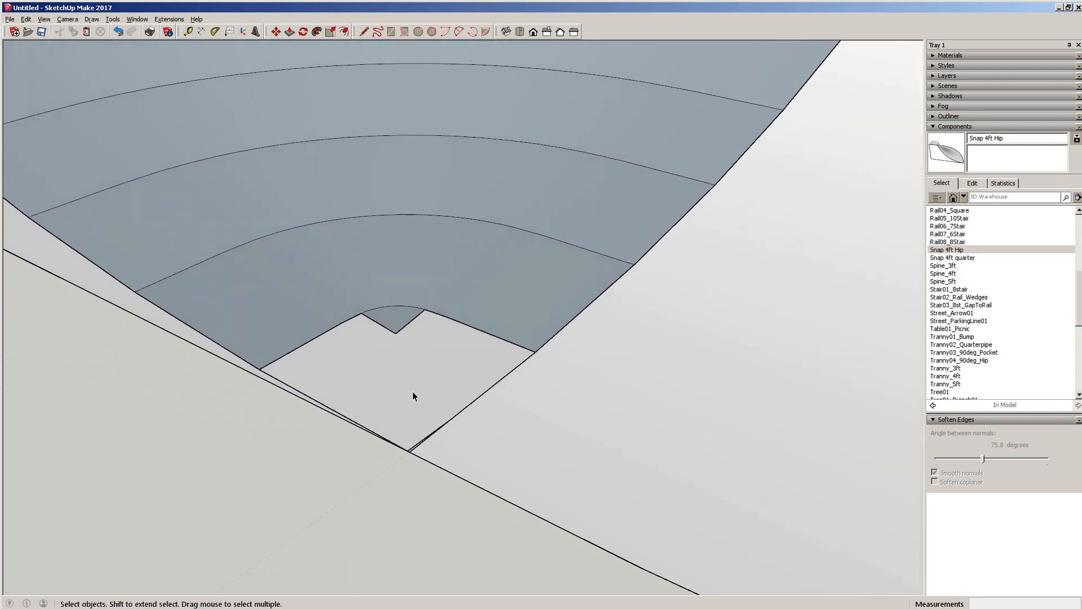
middle_drag(367, 338, 447, 290)
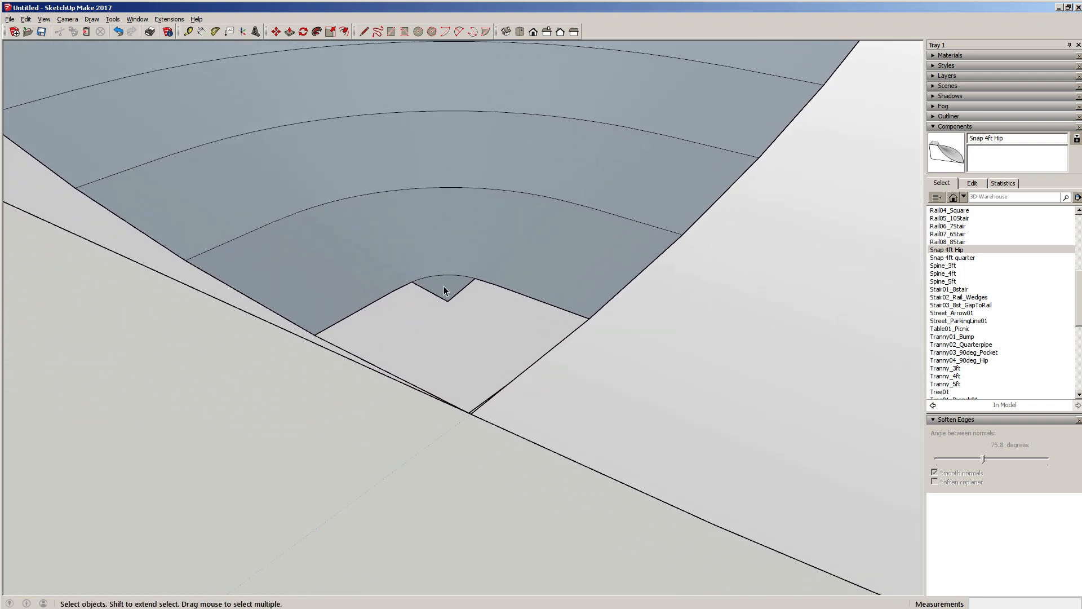
triple_click(444, 289)
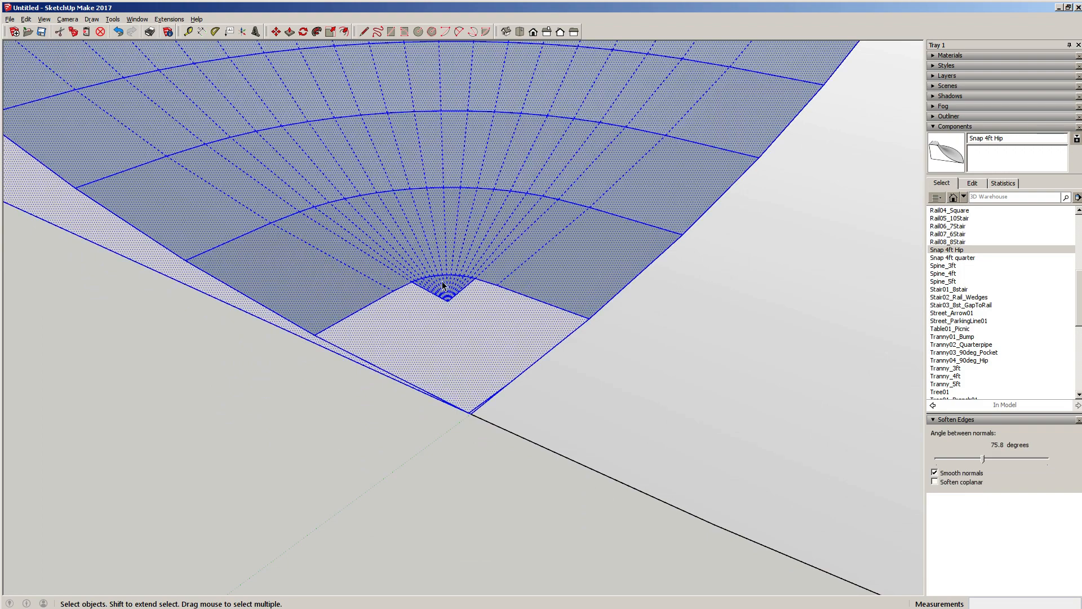
scroll(443, 283, up, 5)
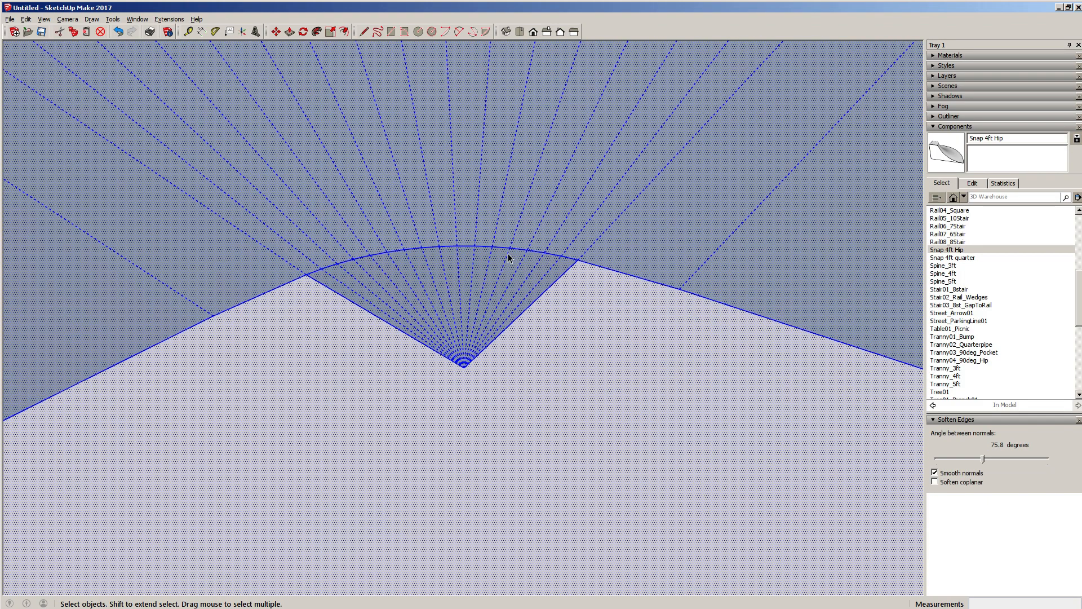
middle_drag(454, 303, 473, 320)
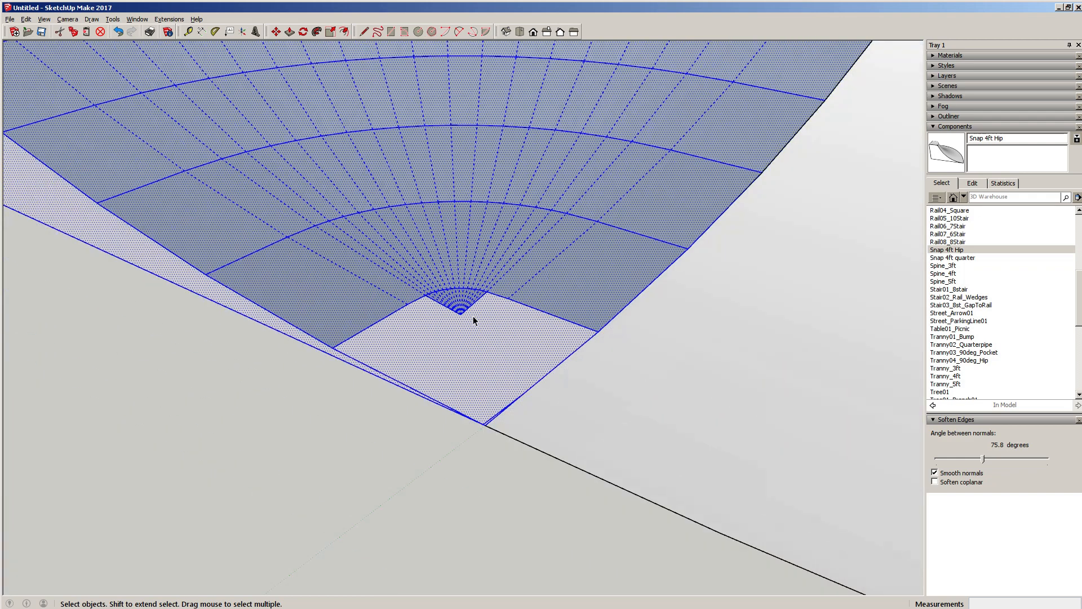
click(314, 440)
scroll(474, 316, up, 2)
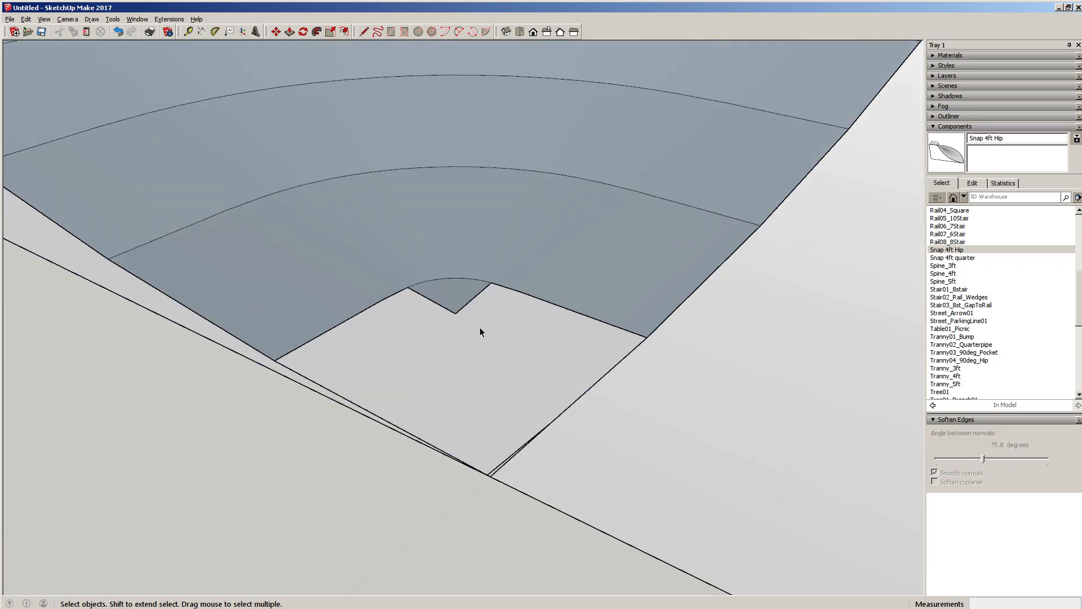
Step: Try to close the gap at the bottom tip with a line between the lowest surface corners
key(l)
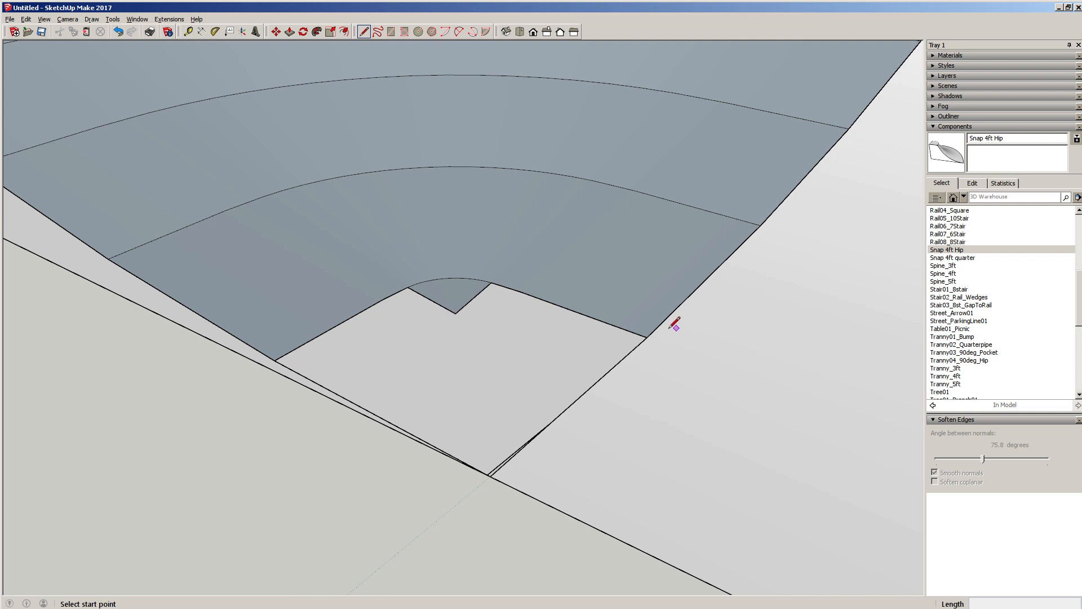
click(647, 337)
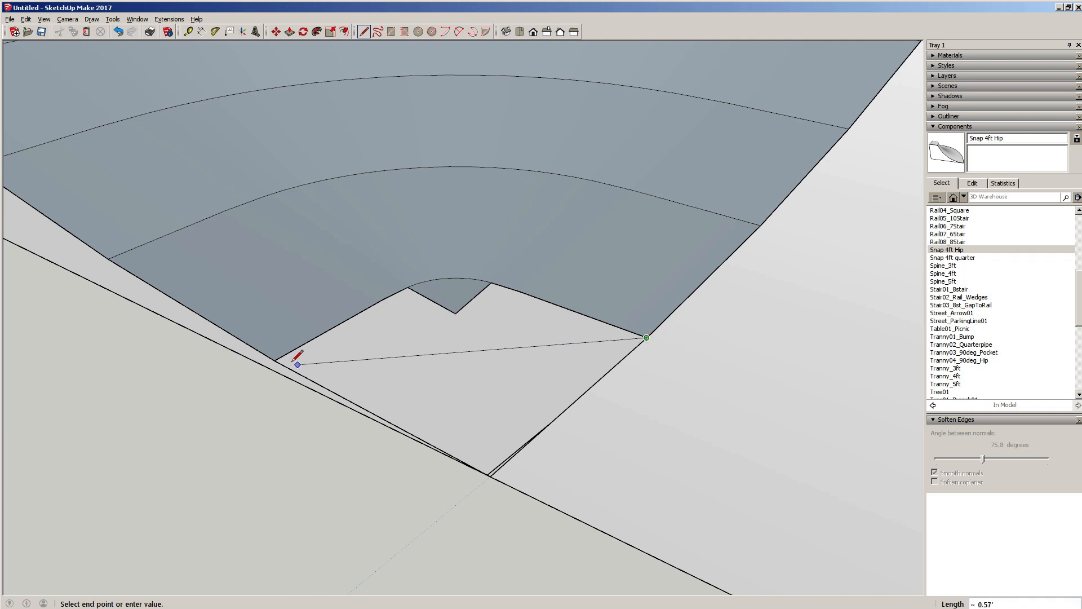
click(277, 360)
key(space)
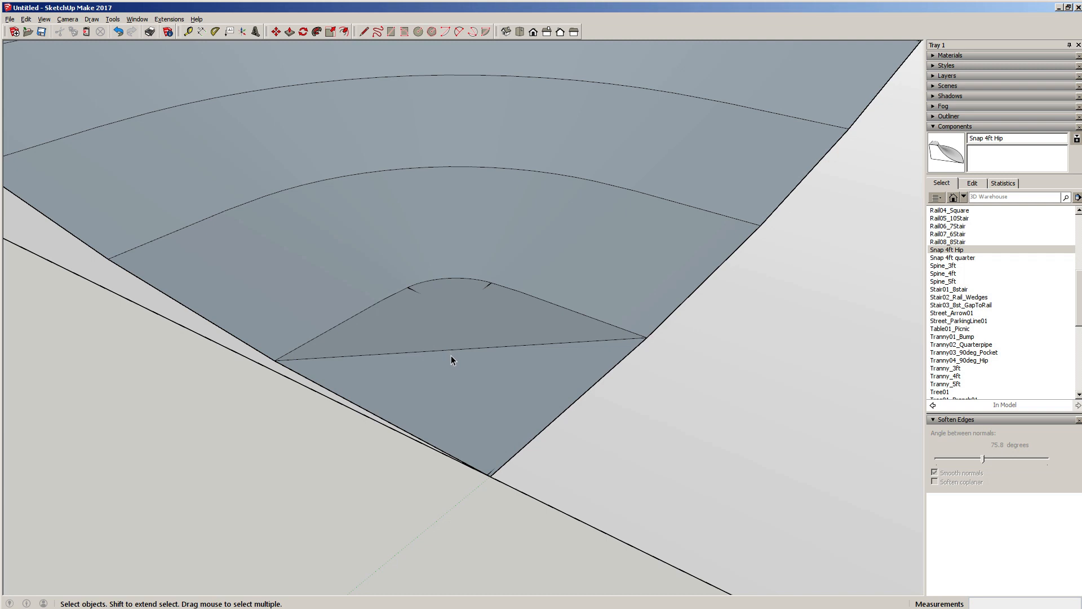
Step: Try to clean the short stray edges off the patched tip, and undo the cleanup together with the patch
click(412, 291)
key(Delete)
drag(392, 273, 508, 315)
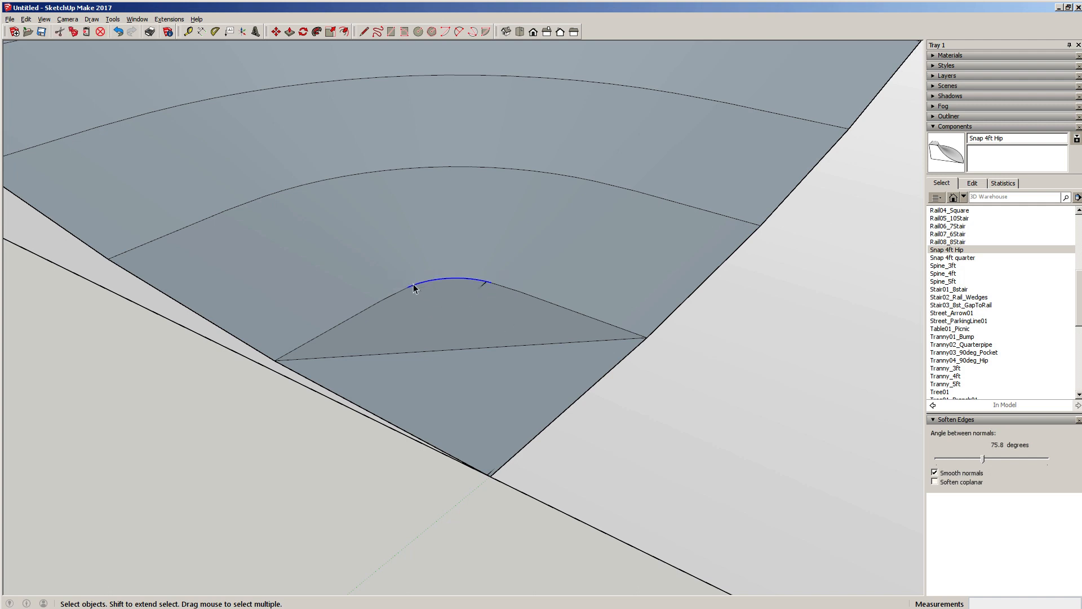
key(Delete)
scroll(428, 295, up, 2)
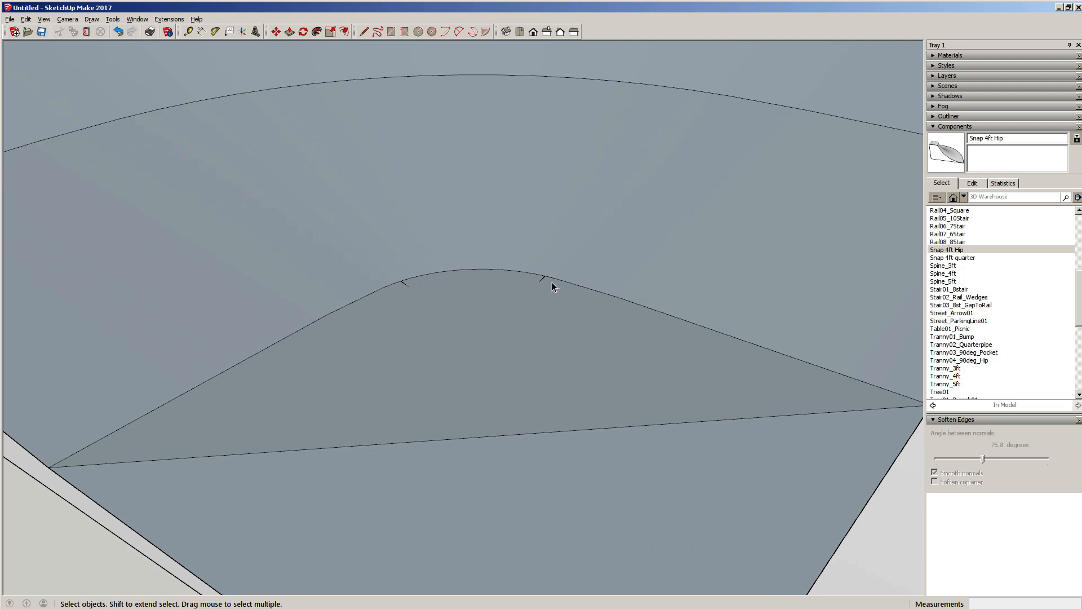
scroll(553, 285, down, 1)
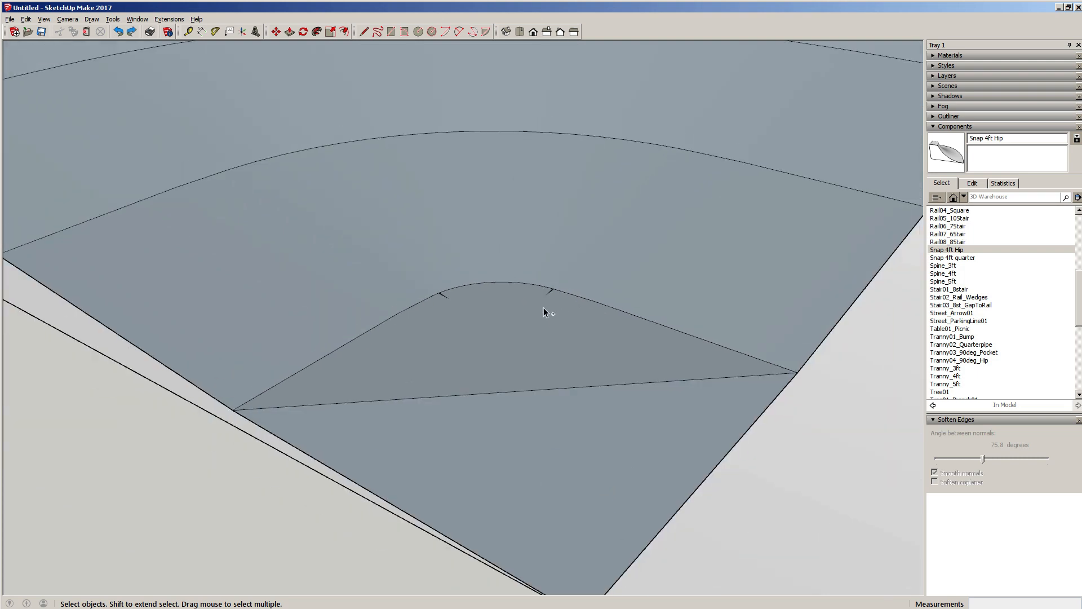
key(ctrl+z)
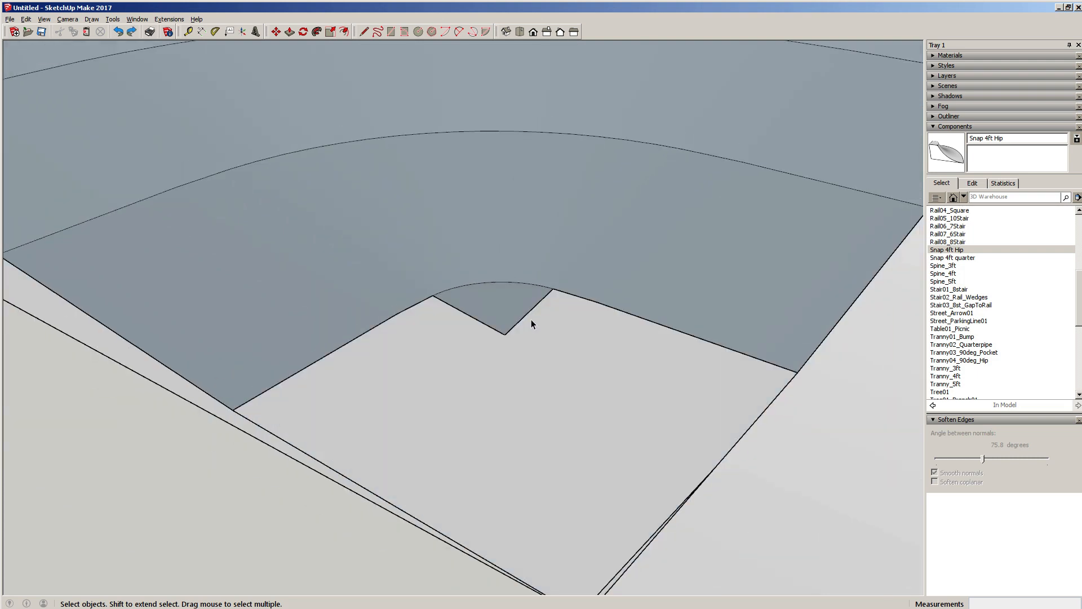
Step: Delete the small triangular face and its two straight edges beside the rounded opening at the ramp's bottom corner
double_click(458, 306)
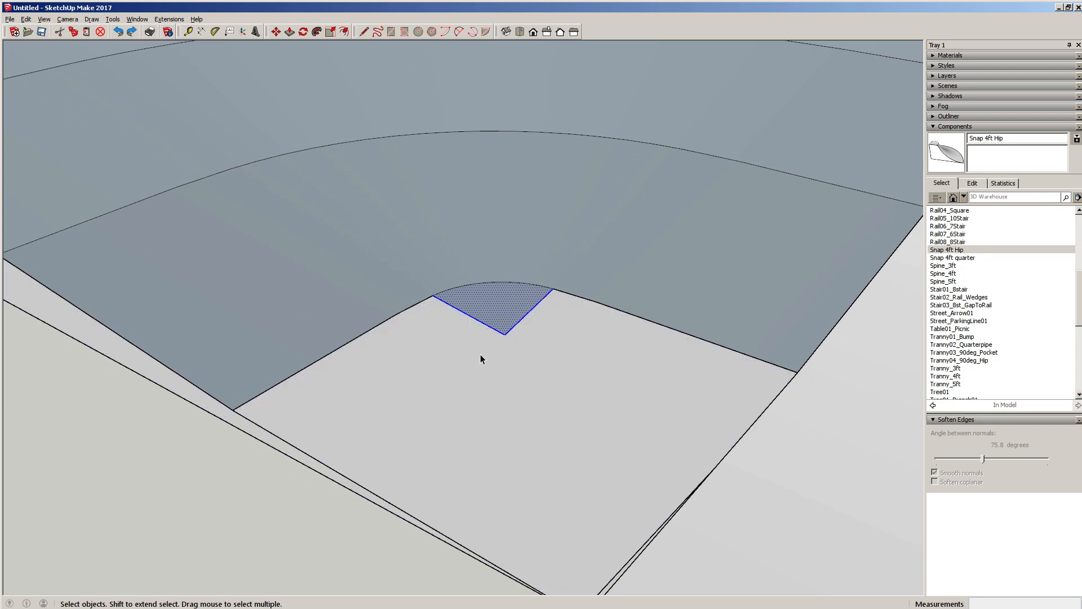
key(Delete)
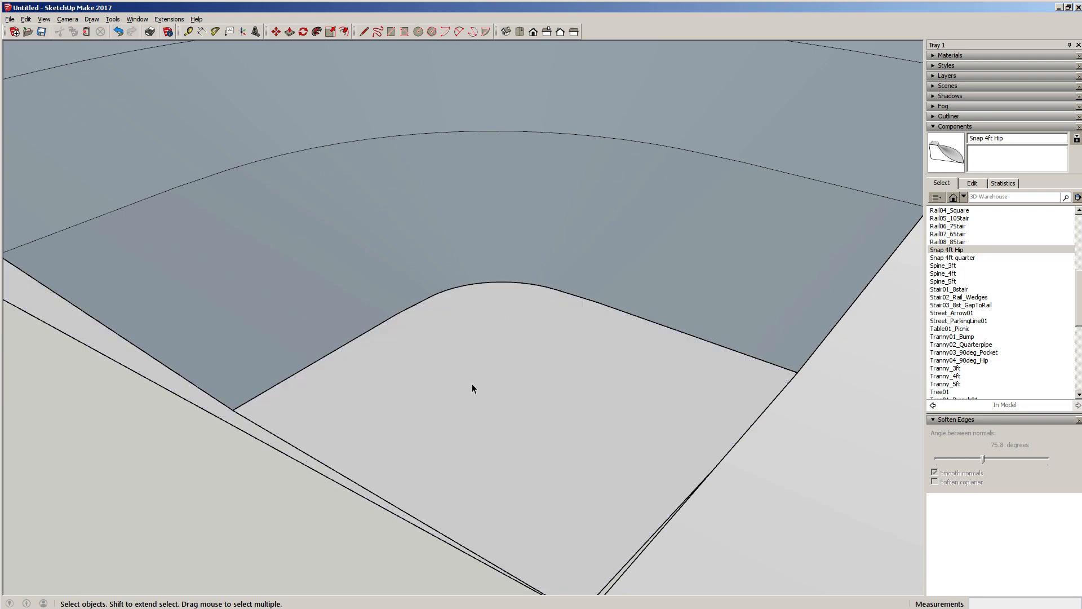
scroll(534, 374, down, 2)
middle_drag(534, 369, 538, 410)
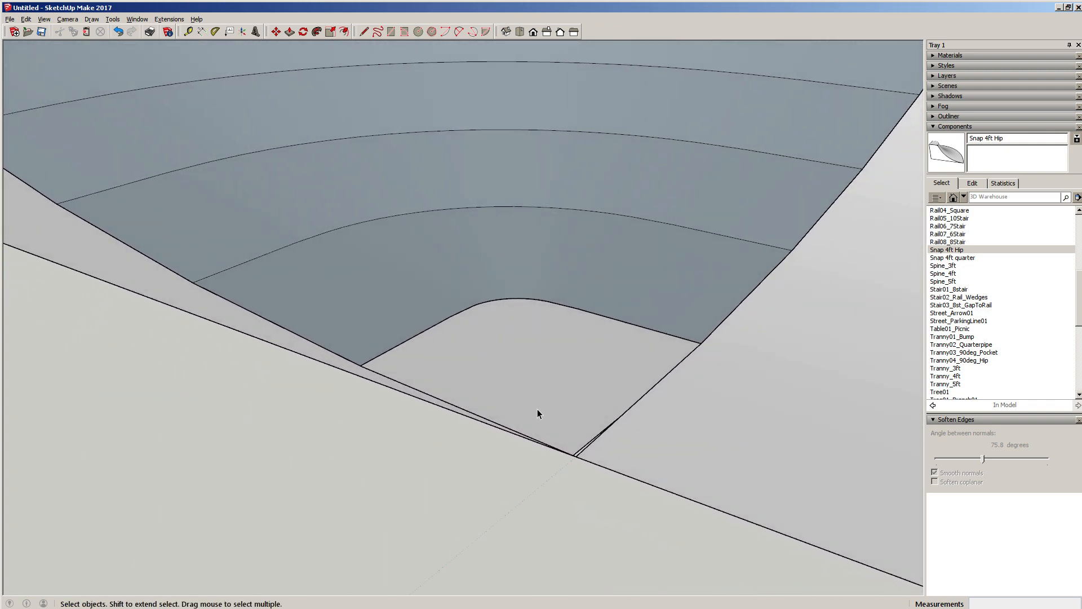
Step: Erase the misaligned straight underside edges that meet at the ramp's pointed bottom tip
click(576, 453)
click(583, 454)
scroll(616, 444, up, 4)
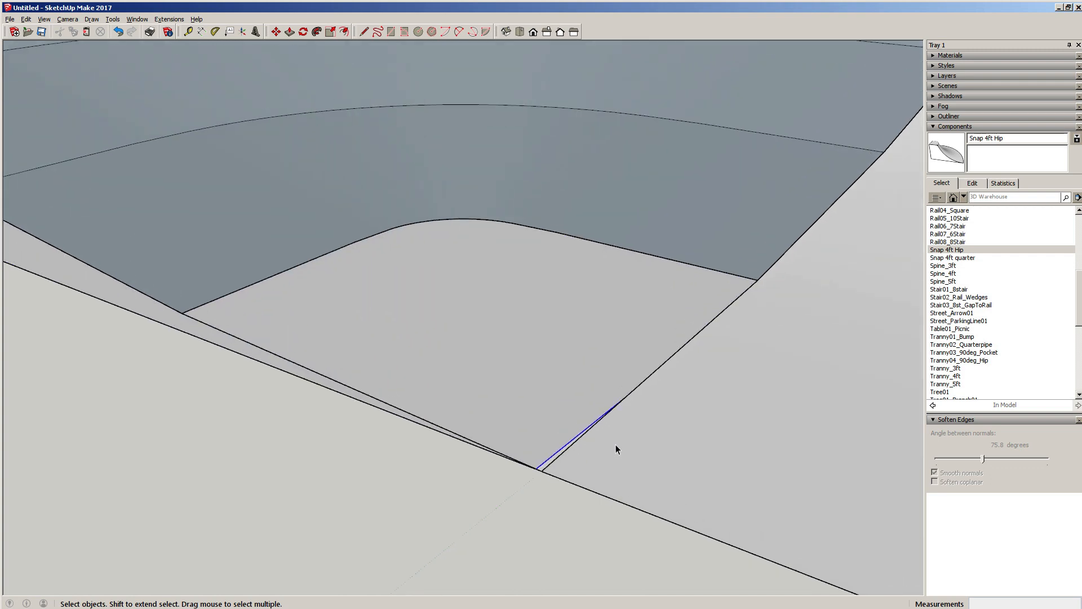
scroll(541, 478, up, 1)
scroll(395, 465, down, 5)
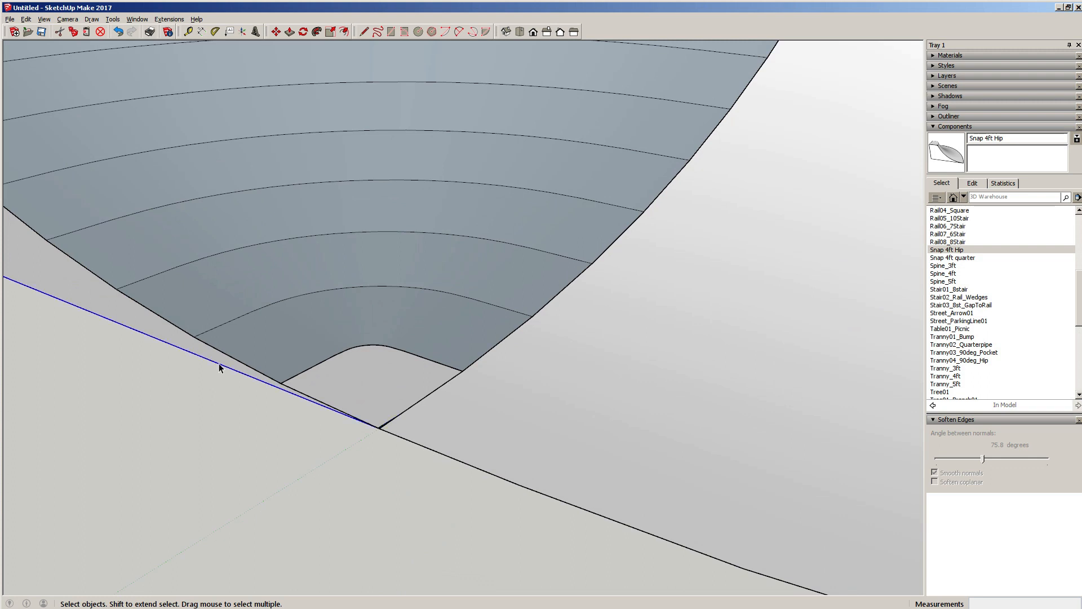
key(Delete)
scroll(406, 445, up, 5)
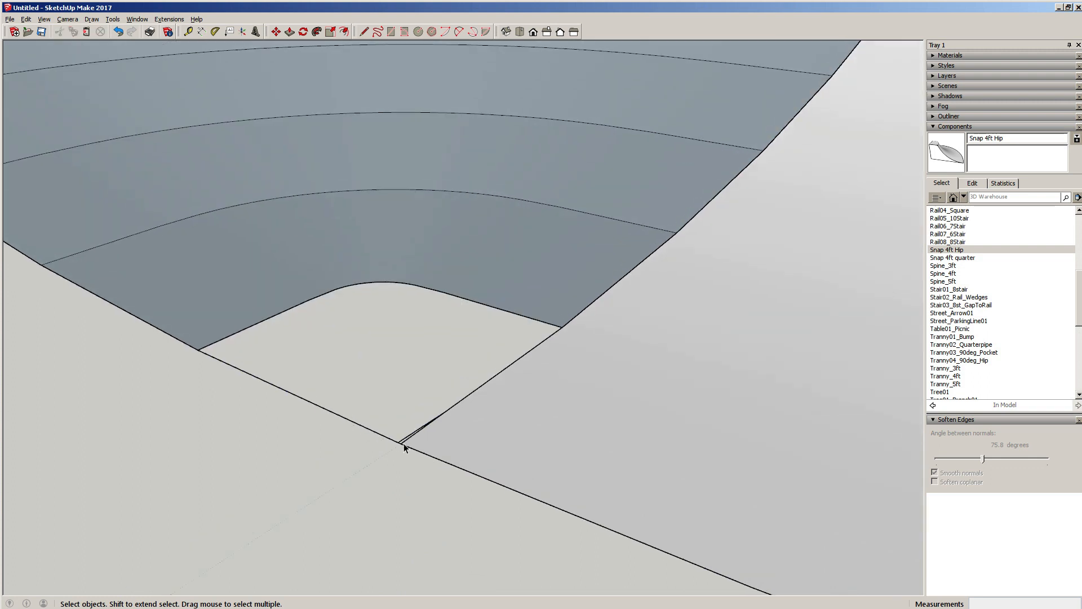
key(Delete)
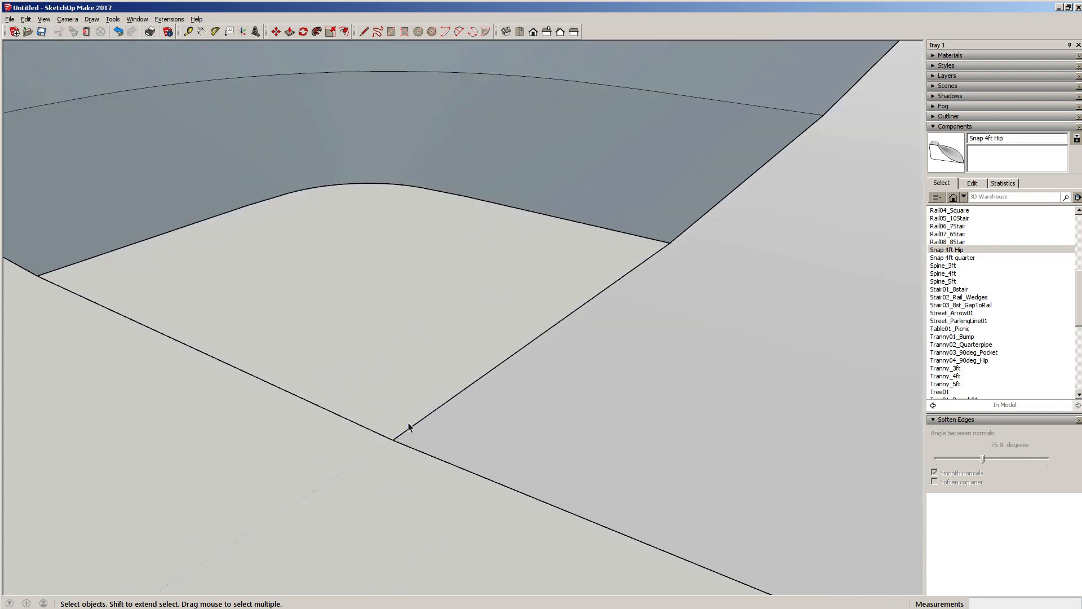
scroll(540, 397, down, 5)
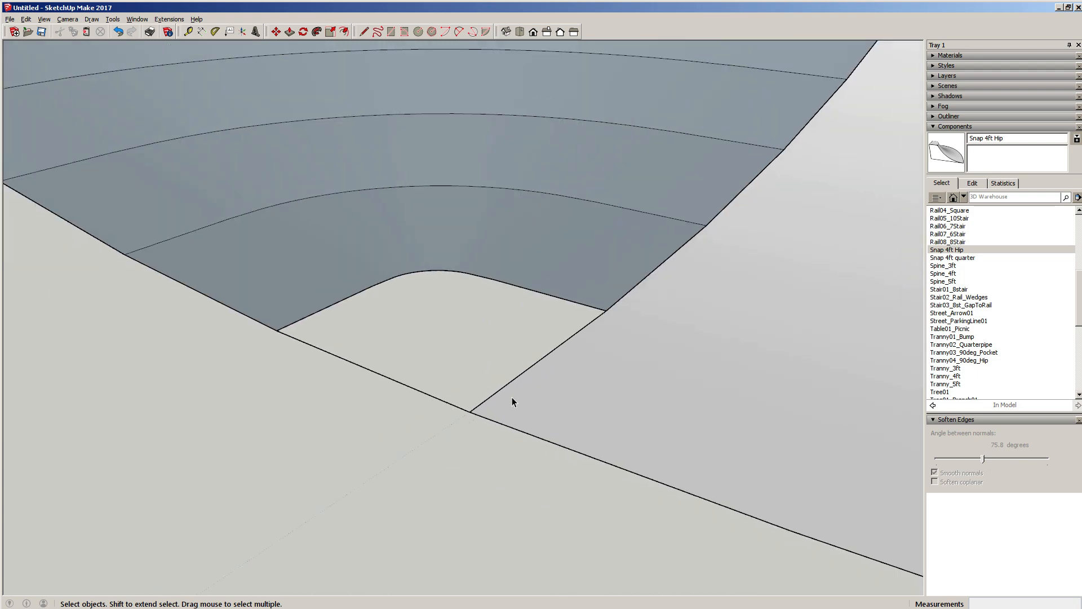
Step: Try to redraw the straight bottom edge from the ramp's outer bottom corner to the pointed tip
middle_drag(352, 382, 651, 343)
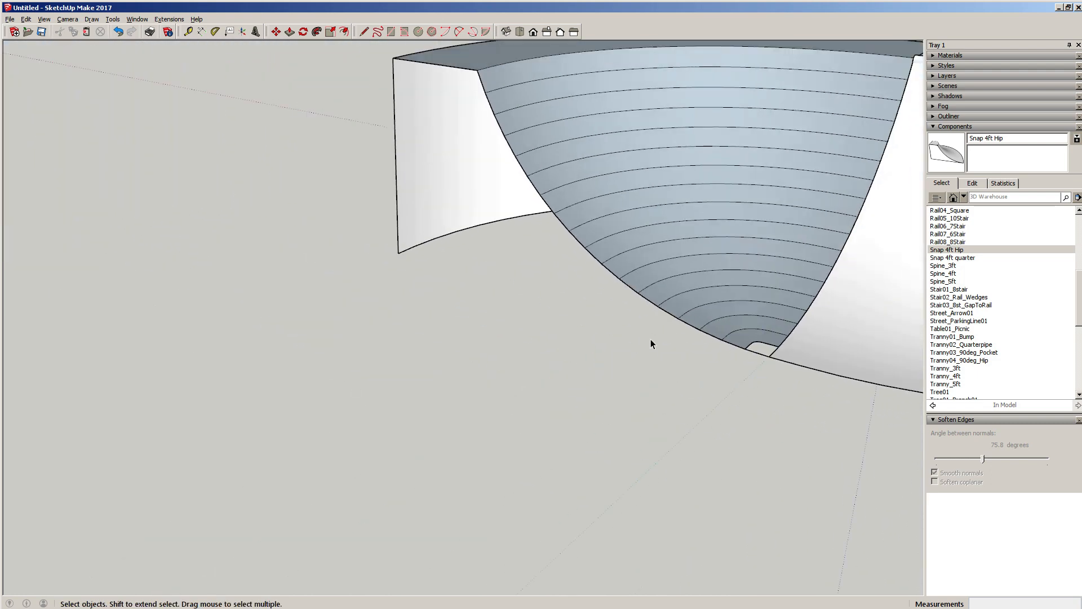
key(l)
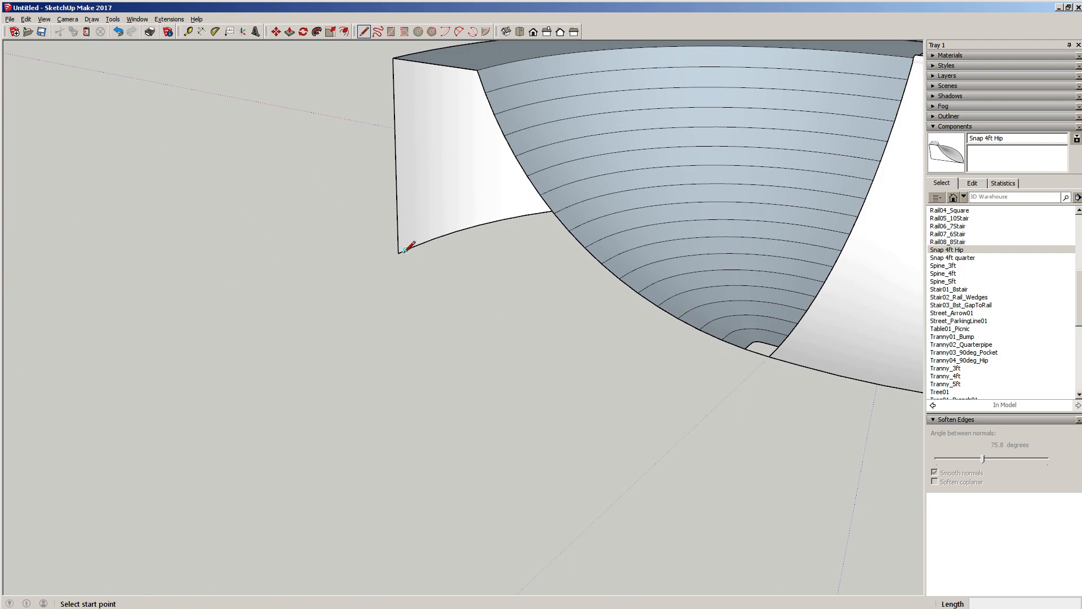
click(399, 253)
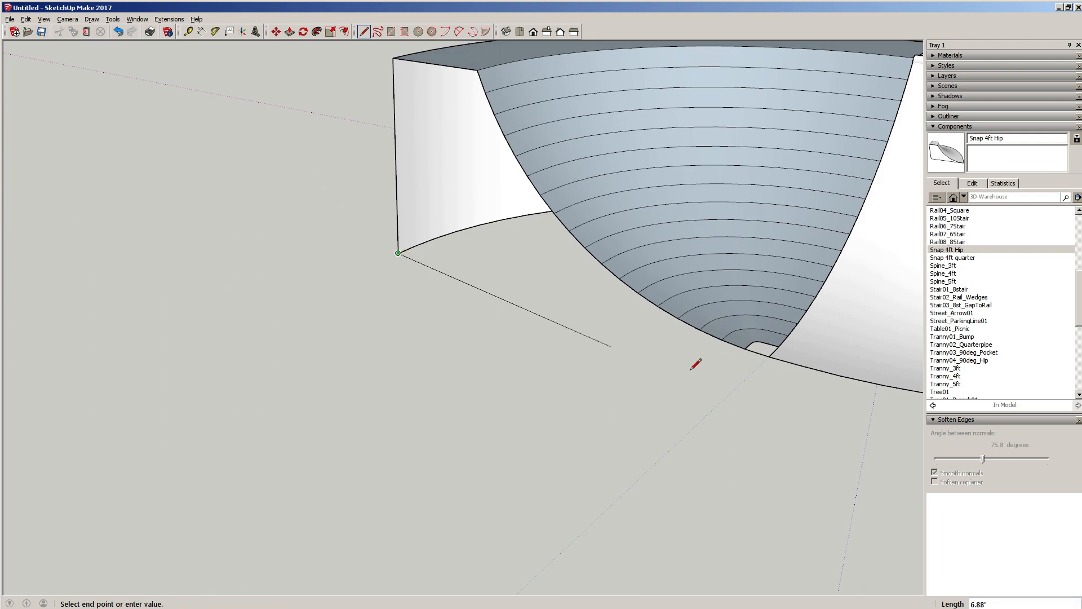
click(769, 356)
key(space)
scroll(781, 338, up, 5)
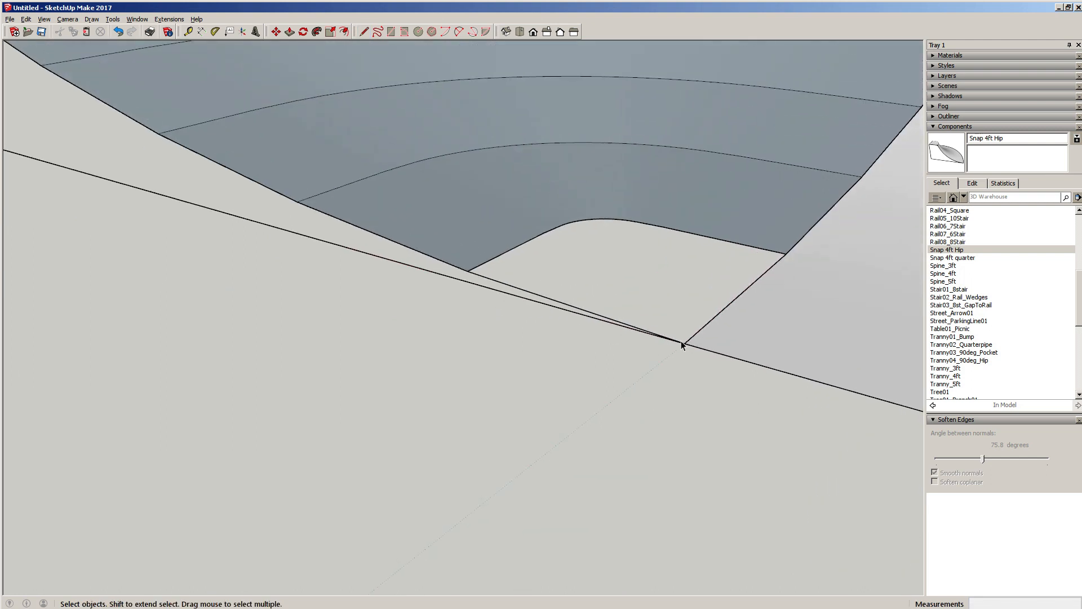
Step: Try to close the underside with a line from the pointed tip to the origin, and check the tip for gaps
mouse_move(733, 322)
middle_down()
mouse_move(637, 426)
mouse_move(639, 179)
mouse_move(646, 198)
mouse_move(747, 271)
mouse_move(742, 234)
mouse_move(842, 208)
mouse_move(820, 290)
middle_up()
key(l)
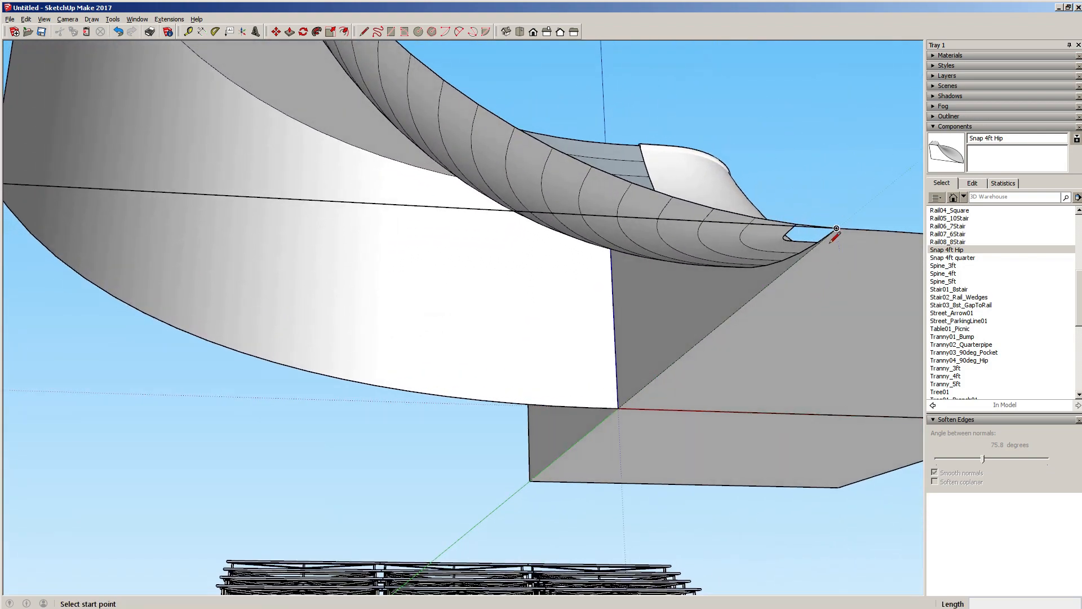
click(837, 228)
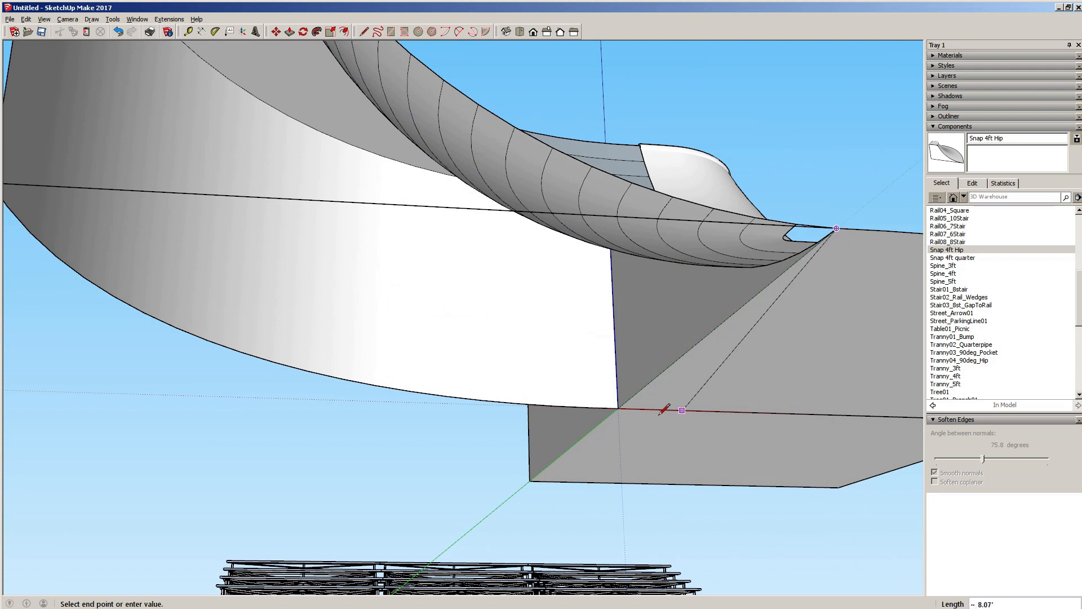
click(622, 404)
middle_drag(624, 403, 691, 362)
key(space)
scroll(564, 506, up, 6)
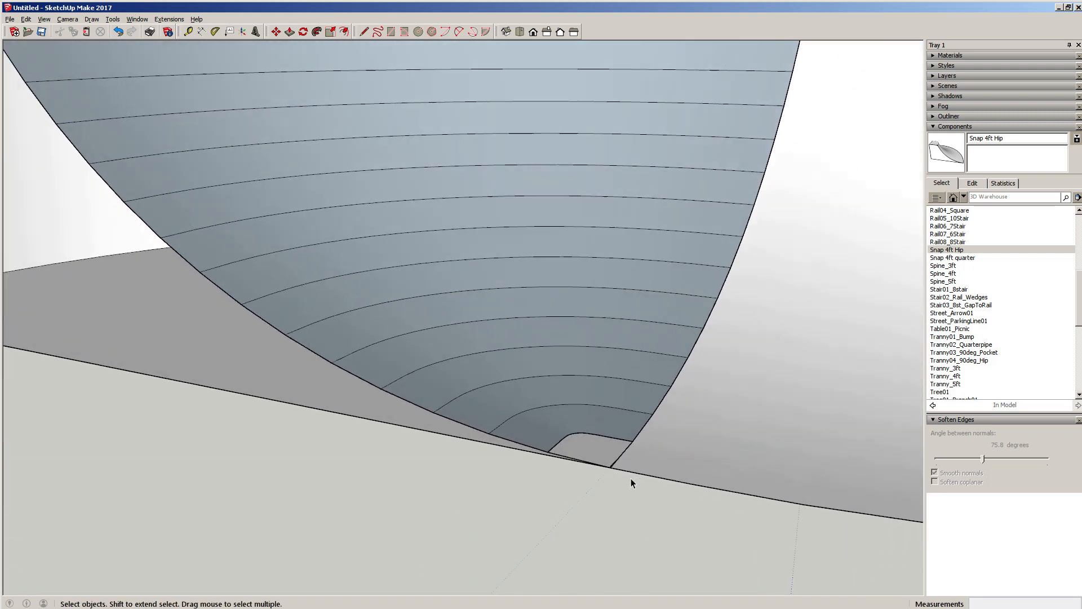
scroll(605, 461, up, 2)
scroll(604, 458, up, 3)
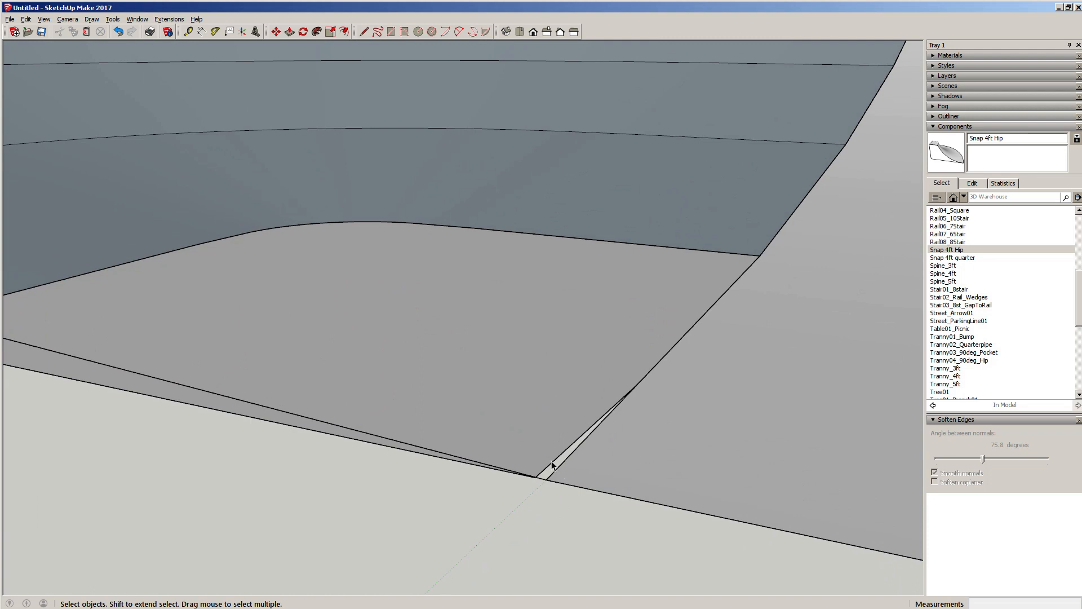
Step: Erase the two misaligned underside edges just drawn at the pointed tip
middle_drag(564, 468, 666, 424)
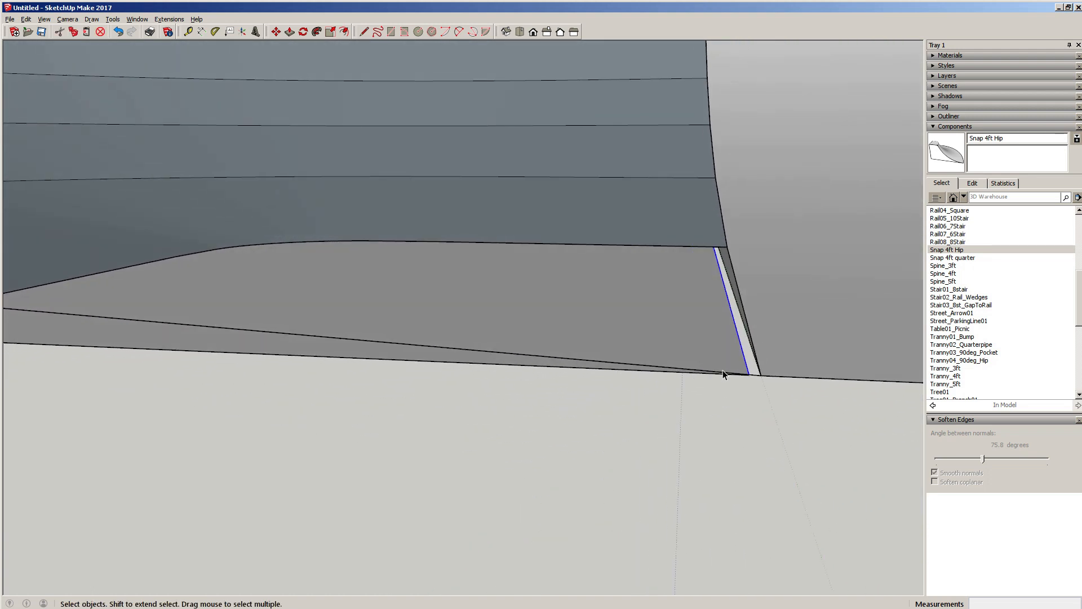
key(Delete)
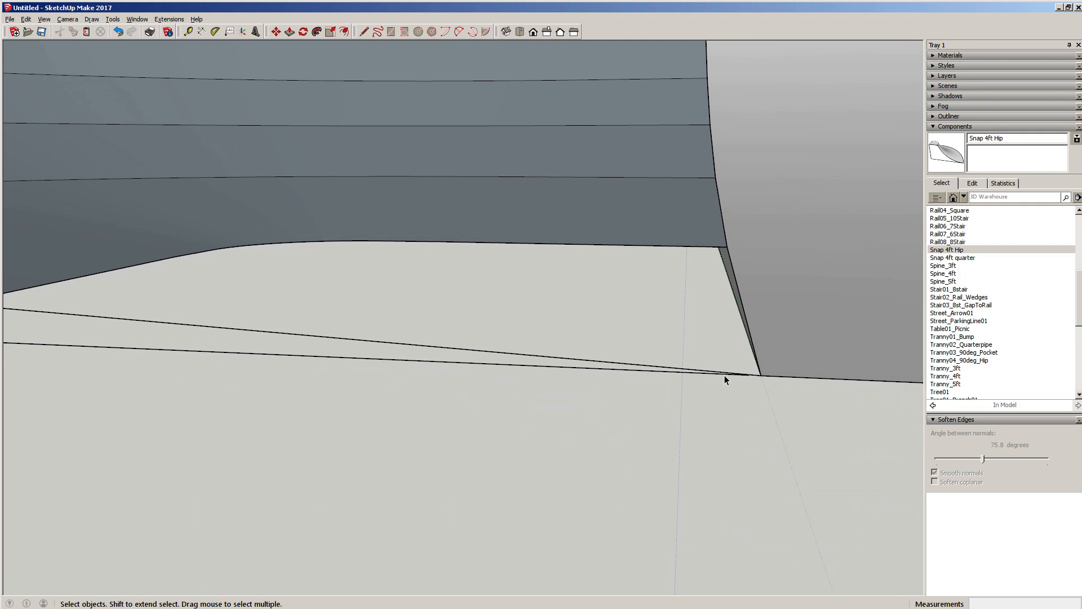
key(Delete)
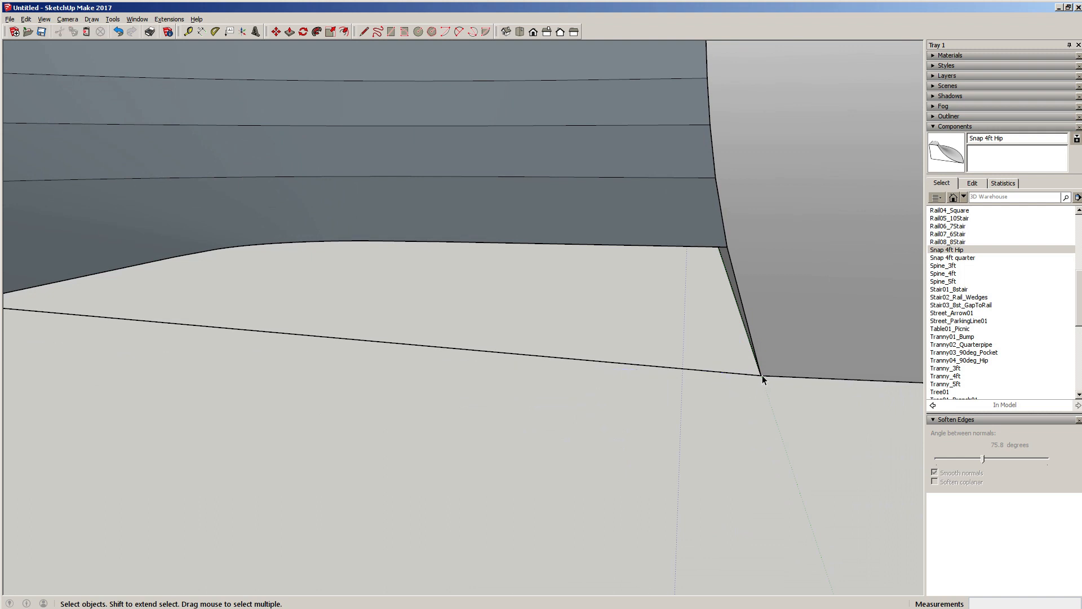
Step: Draw a line from the exact end of the pointed tip to the ramp's outer bottom corner
key(l)
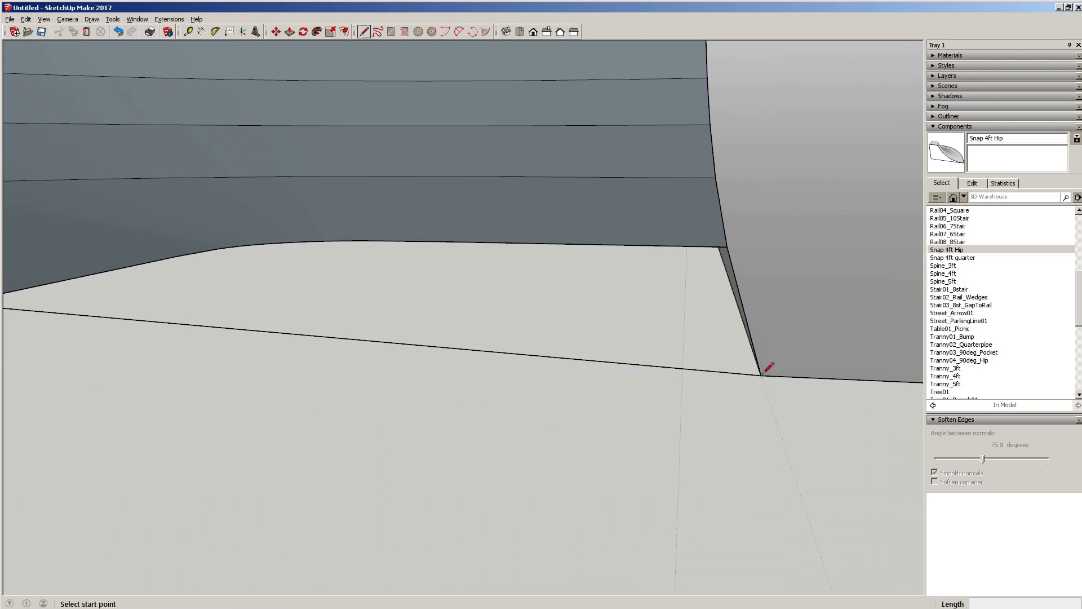
click(761, 374)
scroll(725, 411, down, 3)
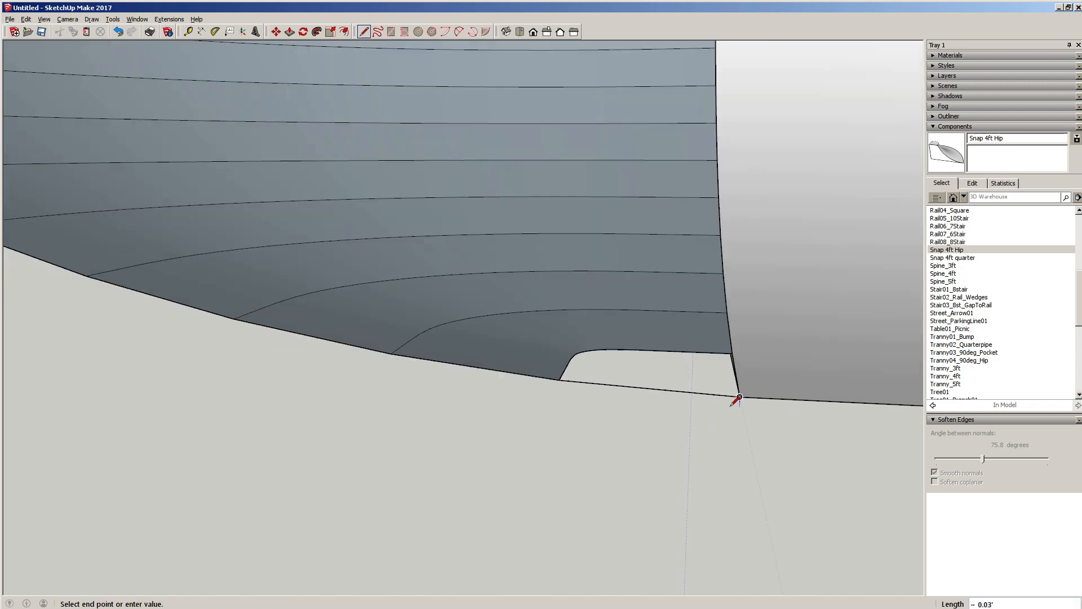
scroll(715, 401, down, 3)
scroll(592, 306, down, 3)
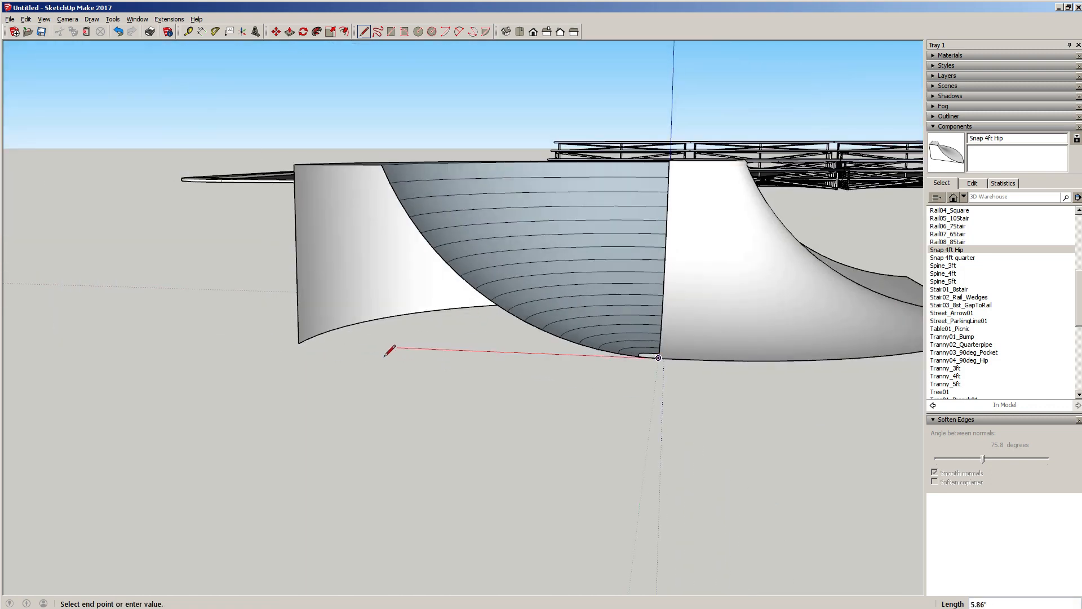
click(300, 342)
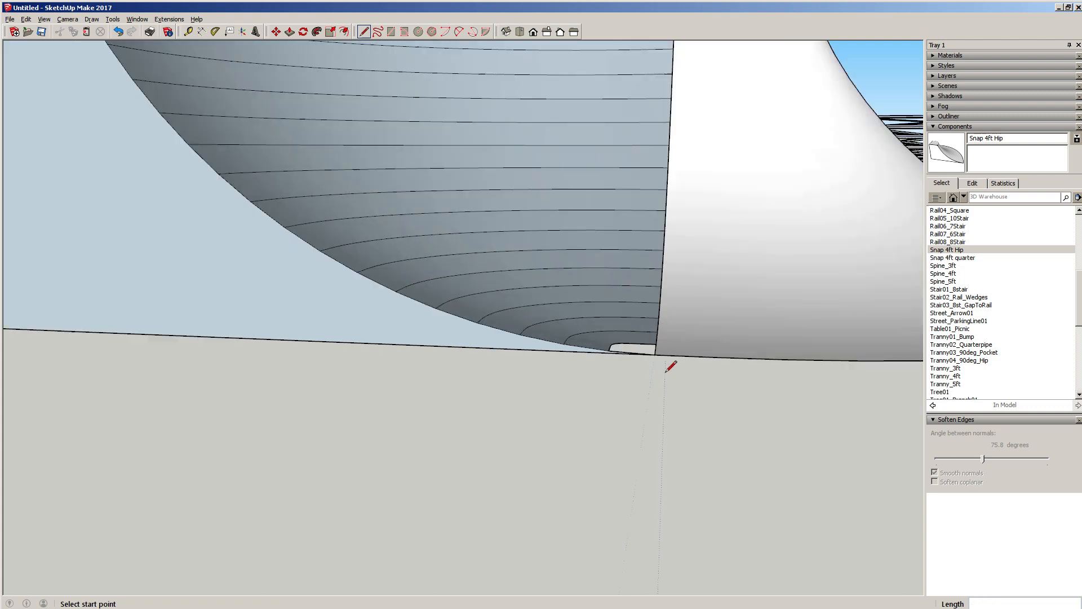
Step: Draw the remaining underside edge from the exact end of the pointed tip to the origin
scroll(649, 345, up, 4)
middle_drag(682, 347, 679, 165)
click(680, 164)
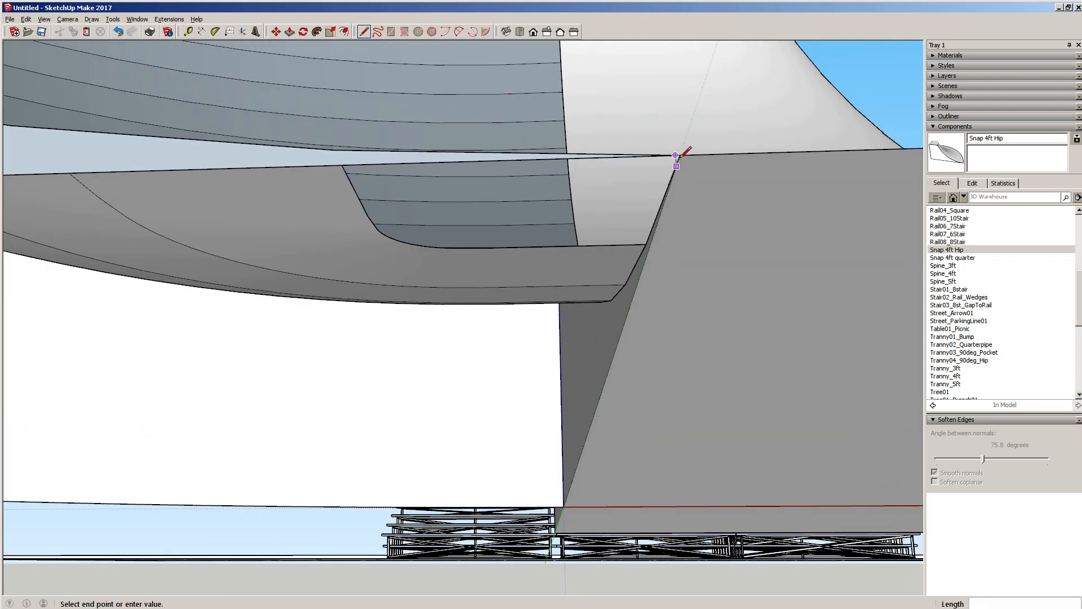
scroll(682, 154, up, 1)
click(688, 145)
click(682, 139)
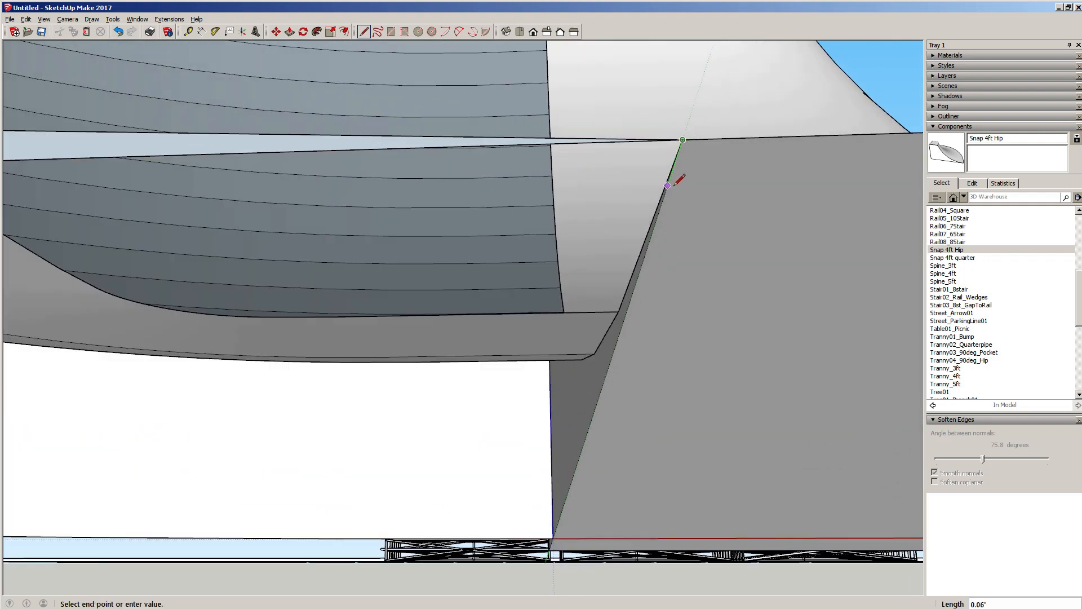
middle_drag(572, 466, 522, 435)
click(474, 492)
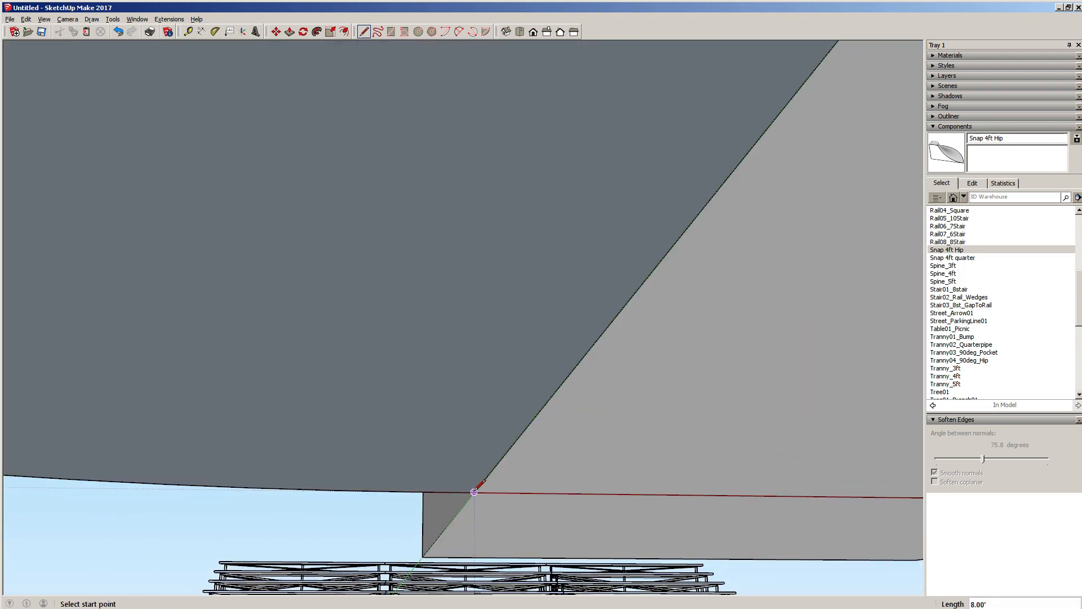
key(space)
Step: Draw a line across the opening at the tip, connecting the two lowest side corners of the curved surface
middle_drag(645, 374, 475, 554)
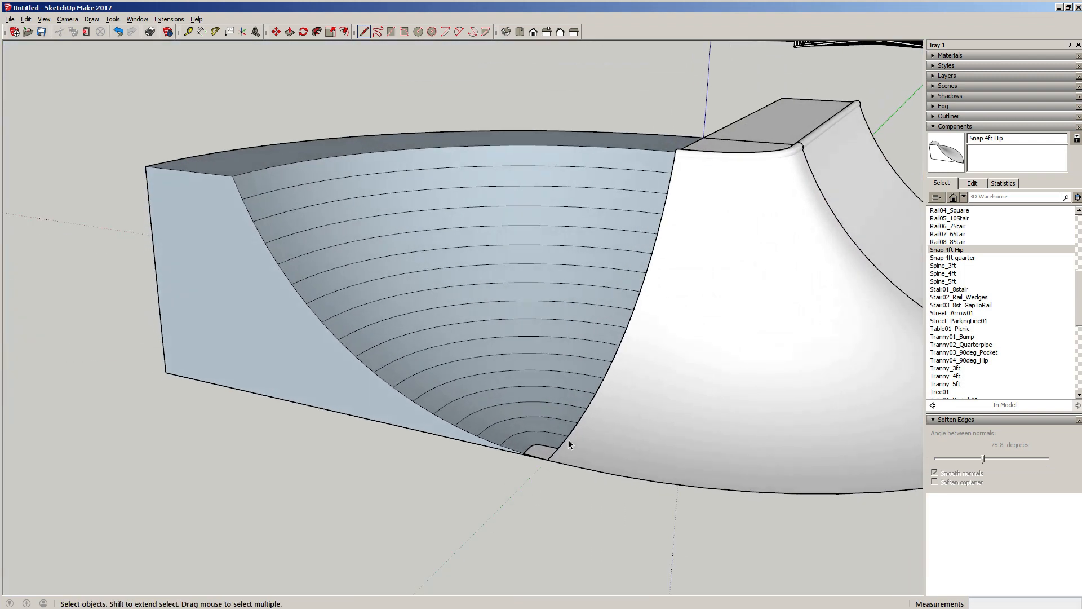
scroll(569, 443, up, 5)
middle_drag(551, 500, 688, 419)
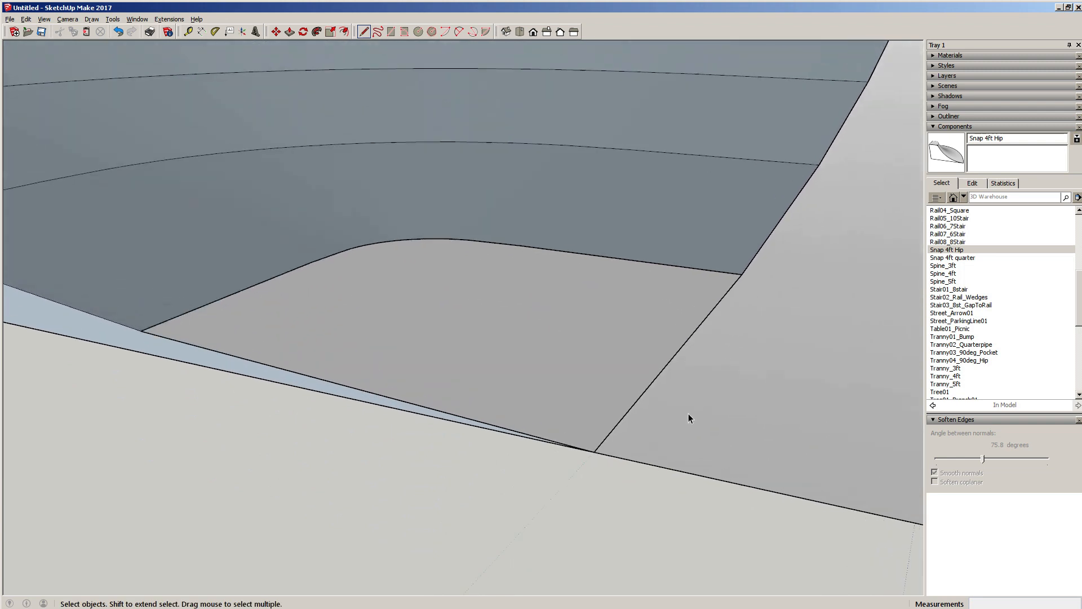
drag(441, 529, 772, 353)
middle_drag(707, 384, 571, 394)
key(l)
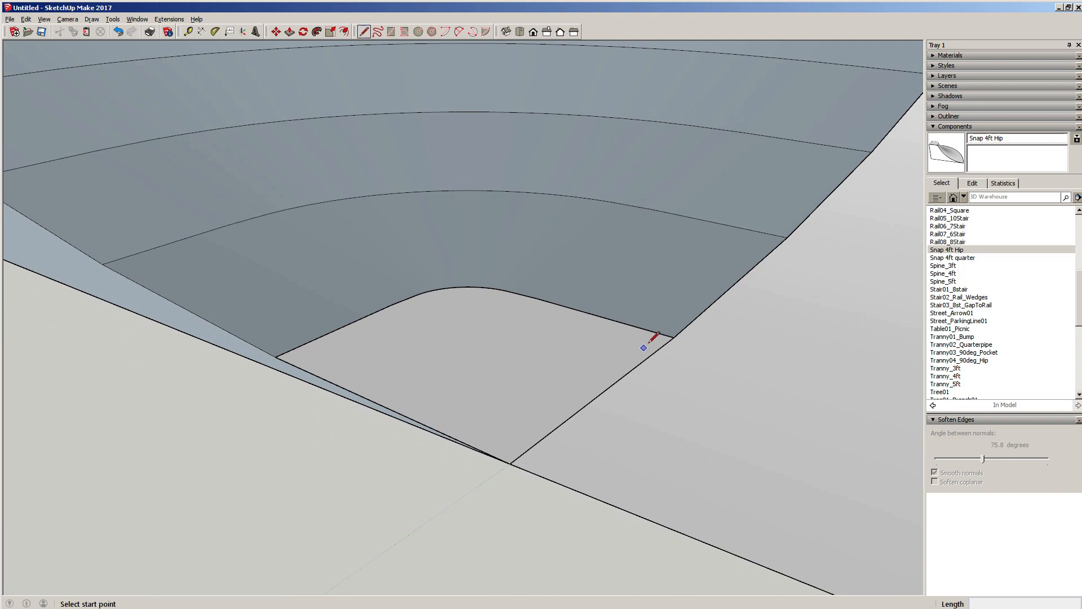
click(674, 337)
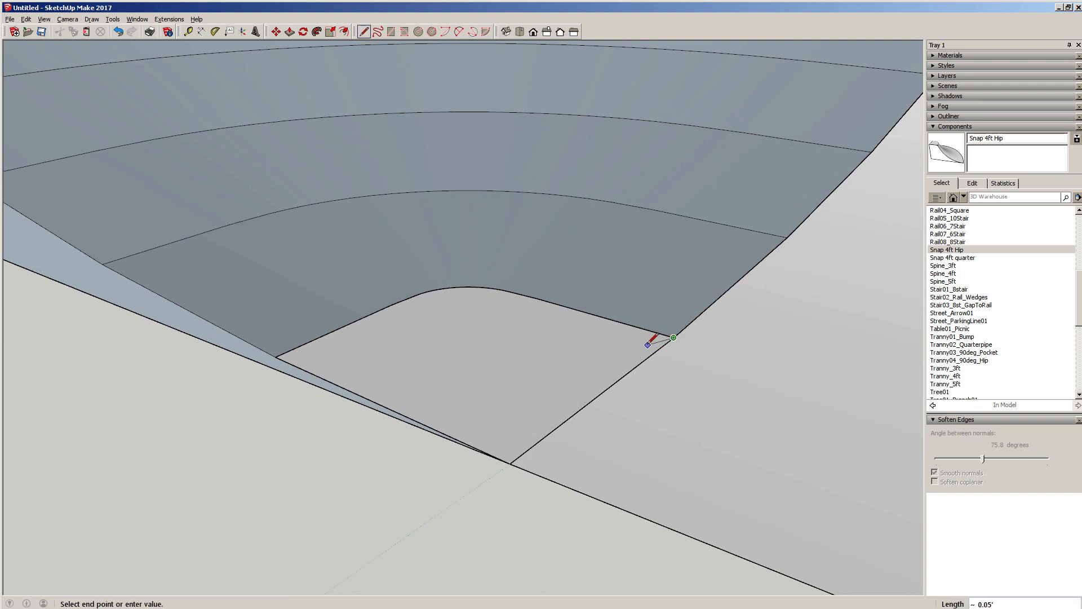
click(277, 357)
key(space)
middle_drag(417, 386, 510, 441)
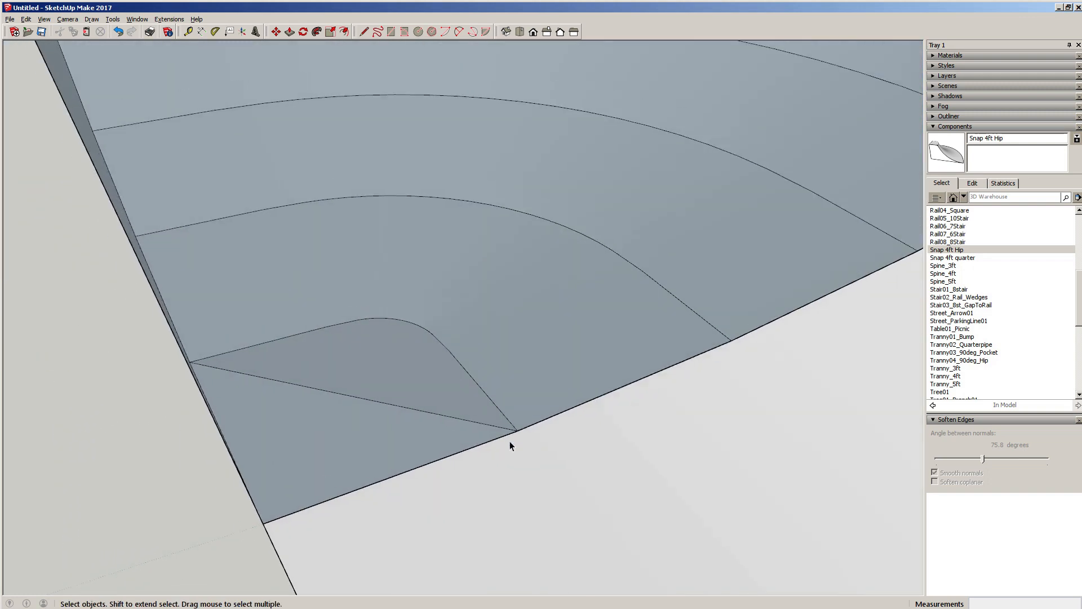
scroll(509, 441, up, 2)
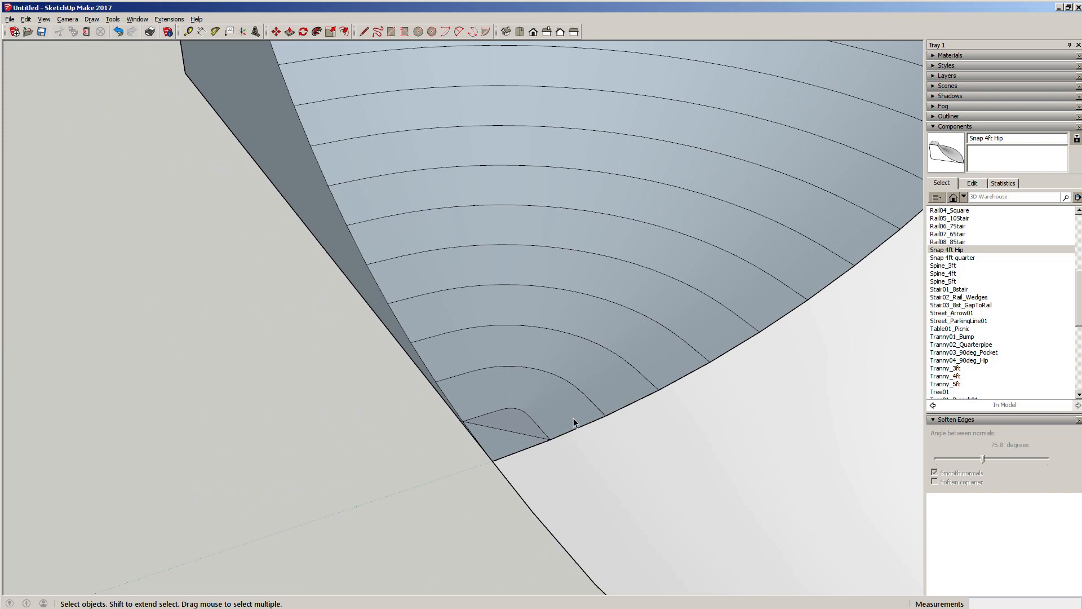
Step: Select all connected geometry of the curved ramp and reverse its faces
scroll(569, 432, down, 5)
middle_drag(661, 242, 562, 211)
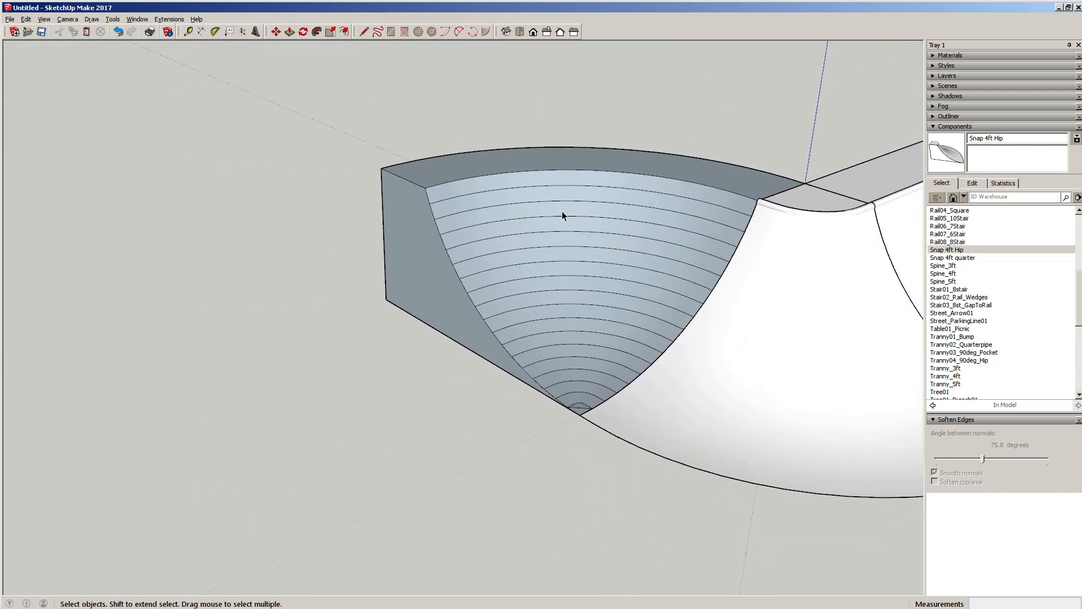
triple_click(563, 211)
right_click(563, 263)
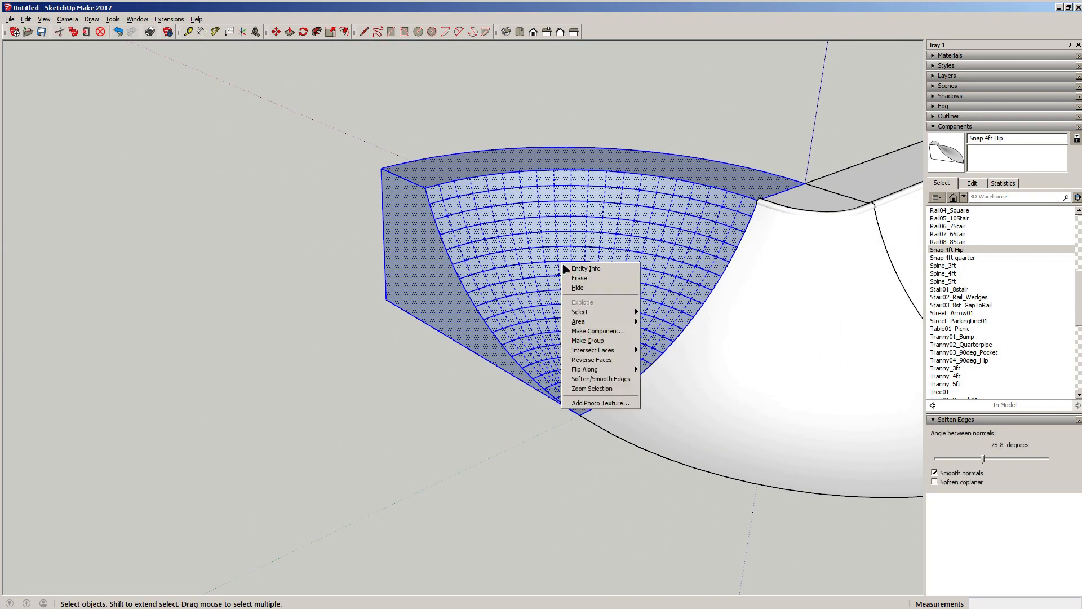
click(595, 360)
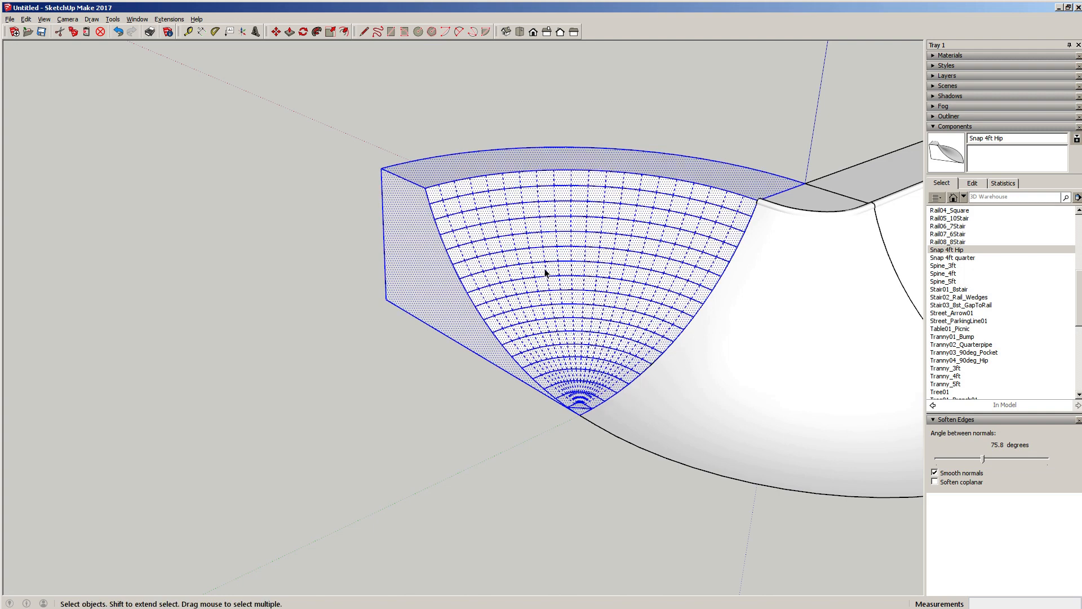
Step: Group the selected geometry of the curved ramp
right_click(545, 270)
click(572, 347)
click(279, 303)
Step: Soften the curved ramp group's edges with the angle between normals at 31.1 degrees
middle_drag(588, 321, 806, 307)
shift+middle_drag(642, 288, 445, 358)
click(260, 292)
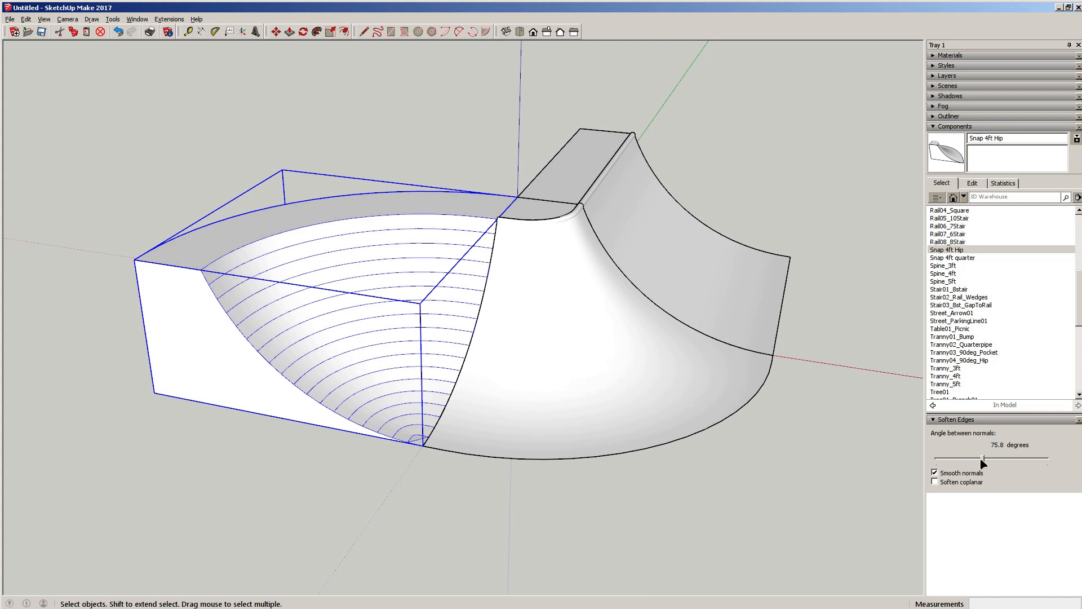
drag(982, 462, 942, 464)
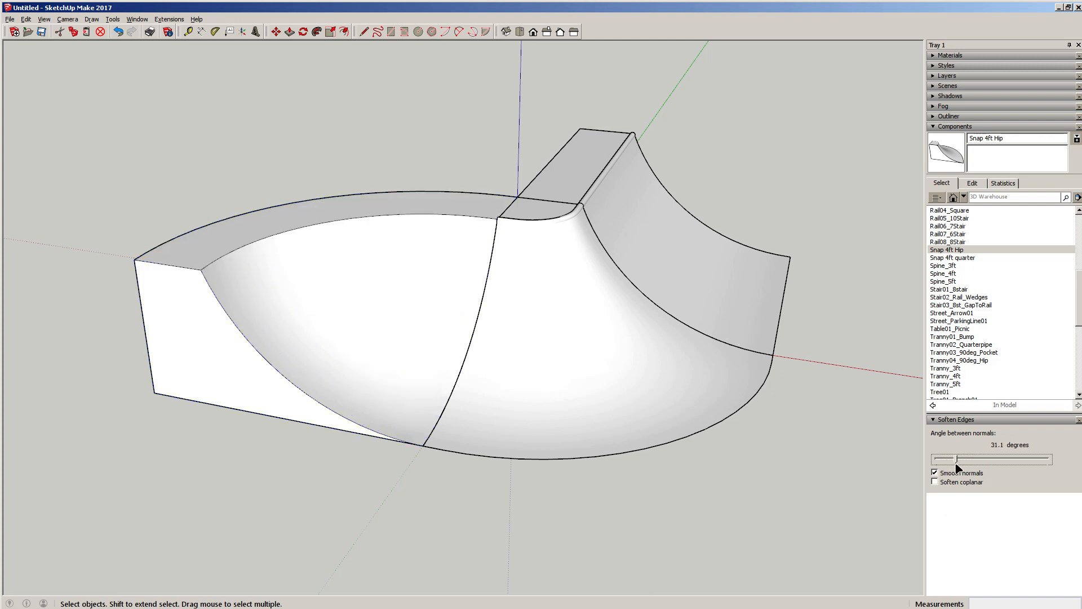
click(337, 174)
Step: Inside the curved ramp group, select and copy the two curved edges along the top deck
middle_drag(462, 327, 378, 294)
scroll(464, 247, up, 5)
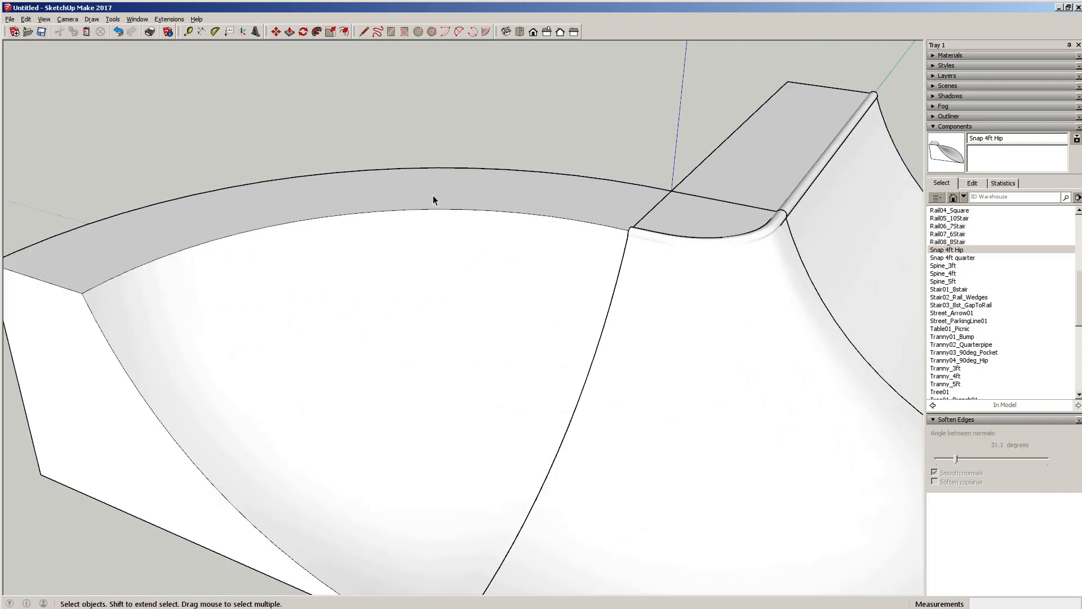
click(432, 196)
click(444, 206)
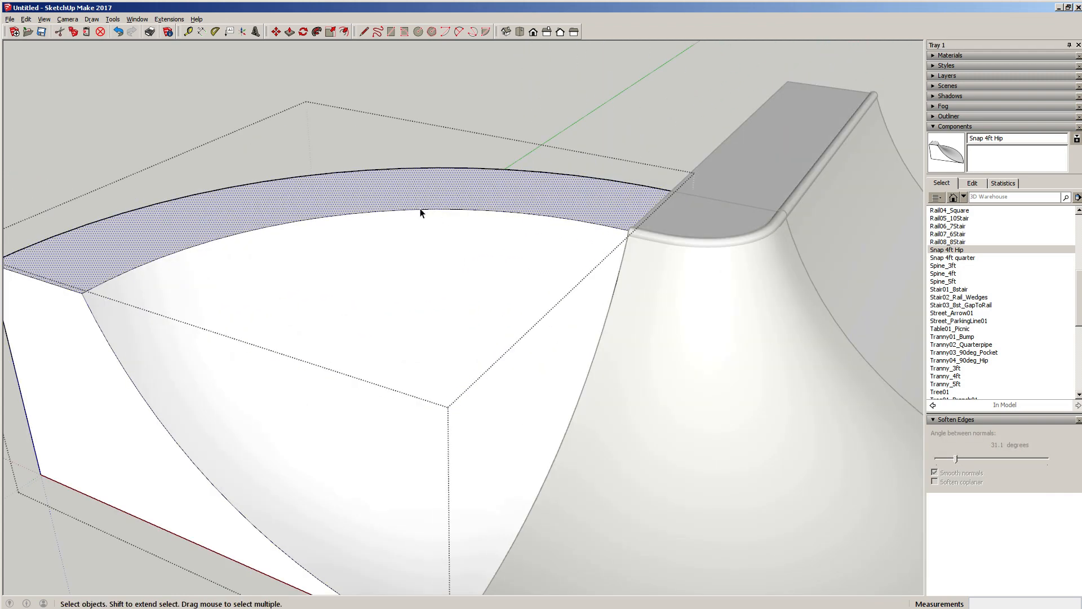
click(395, 212)
click(395, 210)
middle_drag(420, 248, 321, 136)
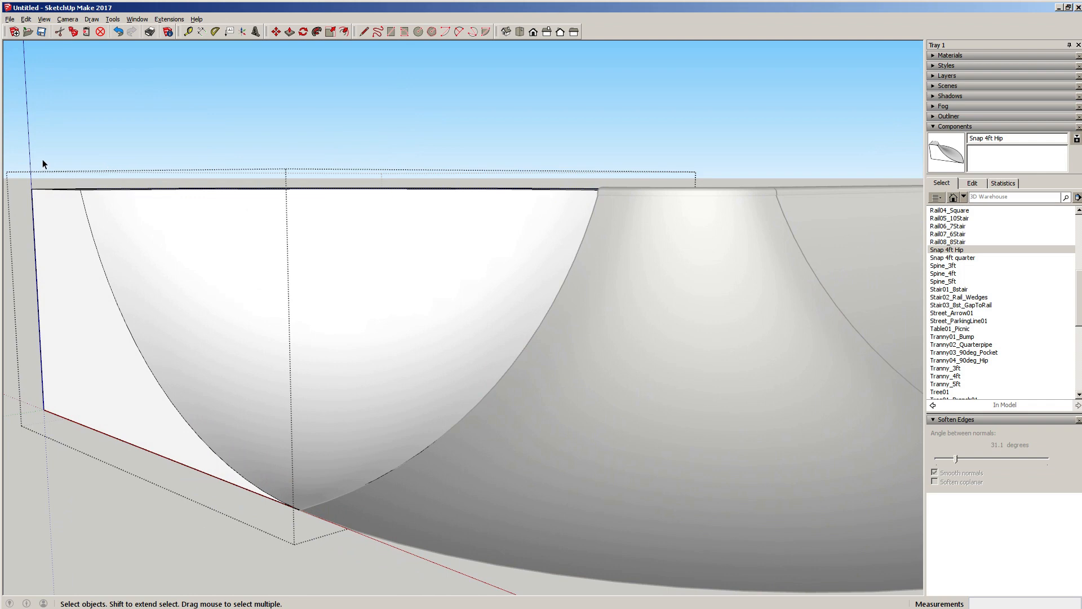
drag(42, 159, 640, 207)
middle_drag(367, 230, 371, 364)
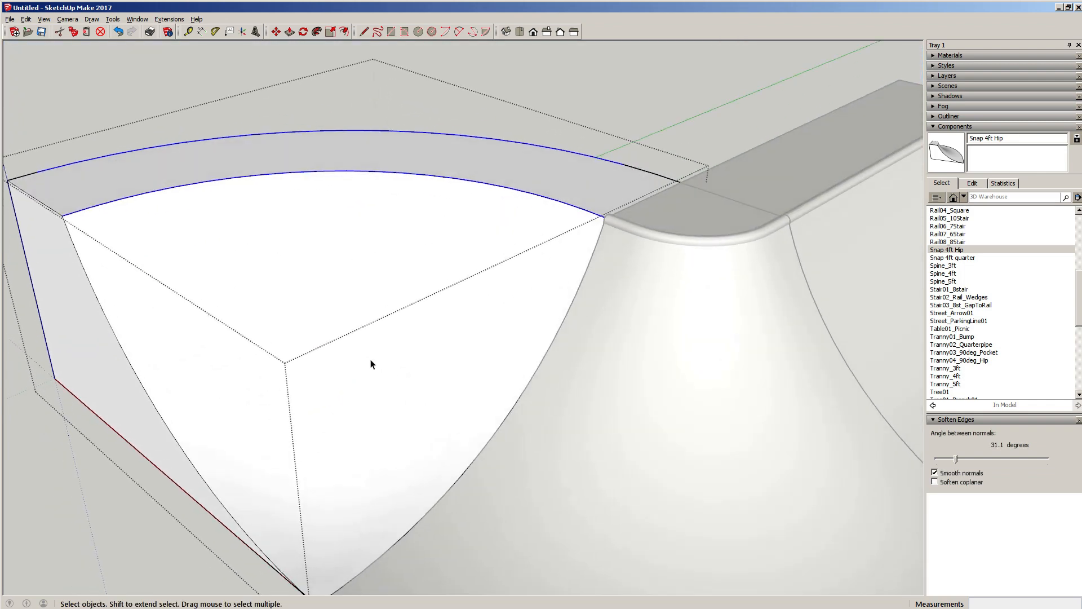
scroll(601, 225, up, 2)
scroll(602, 258, down, 5)
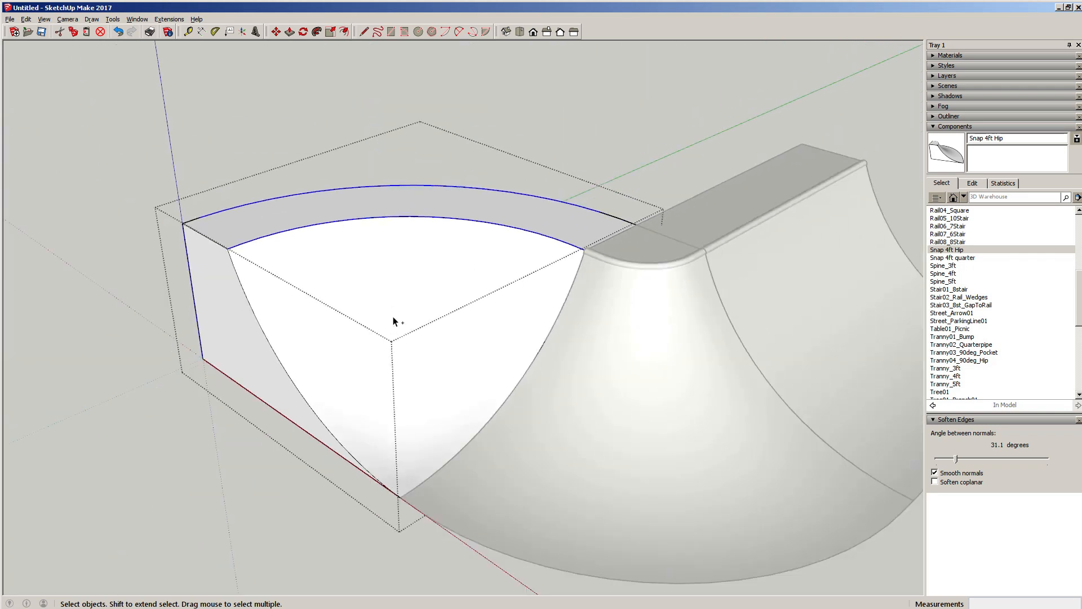
Step: Close the ramp group and paste the copied top arcs in place outside it
click(144, 103)
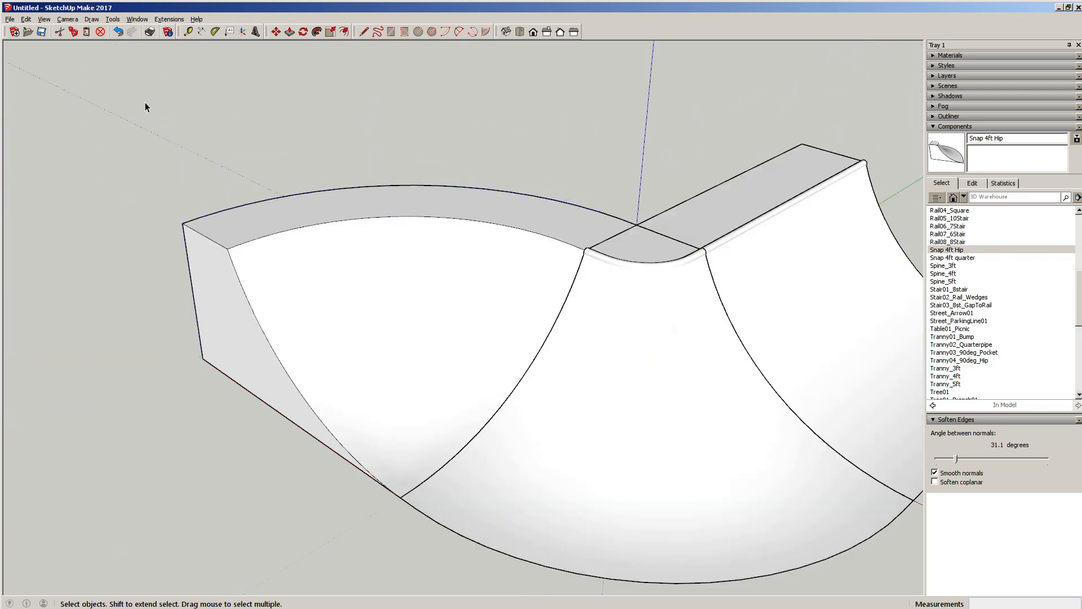
click(27, 19)
click(39, 79)
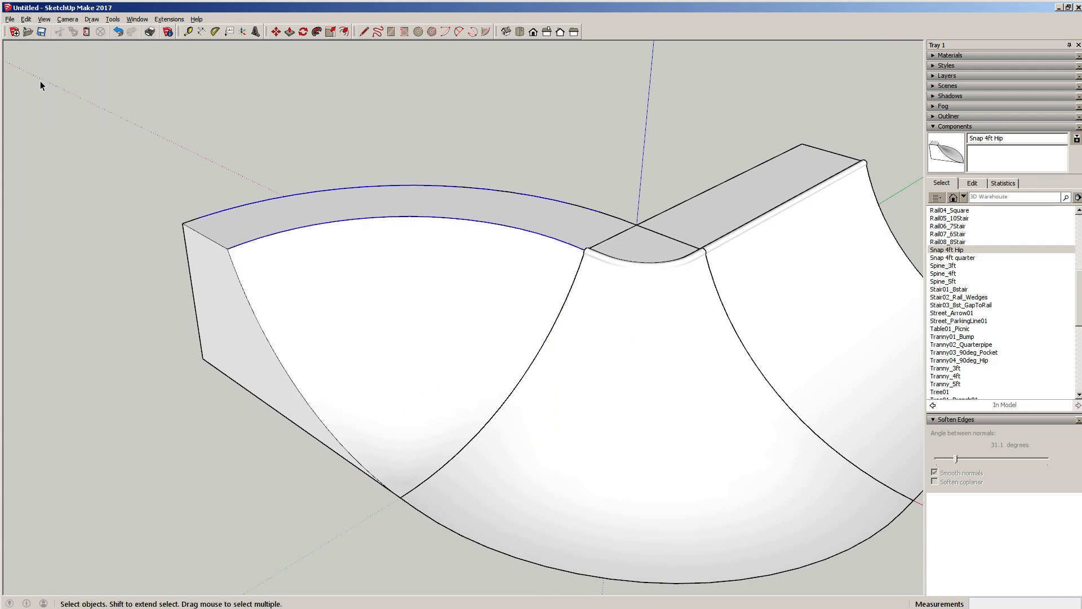
middle_drag(290, 284, 391, 277)
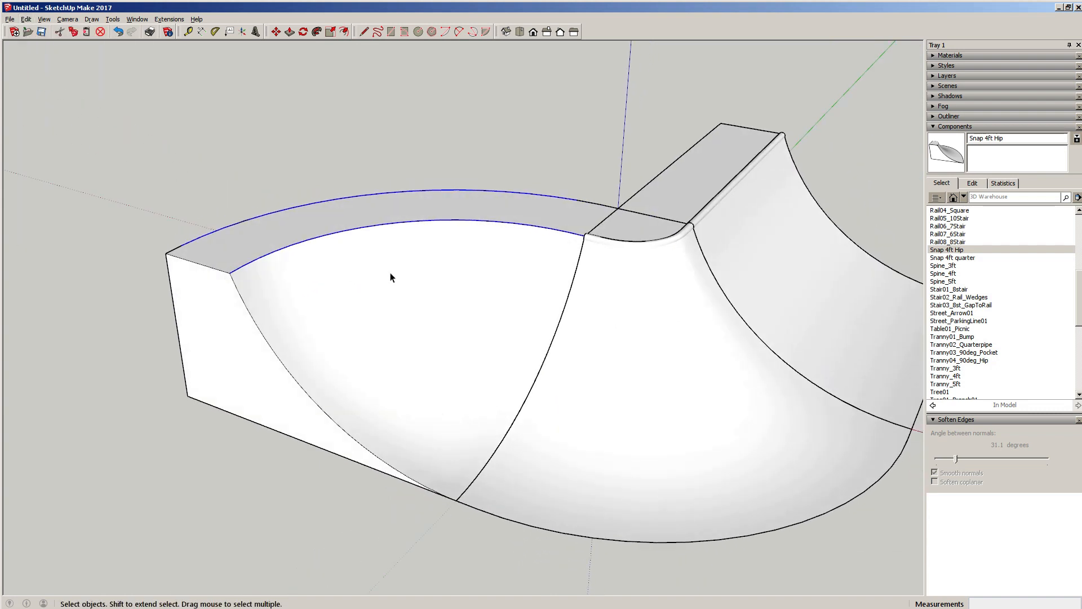
Step: Move the curved ramp group along the red axis, away from the hip and the pasted arcs
scroll(413, 389, down, 2)
click(414, 388)
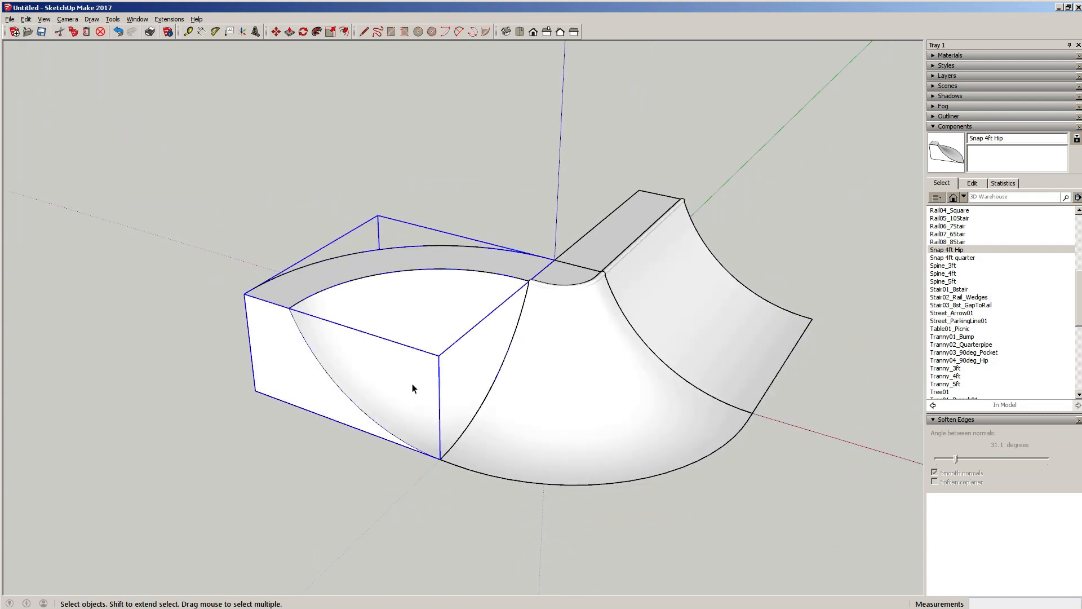
key(m)
click(374, 506)
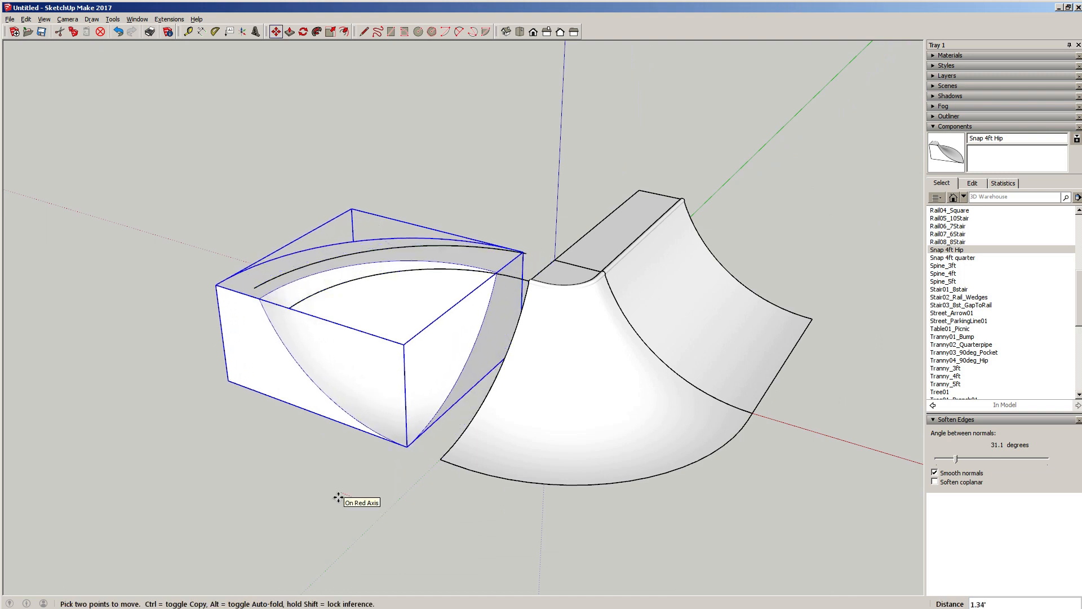
key(Return)
Step: Delete the outer of the two pasted arcs, keeping the inner one as the coping path
key(space)
scroll(409, 254, up, 3)
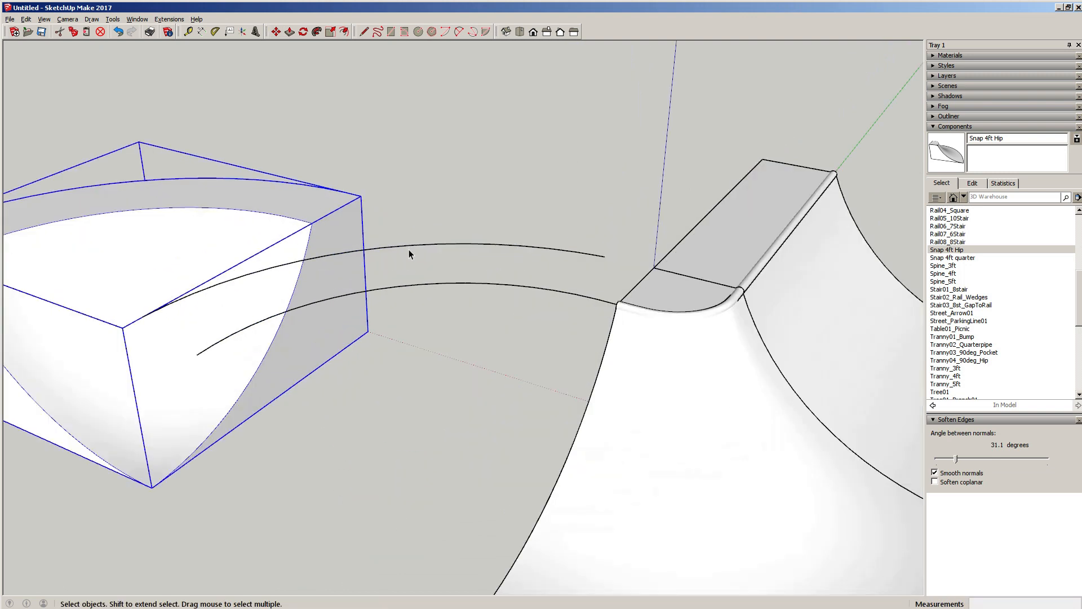
click(427, 246)
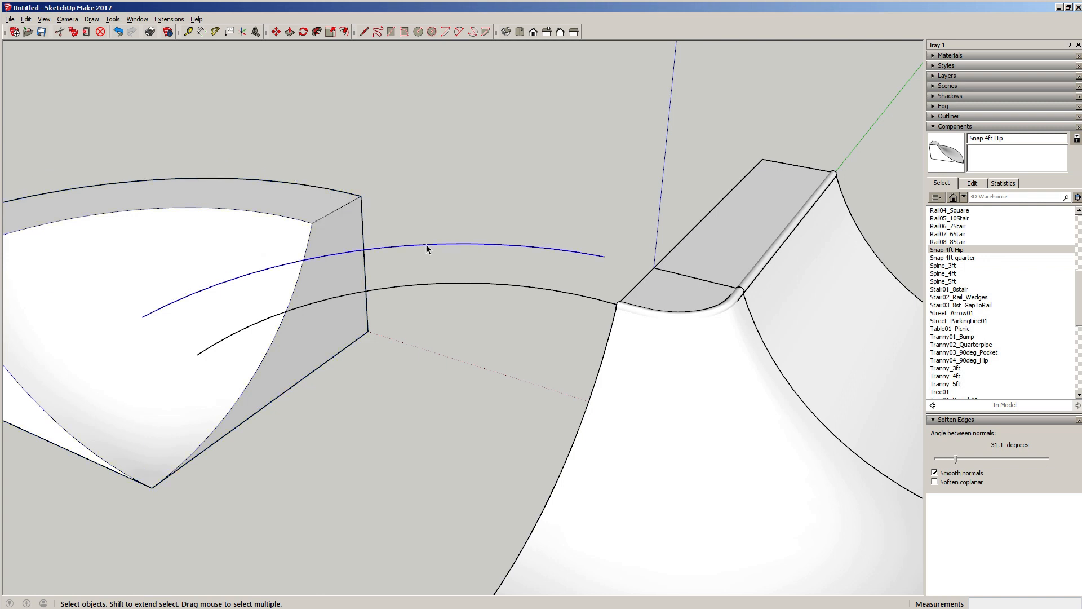
key(Delete)
scroll(434, 363, down, 3)
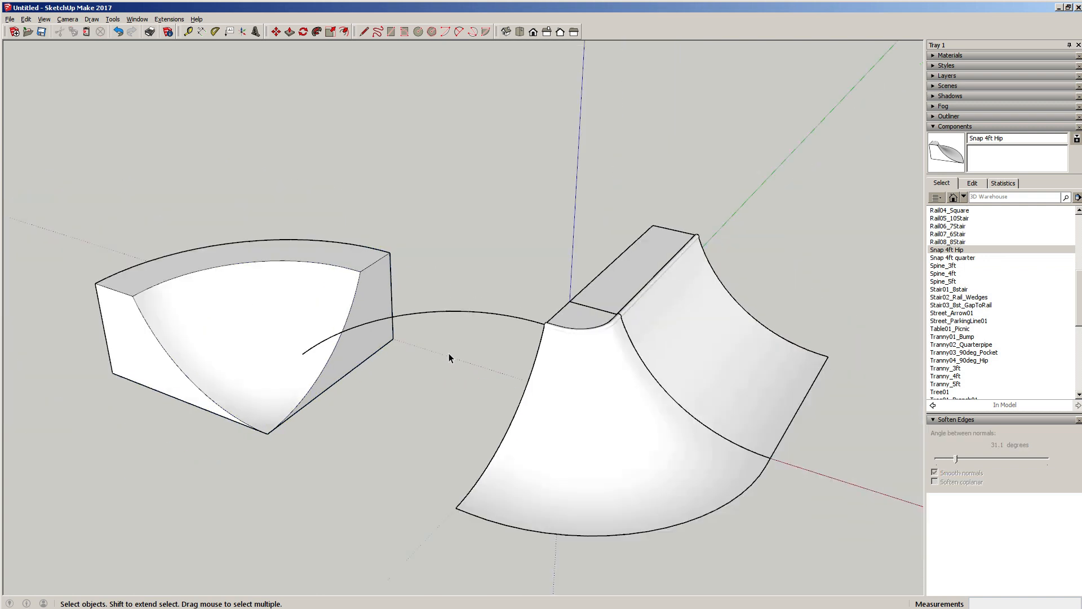
Step: Move the curved ramp group 8 ft back along the red axis against the hip
click(281, 359)
key(m)
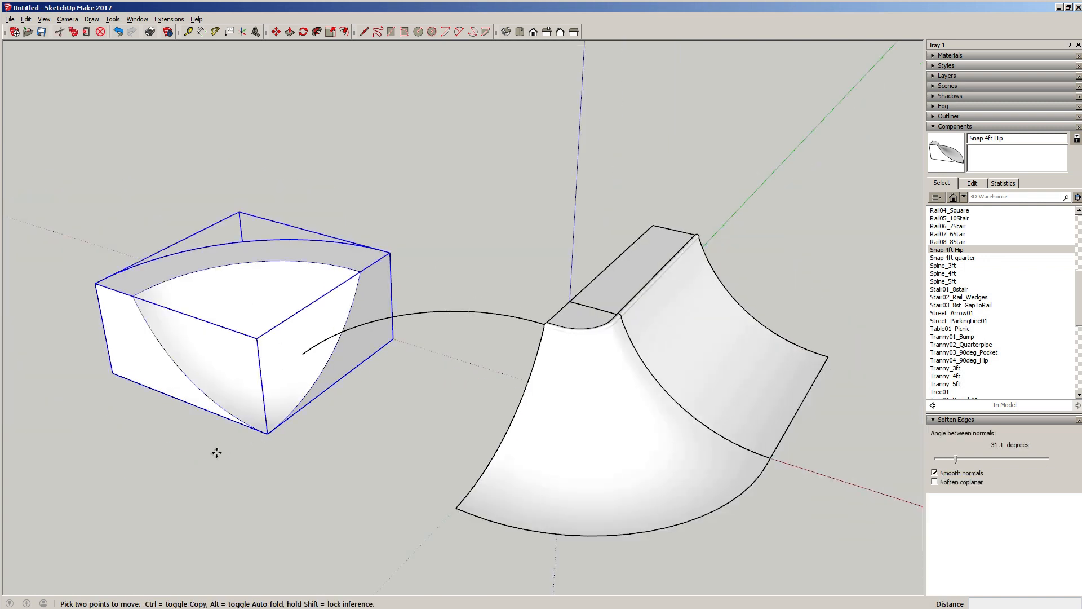
click(217, 453)
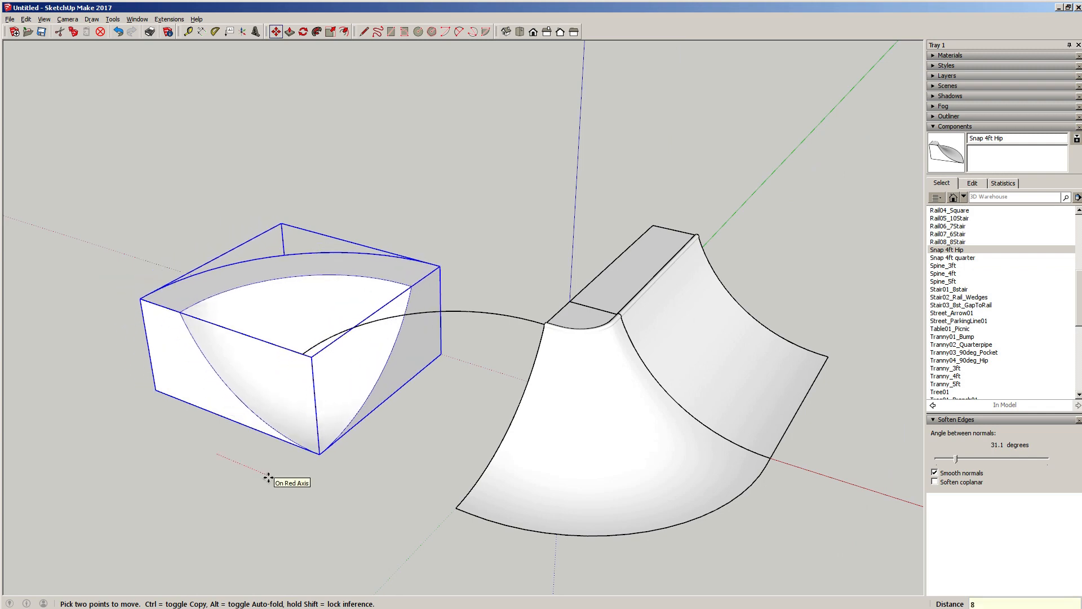
text(8)
key(Return)
key(space)
click(239, 231)
Step: Copy the end face of the hip's coping from inside its group and paste it in place outside the group
middle_drag(239, 231, 644, 302)
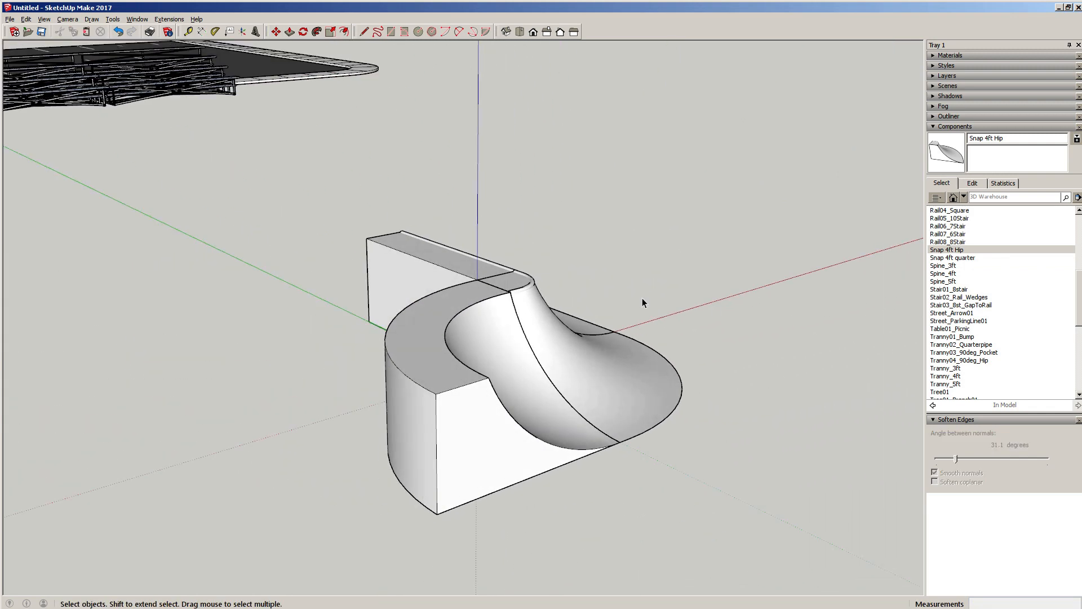
scroll(520, 316, up, 10)
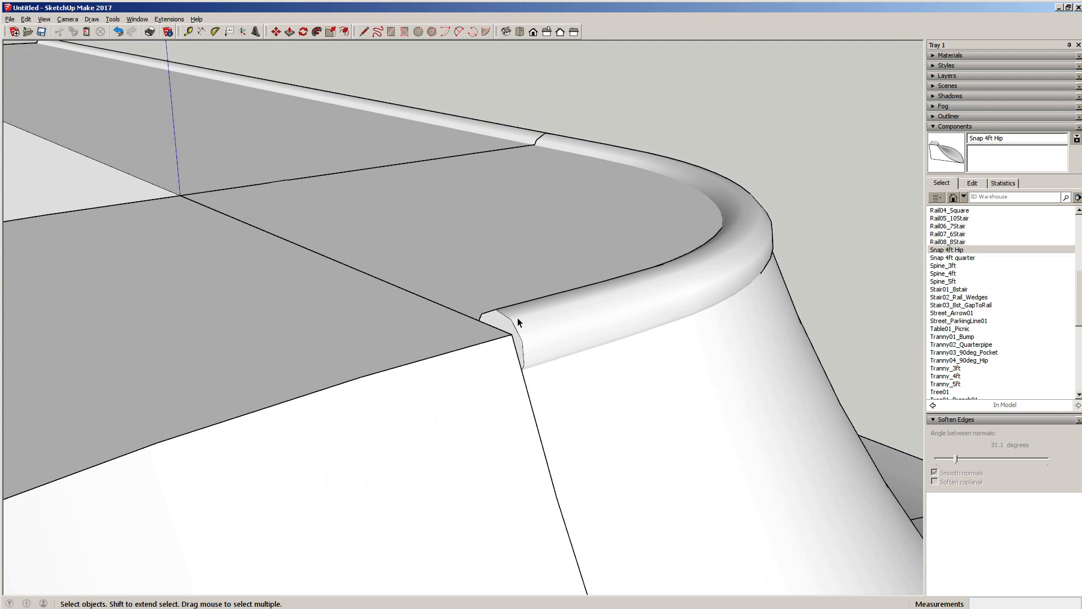
double_click(518, 321)
click(499, 327)
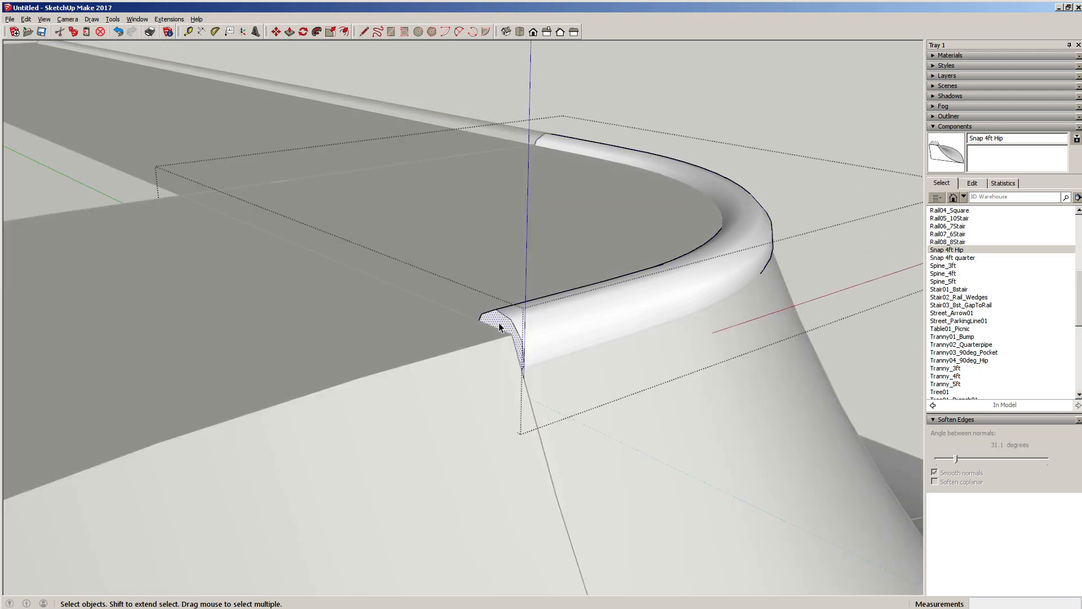
click(440, 97)
scroll(452, 109, down, 2)
click(26, 19)
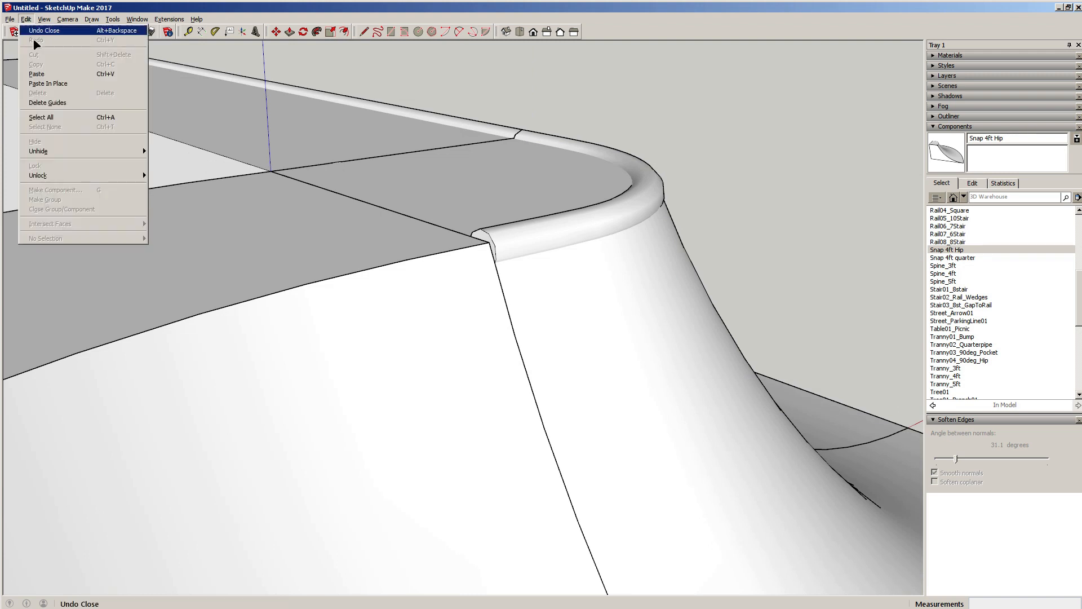
click(49, 83)
Step: Sweep the pasted coping profile with Follow Me along the inner arc to the far end of the curved ramp
middle_drag(428, 265, 509, 229)
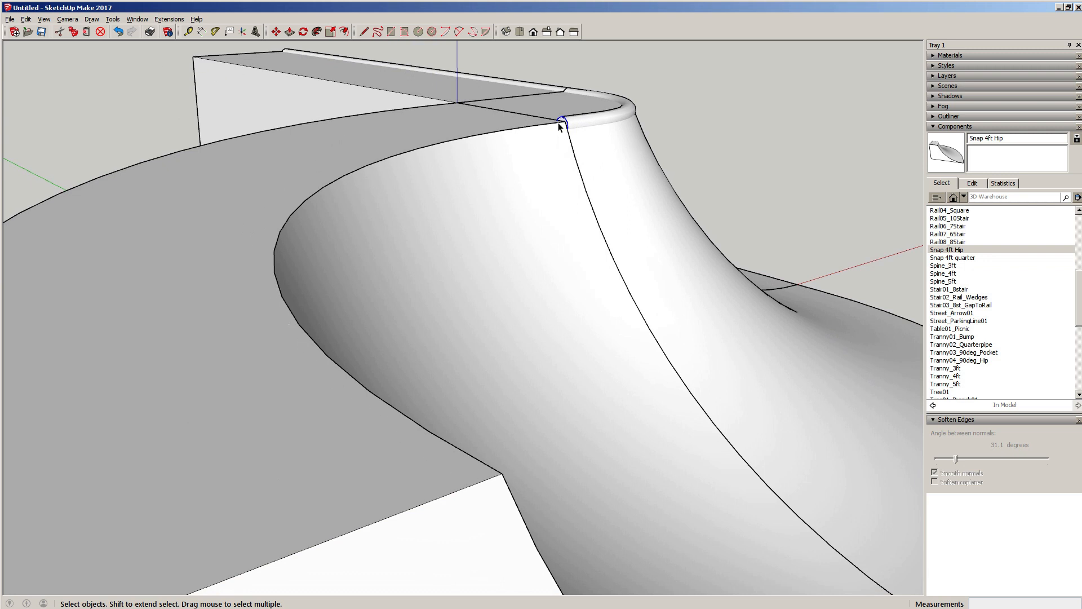
click(317, 31)
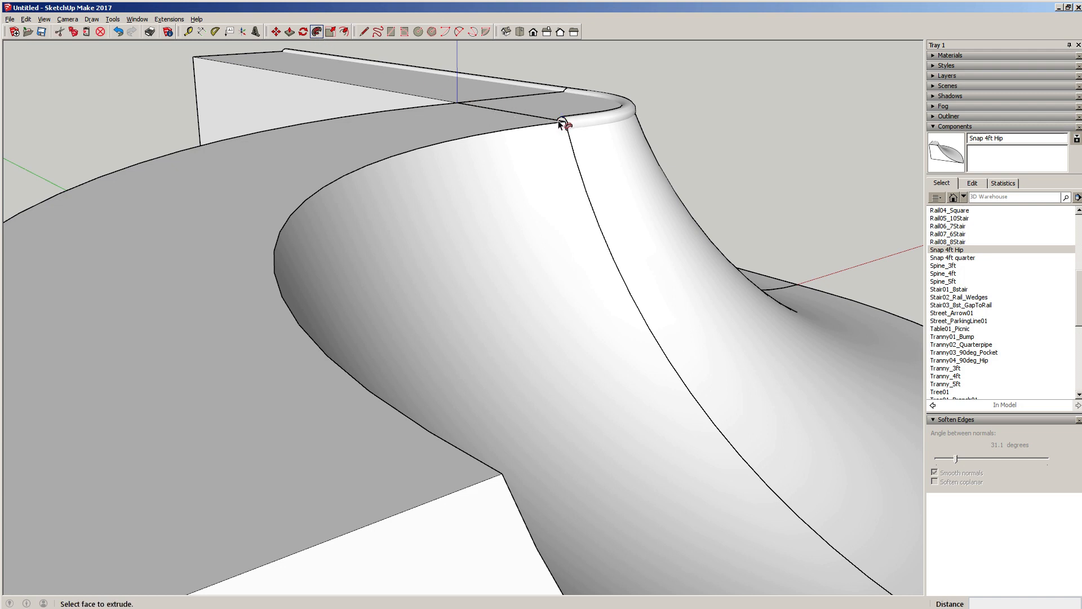
drag(565, 125, 449, 146)
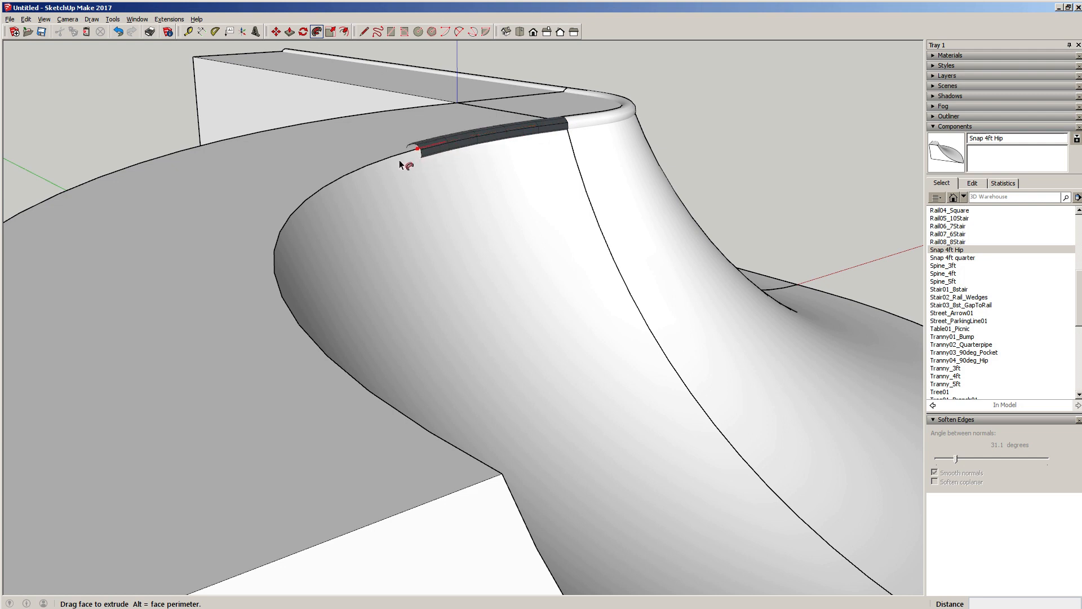
drag(386, 169, 534, 483)
Step: Reverse all faces of the swept coping and soften its edges with the angle at 41.1 degrees
key(space)
middle_drag(519, 288, 362, 255)
triple_click(317, 233)
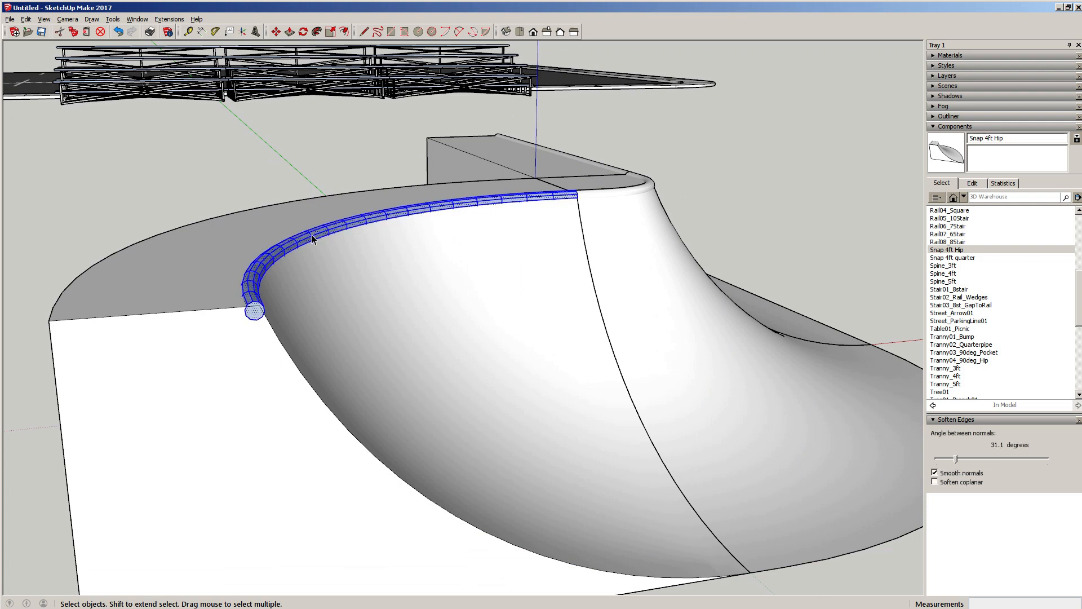
right_click(314, 239)
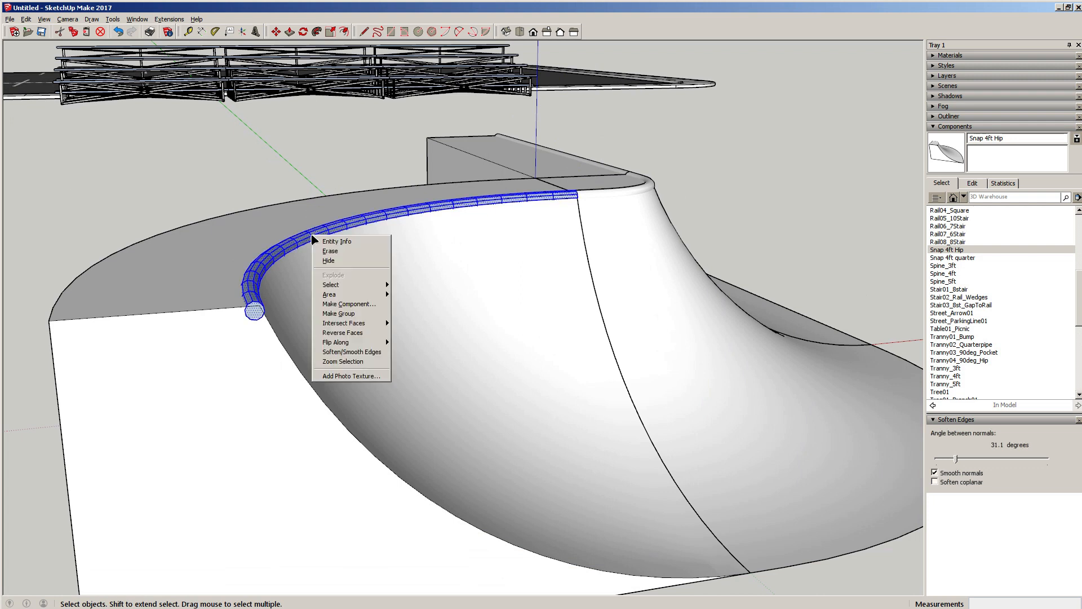
click(343, 334)
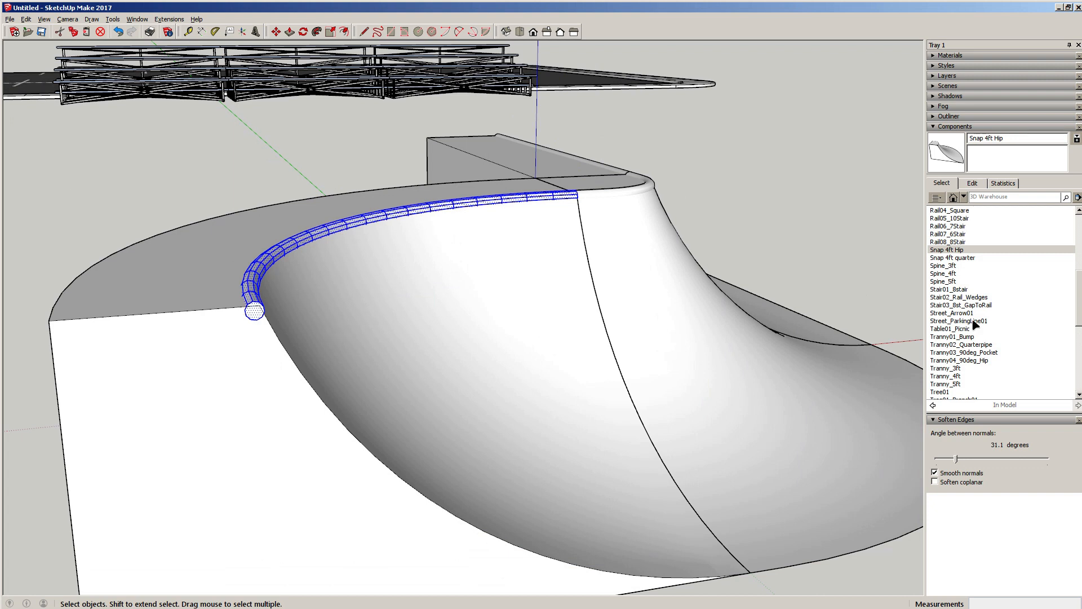
drag(960, 463, 964, 465)
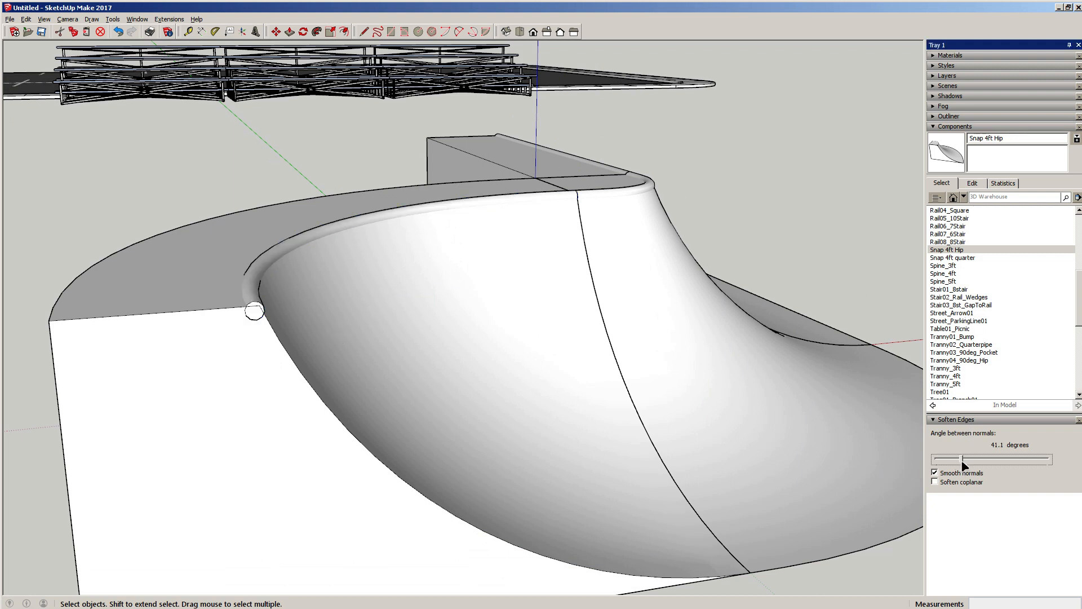
Step: Select all connected geometry of the new coping and make it a group
click(259, 263)
triple_click(260, 268)
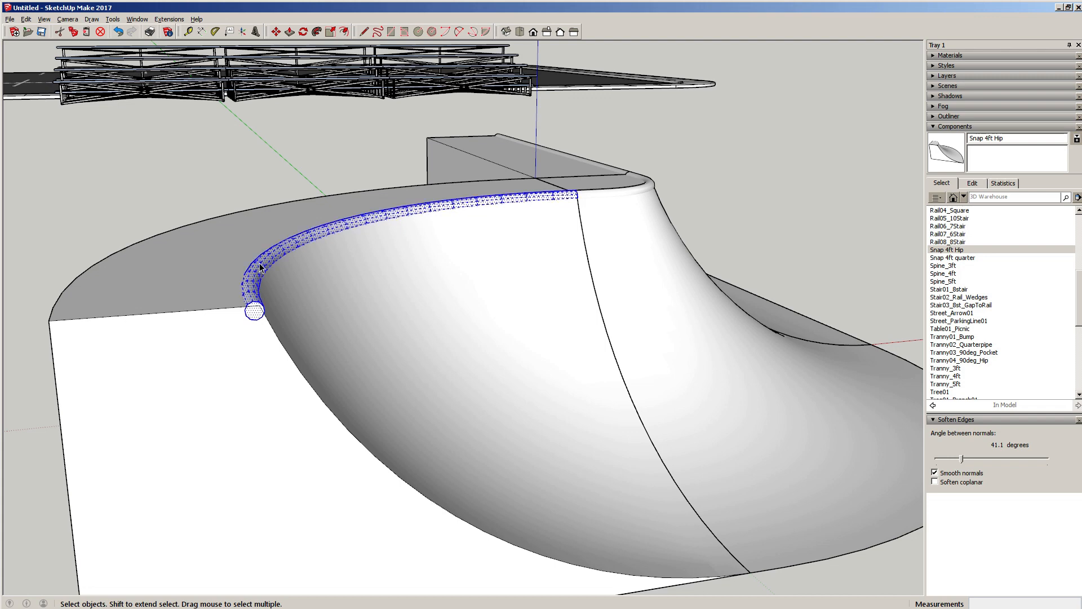
right_click(261, 268)
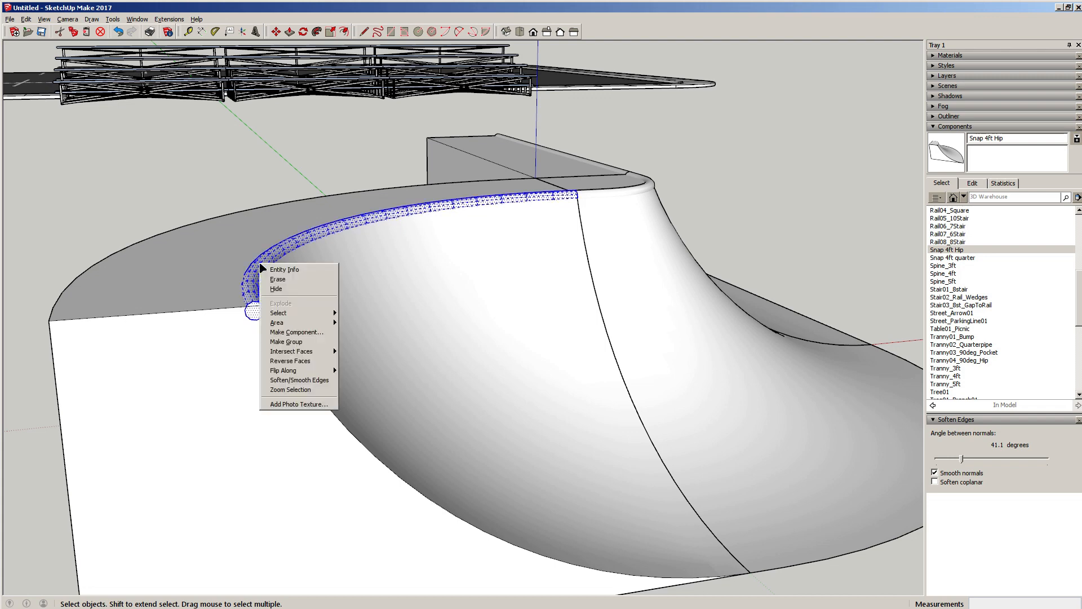
click(299, 346)
middle_drag(535, 286, 364, 281)
mouse_move(608, 246)
middle_down()
mouse_move(380, 331)
mouse_move(761, 331)
mouse_move(522, 333)
mouse_move(801, 342)
middle_up()
scroll(532, 310, down, 5)
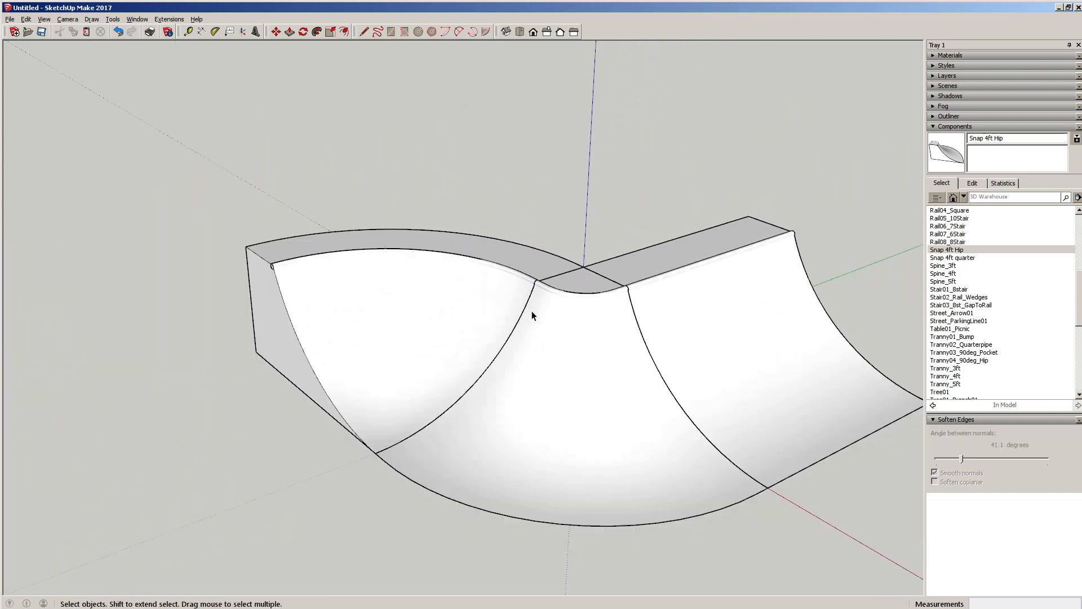
Step: Select the curved ramp together with its coping and save them as a component named Snap 4ft Elbow
middle_drag(532, 310, 485, 356)
drag(381, 421, 267, 190)
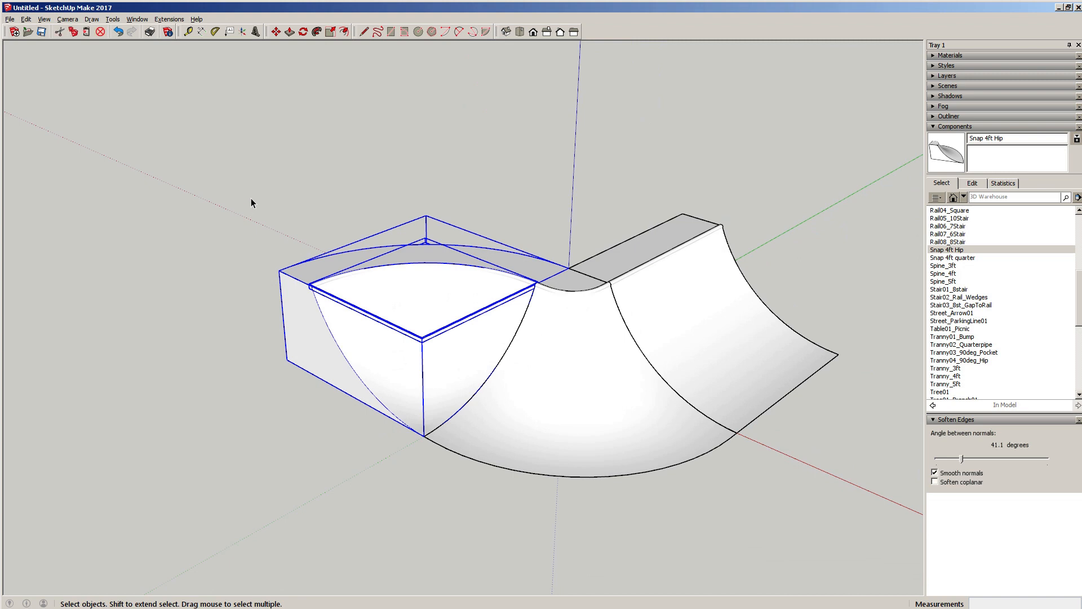
scroll(446, 301, up, 3)
scroll(445, 301, down, 2)
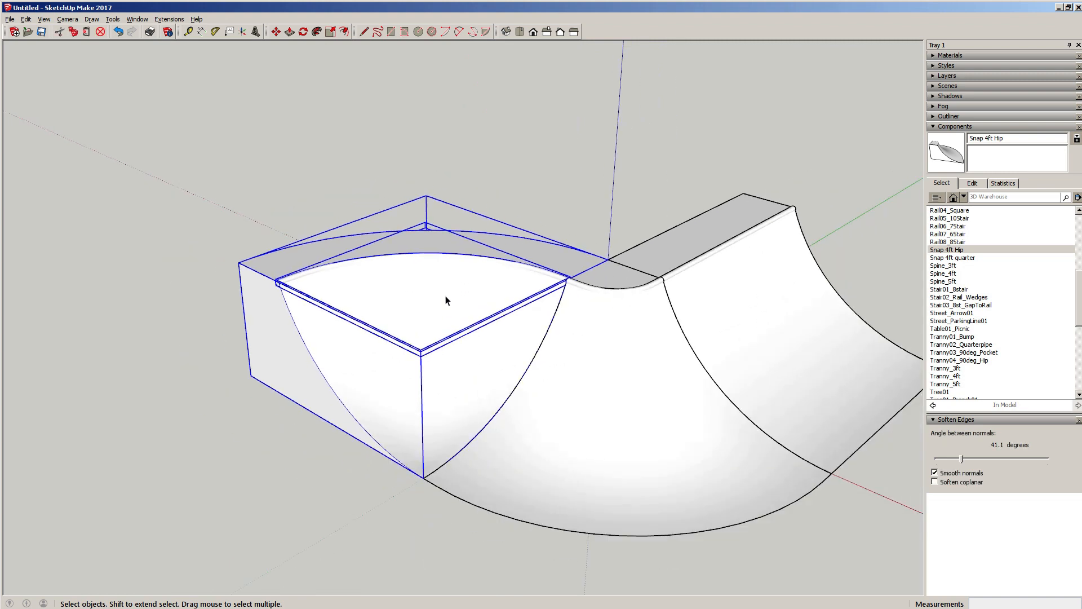
right_click(418, 342)
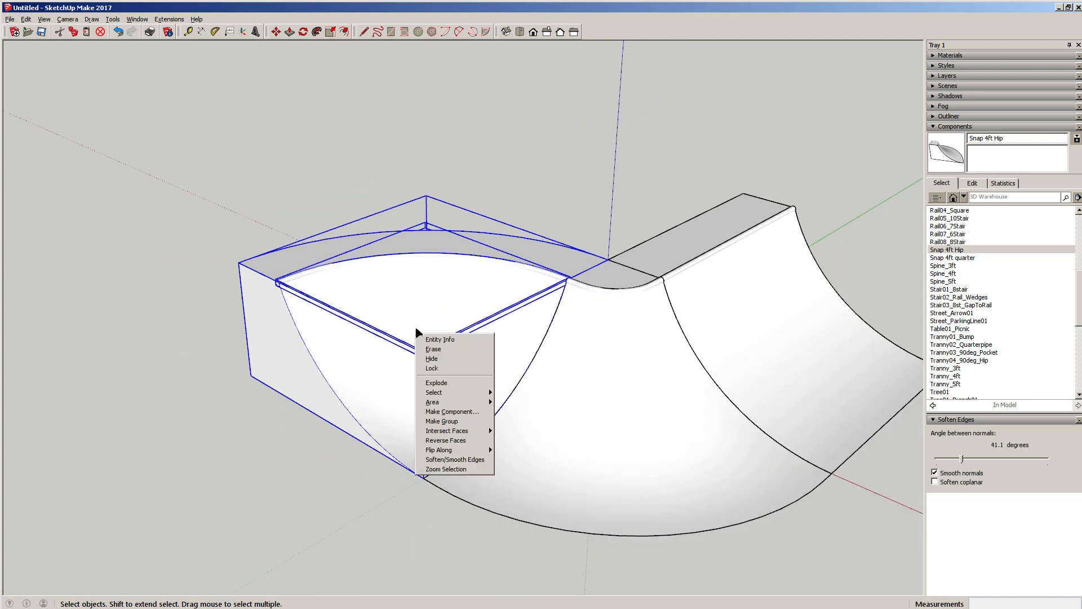
click(446, 410)
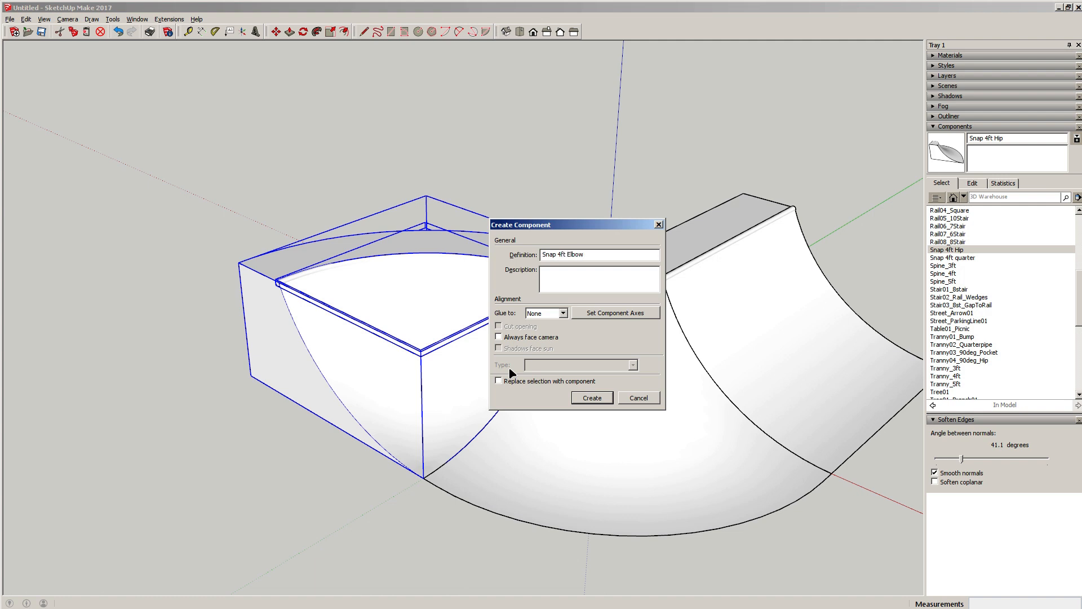
click(584, 400)
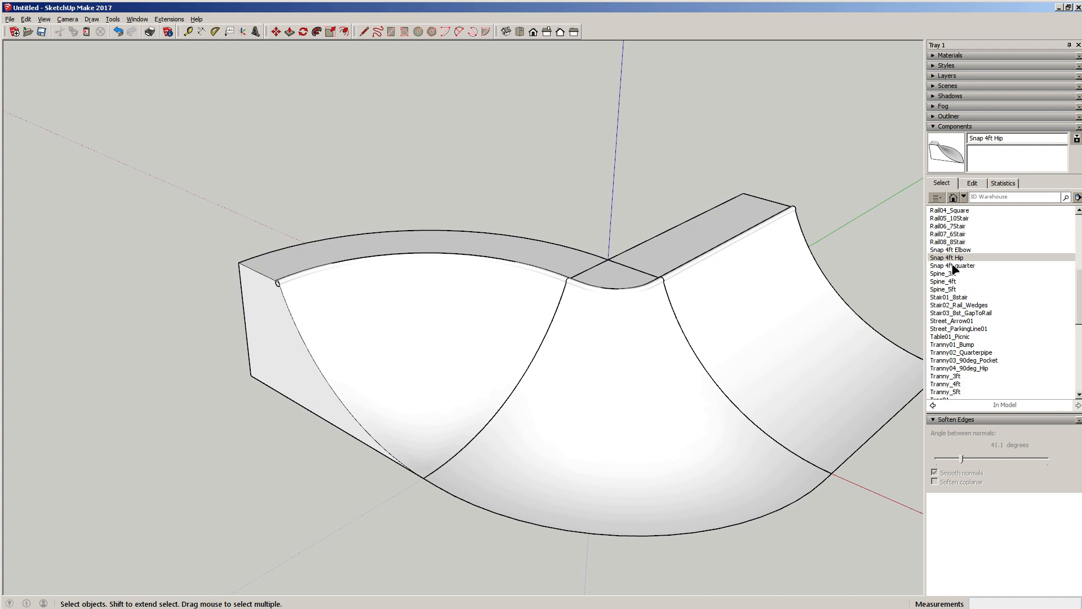
Step: Rename the component Snap 4ft quarter as Snap 4ft Quarter and find it again in the component list
click(957, 267)
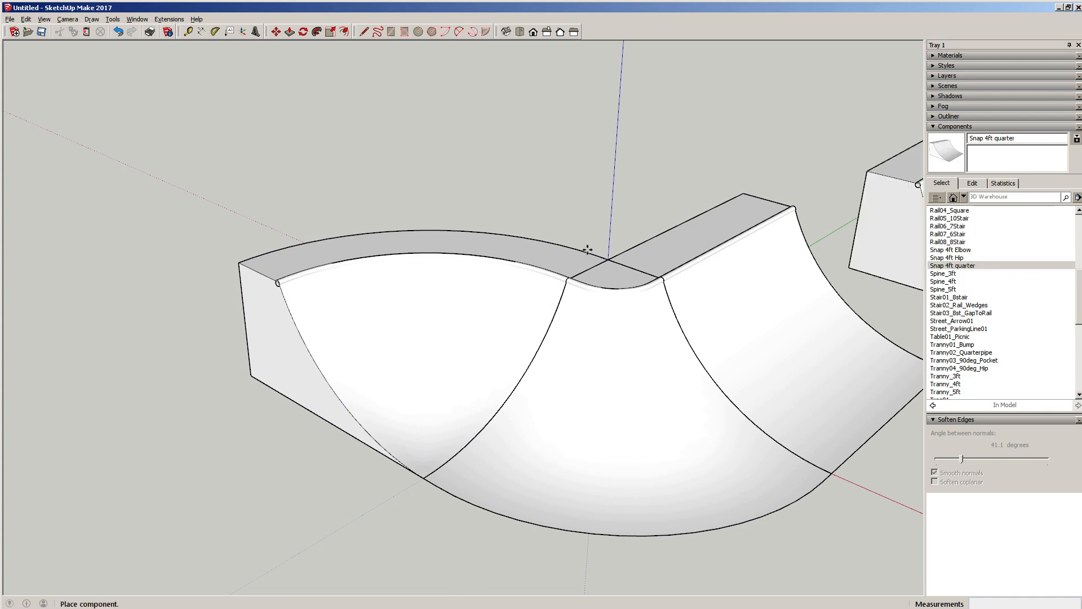
key(Escape)
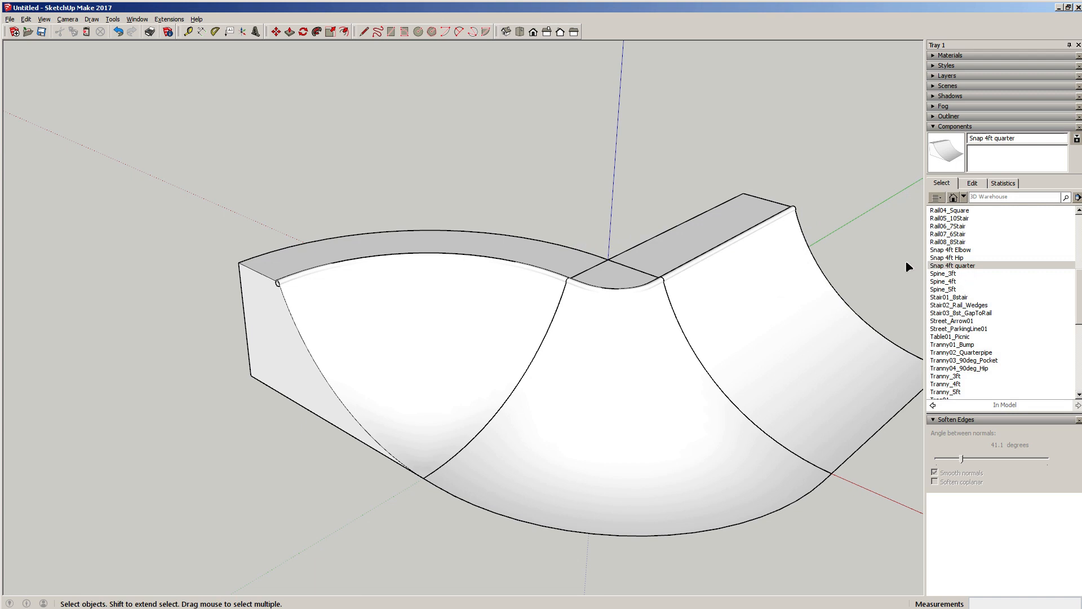
click(993, 141)
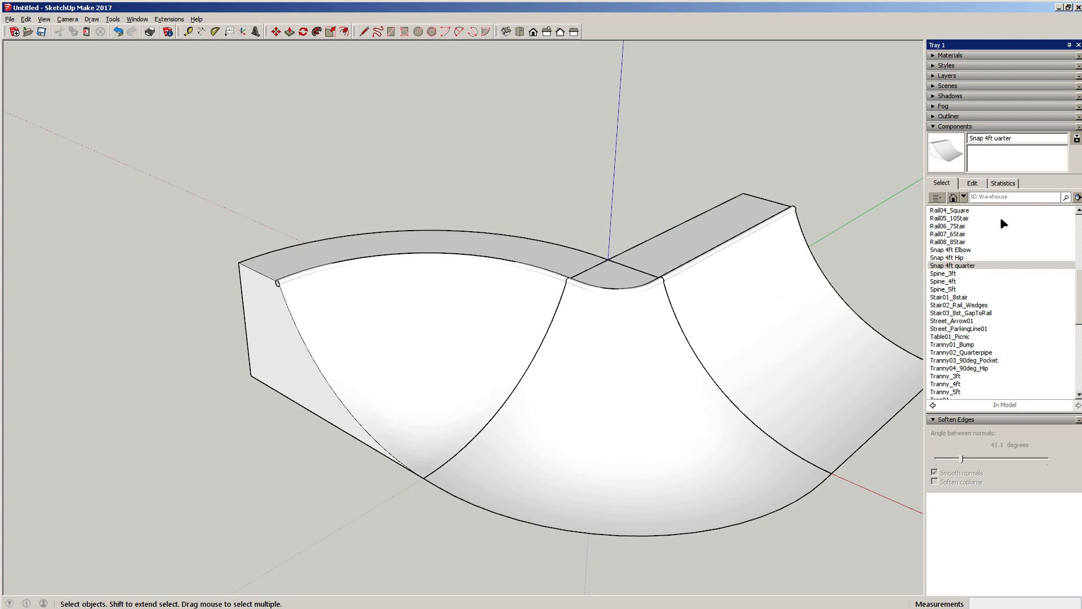
key(Return)
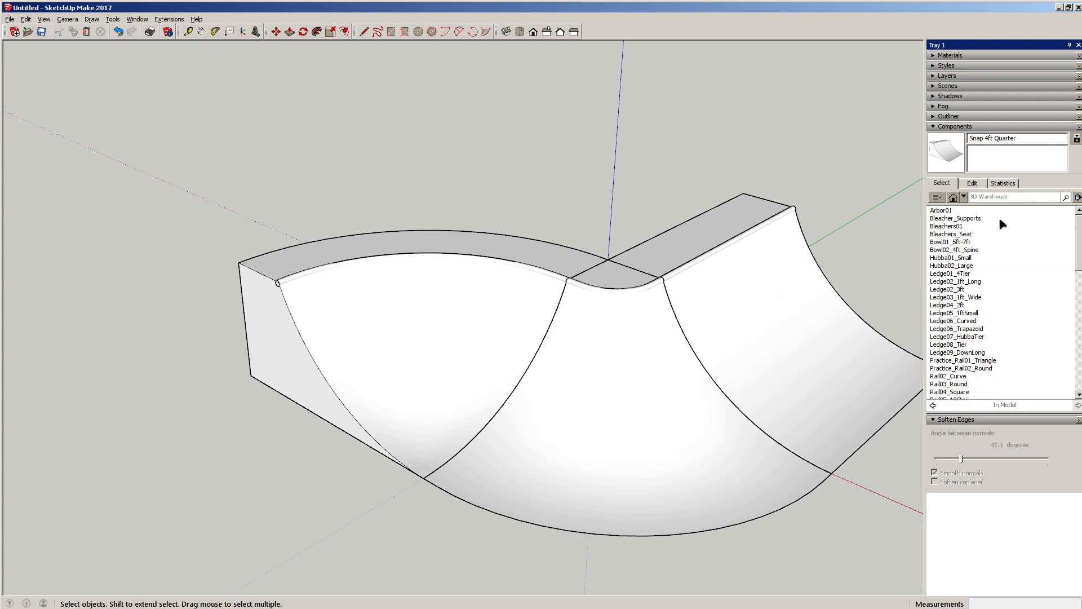
scroll(992, 310, down, 8)
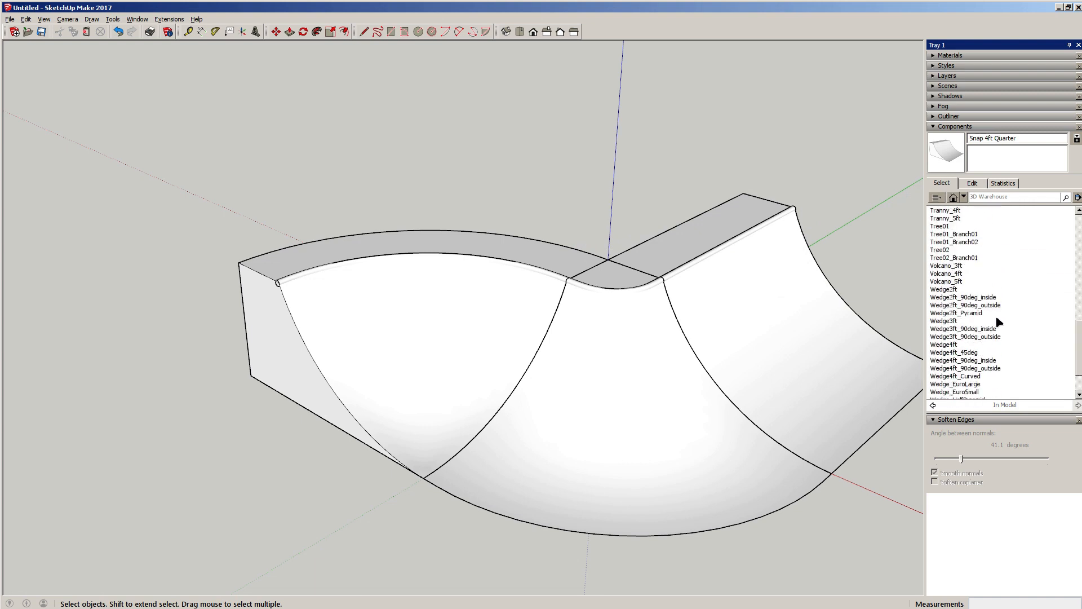
scroll(994, 309, up, 2)
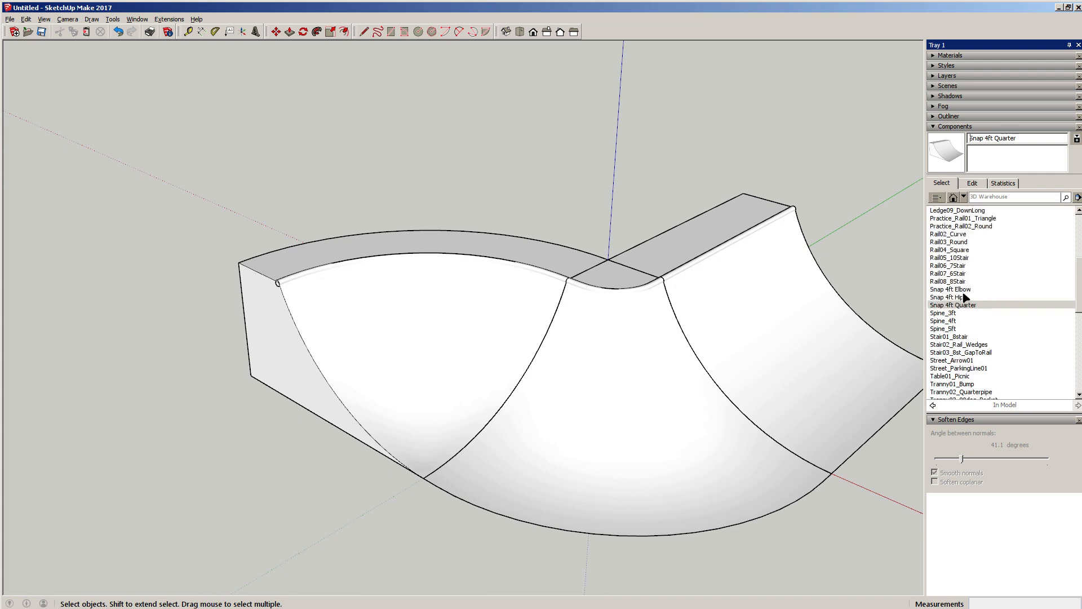
Step: Delete the assembled ramp pieces and the leftover arc geometry from the model
click(613, 339)
scroll(606, 372, down, 5)
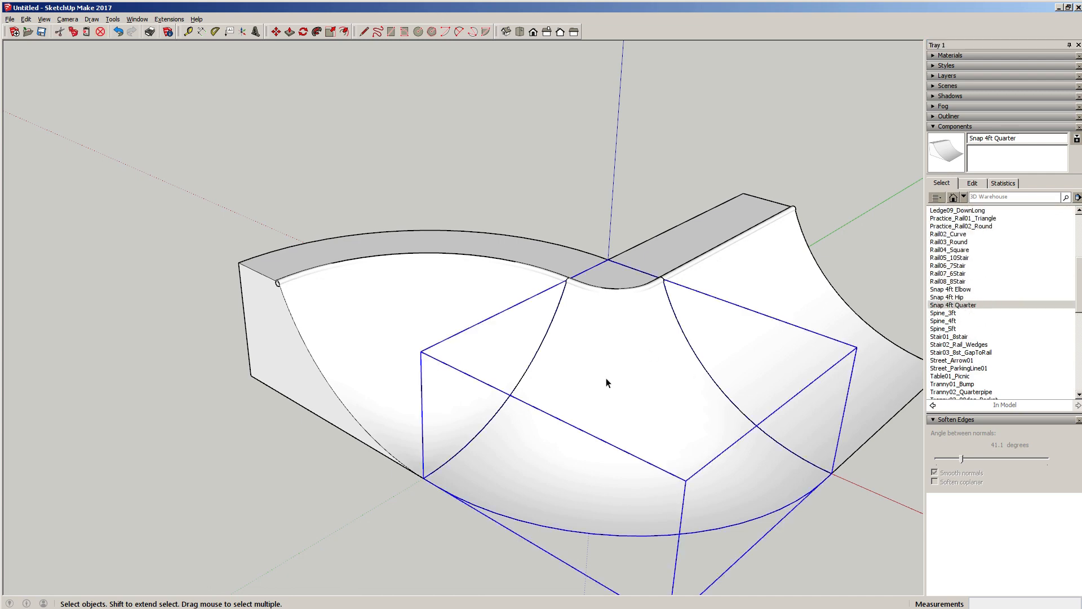
shift+click(451, 299)
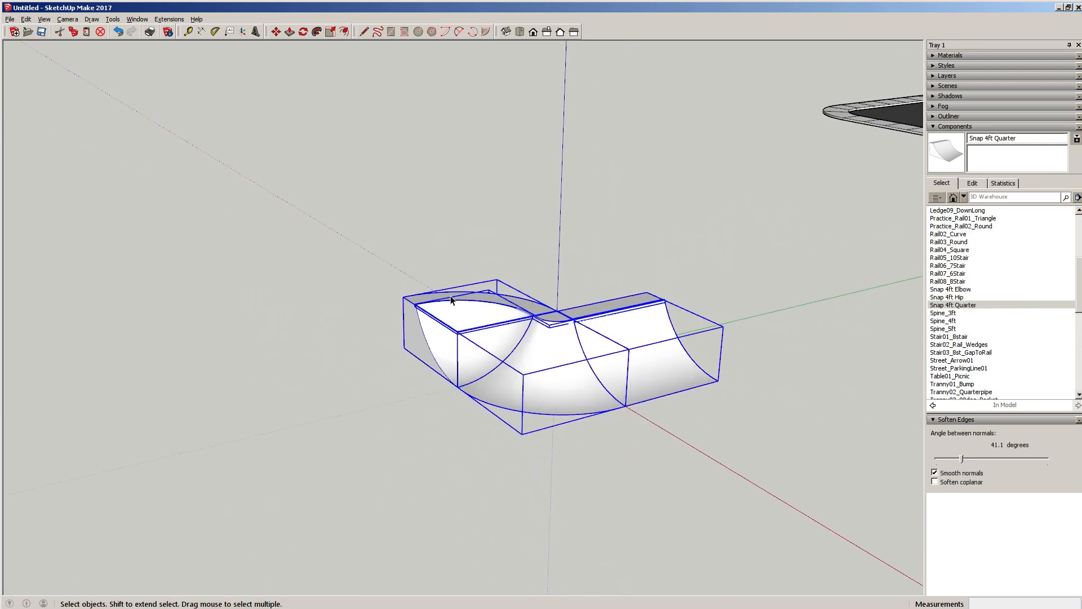
key(Delete)
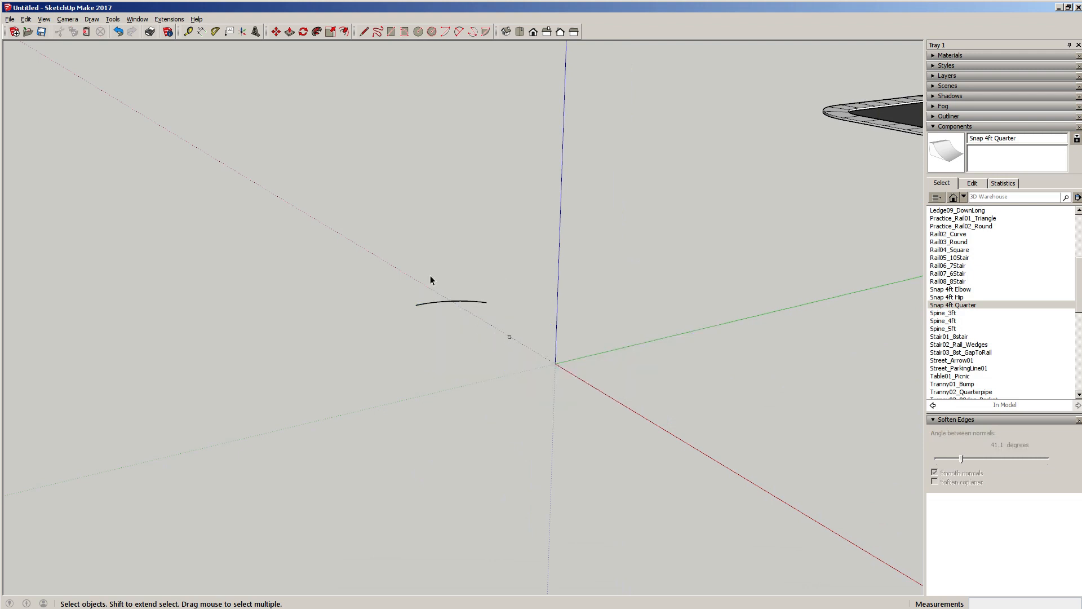
key(Delete)
Step: Place one Snap 4ft Quarter and one Snap 4ft Hip component at the origin
mouse_move(550, 364)
shift+middle_down()
mouse_move(610, 377)
mouse_move(701, 332)
mouse_move(645, 331)
shift+middle_up()
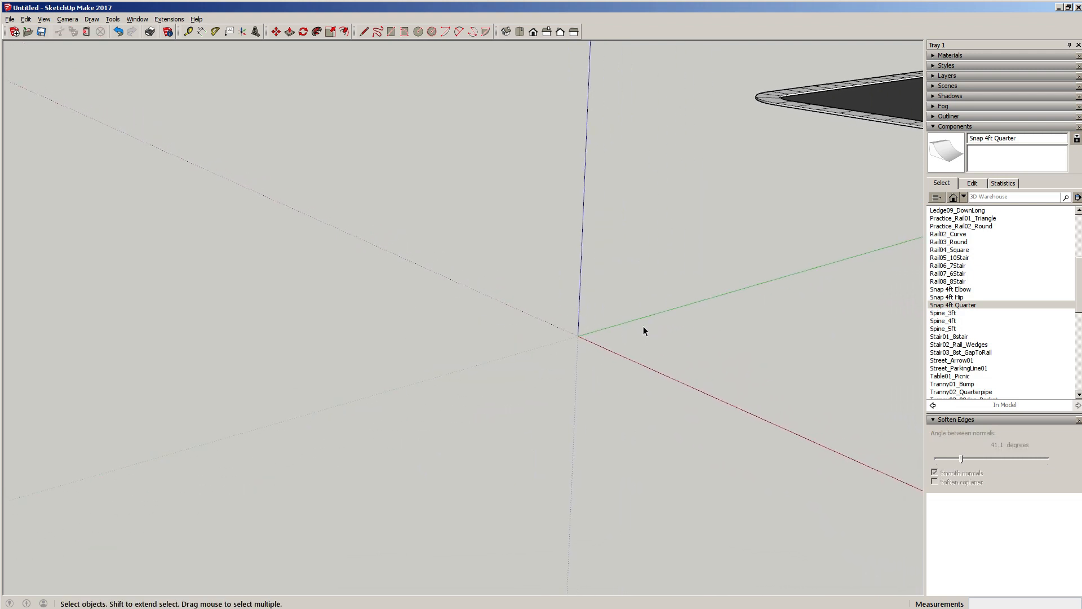
click(939, 308)
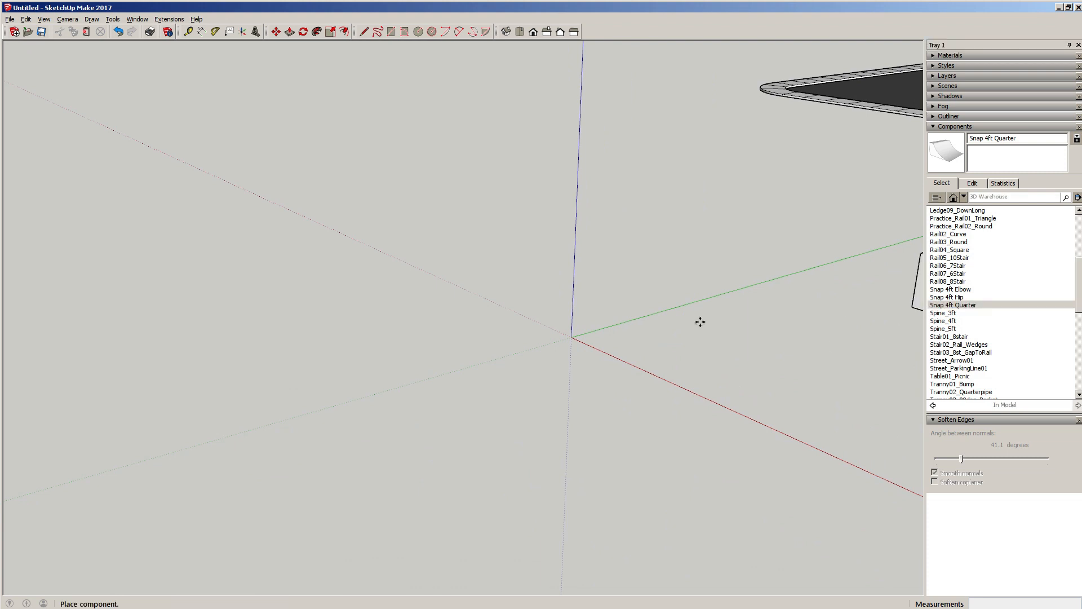
click(572, 337)
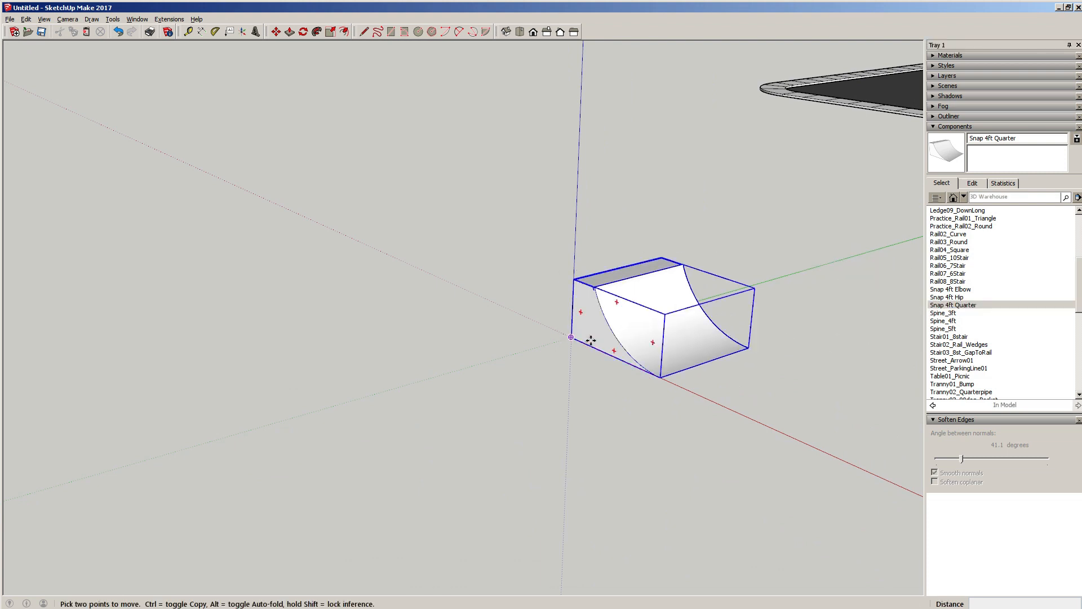
click(942, 297)
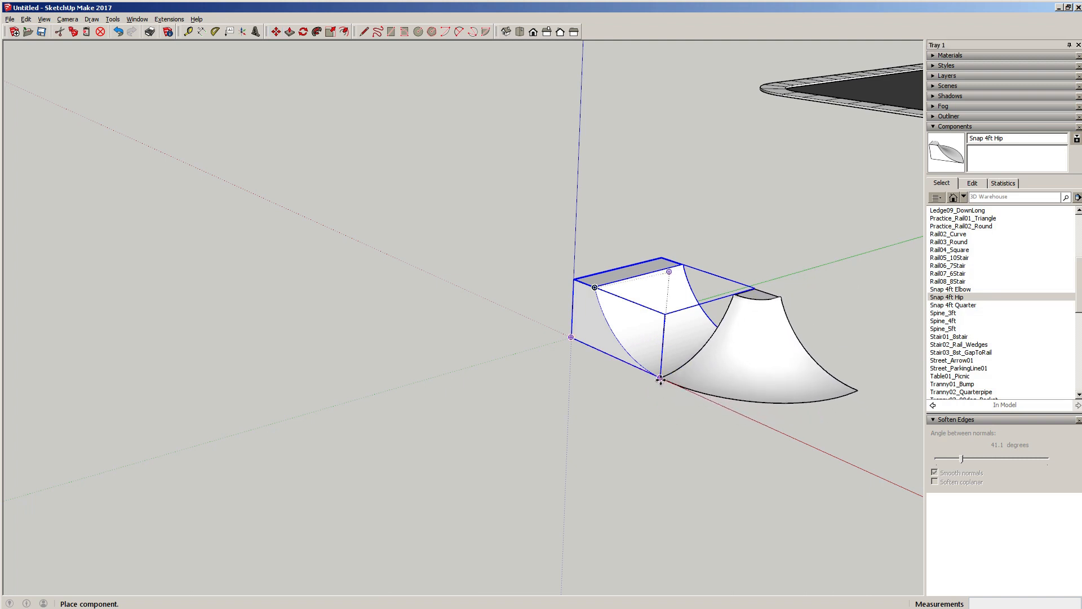
click(572, 337)
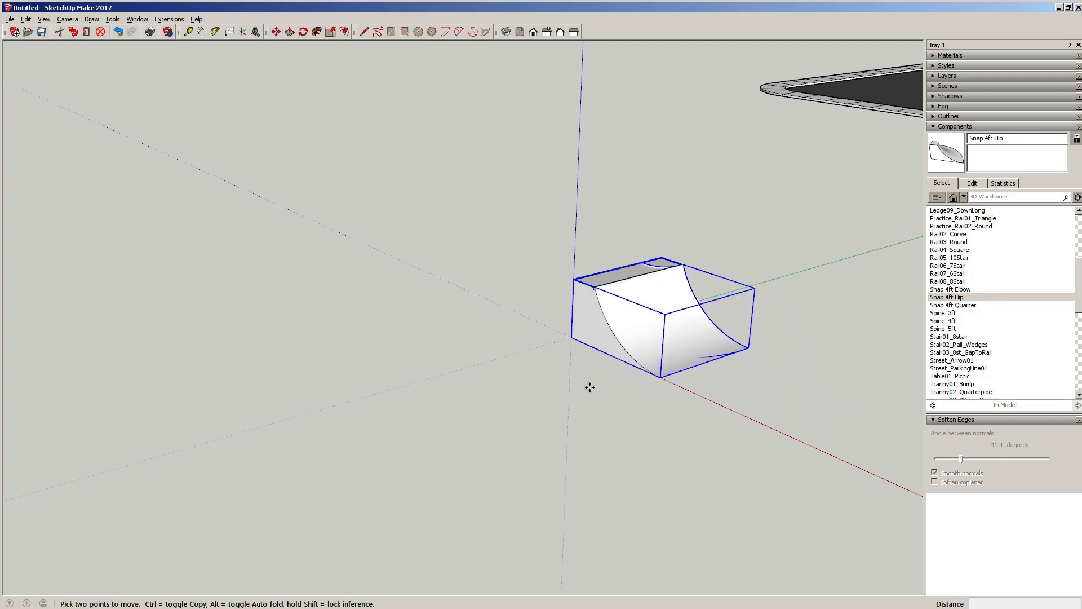
Step: Move the hip 8 ft backward along the green axis so it adjoins the end of the quarter
middle_drag(589, 387, 534, 421)
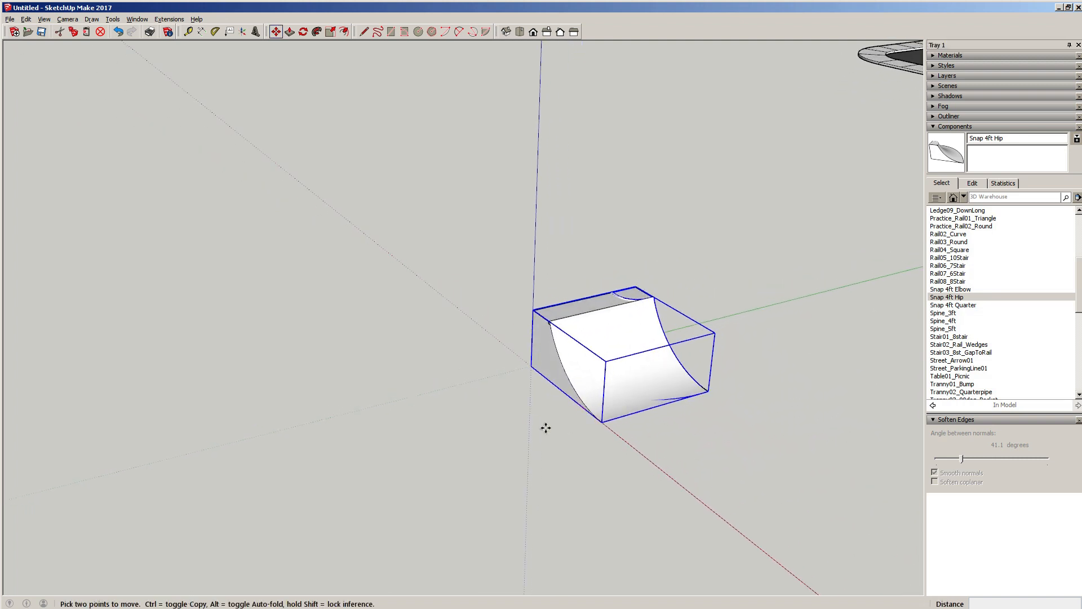
click(546, 428)
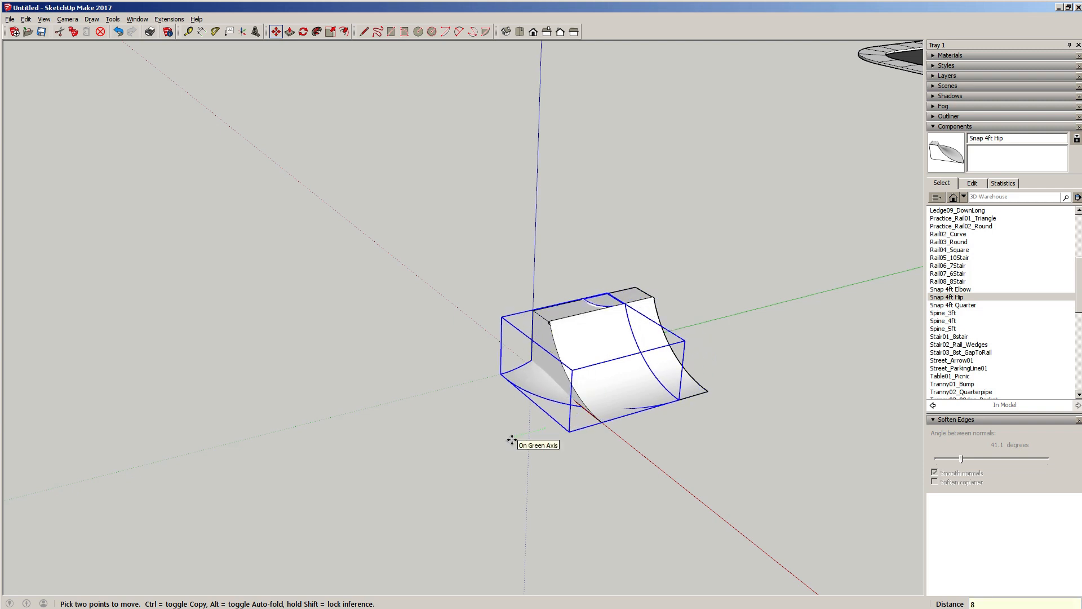
key(Return)
key(space)
middle_drag(529, 407, 513, 333)
scroll(514, 408, up, 5)
scroll(541, 395, down, 3)
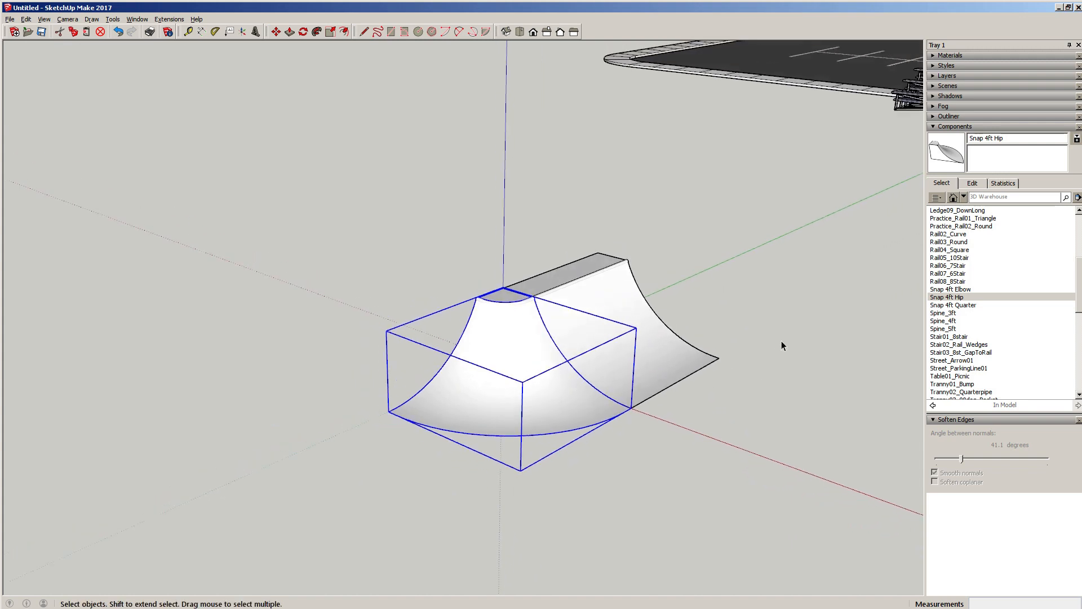
Step: Place a second Snap 4ft Quarter at the hip's back bottom corner, at its far end along the green axis
click(952, 305)
middle_drag(648, 417, 363, 229)
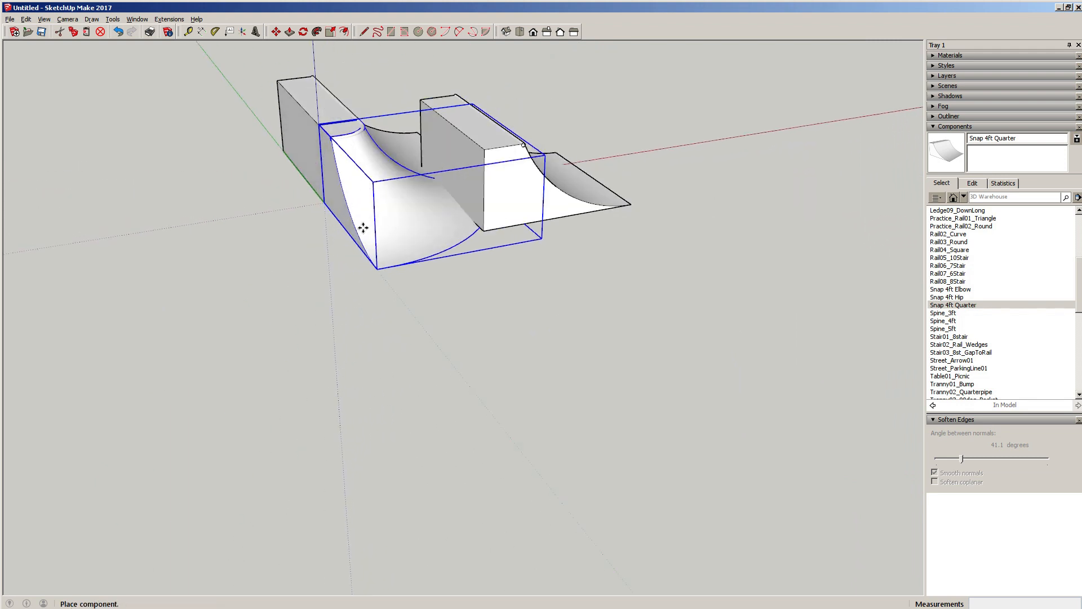
click(371, 266)
scroll(384, 240, up, 3)
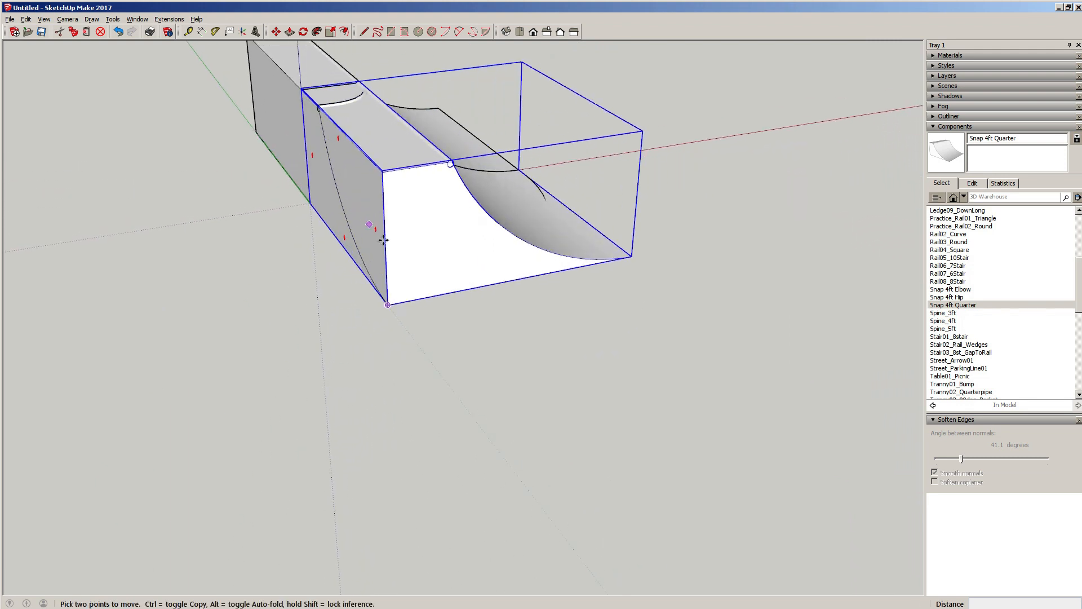
Step: Try moving the second quarter along the red axis to the hip's other side, and undo the move
click(432, 329)
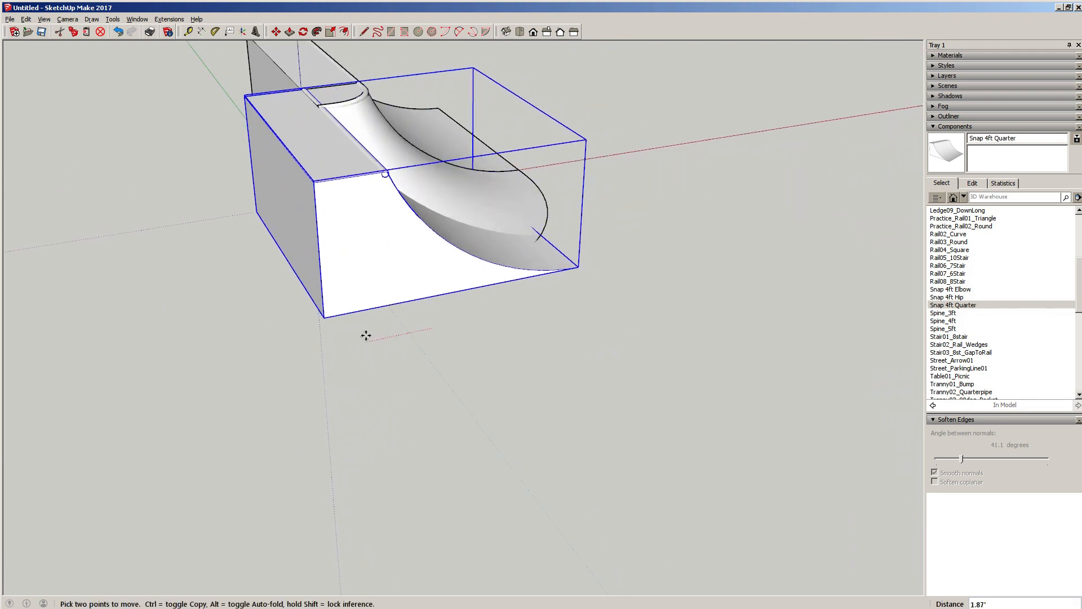
click(364, 337)
key(space)
middle_drag(329, 329, 368, 167)
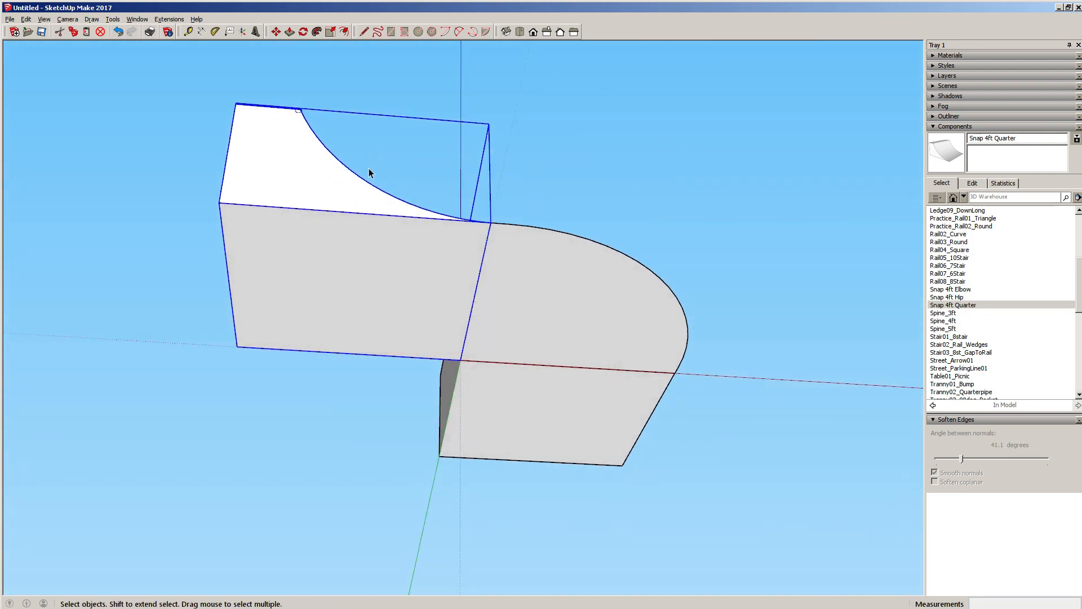
key(ctrl+z)
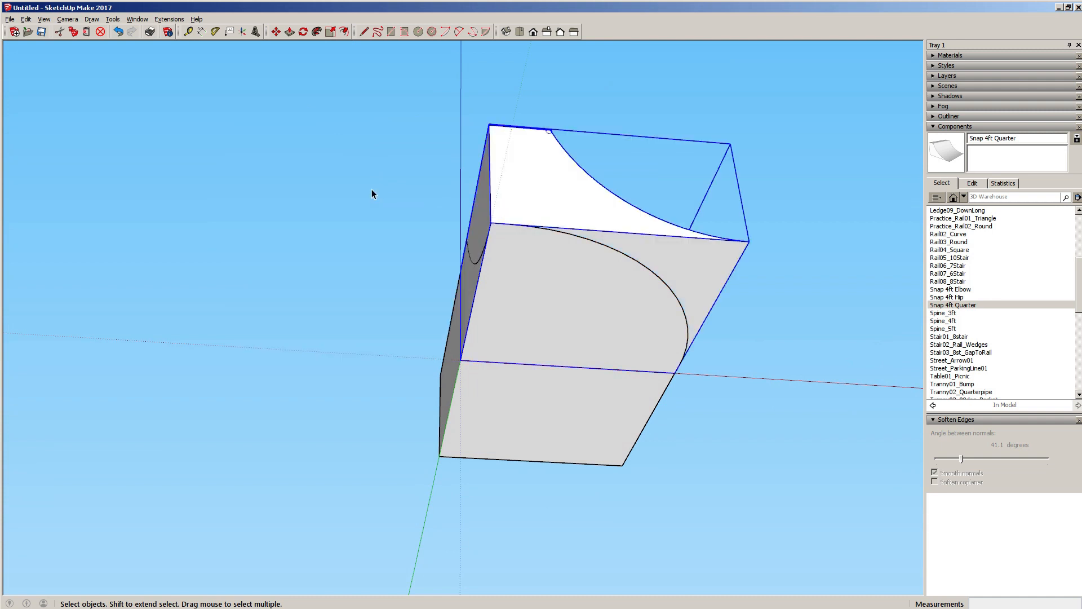
Step: Rotate the second quarter a quarter turn about the origin so its end meets the hip's open side
key(q)
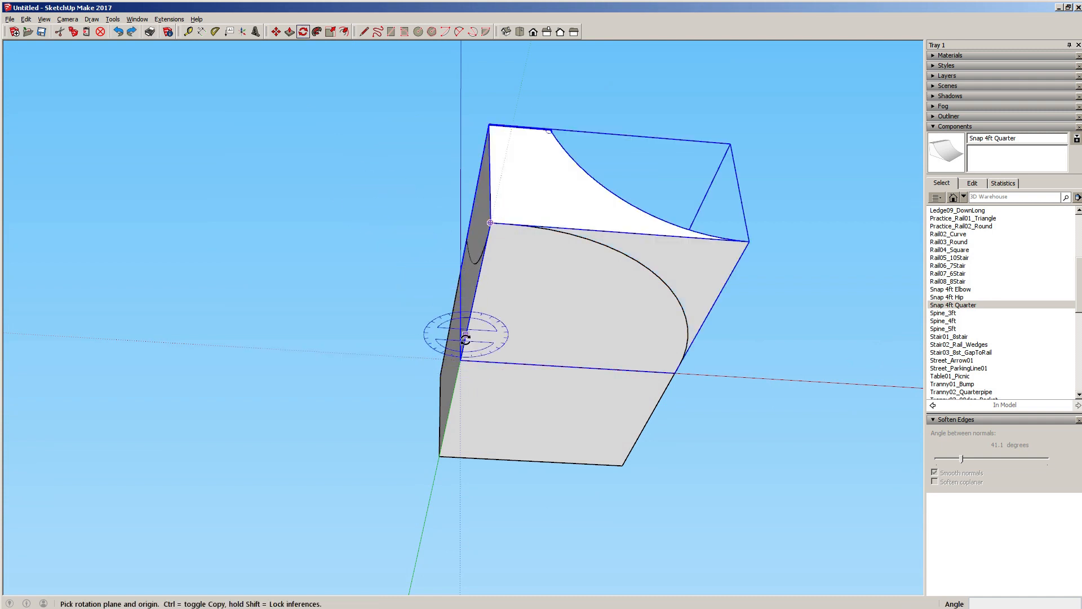
click(461, 359)
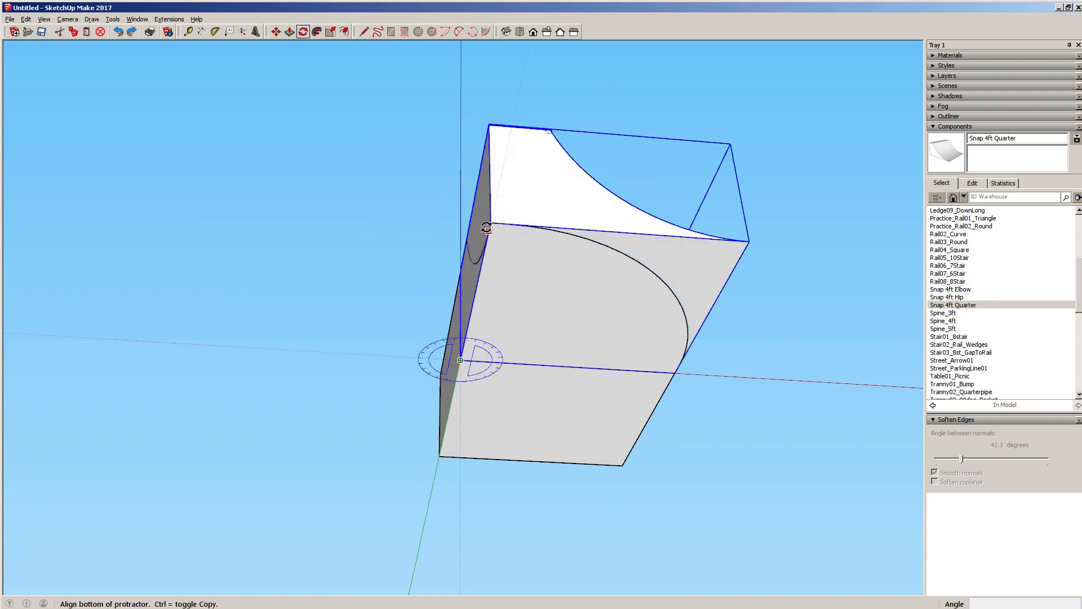
click(490, 223)
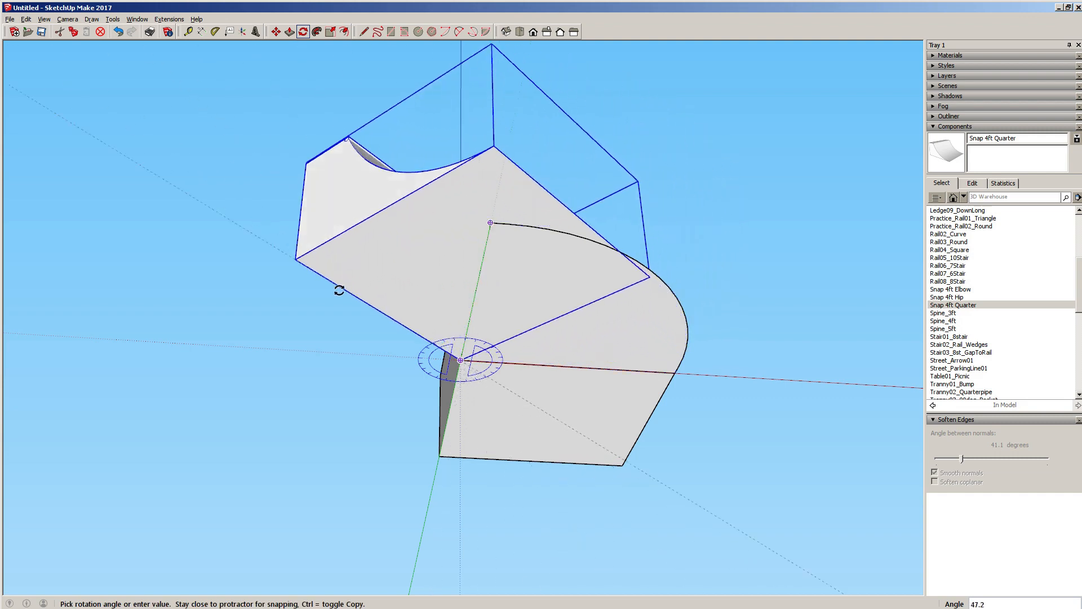
click(281, 347)
middle_drag(355, 361, 358, 490)
middle_drag(398, 355, 319, 435)
key(space)
scroll(347, 363, down, 2)
shift+middle_drag(346, 363, 512, 370)
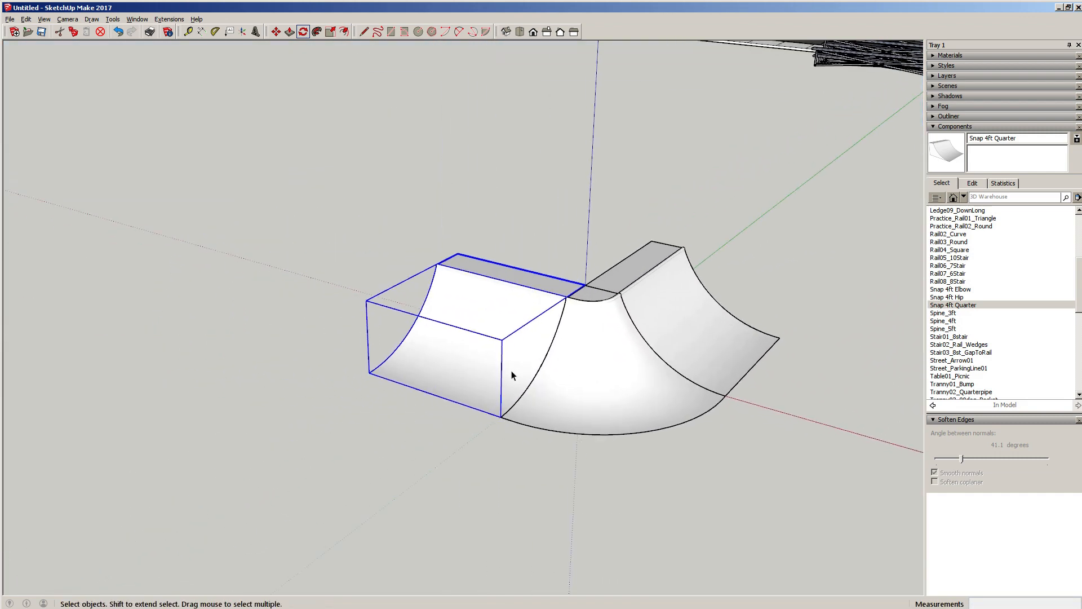
Step: Copy the rotated quarter 8 ft along the red axis, end to end, to extend the straight run
middle_drag(585, 374, 317, 372)
middle_drag(523, 412, 442, 359)
scroll(417, 384, up, 4)
key(m)
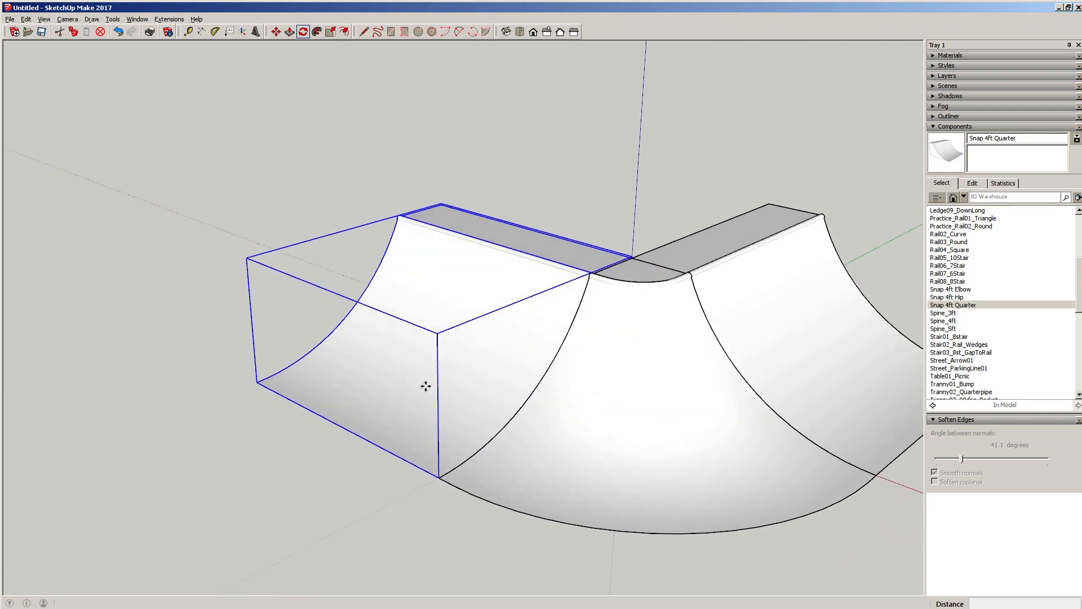
drag(438, 475, 258, 382)
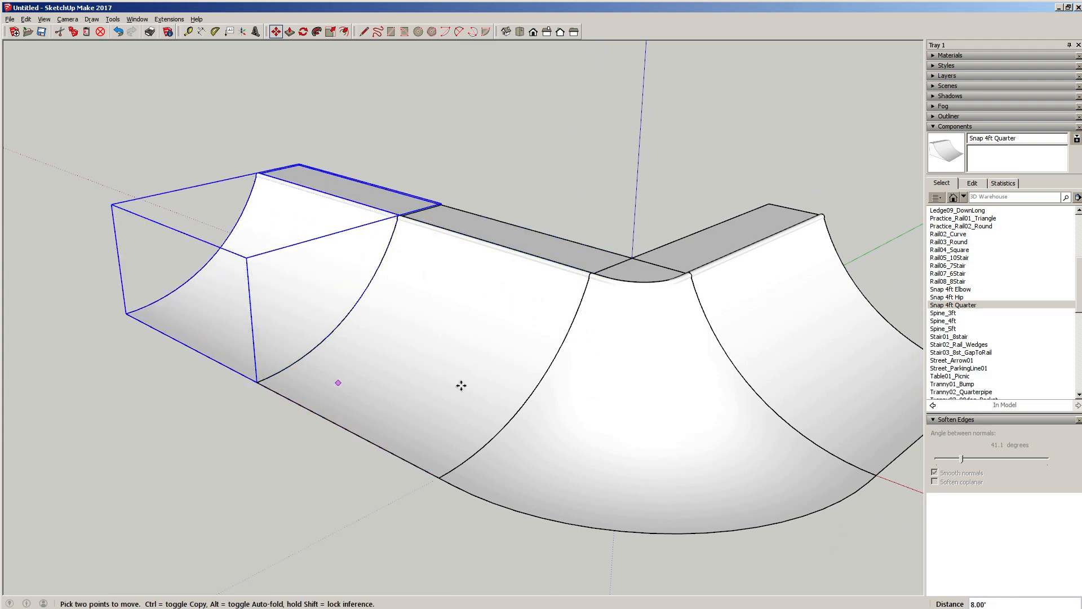
key(space)
Step: Place a Snap 4ft Elbow at the front bottom corner of the straight run's far end
scroll(507, 395, down, 3)
click(958, 289)
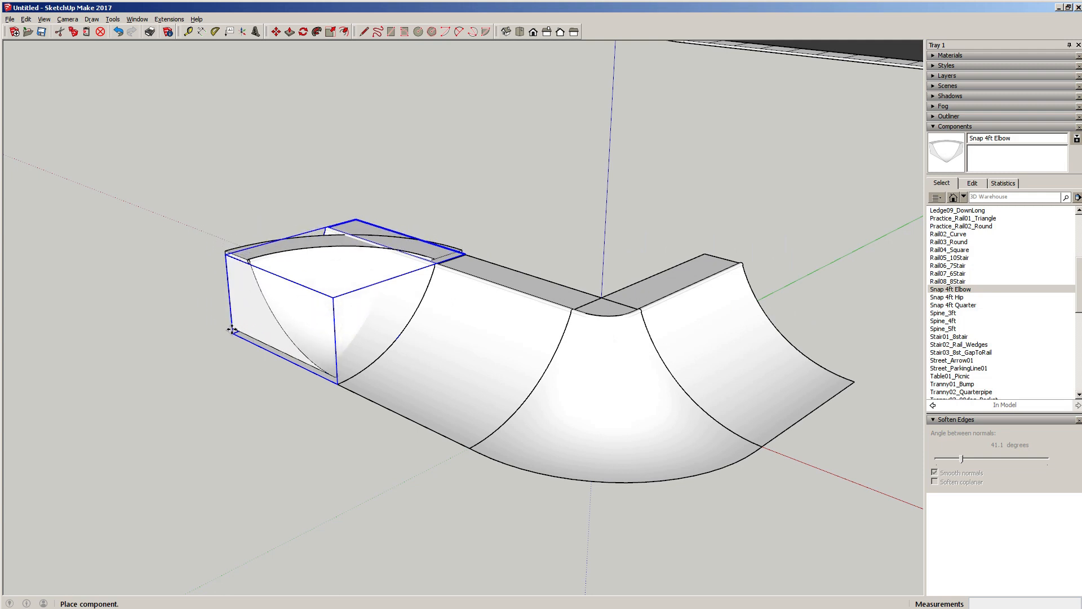
click(218, 209)
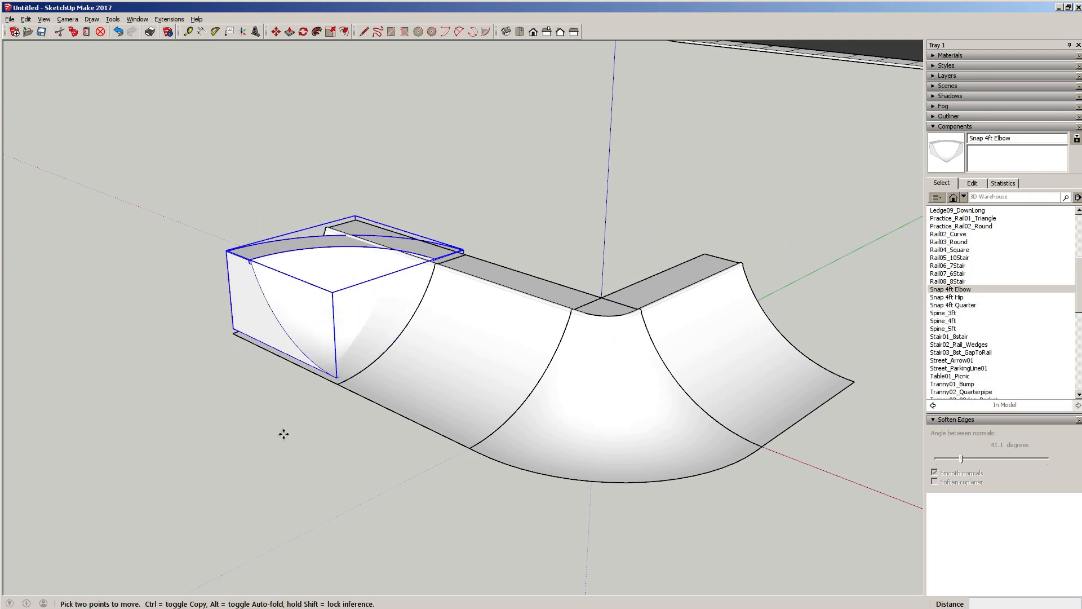
Step: Align the elbow with the run's bottom corner and move it 8 ft along the red axis to continue the run
scroll(234, 328, up, 6)
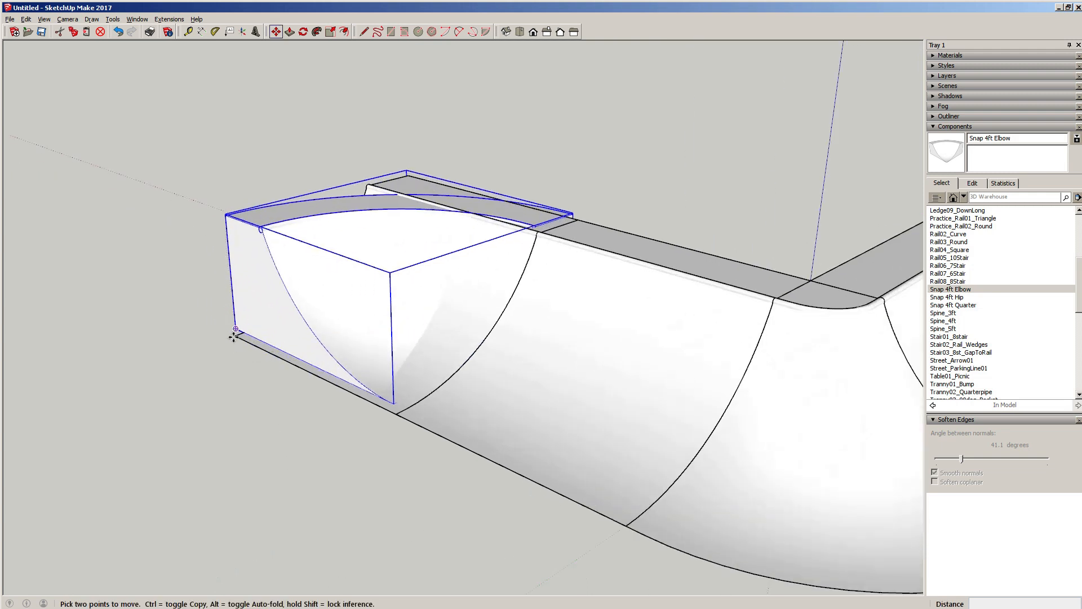
click(218, 324)
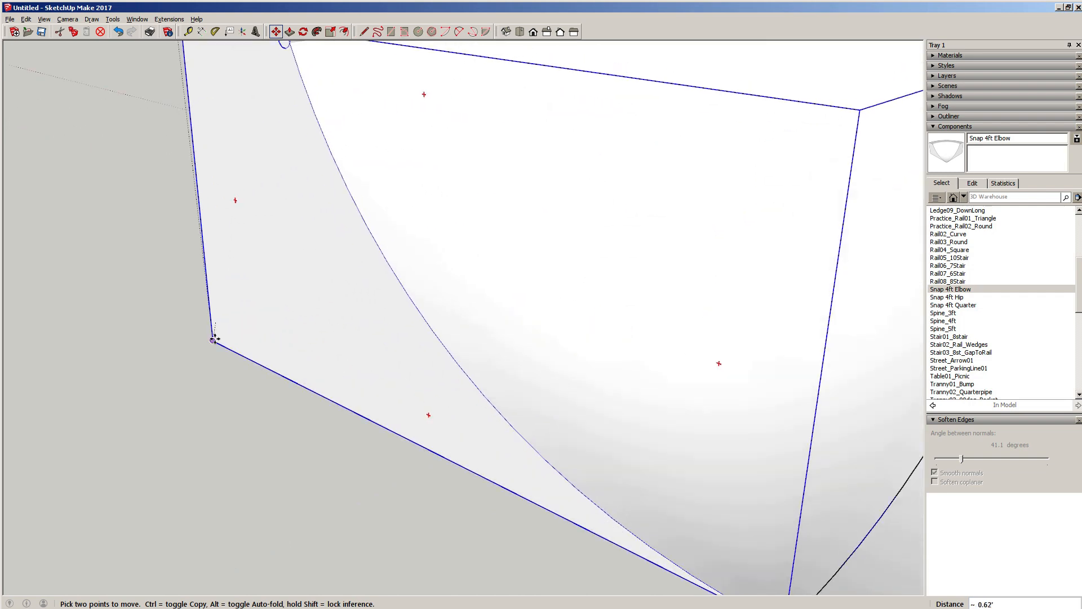
scroll(287, 391, down, 6)
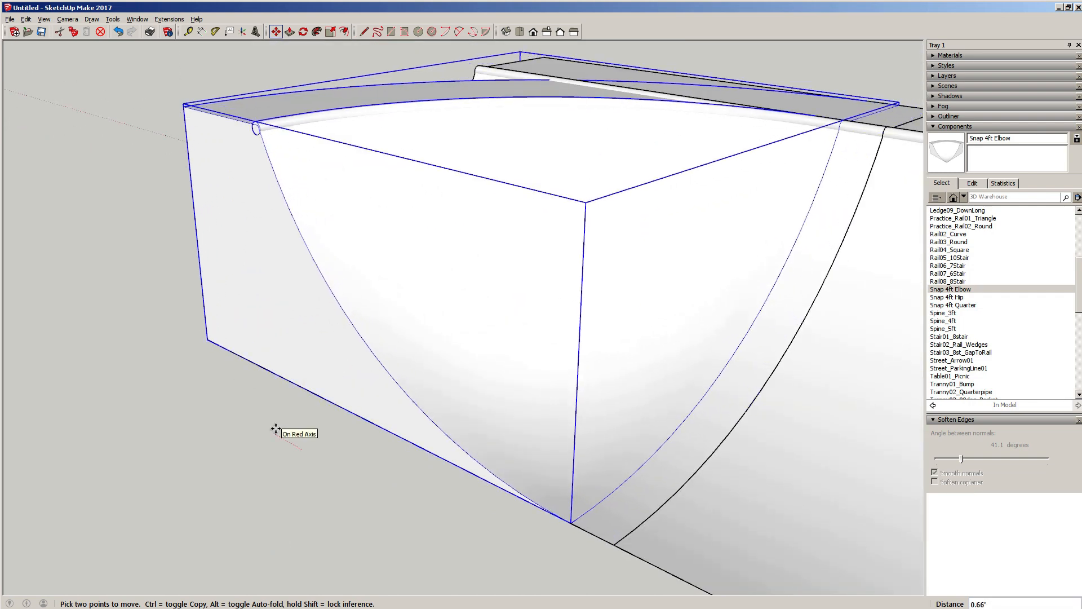
text(8)
key(Return)
scroll(275, 429, down, 5)
key(space)
click(304, 428)
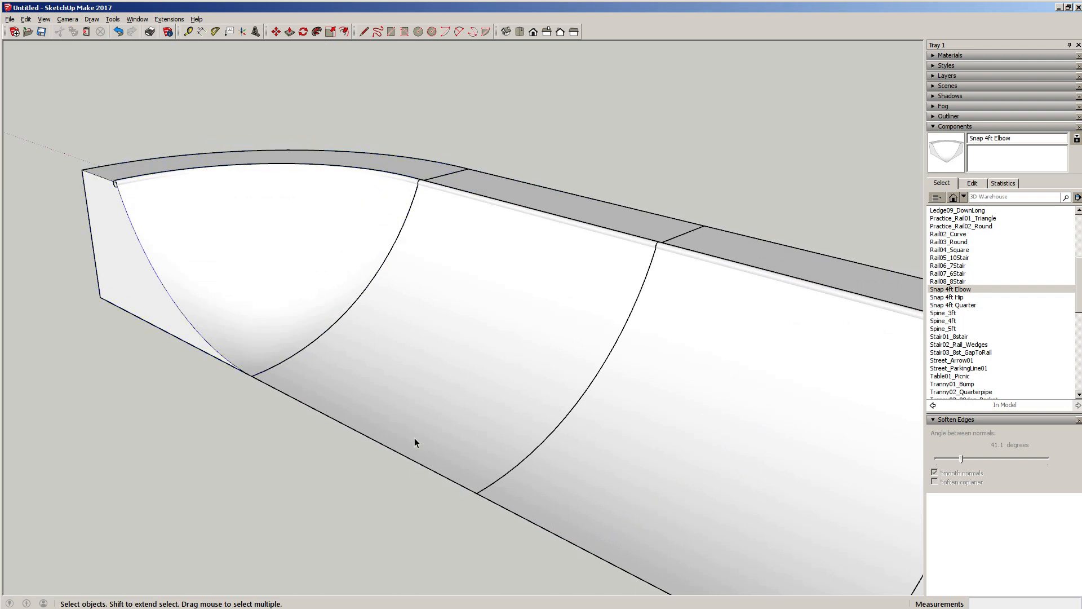
Step: Place a Snap 4ft Quarter at the elbow's outer bottom corner and move it 8 ft along the green axis
scroll(414, 438, up, 4)
middle_drag(506, 417, 502, 391)
click(705, 394)
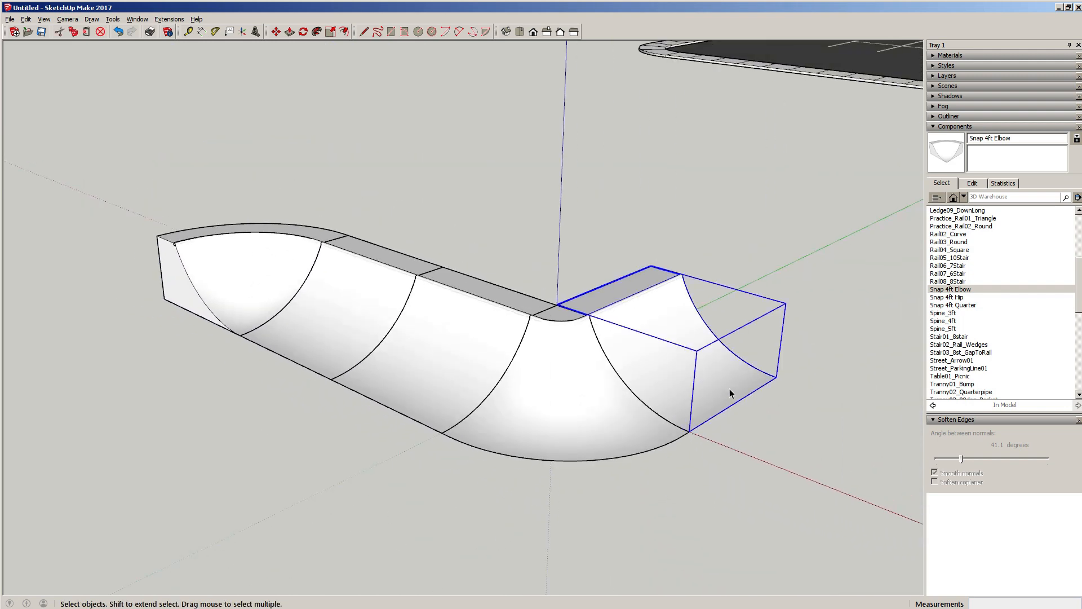
click(954, 305)
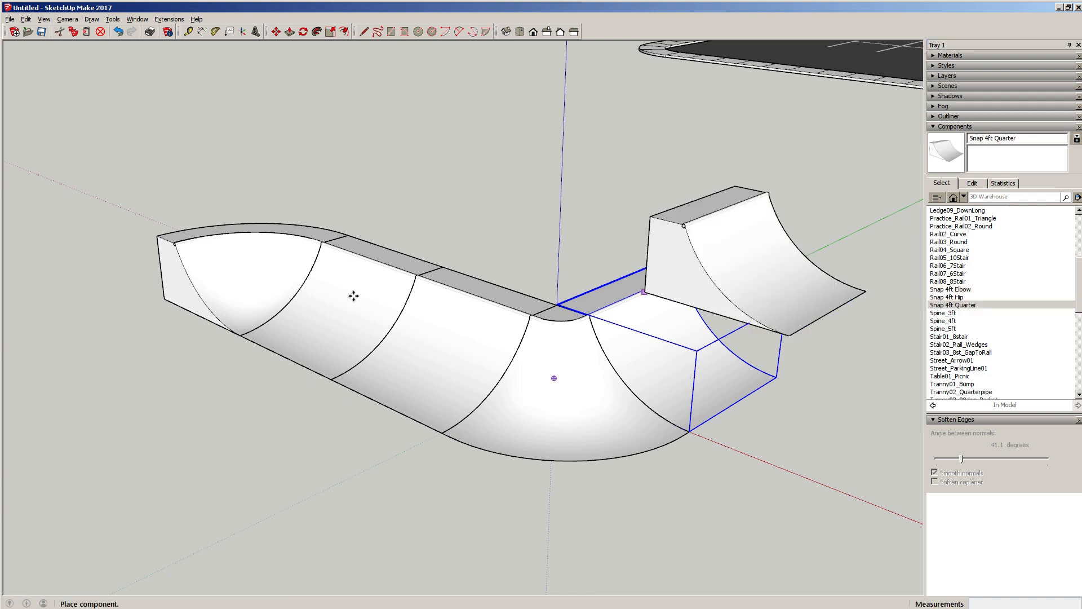
click(161, 300)
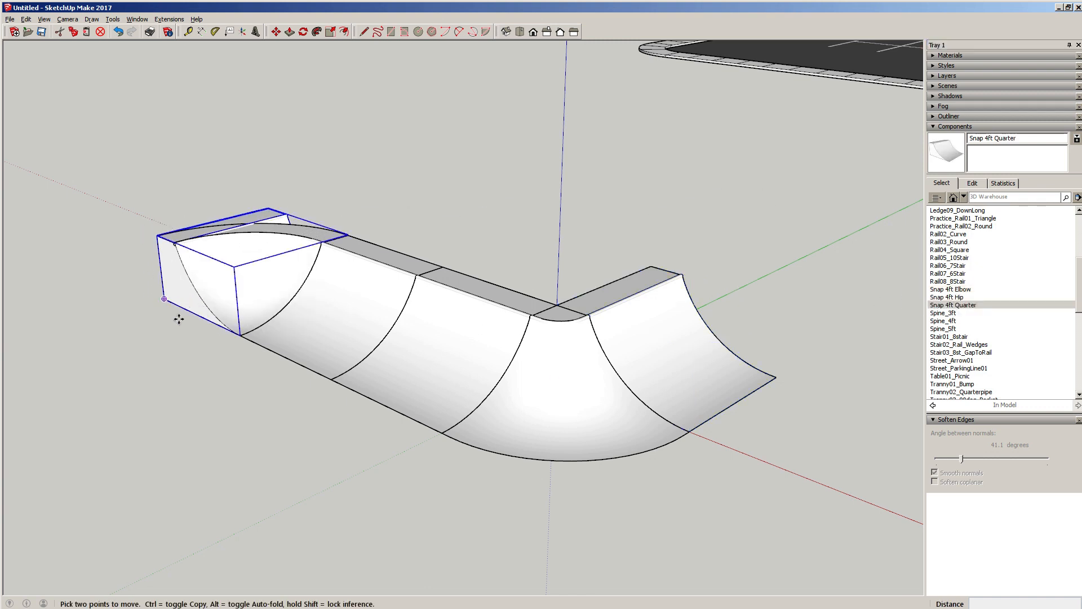
click(193, 341)
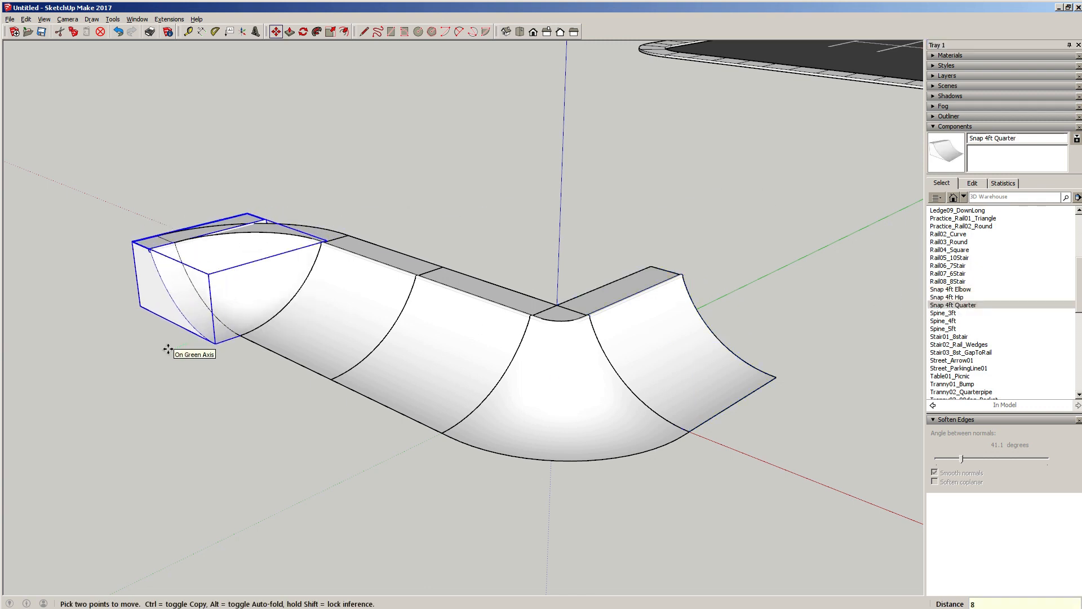
text(8)
key(Return)
Step: Copy the new quarter 8 ft along the green axis, end to end, and clear the selection
shift+middle_drag(176, 369, 333, 352)
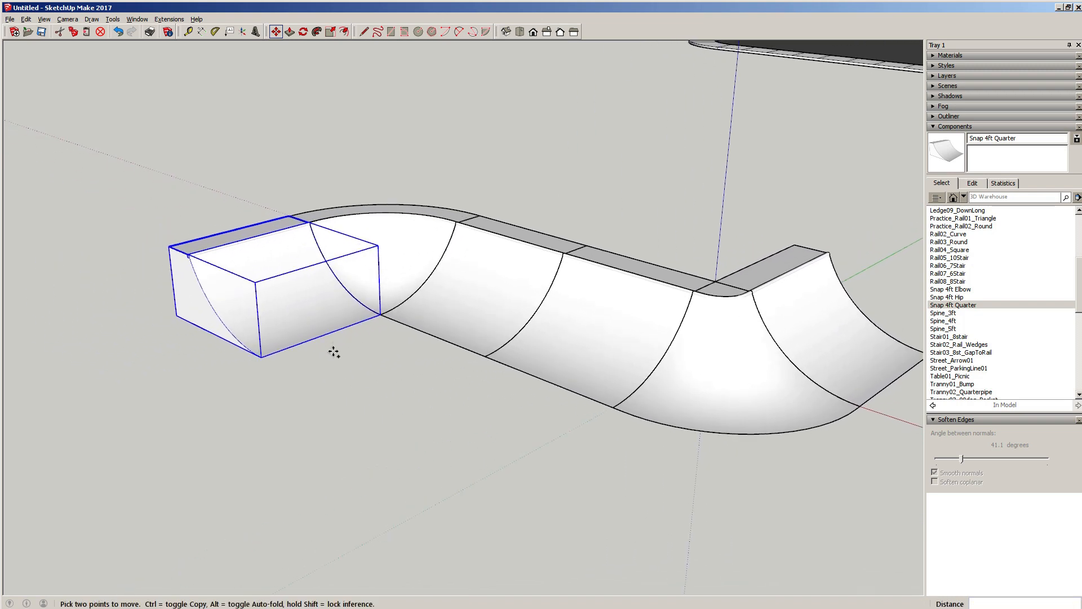
key(ctrl)
click(333, 352)
text(8)
key(Return)
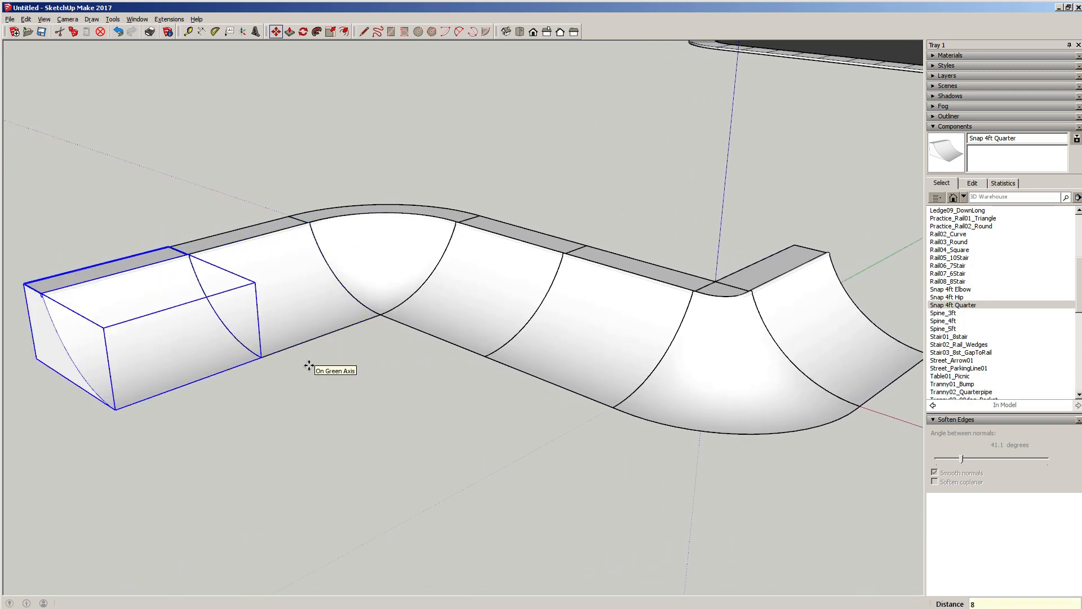
key(space)
click(339, 378)
Step: Examine the joints where the elbow meets the straight quarters on both sides, including the continuous coping
middle_drag(545, 353, 451, 360)
scroll(571, 259, up, 6)
scroll(541, 237, down, 4)
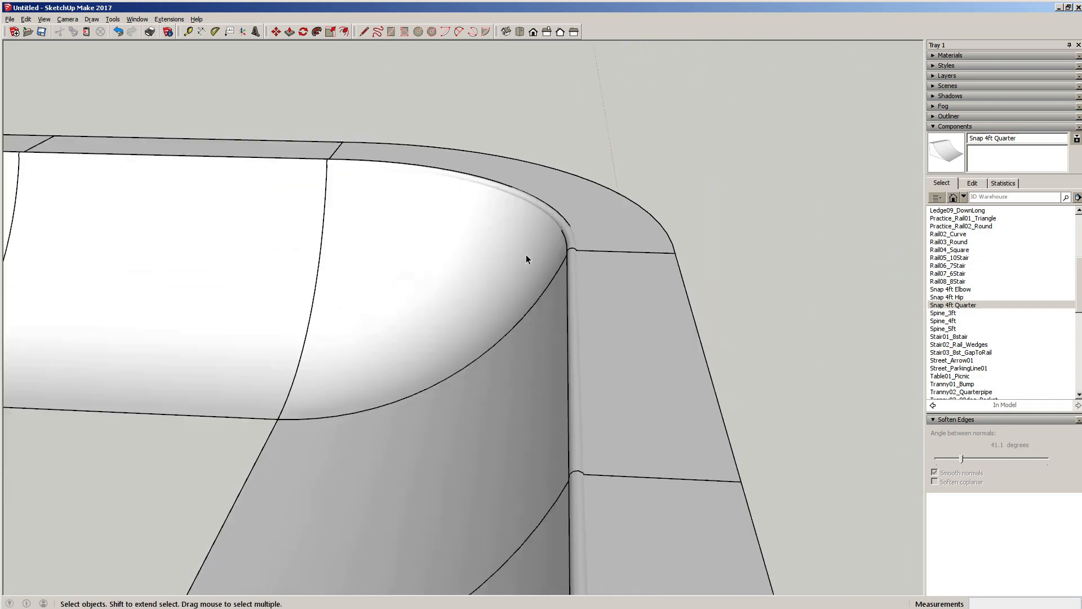
middle_drag(526, 255, 560, 314)
scroll(550, 268, down, 4)
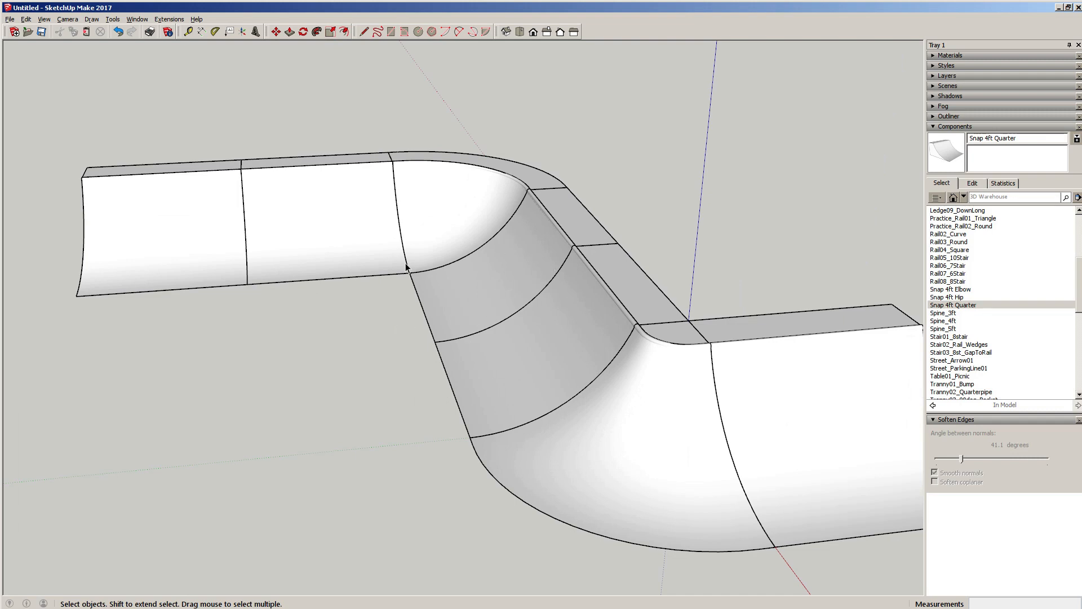
middle_drag(406, 266, 583, 284)
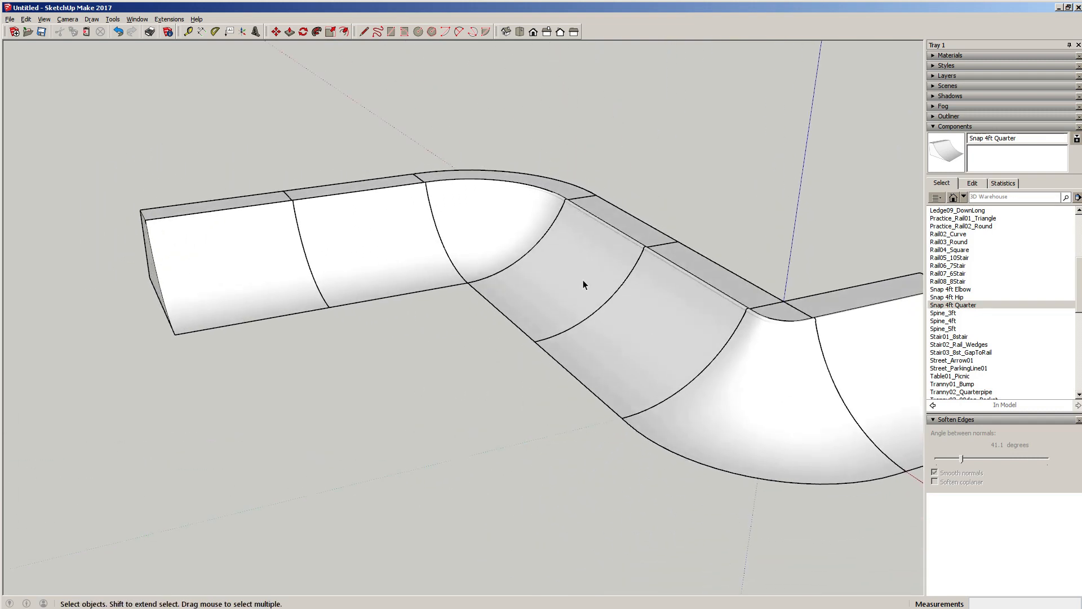
middle_drag(636, 340, 449, 354)
scroll(462, 321, up, 2)
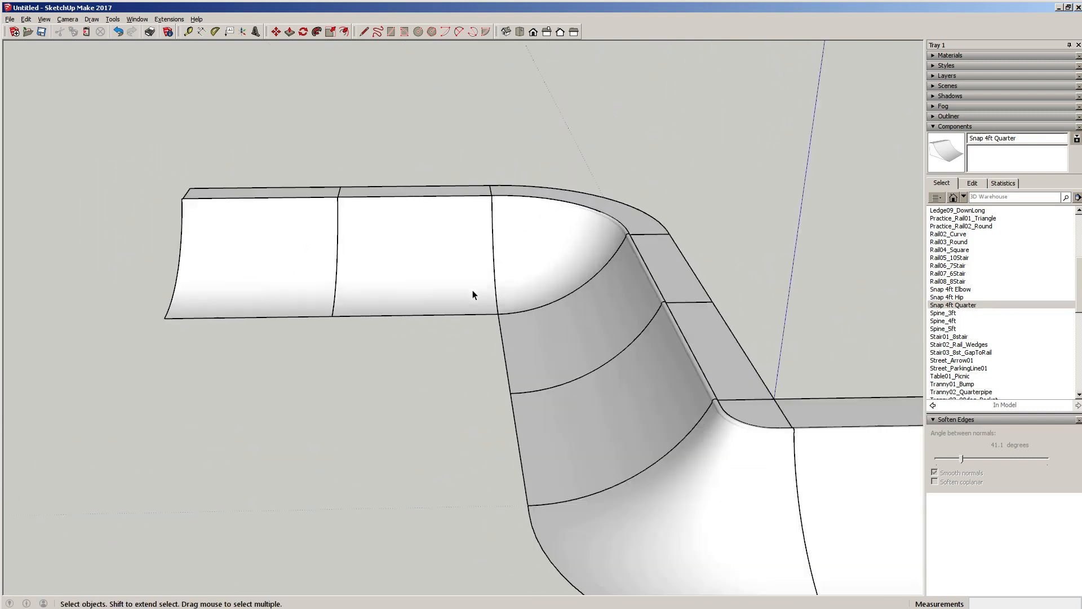
scroll(509, 336, down, 2)
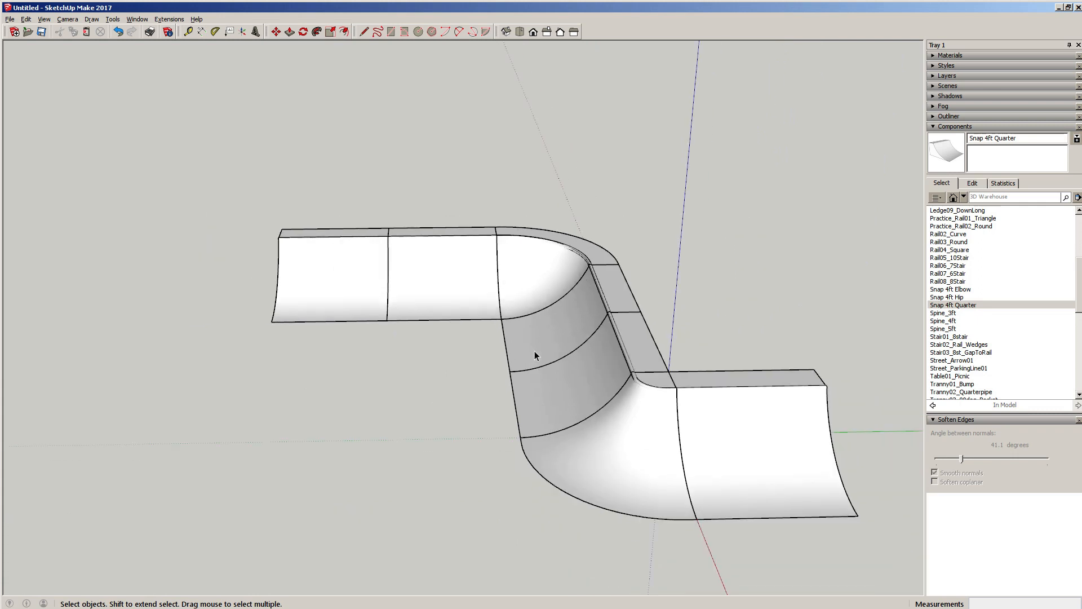
Step: Copy the elbow 16 ft along the green axis to the far end of the two new quarters
click(527, 265)
key(m)
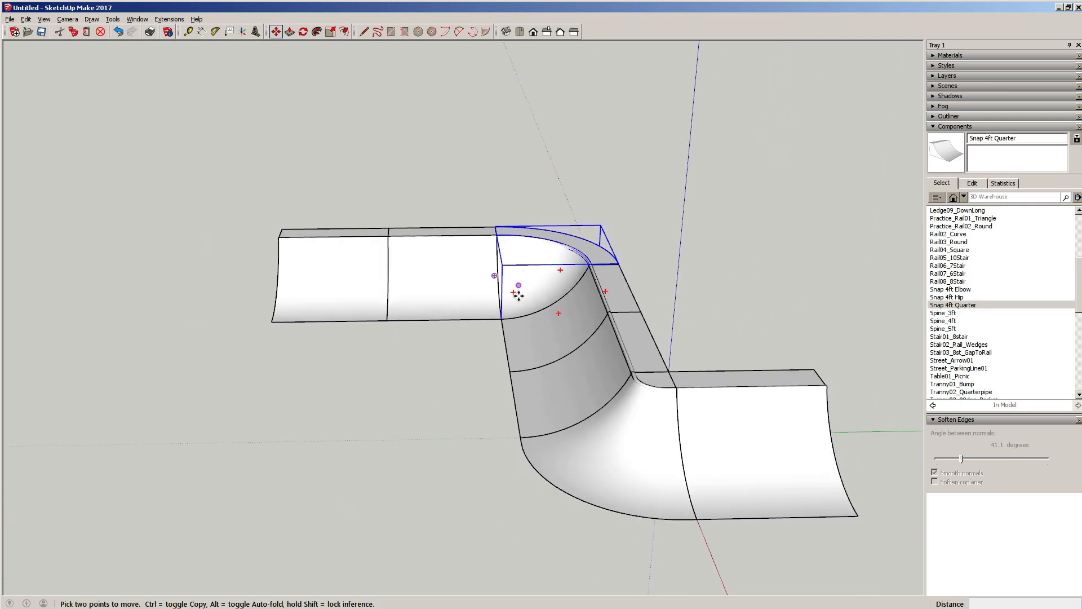
mouse_move(511, 311)
middle_down()
mouse_move(416, 297)
mouse_move(586, 319)
mouse_move(497, 311)
middle_up()
click(496, 313)
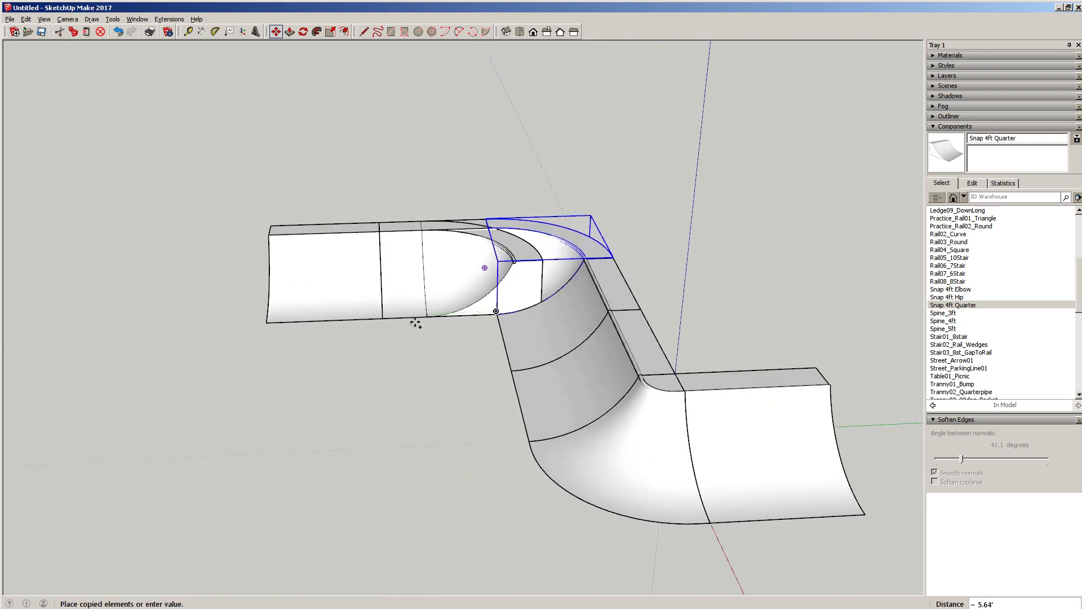
click(267, 321)
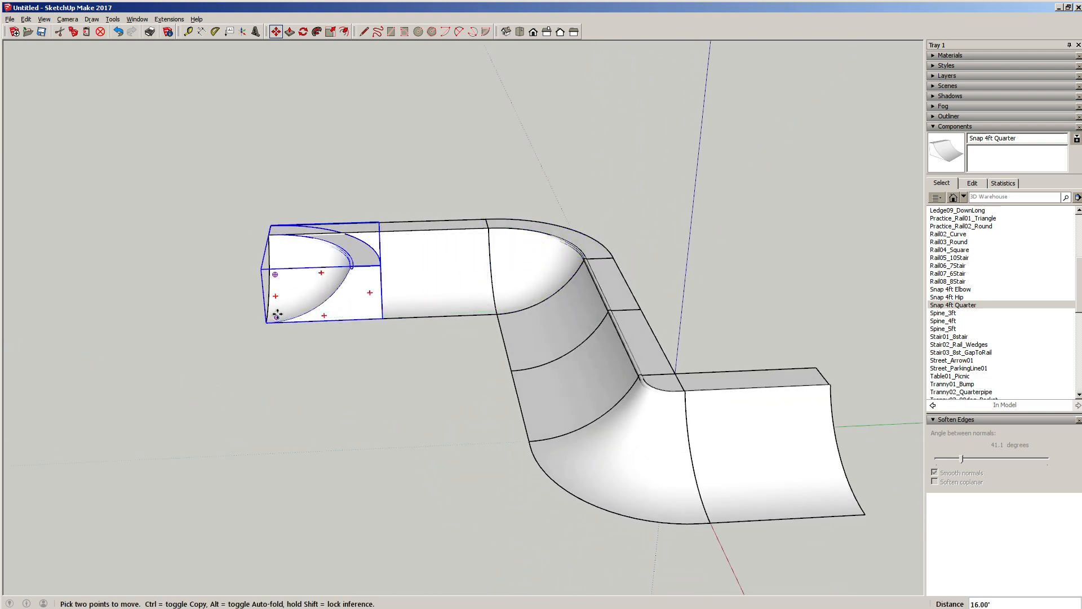
Step: Rotate the copied elbow a quarter turn about its toe corner so it continues the end of the run
scroll(290, 289, up, 5)
middle_drag(290, 290, 448, 145)
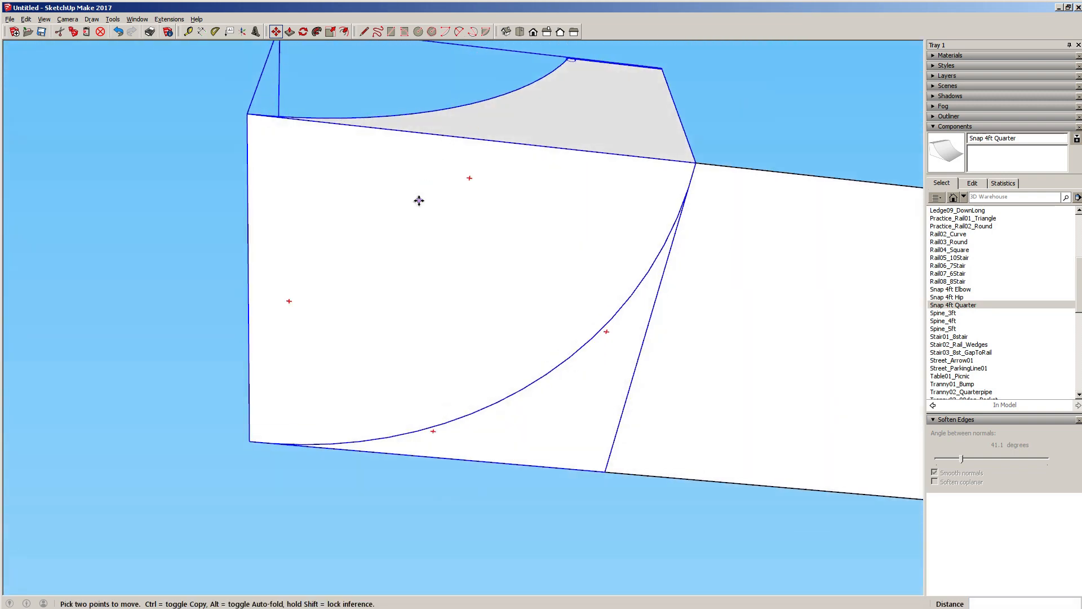
key(q)
scroll(310, 180, down, 3)
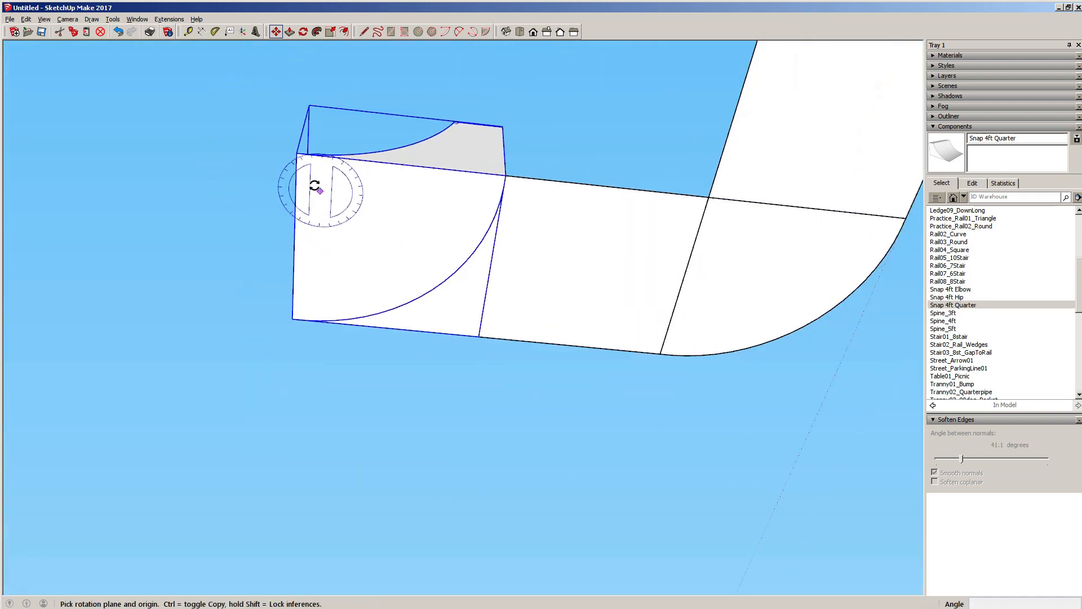
click(296, 153)
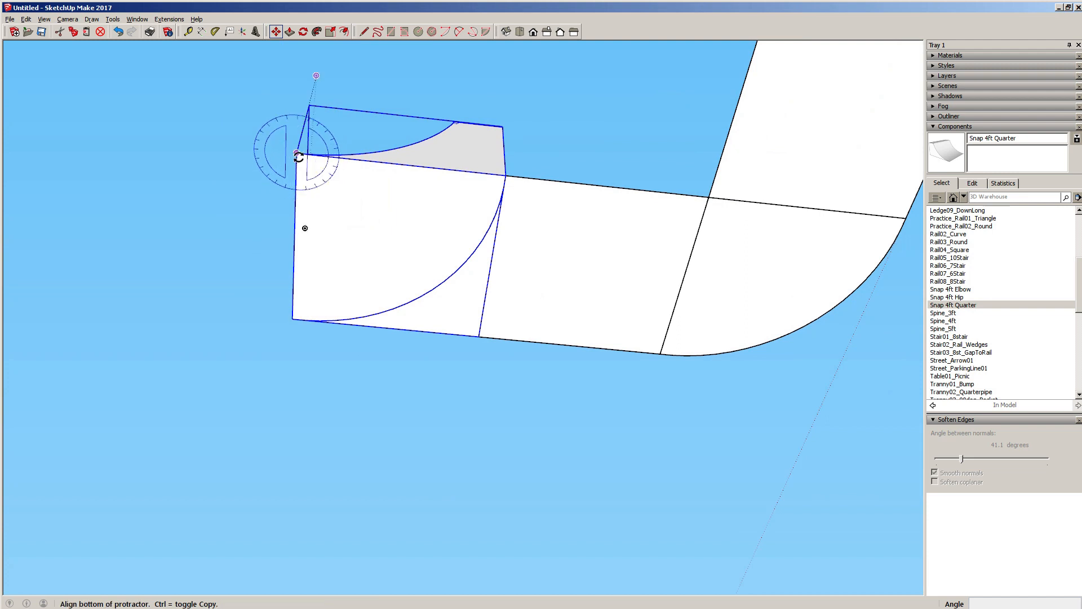
click(505, 175)
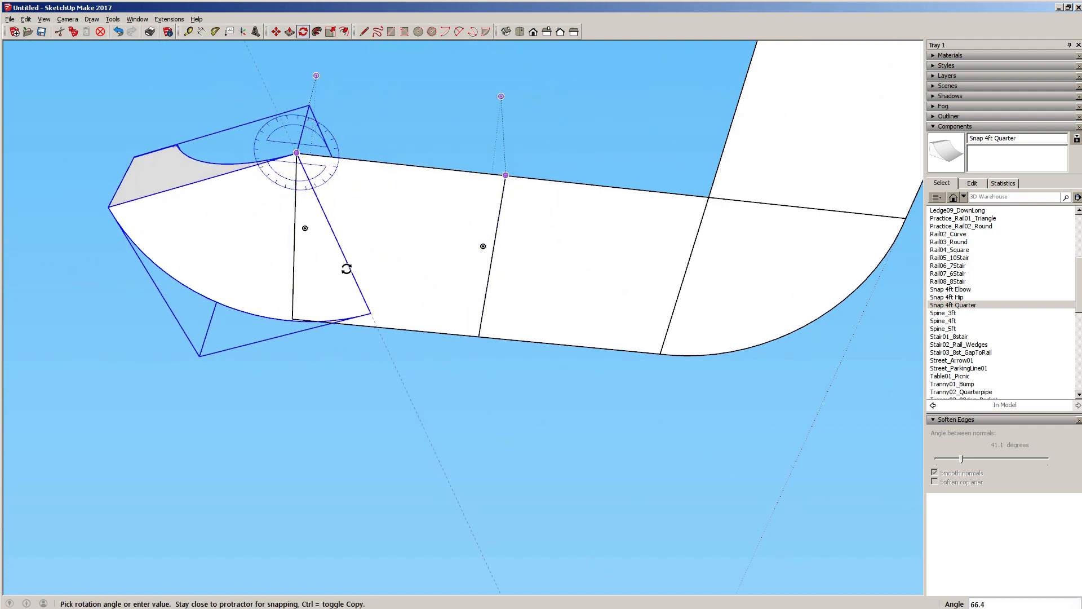
click(293, 316)
Step: Copy the two quarters between the hip and the first elbow to the rotated elbow's open end
middle_drag(483, 273, 556, 468)
middle_drag(556, 276, 514, 339)
scroll(512, 338, down, 5)
middle_drag(574, 321, 476, 324)
scroll(476, 325, up, 3)
click(653, 404)
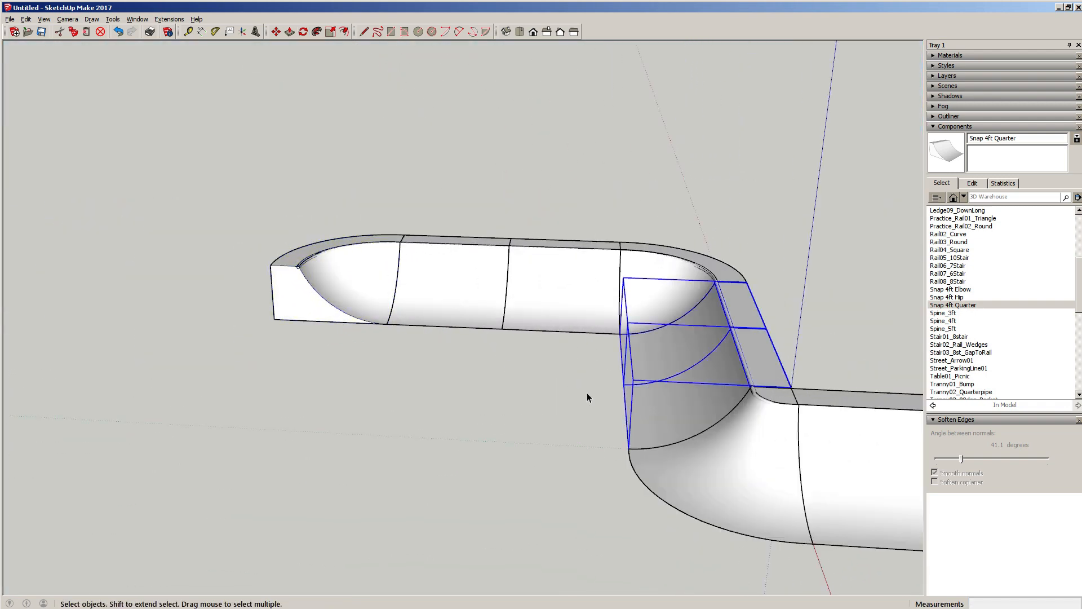
key(m)
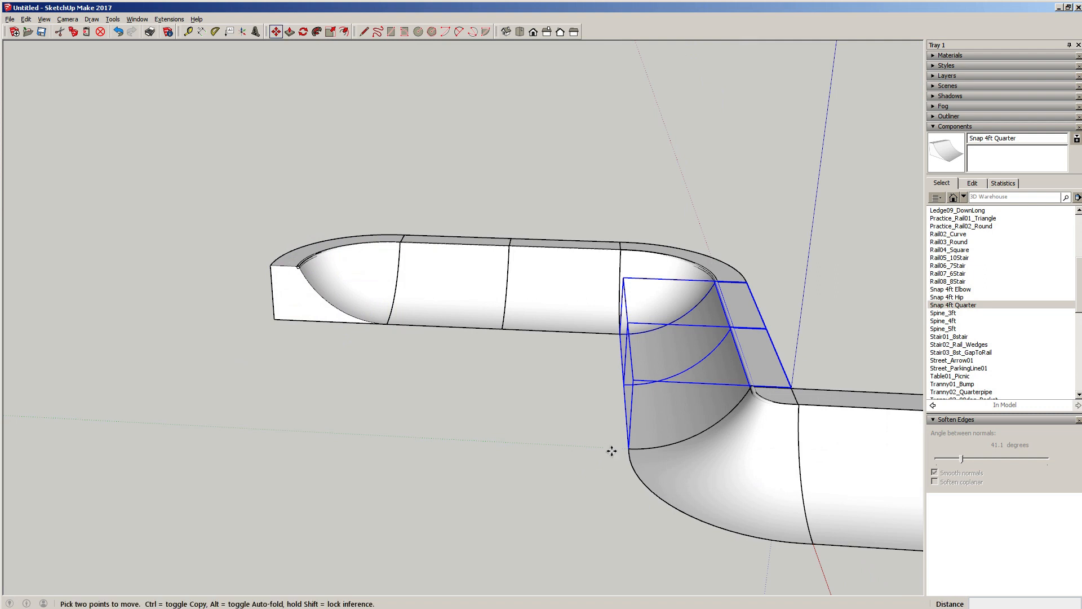
click(619, 334)
middle_drag(396, 336, 442, 355)
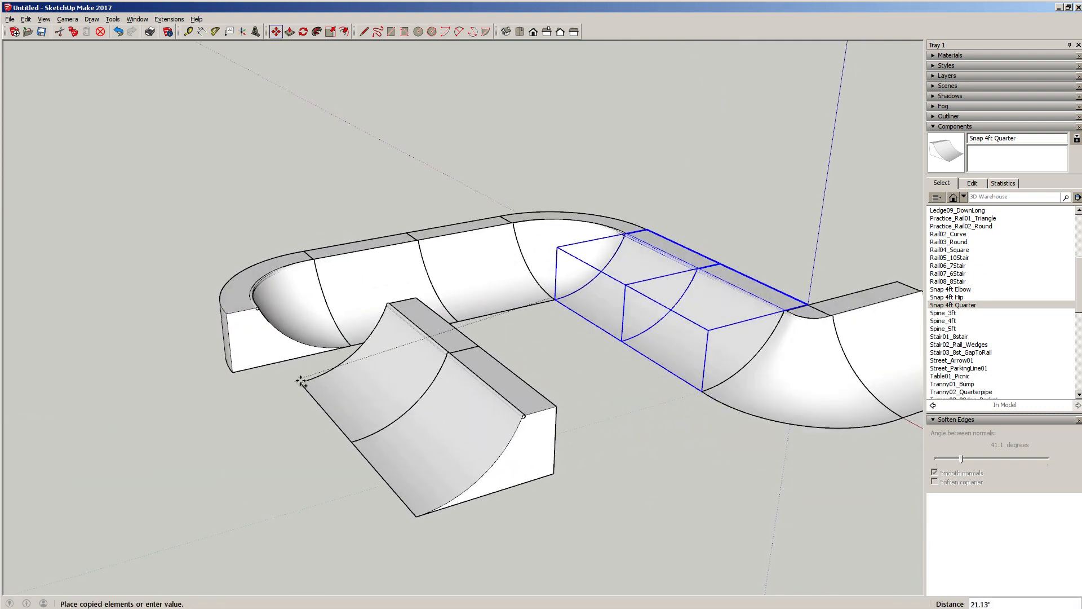
click(232, 371)
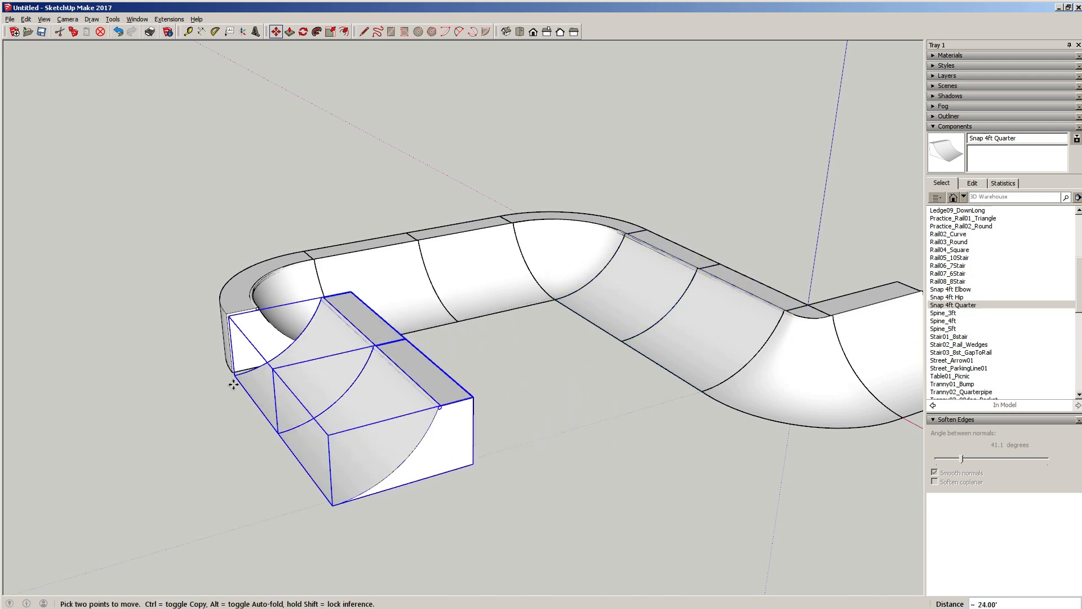
Step: Move the copied pair of quarters so its end corner snaps onto the elbow's outer bottom corner
middle_drag(247, 403, 423, 418)
scroll(299, 450, up, 6)
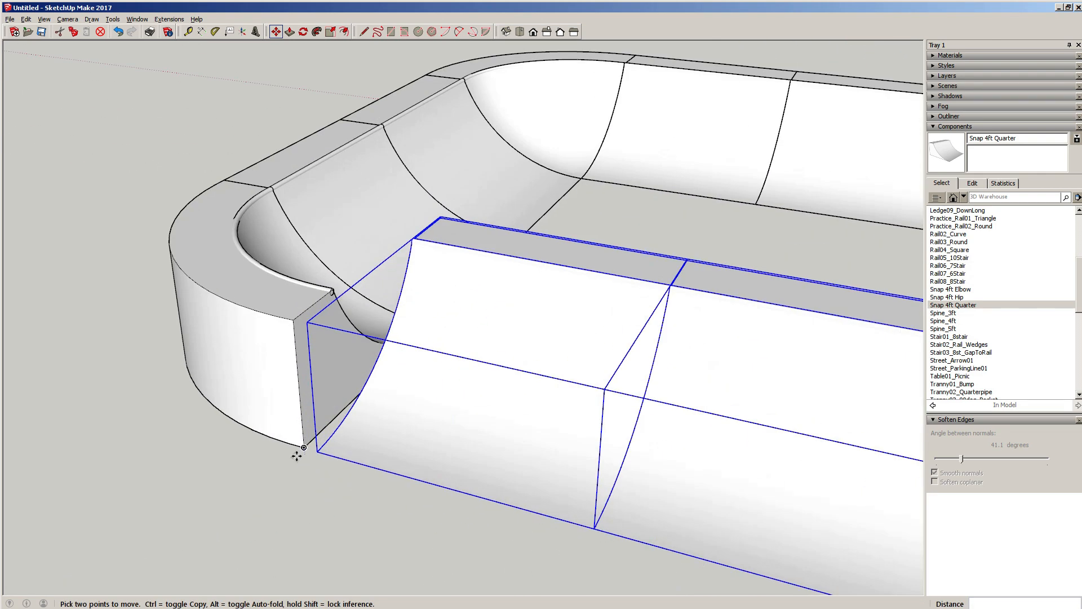
scroll(322, 443, down, 5)
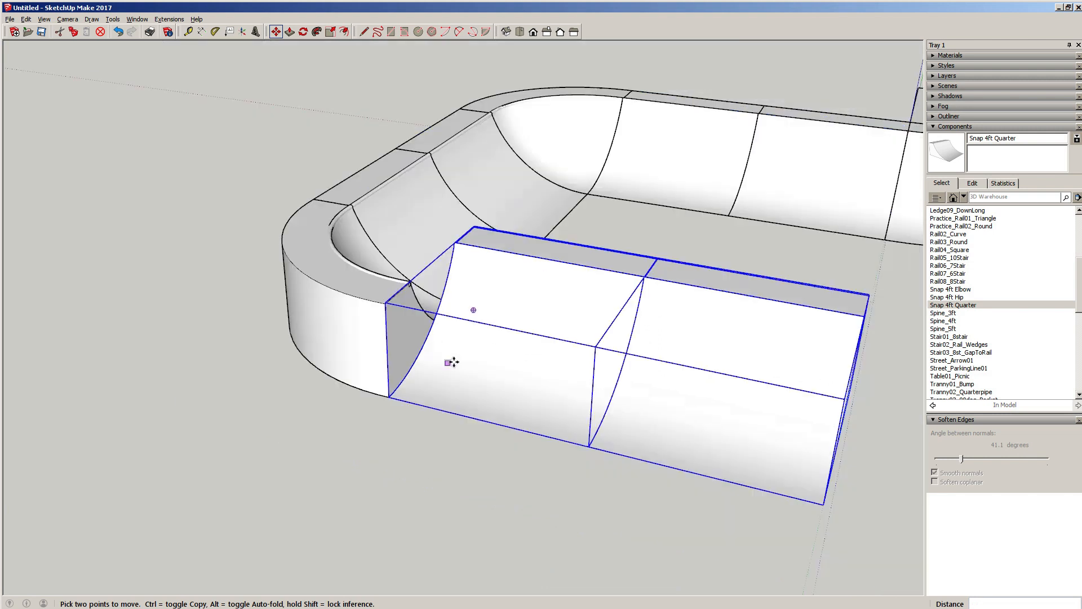
Step: Flip the two copied quarters across the run's width so their curved faces line up with the elbow, and deselect them
right_click(504, 352)
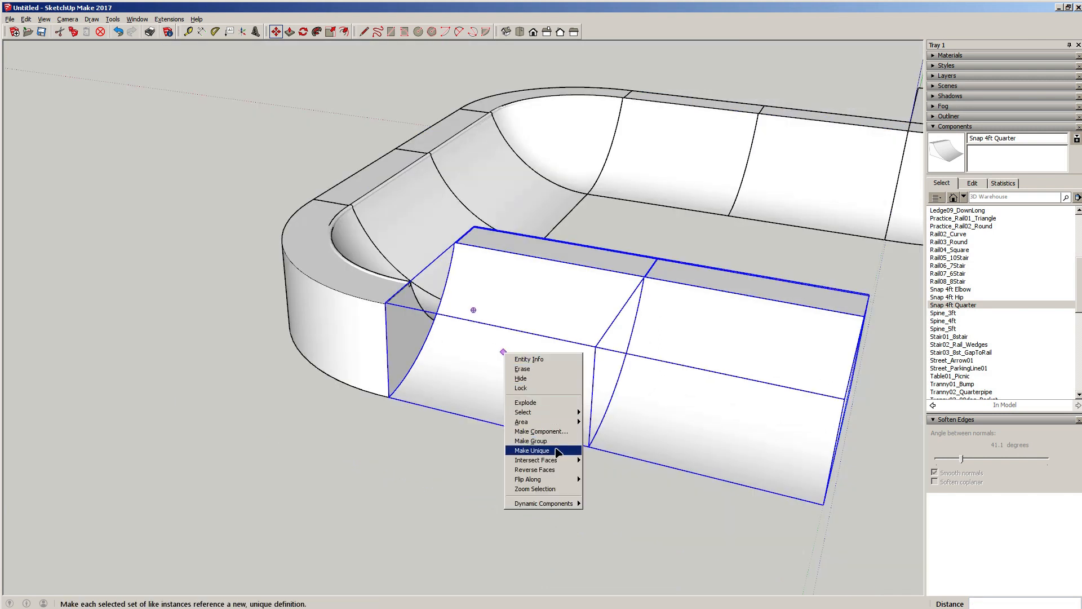
mouse_move(557, 481)
click(608, 479)
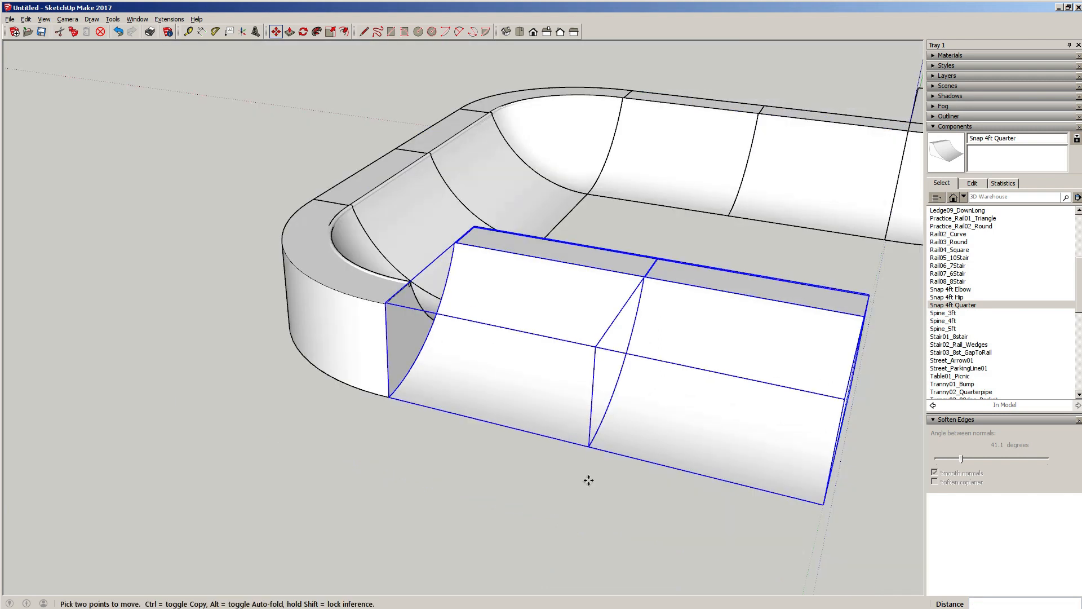
right_click(507, 387)
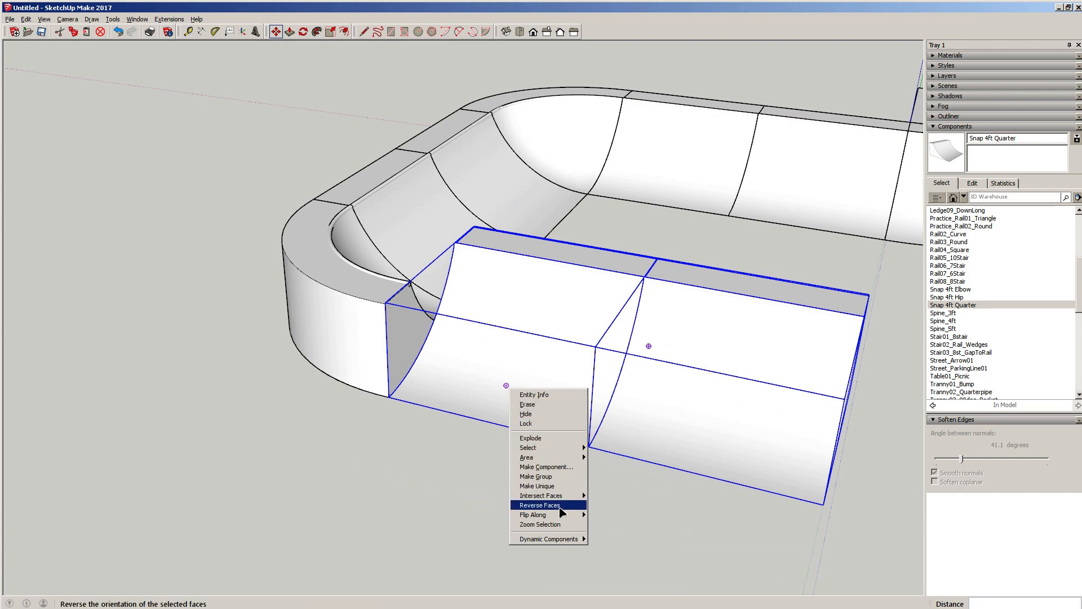
mouse_move(562, 515)
click(617, 524)
middle_drag(624, 466, 420, 376)
scroll(419, 376, down, 3)
key(space)
click(521, 393)
middle_drag(521, 394, 472, 350)
scroll(510, 350, down, 2)
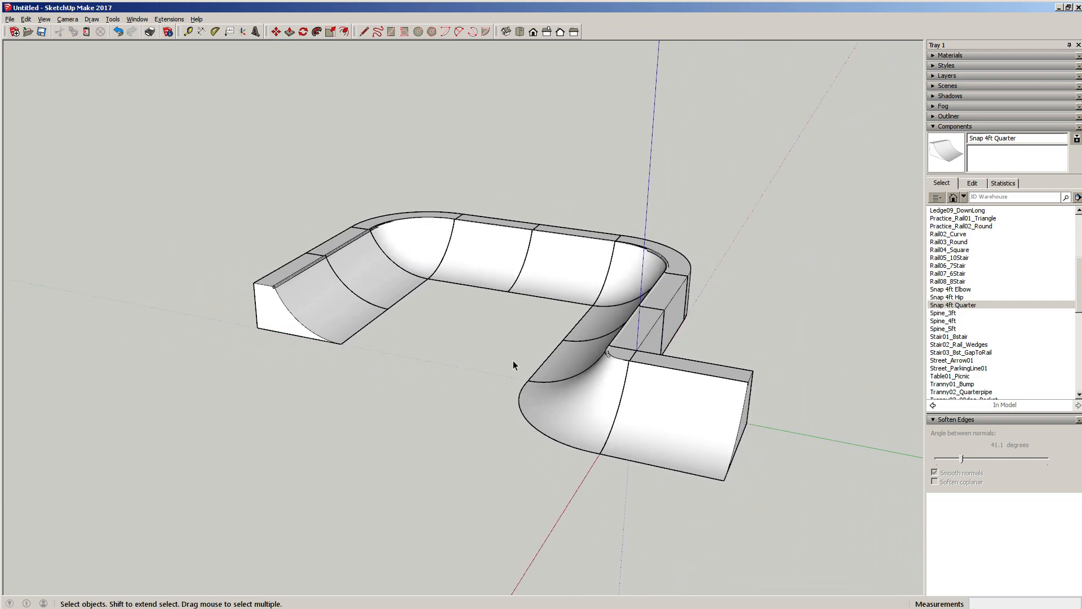
shift+drag(435, 323, 678, 359)
scroll(535, 328, up, 6)
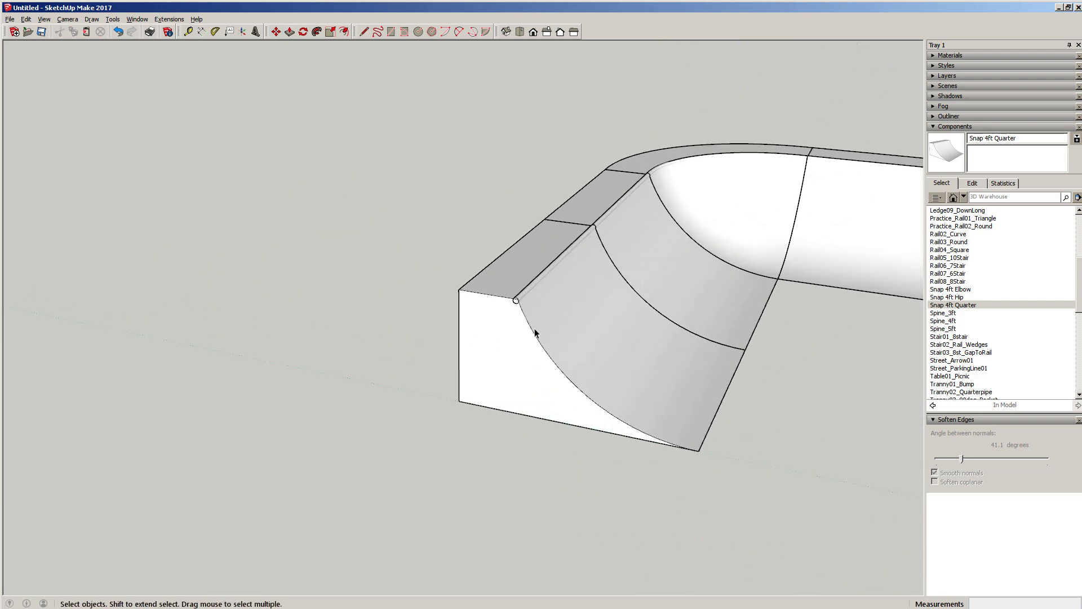
Step: Copy the two end quarters together onto the run's open end, snapping toe corner to toe corner, to extend it by two pieces
scroll(678, 361, down, 1)
scroll(678, 364, down, 4)
shift+middle_drag(679, 393, 544, 333)
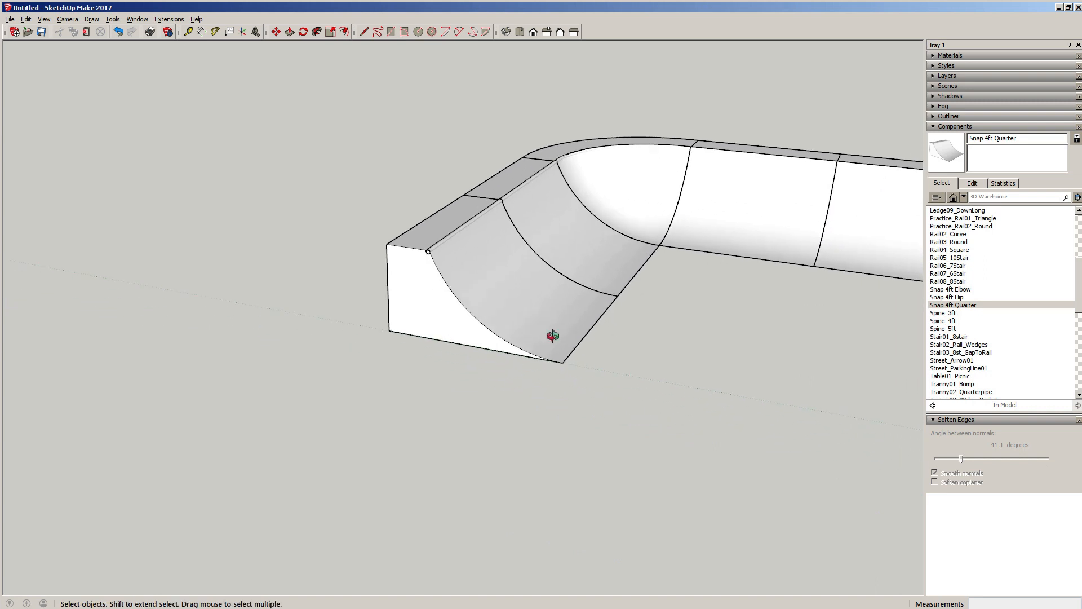
scroll(530, 361, down, 3)
click(503, 364)
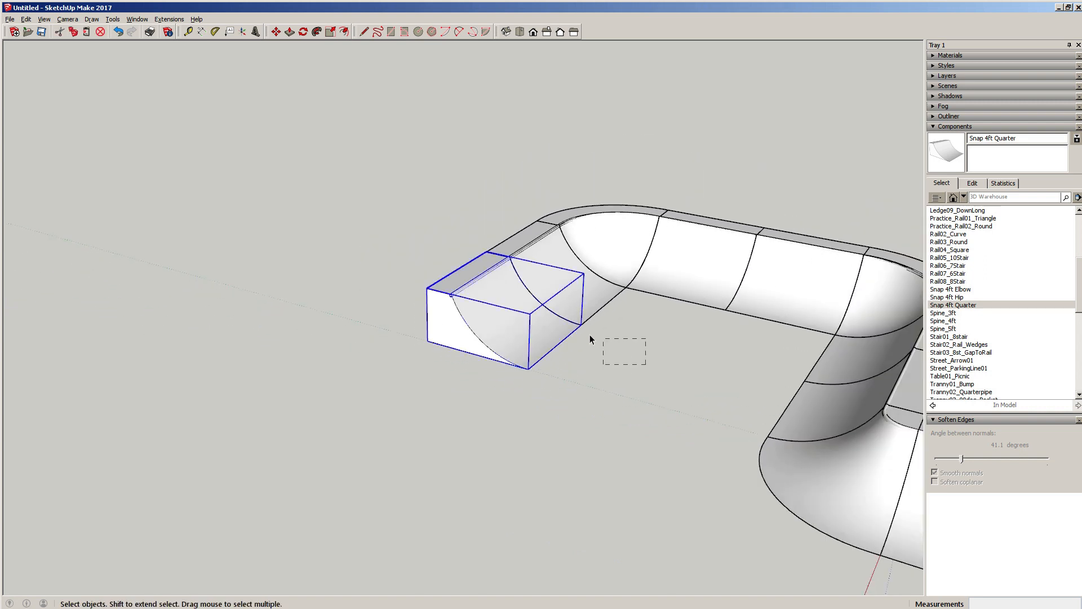
shift+click(567, 331)
key(m)
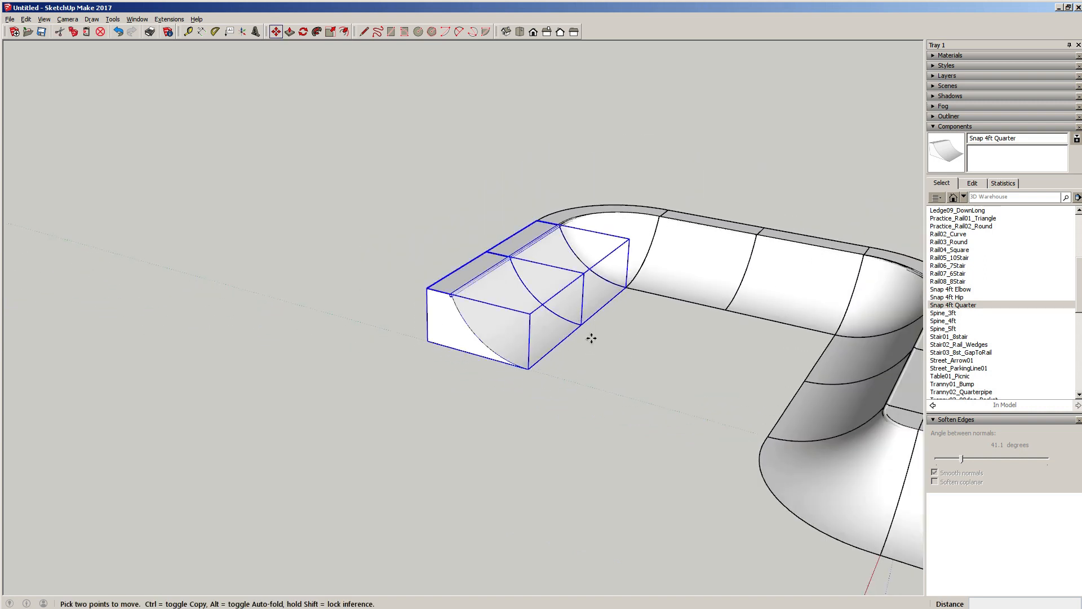
key(ctrl)
click(626, 288)
click(529, 369)
key(space)
scroll(544, 386, down, 4)
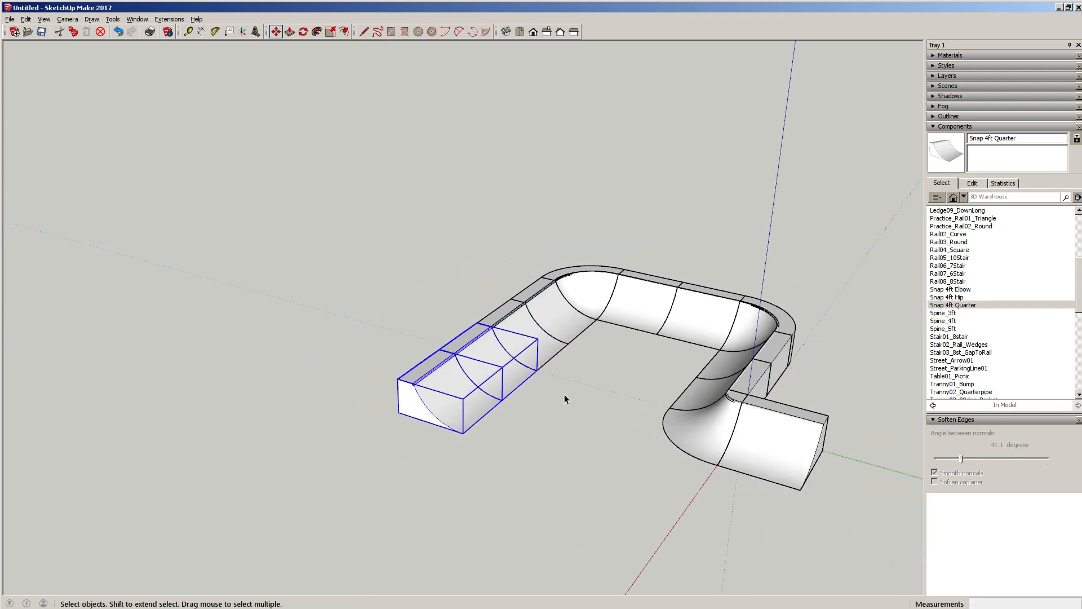
Step: Copy the elbow at the start of this straight side so its toe corner snaps to the far end's toe corner
middle_drag(564, 394, 392, 372)
click(609, 336)
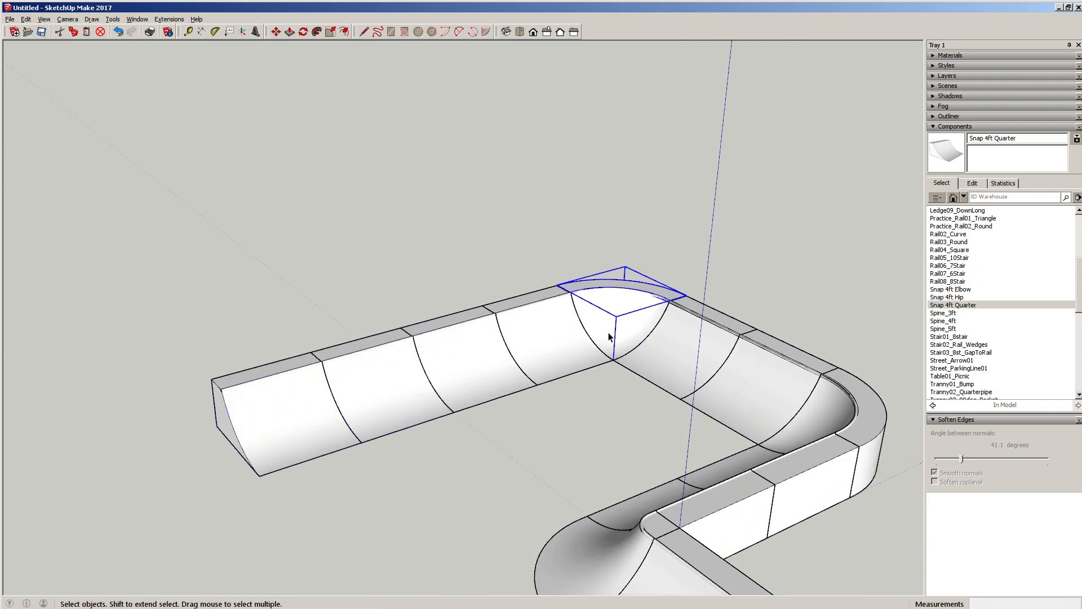
click(614, 361)
key(ctrl)
click(259, 476)
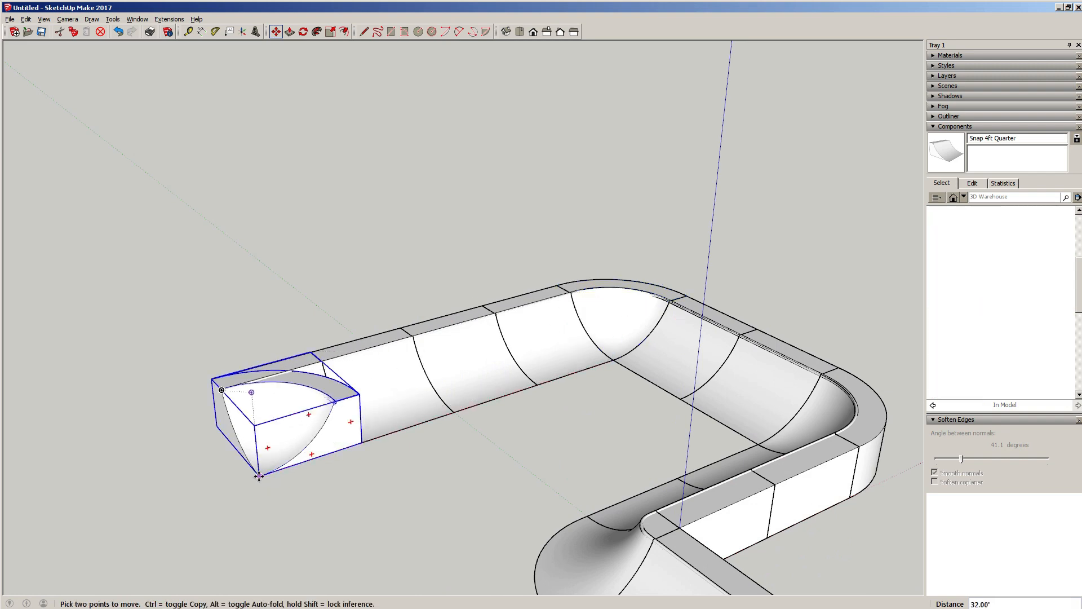
Step: Rotate the newly copied elbow about its toe corner from underneath so it continues the end of the four-quarter side
scroll(259, 477, up, 3)
middle_drag(259, 476, 436, 242)
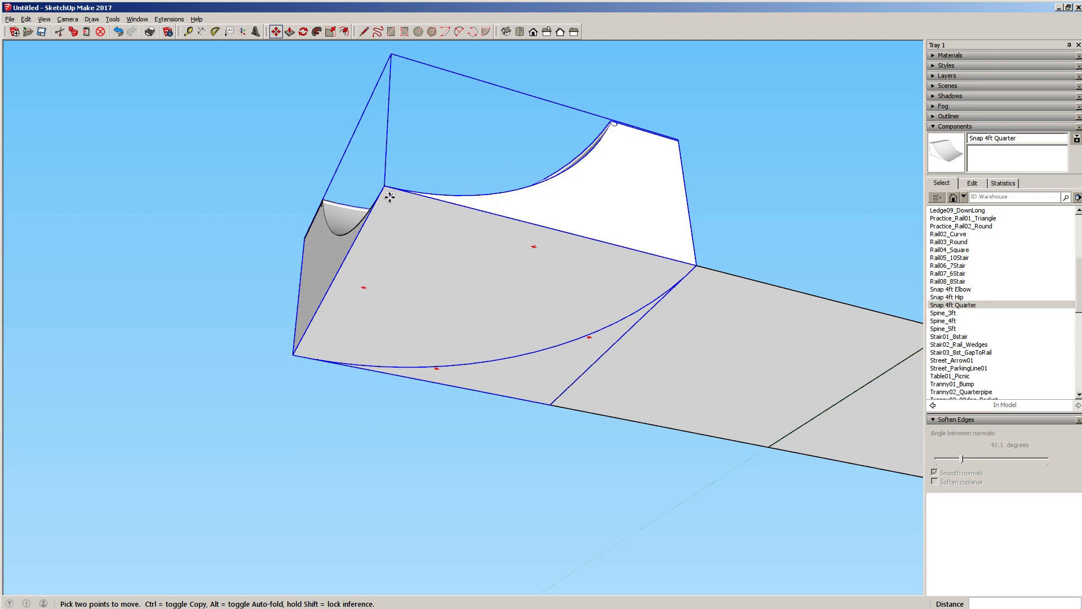
key(q)
key(Escape)
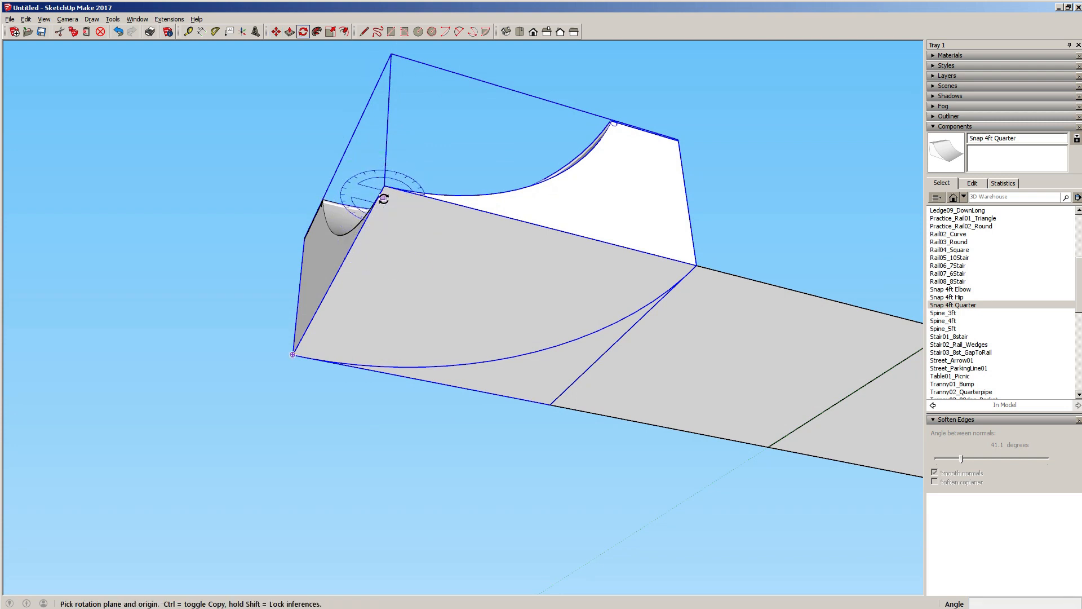
click(384, 187)
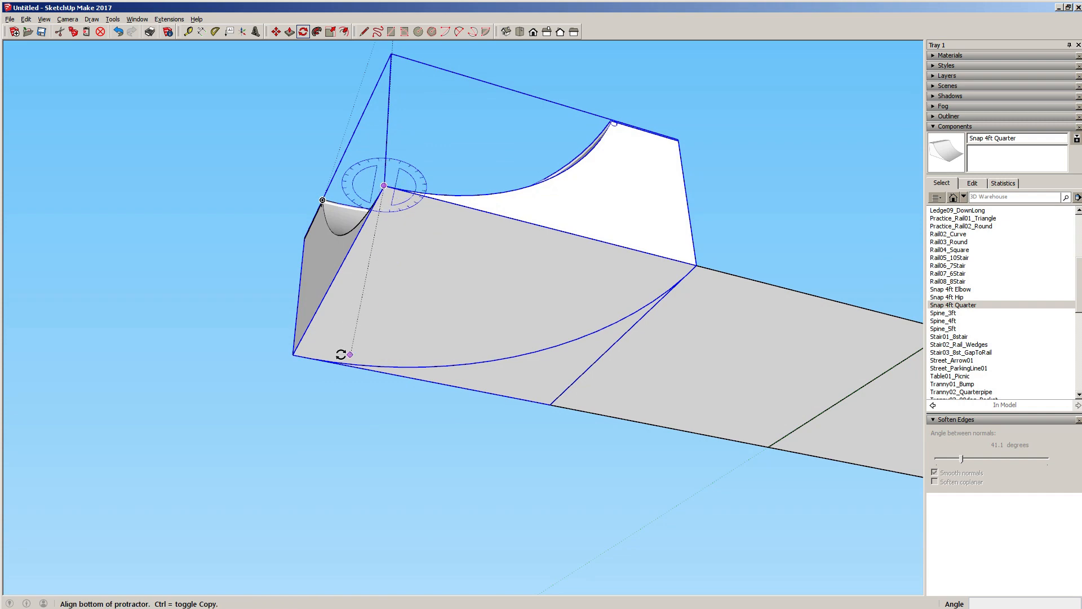
click(293, 356)
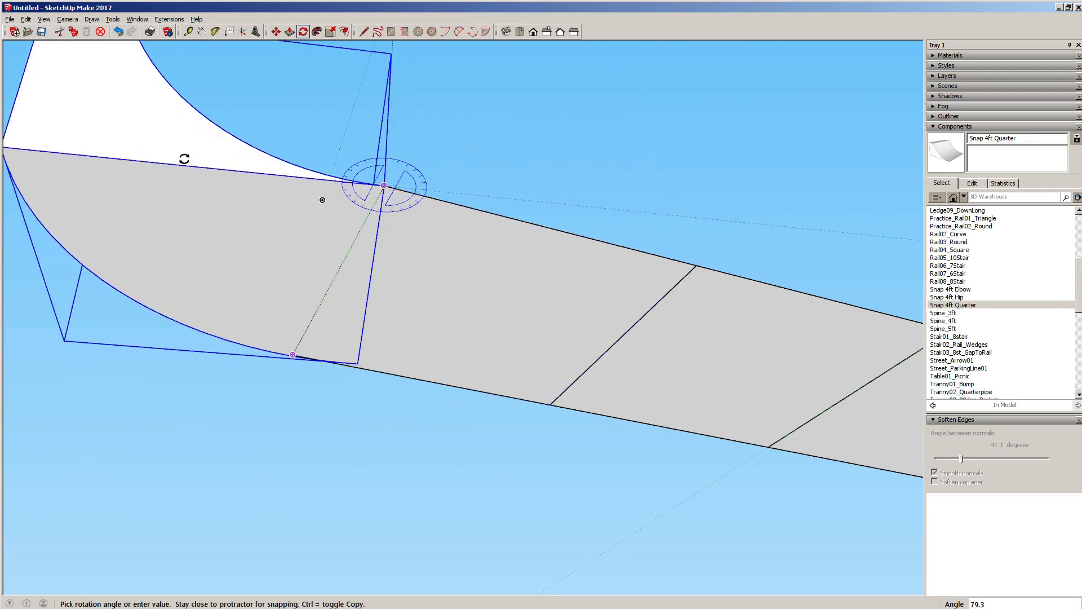
click(323, 200)
middle_drag(323, 199, 661, 374)
key(space)
Step: Copy the two quarters between the first two elbows to the open end of the newly rotated elbow
scroll(455, 261, down, 5)
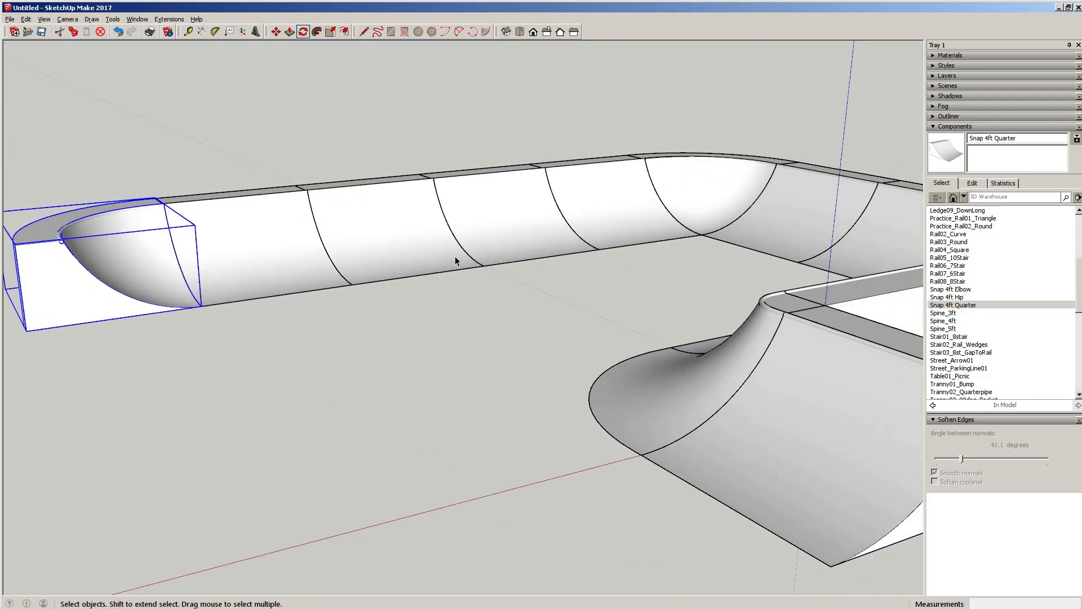
middle_drag(505, 290, 685, 468)
click(688, 465)
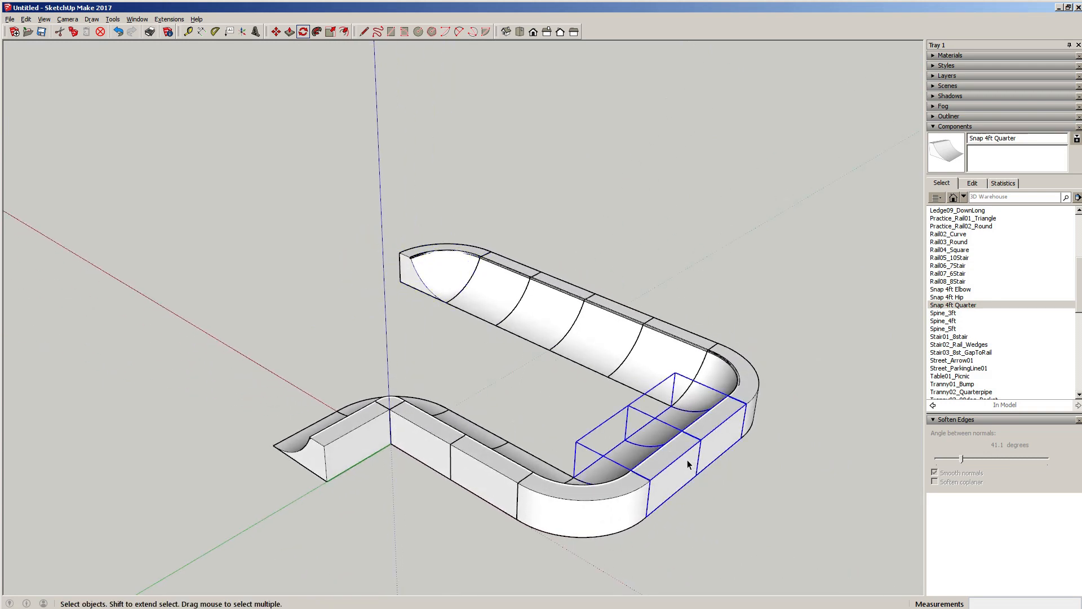
key(m)
click(741, 438)
key(ctrl)
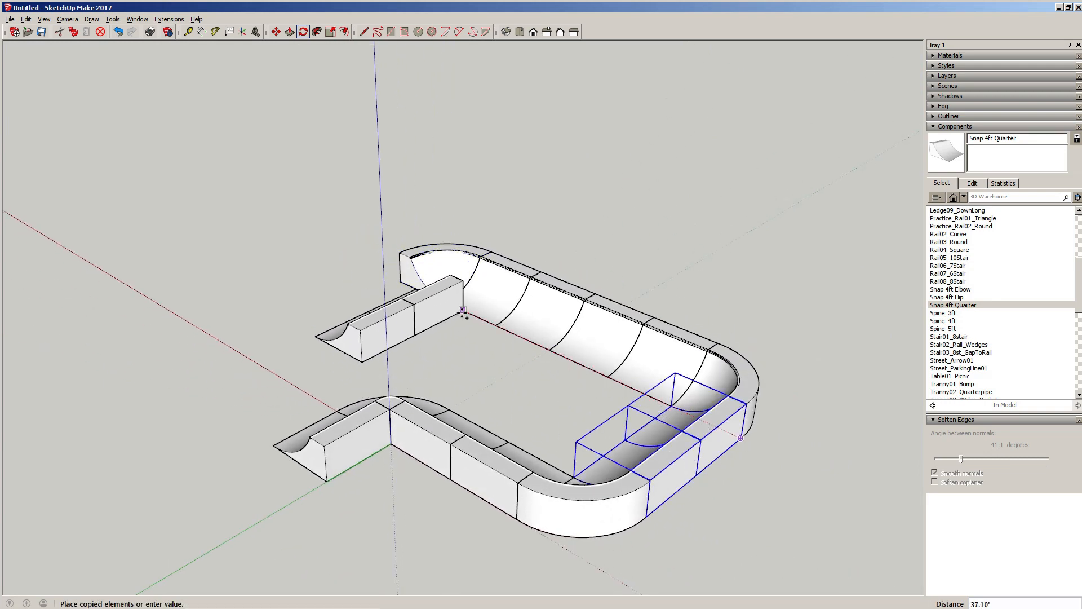
click(449, 301)
Step: Flip the two copied quarters across their width so their curved faces meet the new elbow, and deselect them
scroll(395, 333, up, 4)
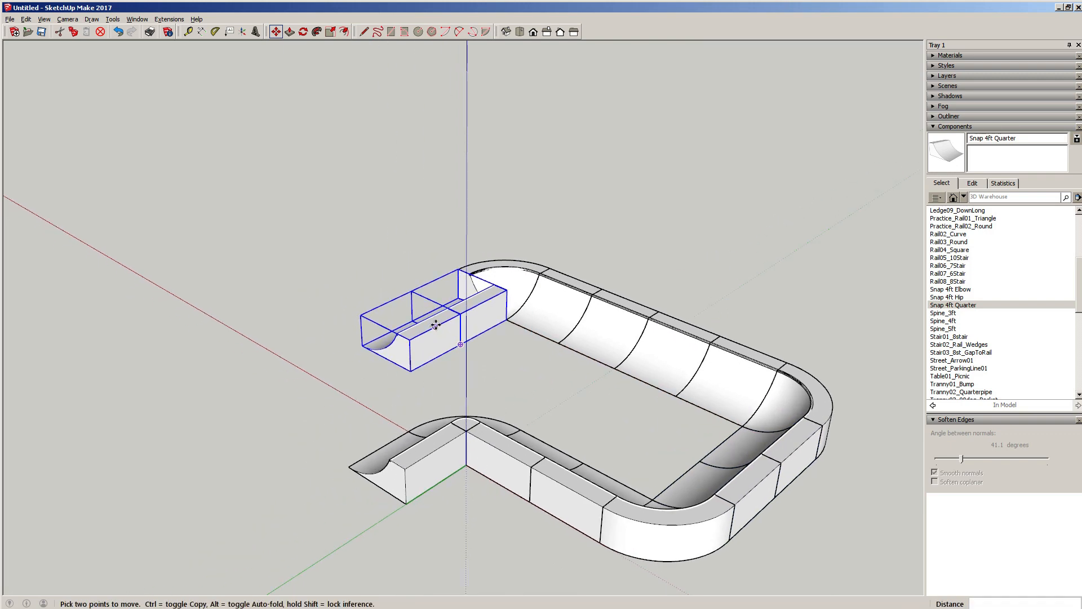
right_click(439, 332)
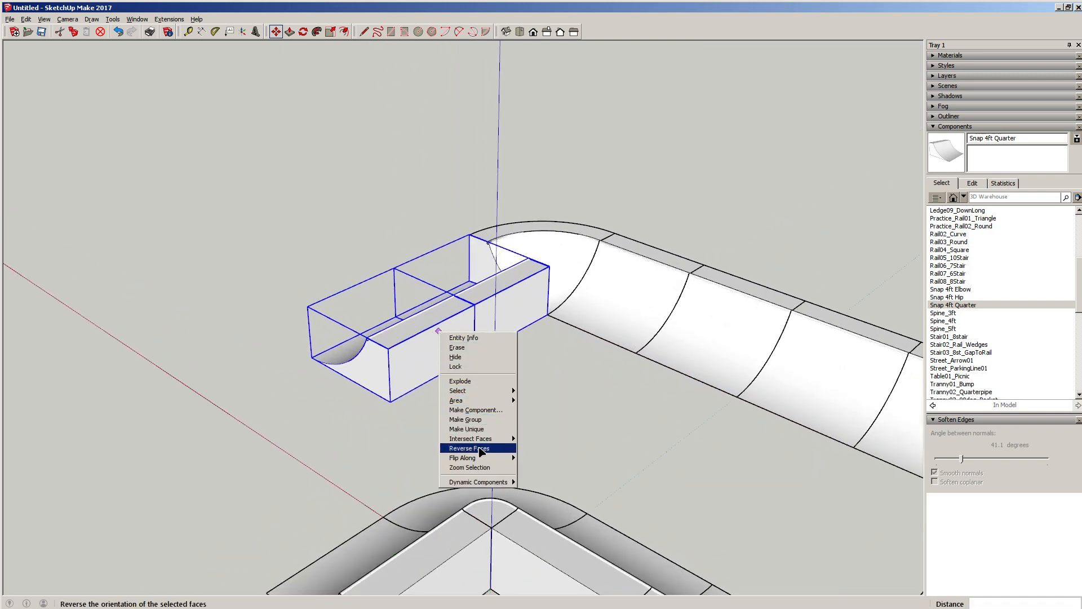
mouse_move(488, 458)
click(541, 458)
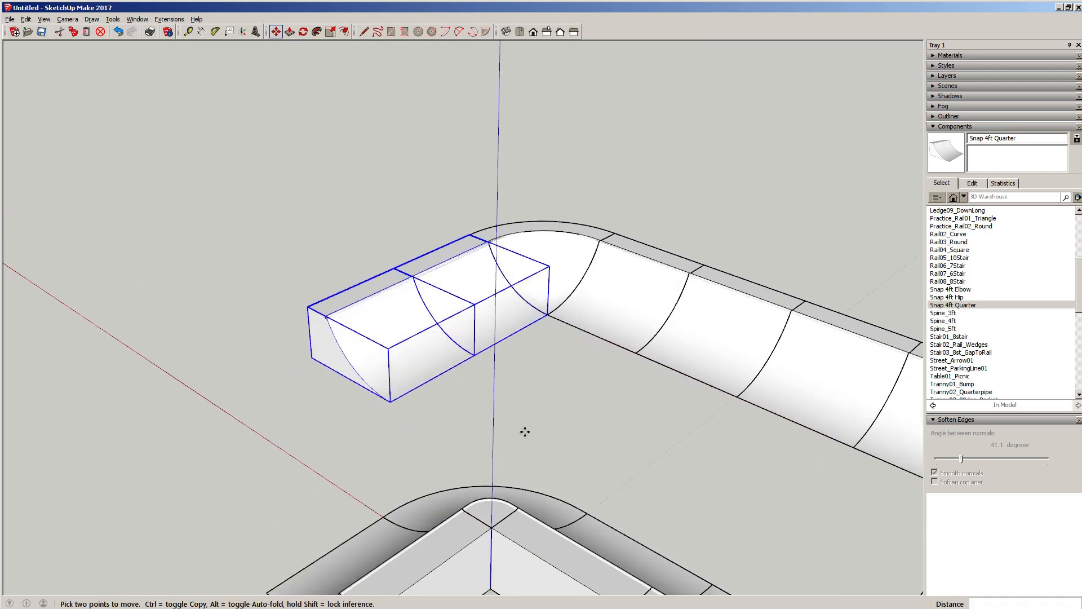
key(space)
click(582, 436)
Step: Copy the hip to the open end of the flipped quarters, snapping its bottom corner to their outer bottom corner
middle_drag(583, 435, 431, 394)
scroll(447, 288, down, 4)
click(474, 318)
key(m)
scroll(488, 390, up, 1)
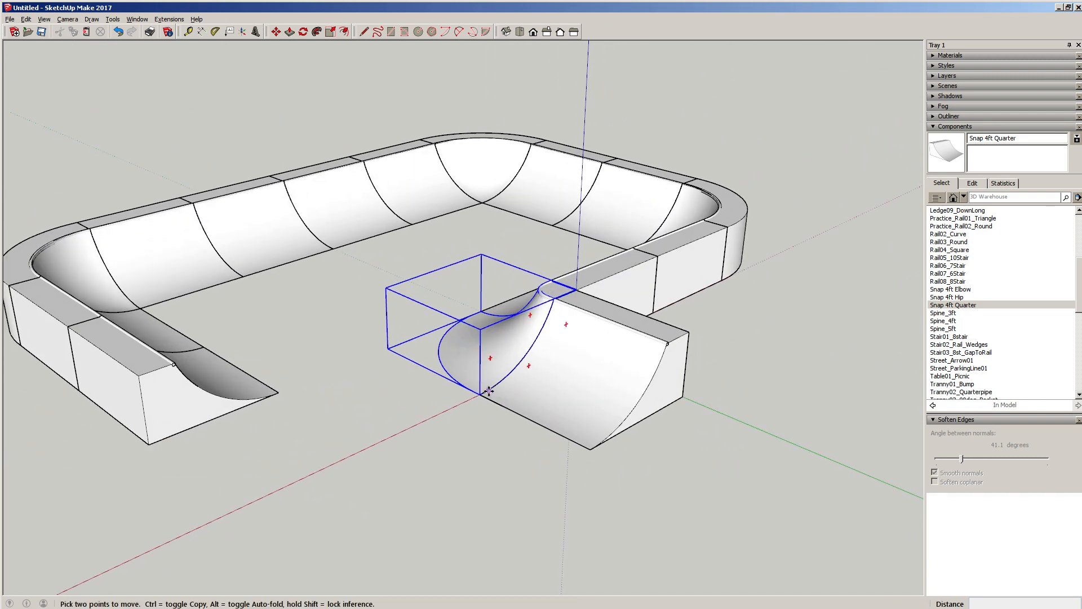
click(480, 393)
key(ctrl)
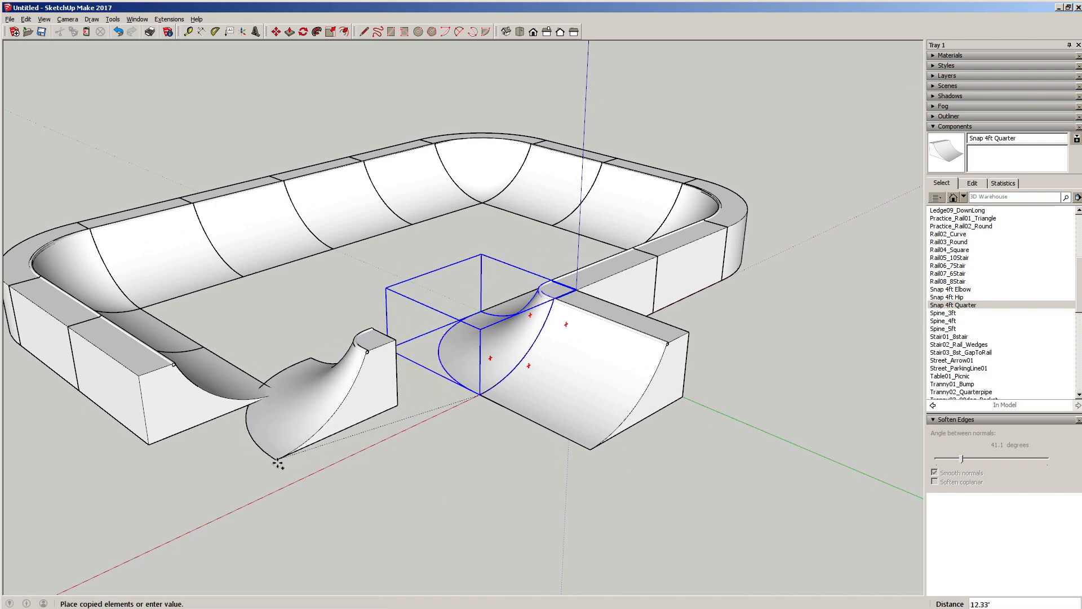
click(149, 446)
Step: Rotate the copied hip 180 degrees about its outer bottom corner, working from the underside
middle_drag(185, 418, 323, 283)
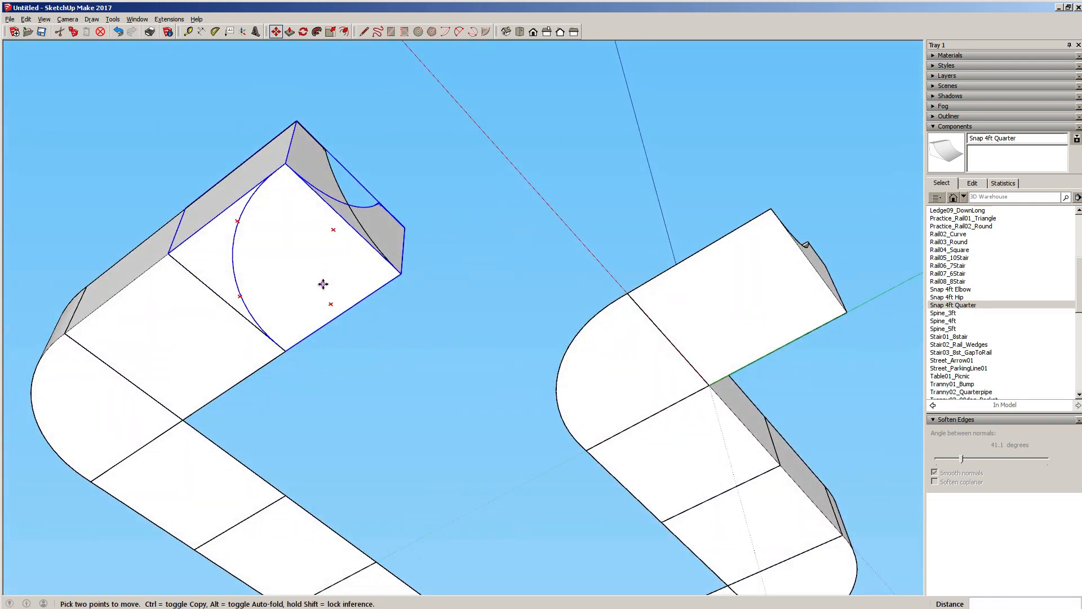
key(q)
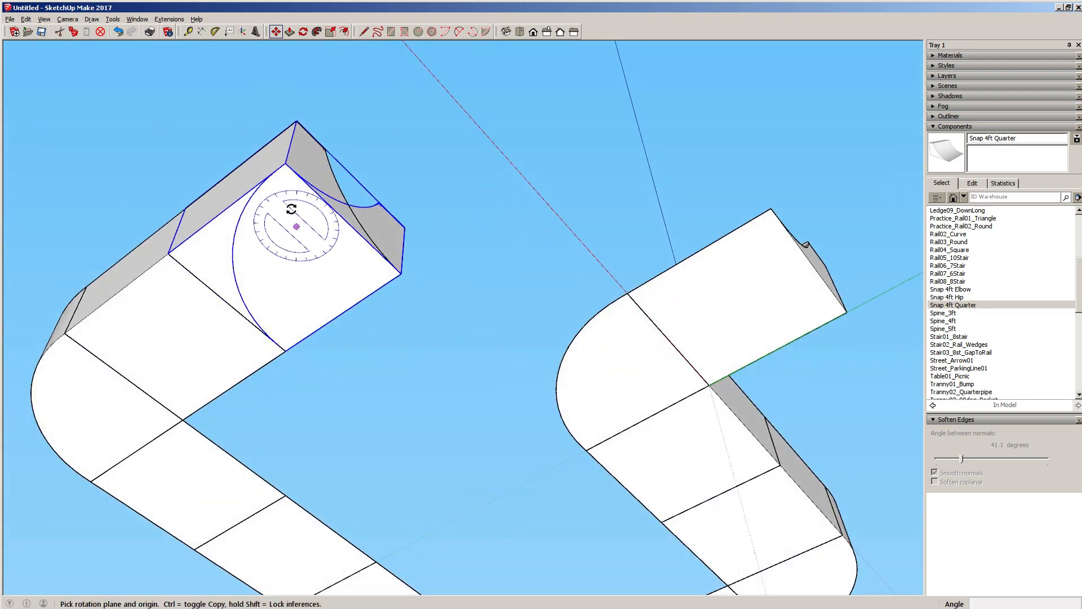
click(286, 164)
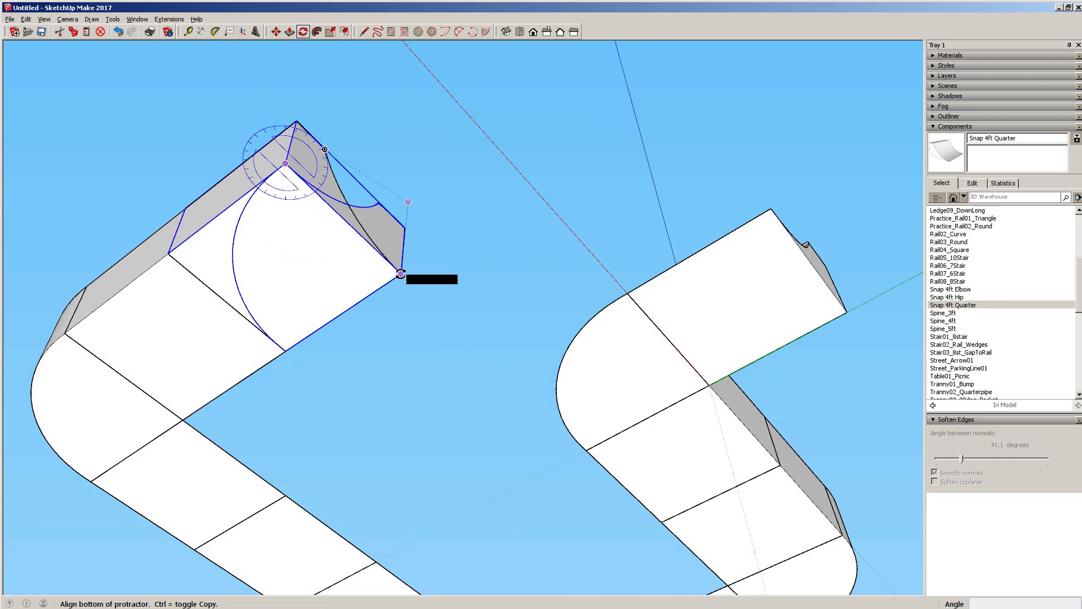
click(400, 274)
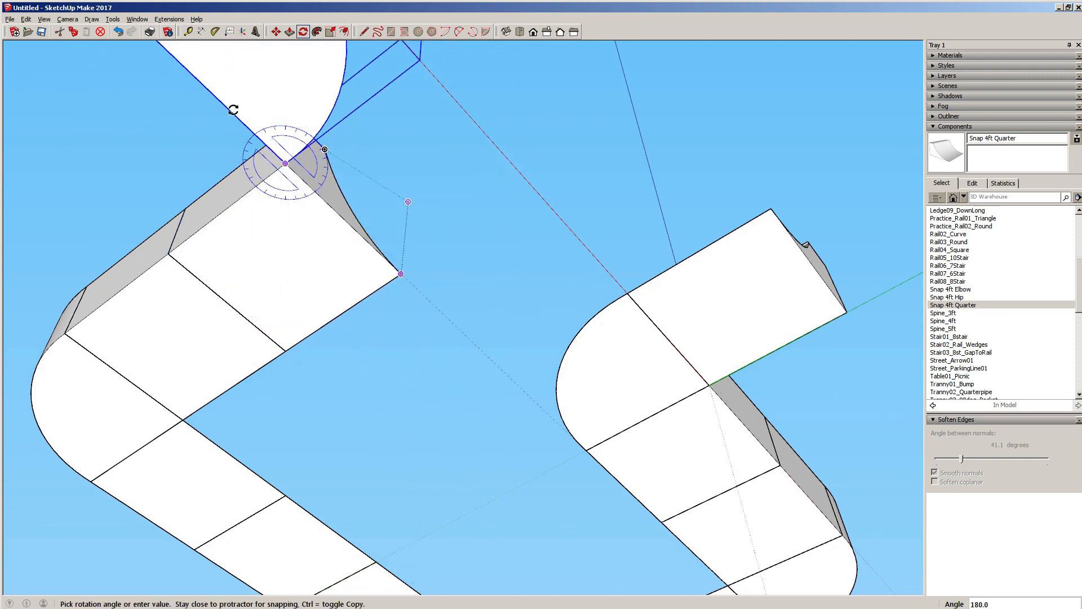
shift+middle_drag(241, 121, 293, 214)
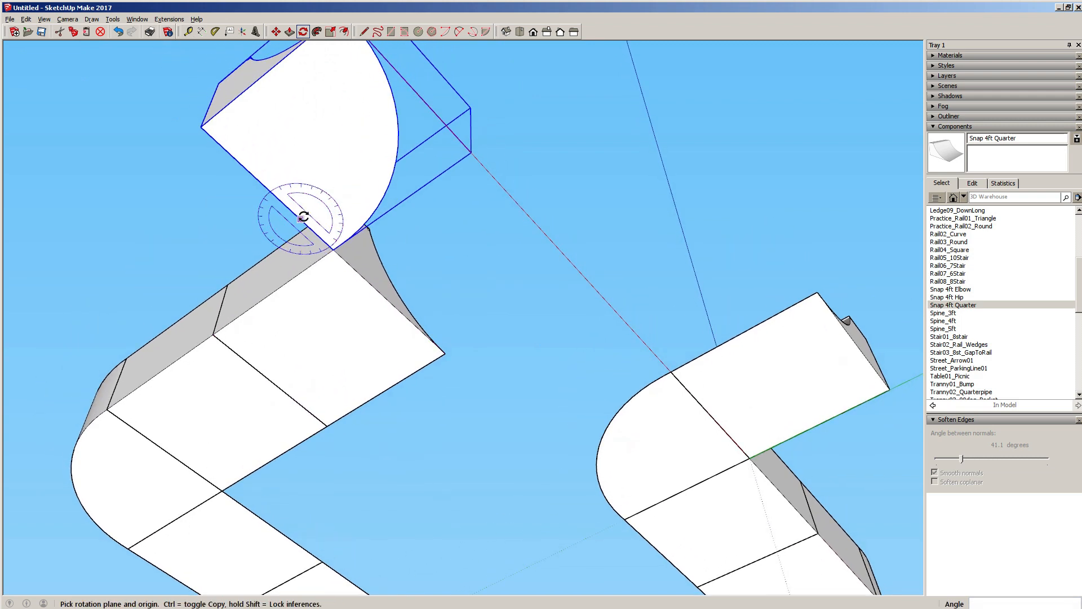
Step: Move the rotated hip 8' along the red axis so it sits flush against the end quarter
key(m)
click(276, 139)
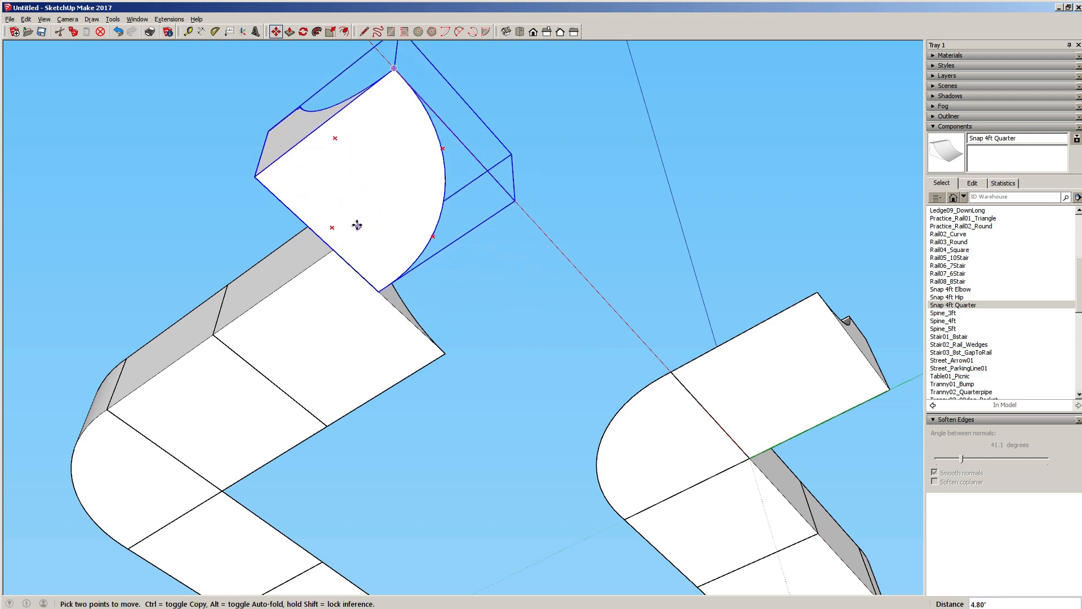
key(Escape)
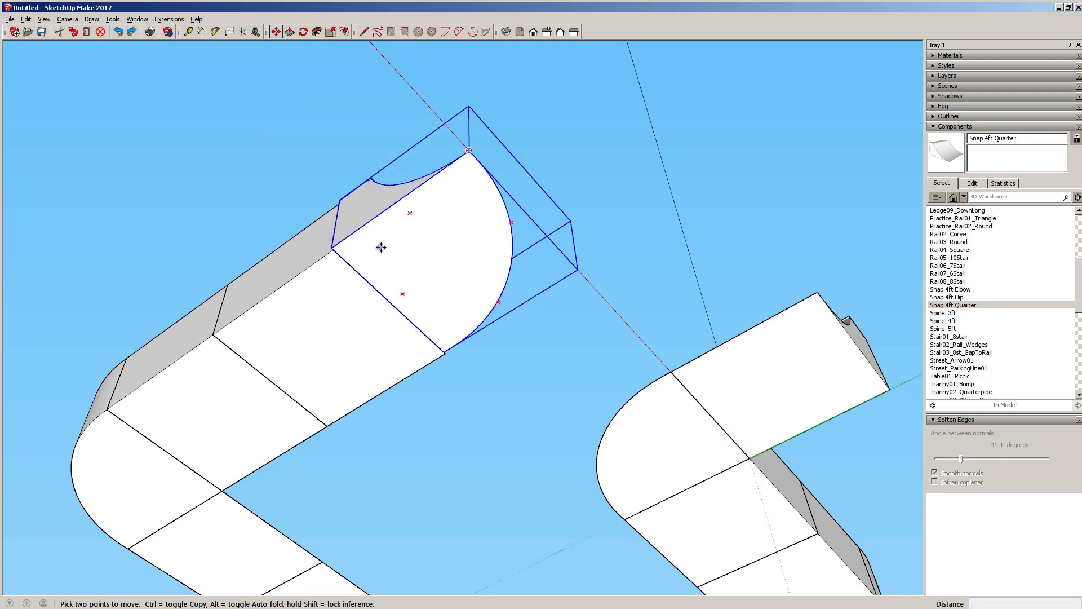
click(381, 247)
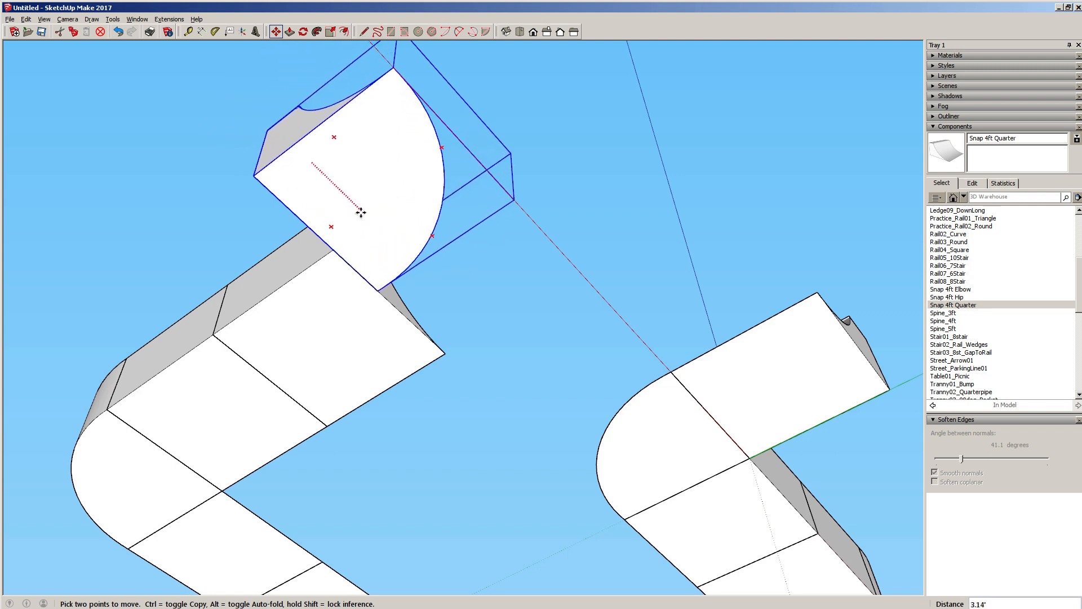
text(1)
key(Return)
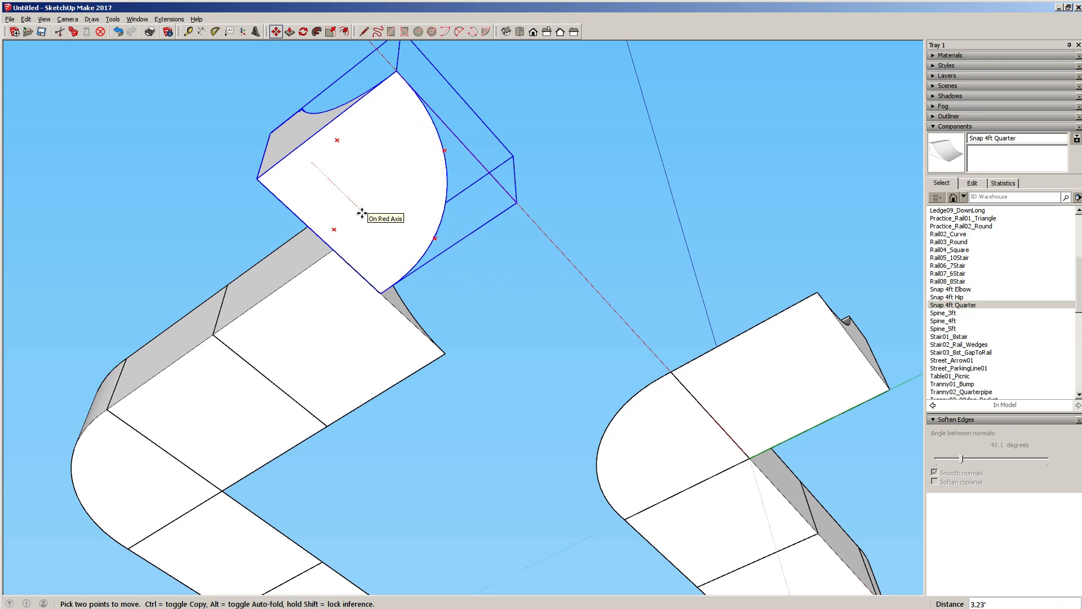
text(8)
key(Return)
key(space)
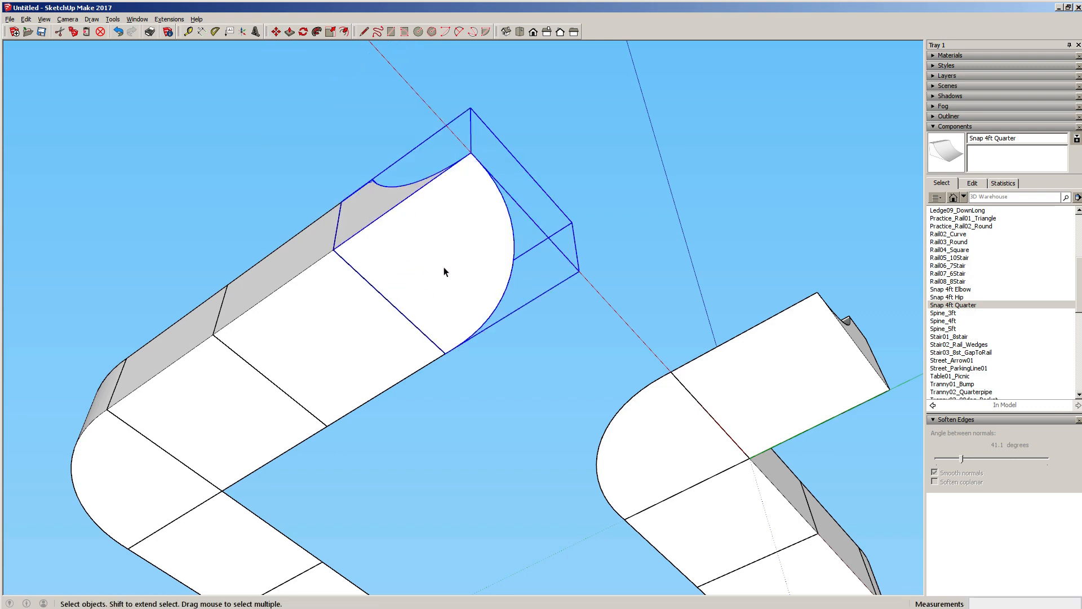
Step: Copy the elbow and two quarters beside the original hip to the toe corner of the single quarter's open end
middle_drag(445, 271, 466, 321)
scroll(307, 295, up, 3)
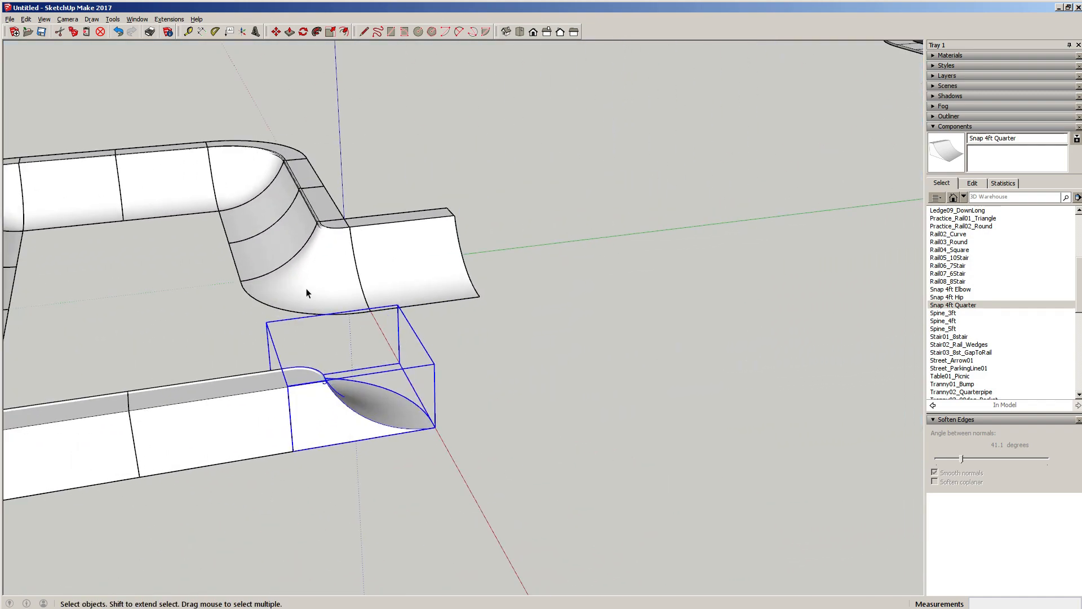
middle_drag(307, 295, 259, 273)
scroll(378, 331, up, 1)
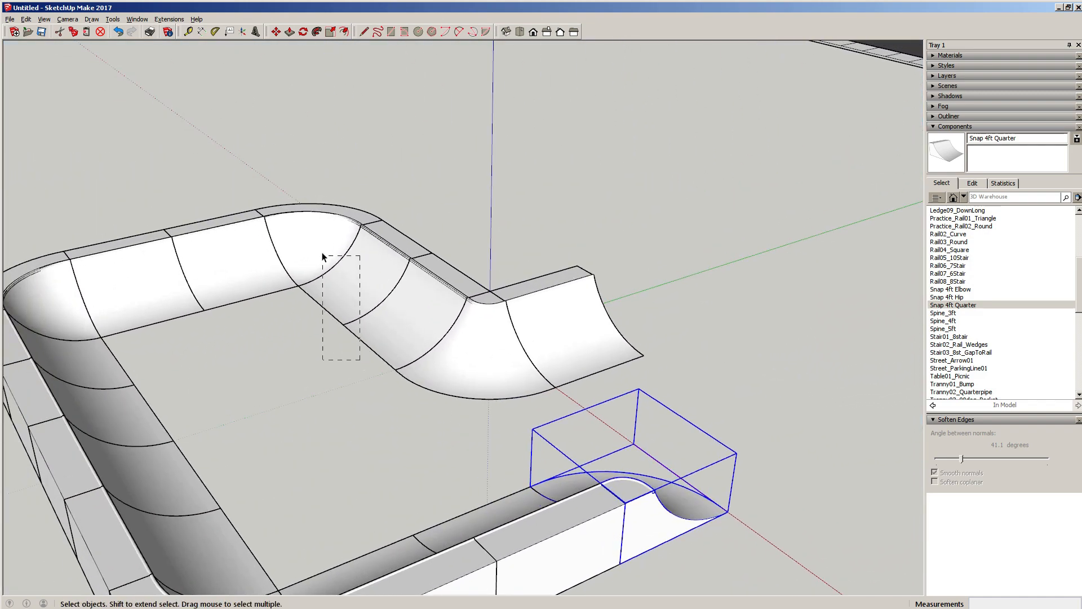
drag(322, 256, 324, 258)
key(m)
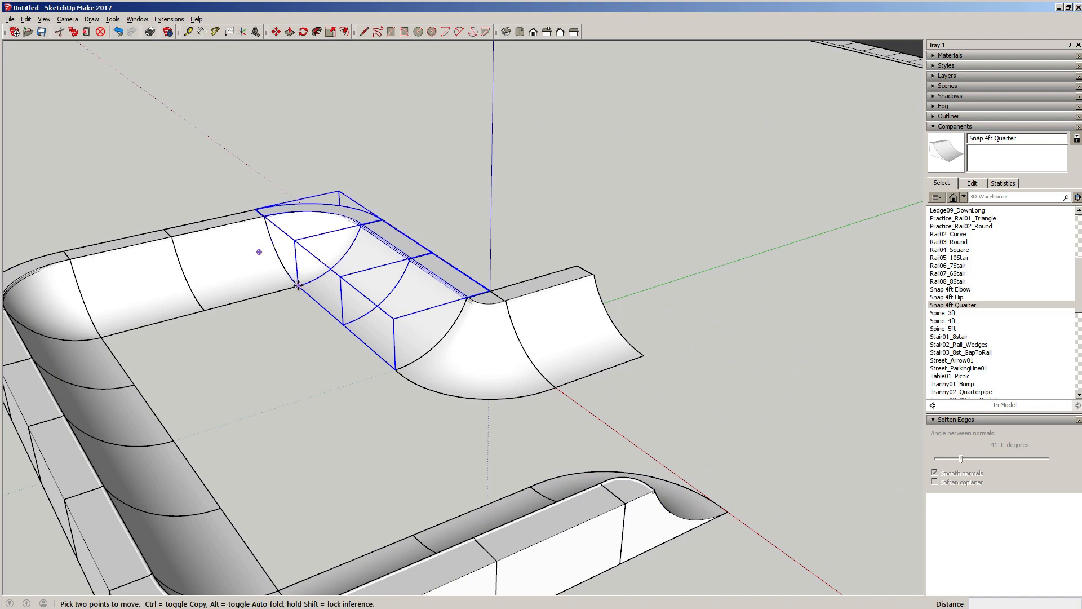
click(298, 285)
key(ctrl)
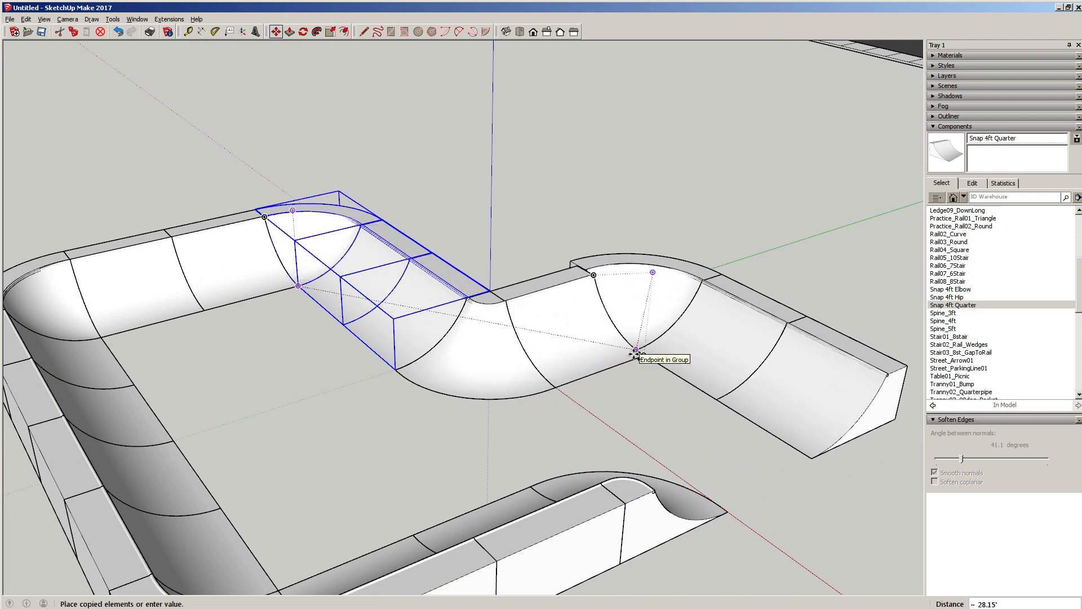
click(644, 356)
Step: Copy the opposite elbow with the two quarters on each side of it to the open toe corner of the rotated hip
middle_drag(527, 355, 265, 300)
scroll(497, 370, up, 3)
middle_drag(497, 370, 465, 360)
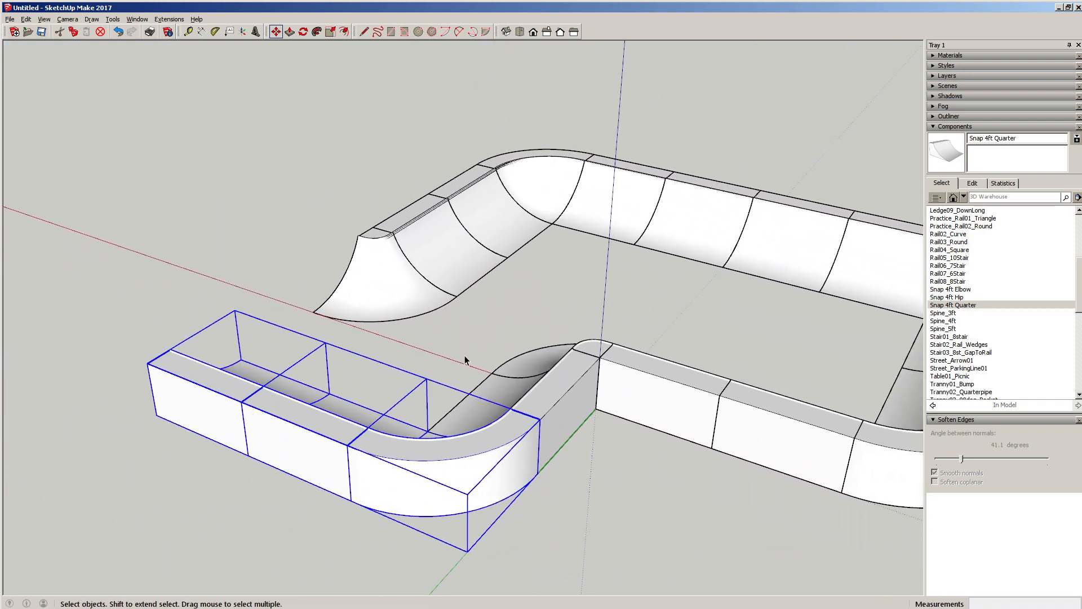
scroll(401, 311, up, 2)
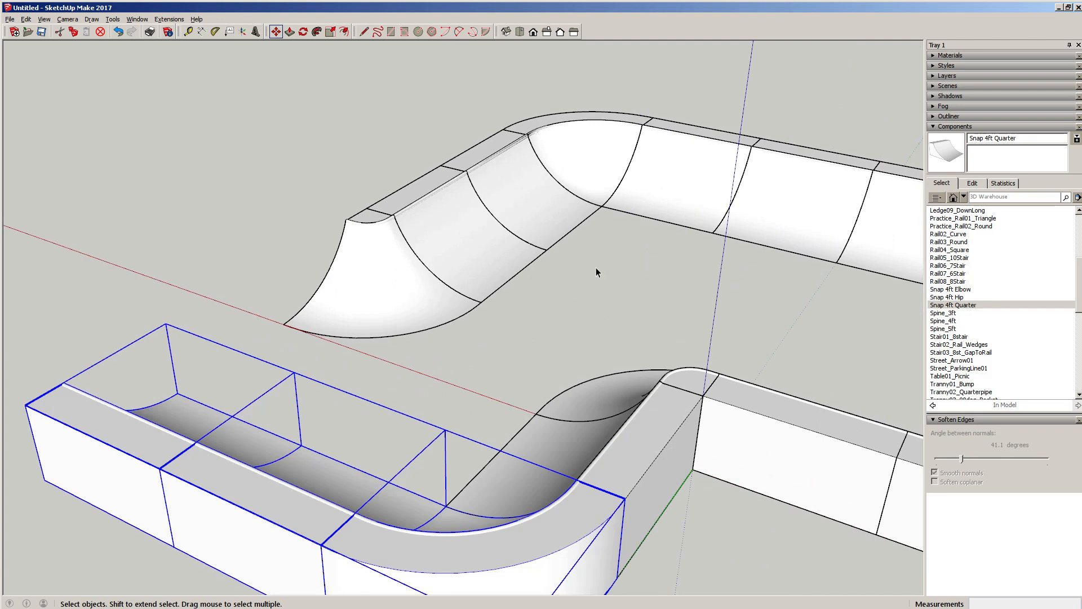
drag(519, 182, 520, 183)
scroll(616, 292, down, 2)
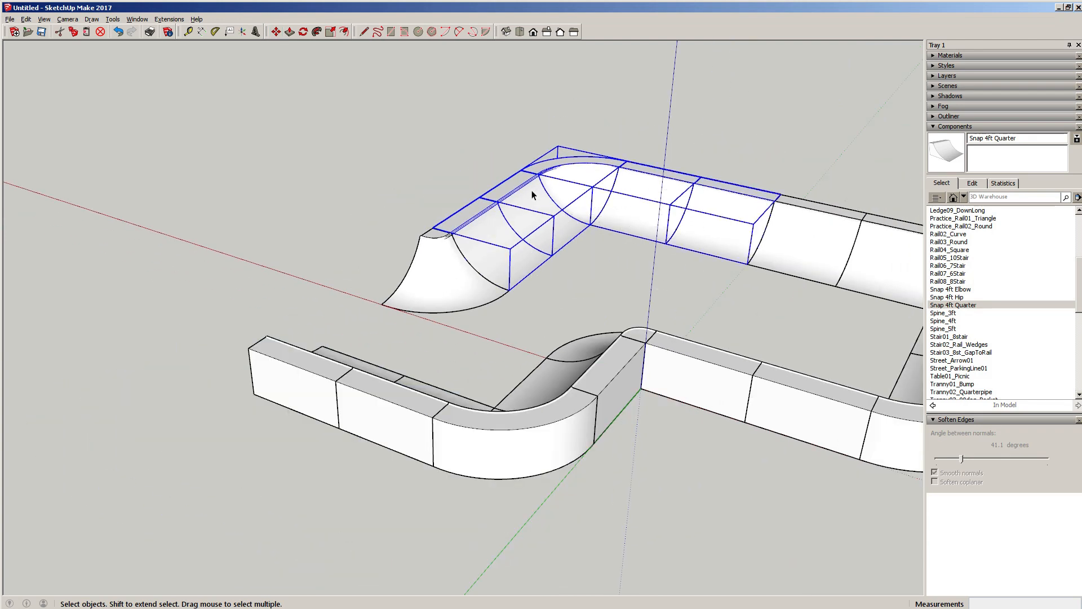
key(m)
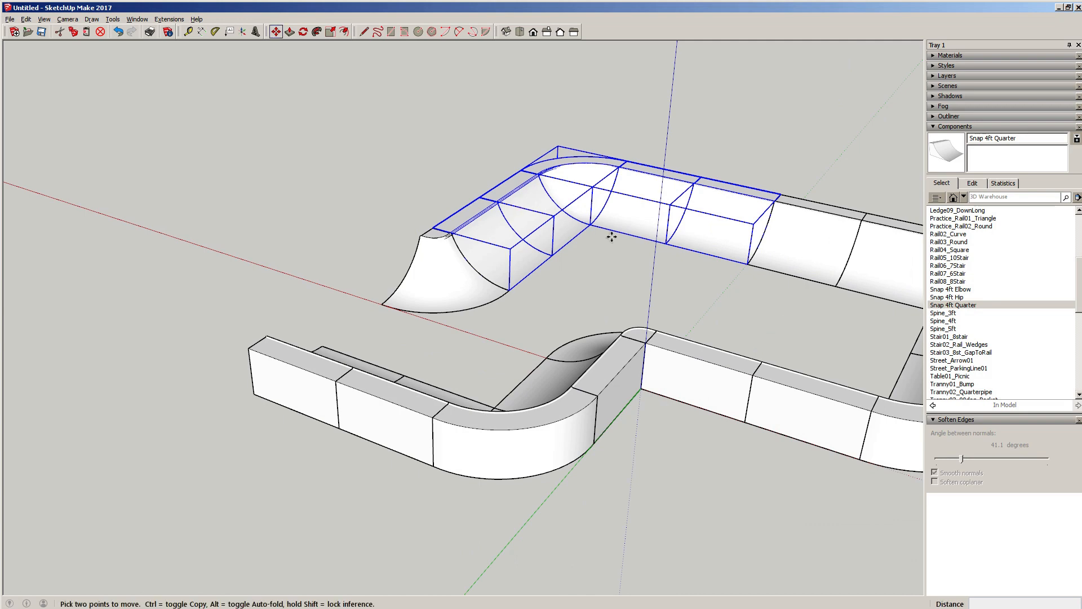
click(747, 263)
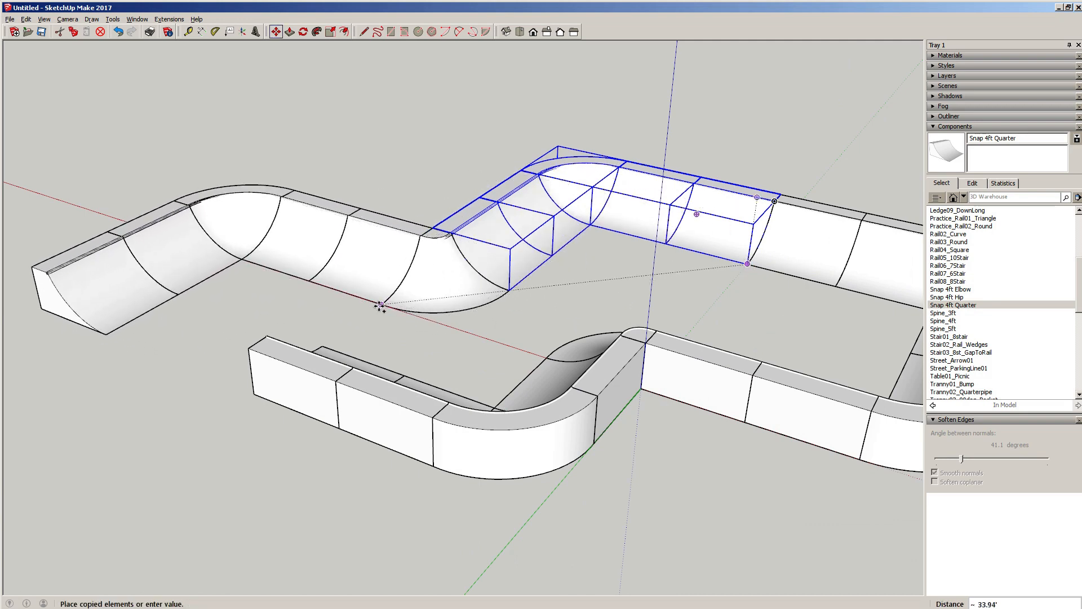
click(382, 305)
Step: Delete the outermost quarter at the open end of the newly copied run
shift+middle_drag(283, 292, 335, 299)
key(space)
drag(268, 364, 207, 325)
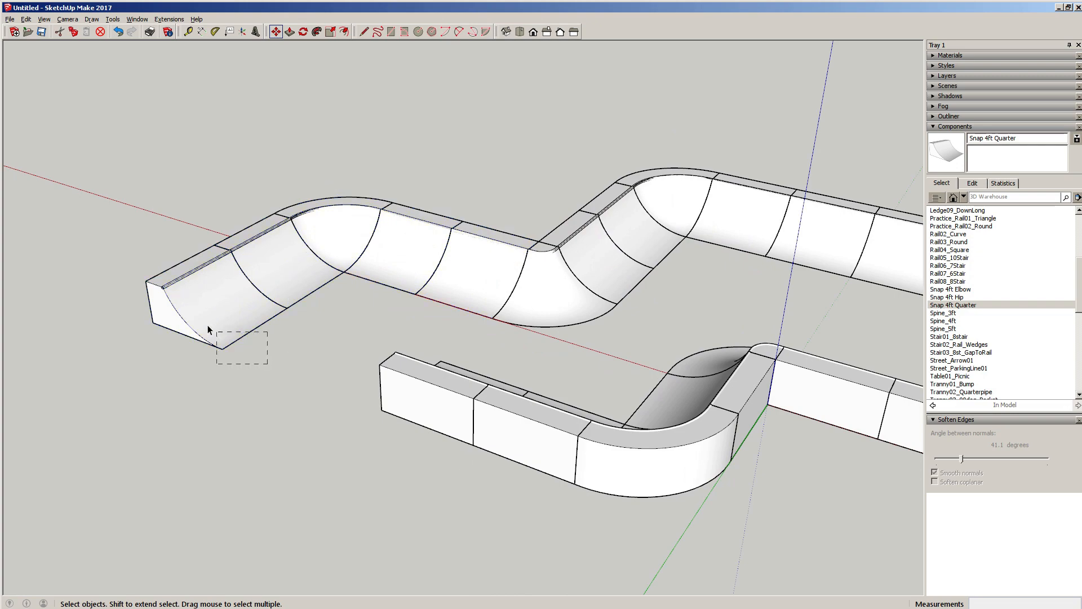
click(353, 347)
Step: Copy the two quarters beside the opposite run's elbow 16' along to their own open end, snapping at the bottom corners
middle_drag(585, 341, 401, 308)
scroll(544, 343, up, 3)
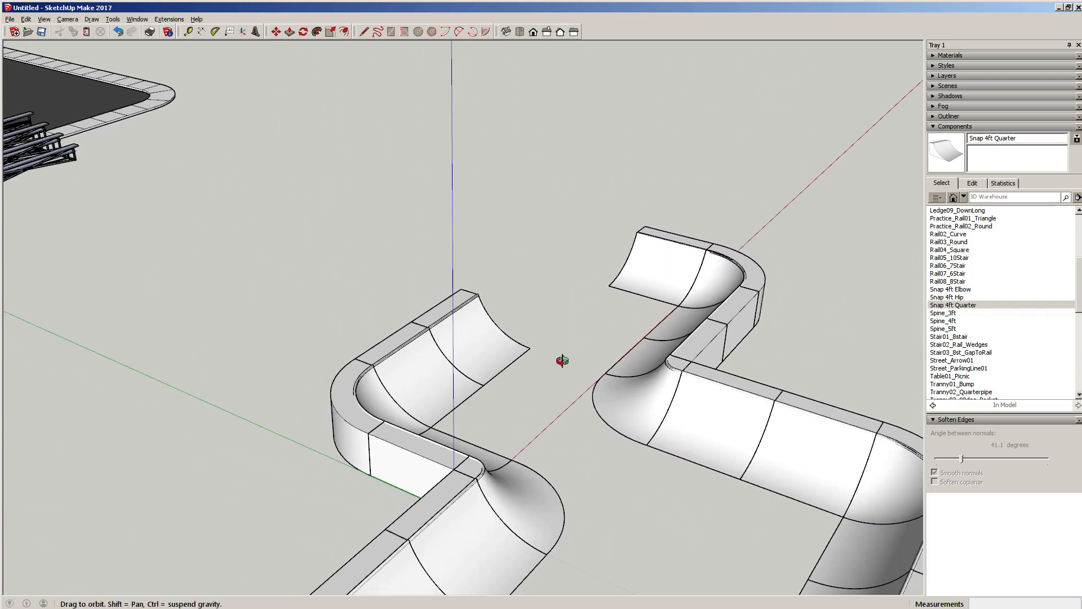
middle_drag(562, 361, 487, 424)
scroll(416, 412, up, 3)
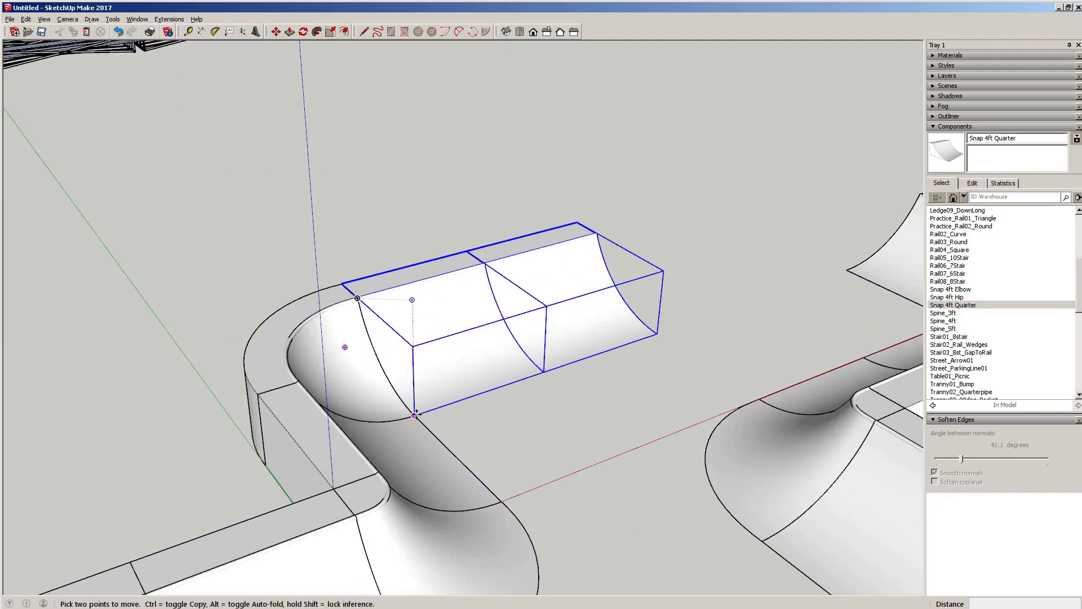
key(ctrl)
click(415, 414)
click(652, 334)
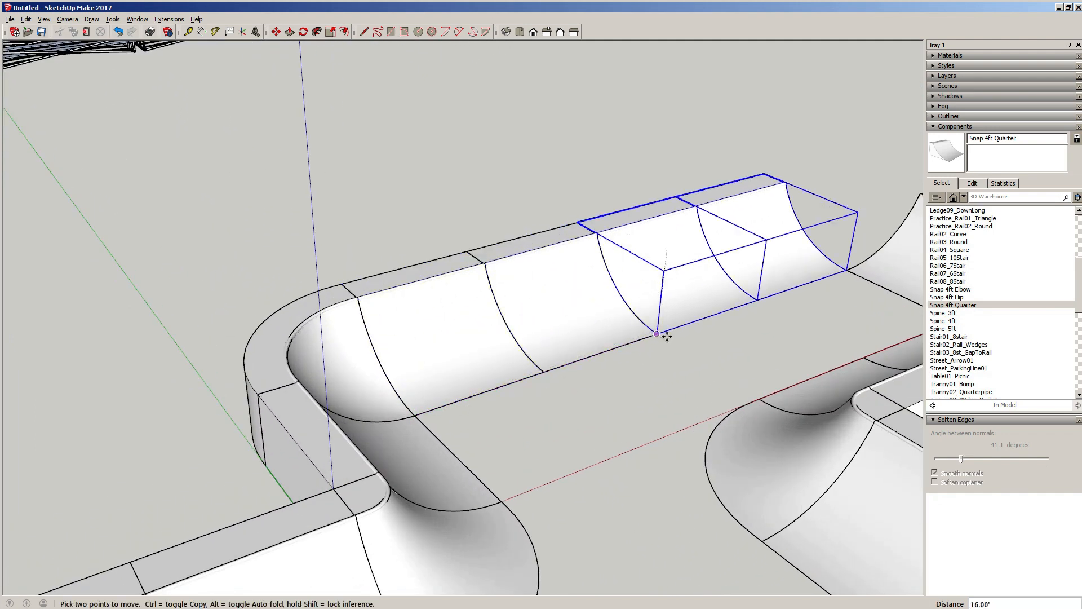
scroll(651, 337, down, 3)
key(space)
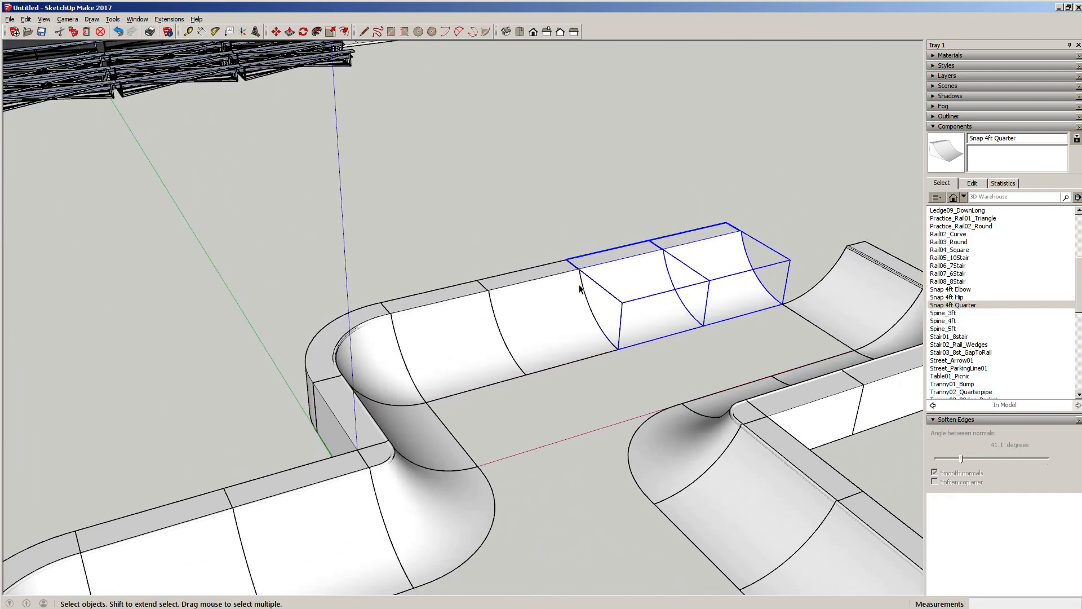
Step: Insert a Snap 4ft Elbow component at the bottom corner where the two open ramp ends meet
middle_drag(542, 282, 640, 323)
scroll(482, 224, up, 3)
shift+middle_drag(482, 225, 467, 344)
scroll(489, 376, down, 3)
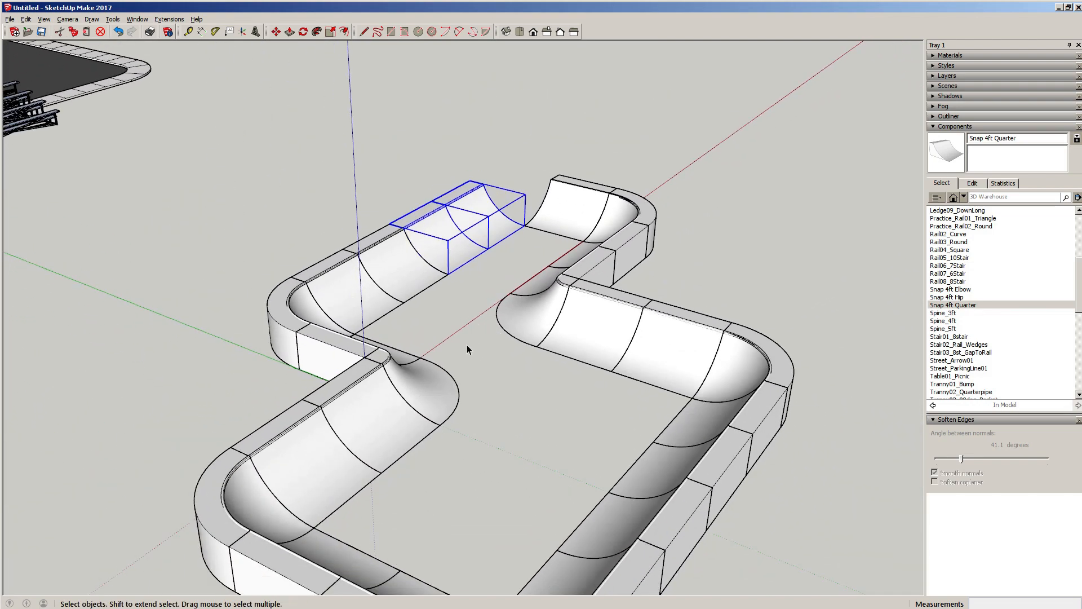
click(302, 316)
middle_drag(361, 276, 447, 284)
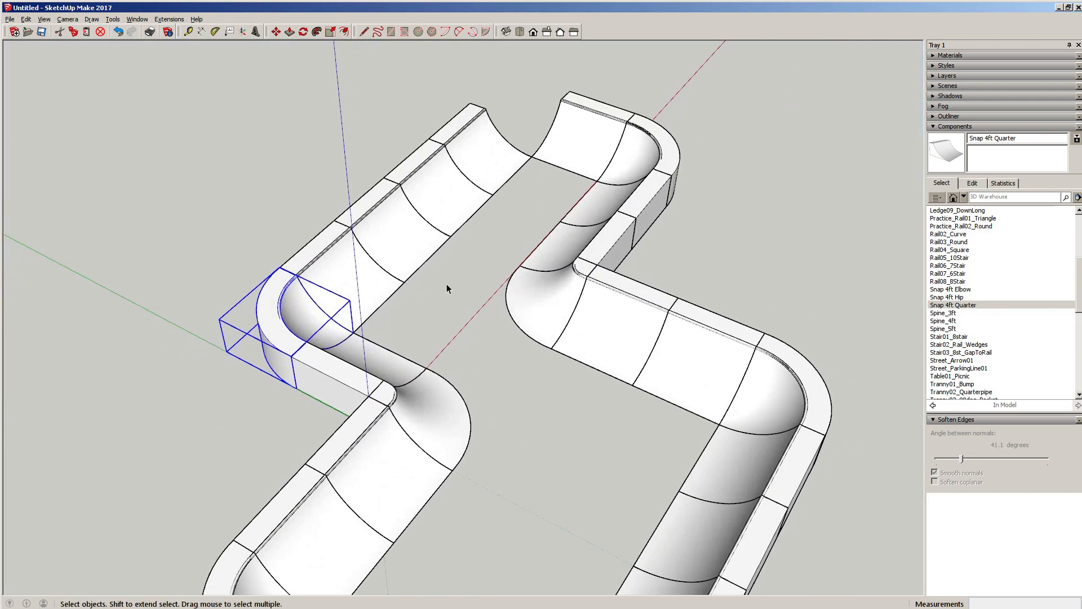
scroll(539, 151, up, 5)
middle_drag(539, 151, 819, 270)
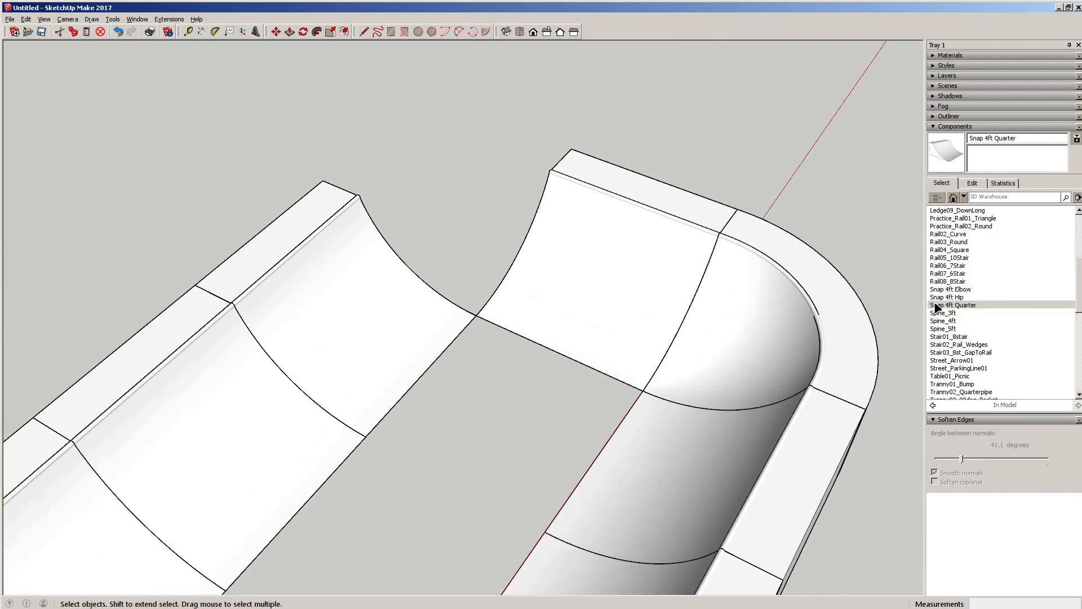
click(938, 290)
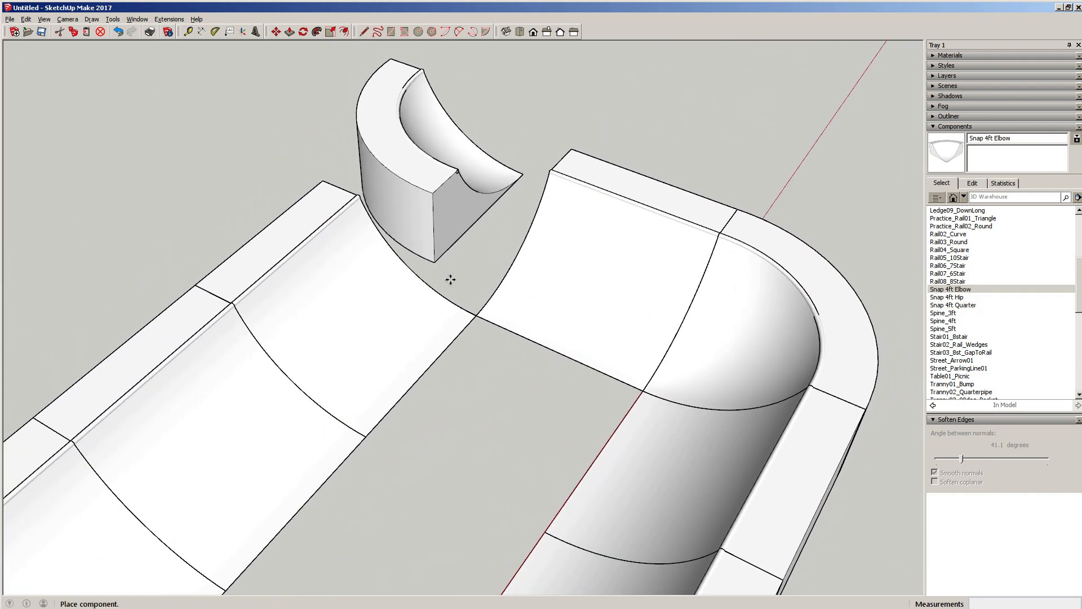
click(477, 315)
middle_drag(471, 340, 588, 297)
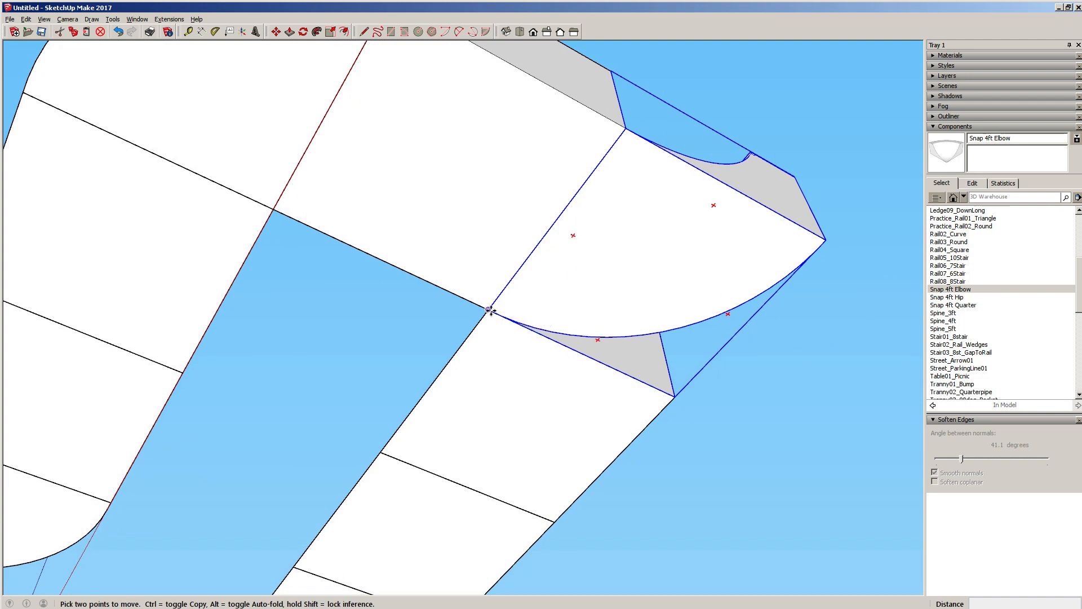
key(q)
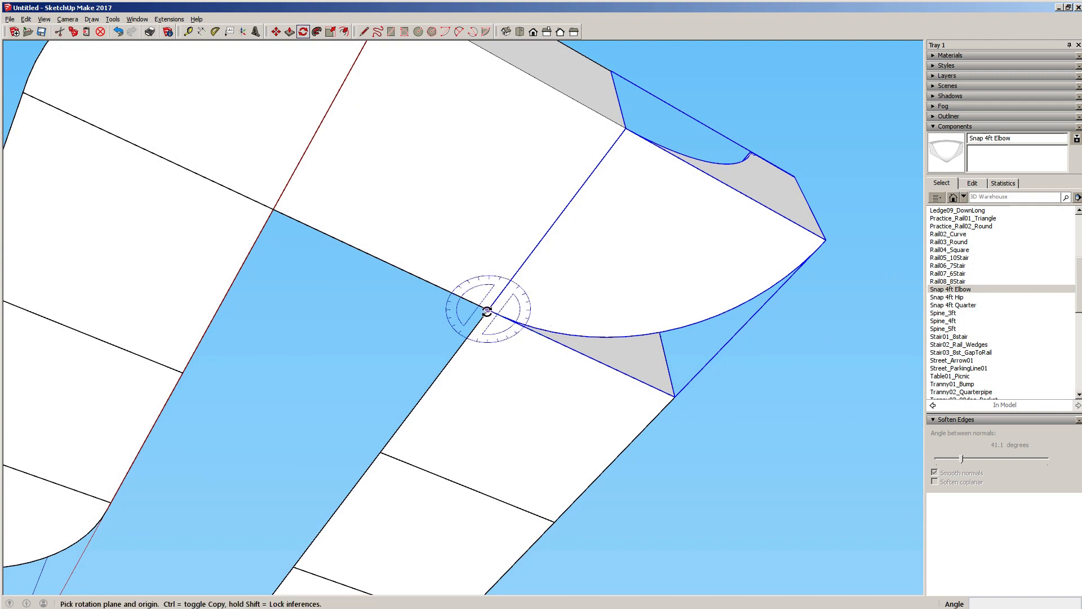
click(487, 311)
click(625, 130)
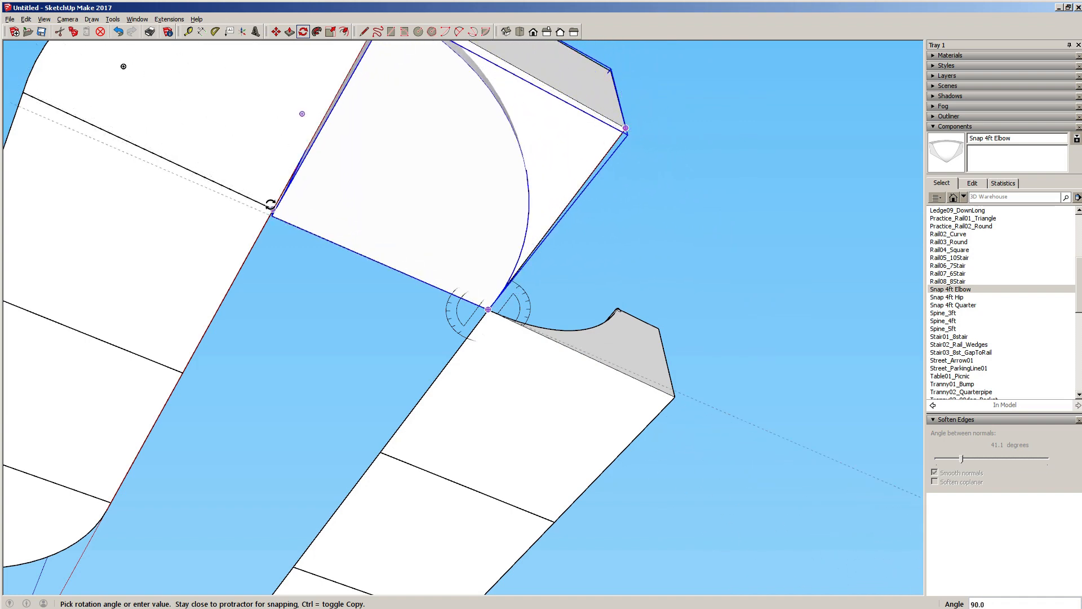
scroll(277, 211, up, 3)
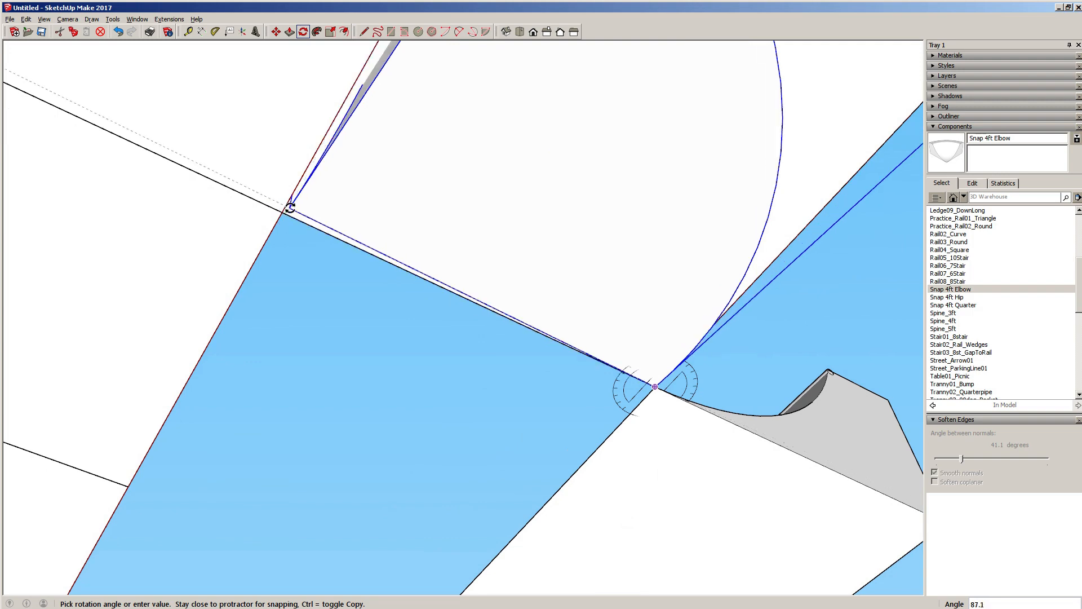
key(Escape)
Step: Rotate the new elbow 90 degrees about the bottom corner shared by the two open ends, working from the underside
scroll(438, 304, down, 5)
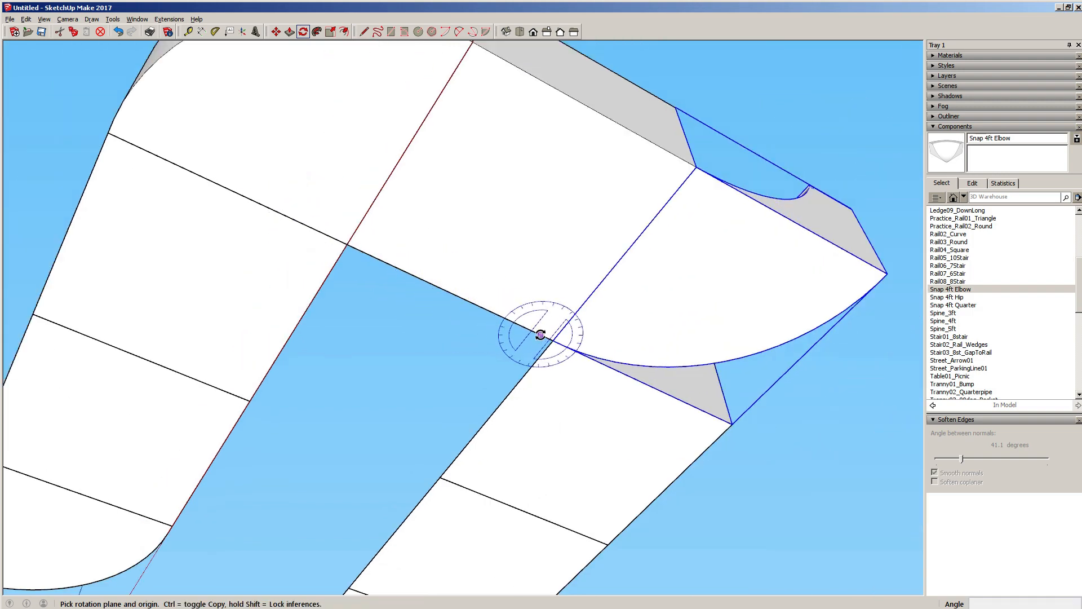
scroll(550, 338, up, 3)
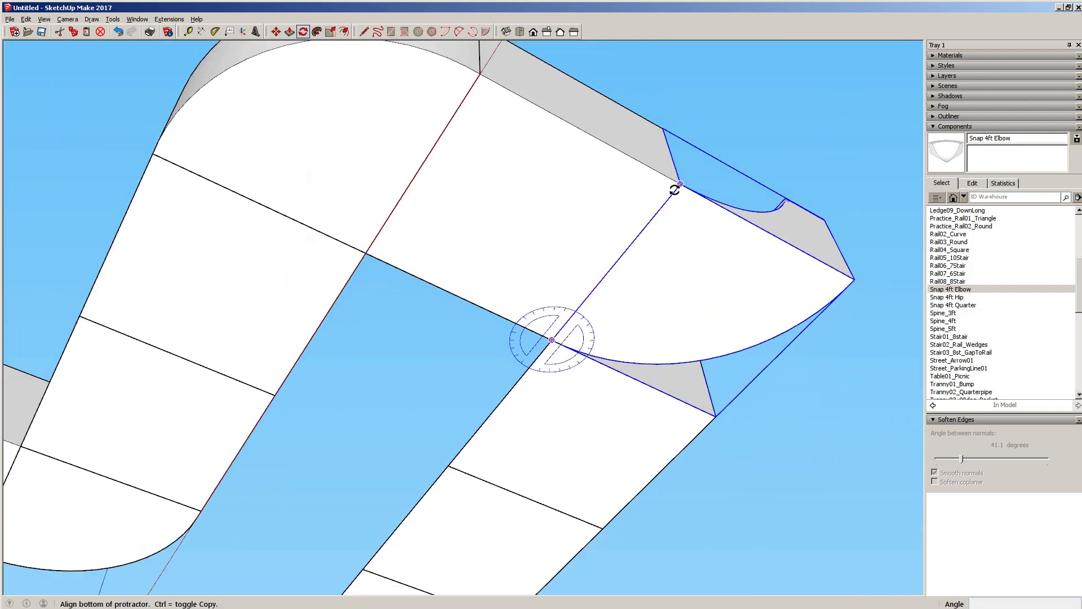
click(678, 186)
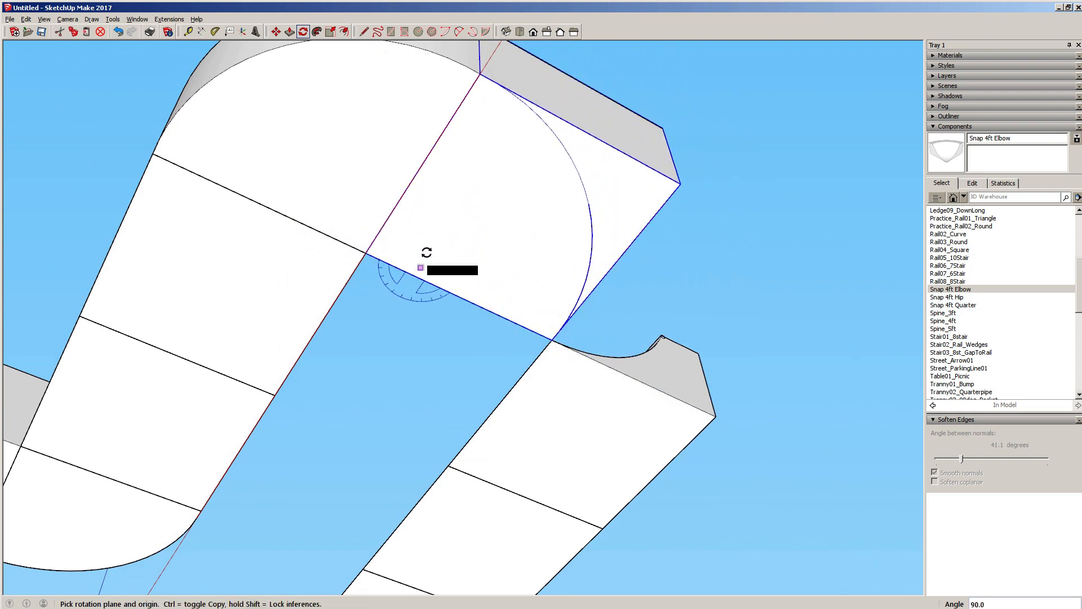
Step: Move the rotated elbow 8' along the green axis into the remaining corner gap to close the bowl
key(m)
click(435, 217)
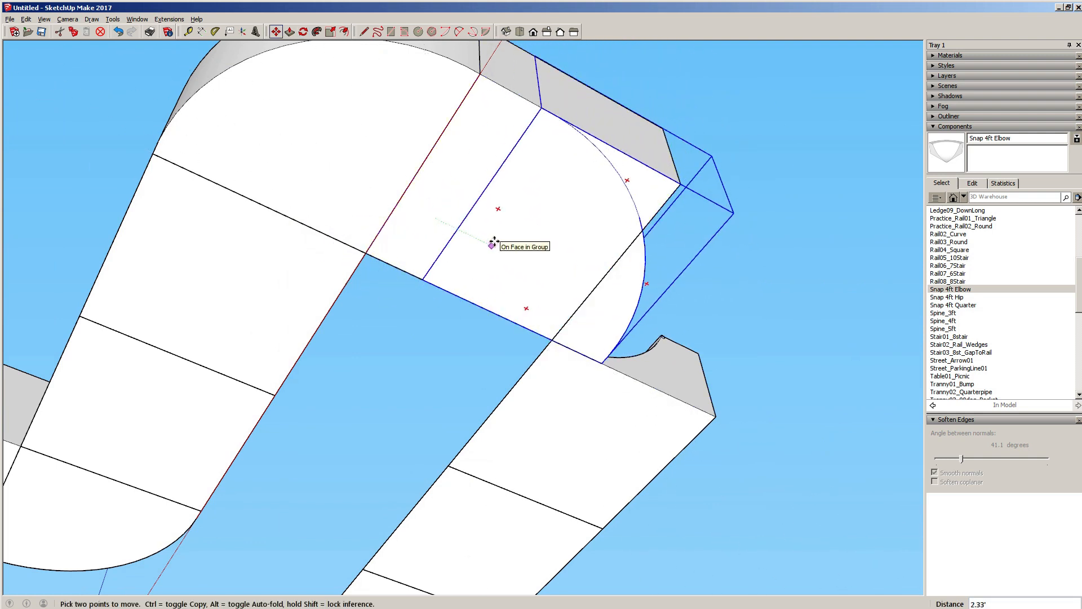
text(8)
key(Return)
middle_drag(497, 242, 456, 354)
key(space)
scroll(584, 323, down, 10)
middle_drag(378, 309, 464, 407)
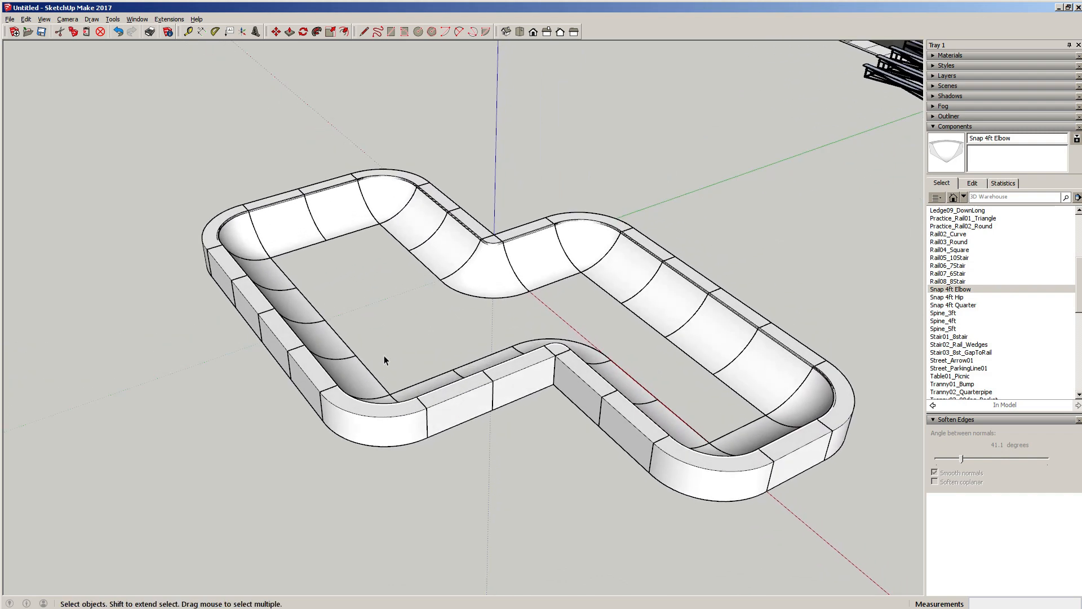
Step: Draw a 56' by 32' floor rectangle between the bowl's opposite inner corners and reverse its faces
key(r)
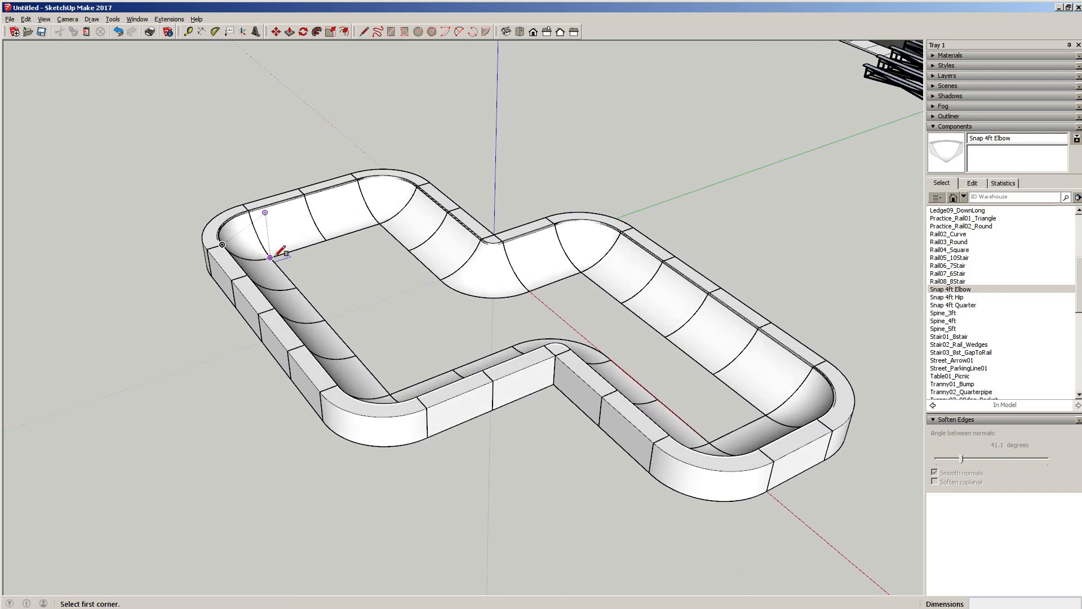
click(271, 256)
click(768, 407)
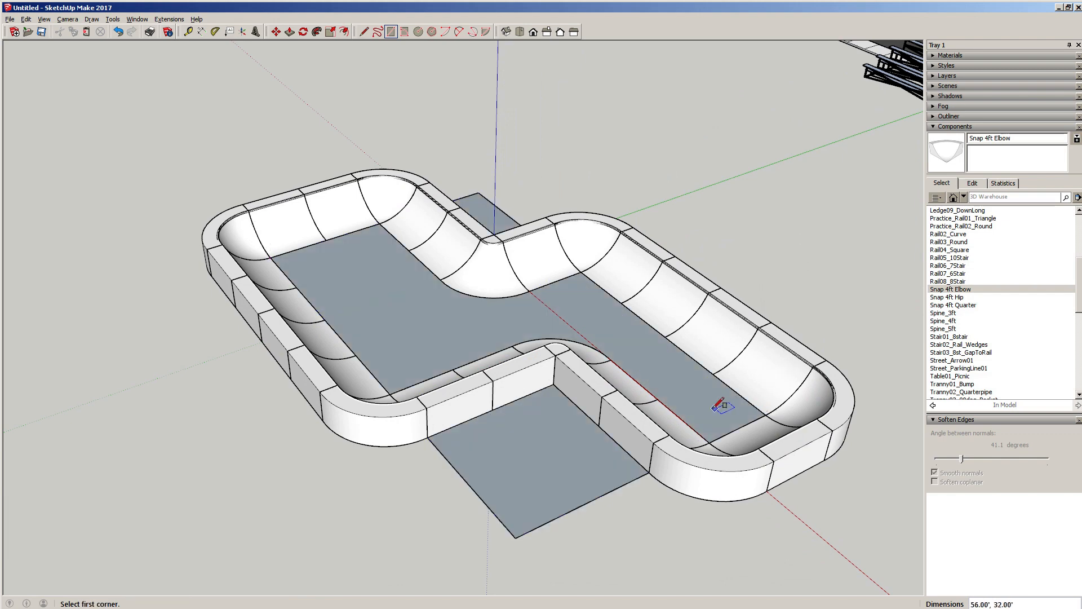
key(space)
scroll(580, 410, up, 3)
click(465, 437)
right_click(498, 473)
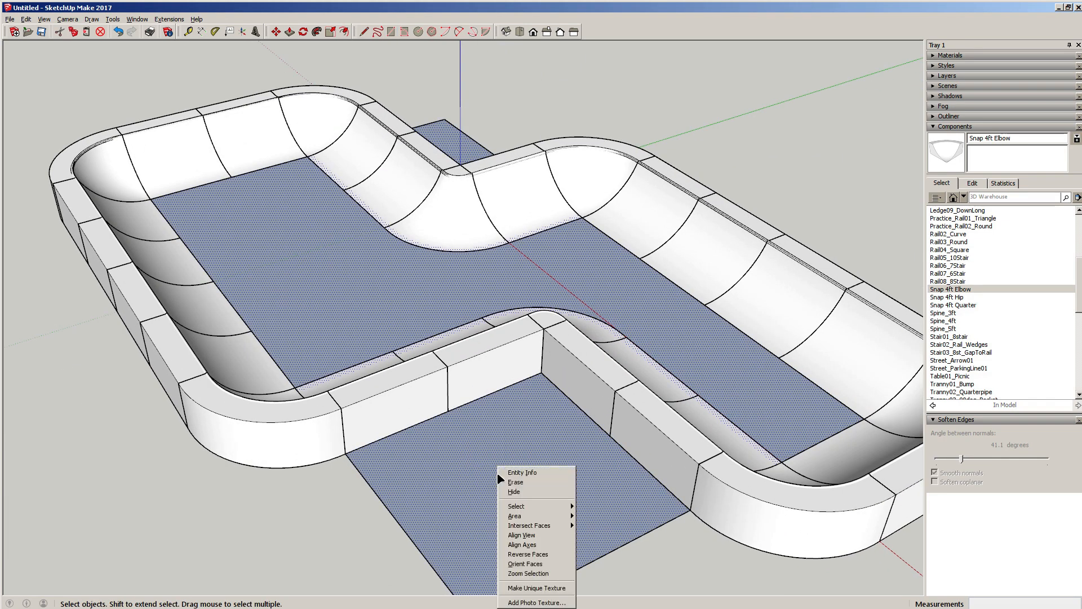
click(528, 554)
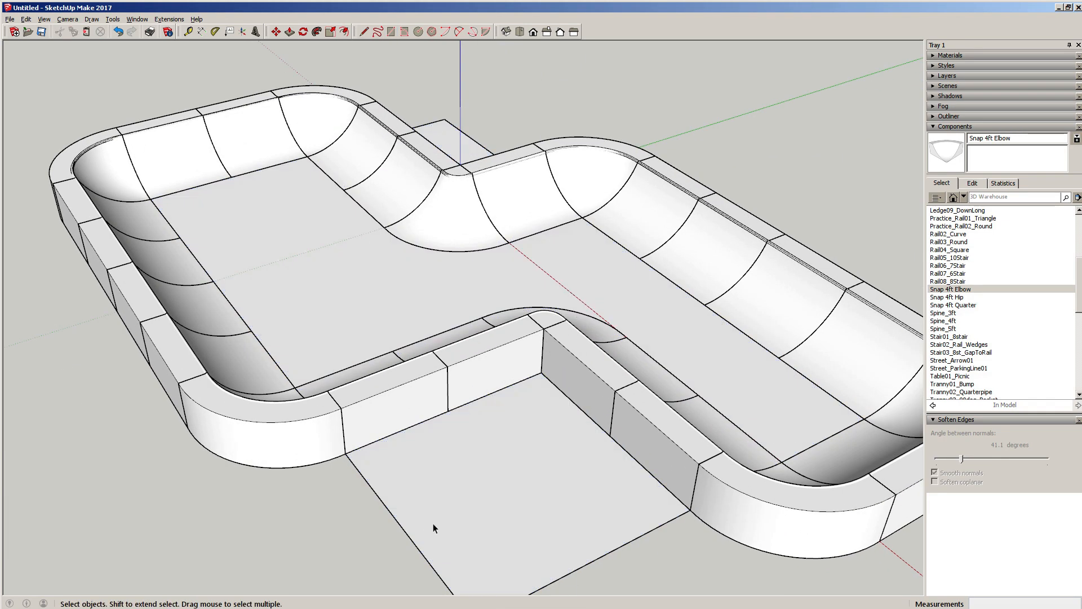
Step: Draw a 16' by 16' rectangle over the floor area outside the near hip and push/pull it up to the deck height
middle_drag(433, 528, 542, 410)
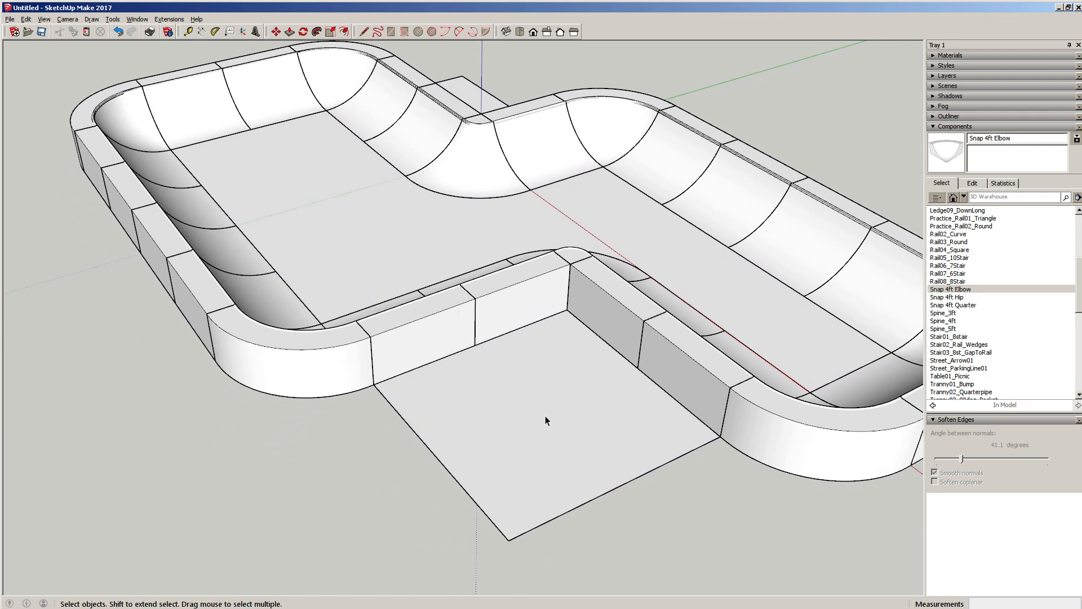
key(r)
click(567, 310)
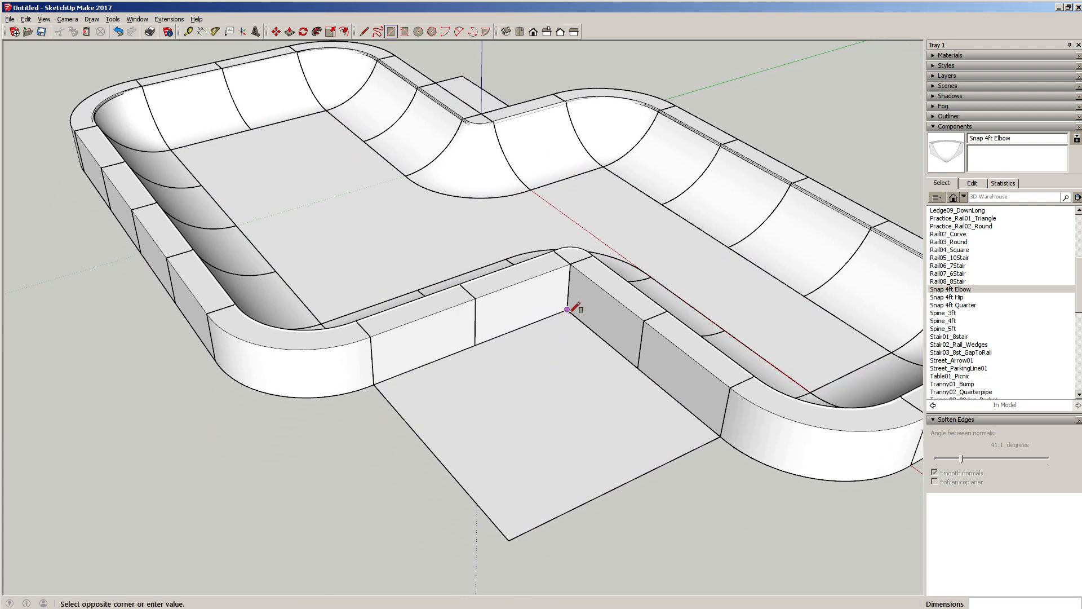
click(509, 540)
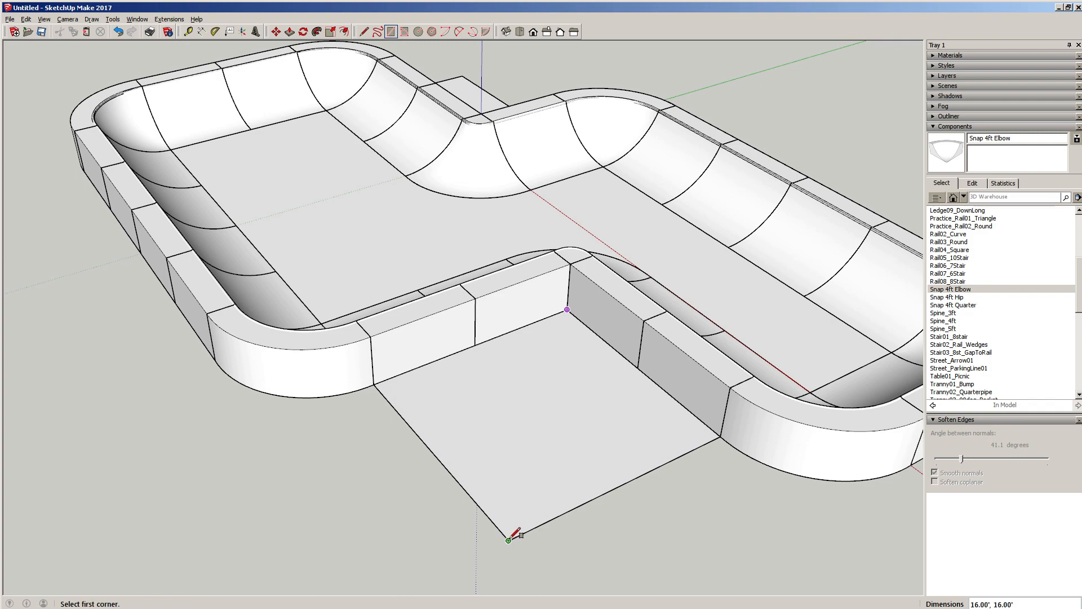
key(space)
key(p)
drag(558, 461, 755, 408)
key(space)
Step: Examine the closed bowl, its corners and the raised platform from several angles
middle_drag(627, 411, 399, 403)
scroll(378, 433, down, 3)
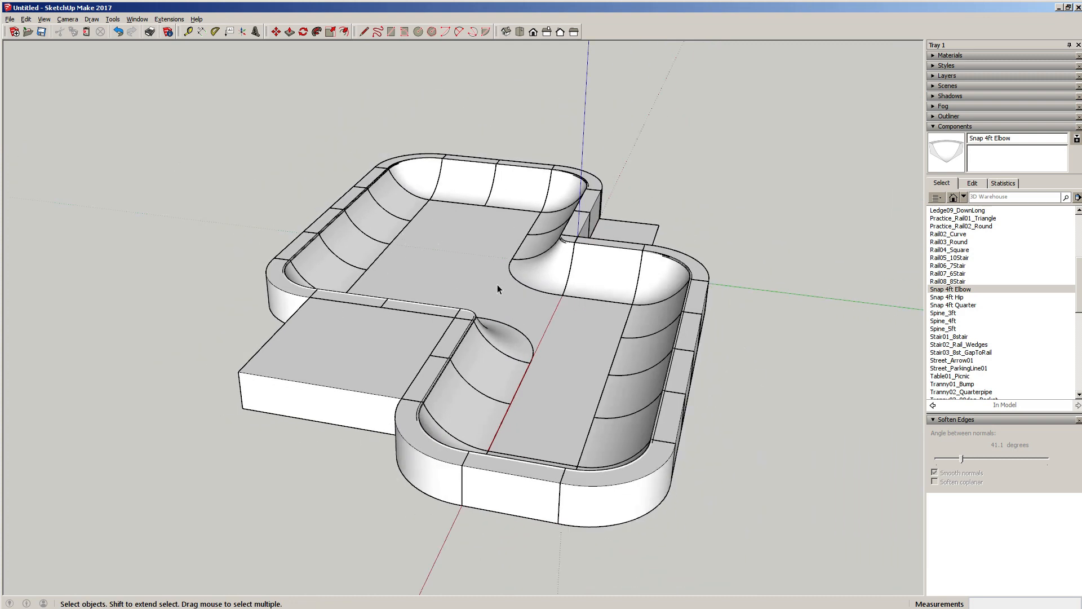
middle_drag(498, 284, 646, 283)
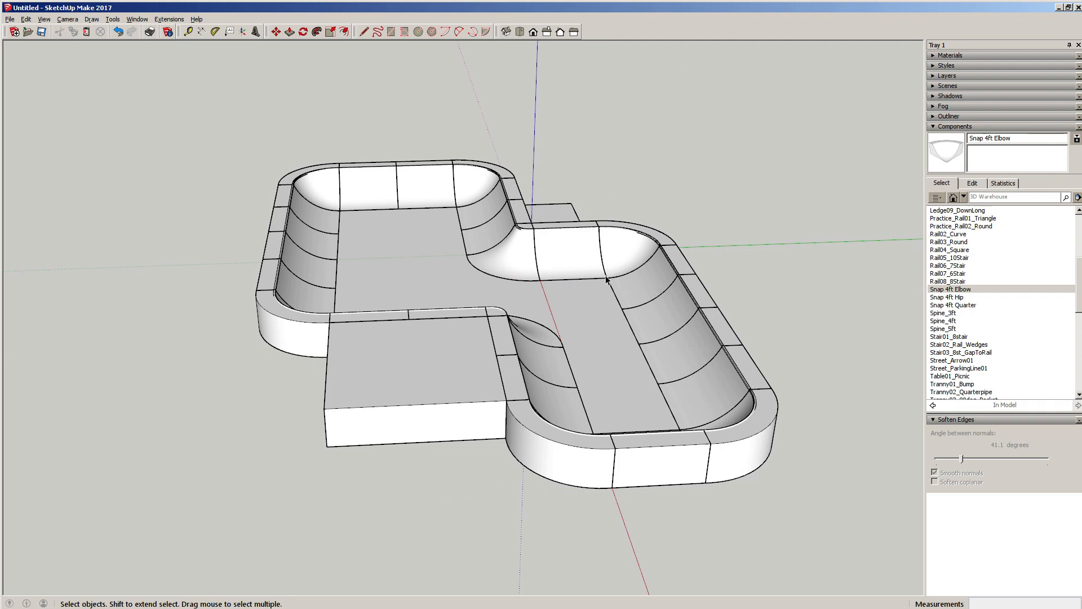
scroll(445, 330, up, 2)
scroll(254, 371, down, 1)
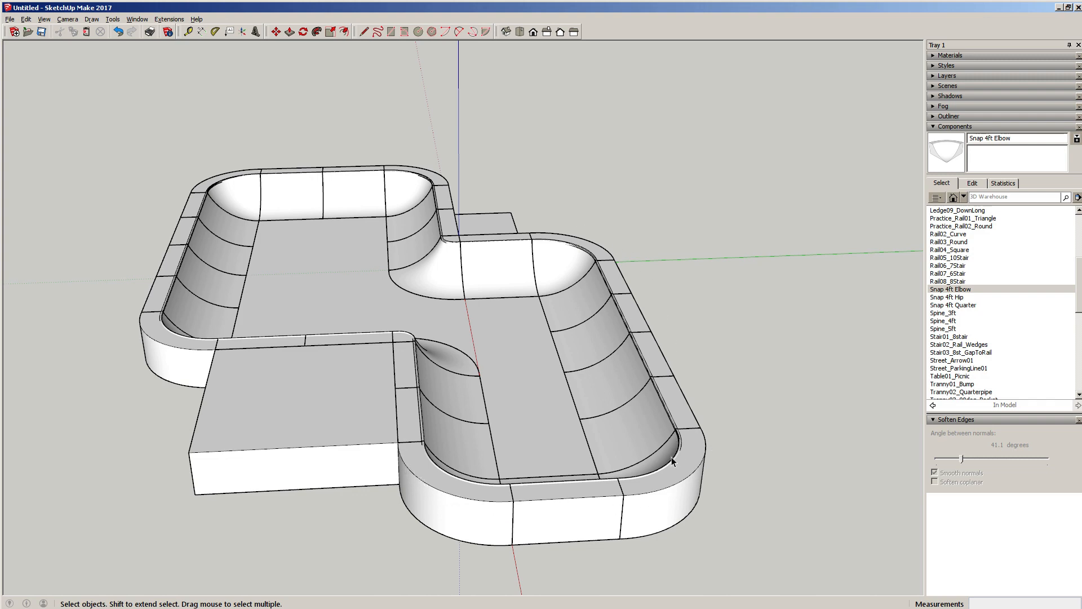
scroll(672, 461, up, 4)
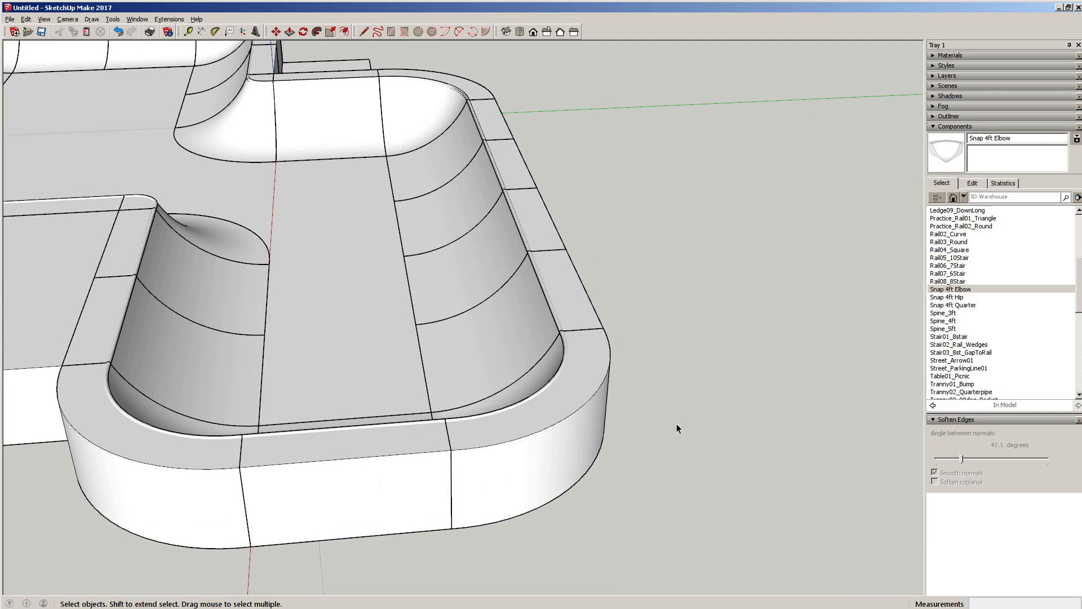
middle_drag(438, 409, 563, 355)
scroll(708, 367, down, 6)
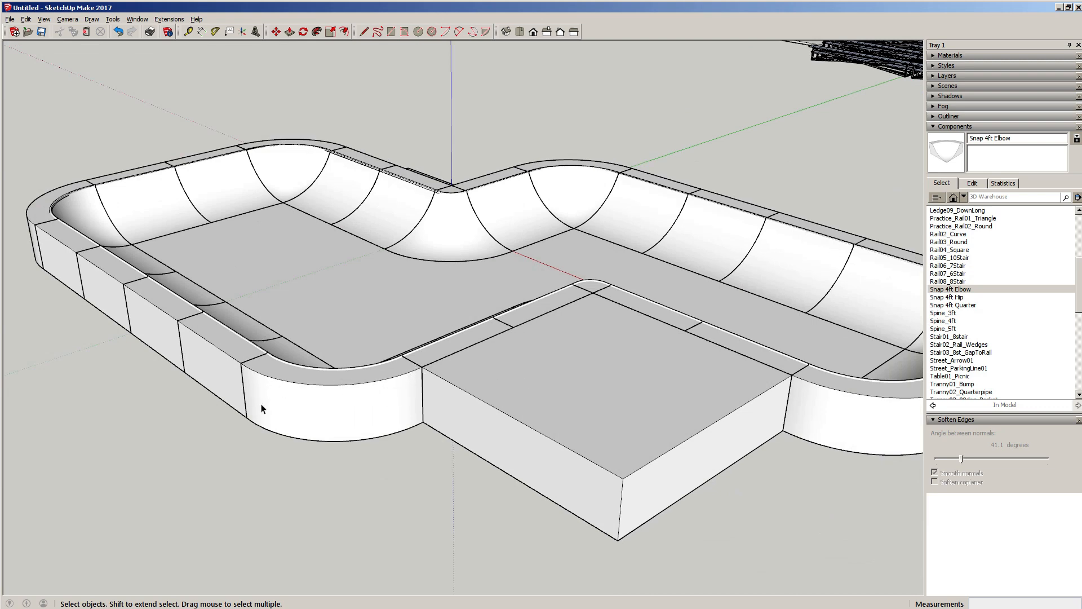
Step: Draw a square corner outline around the near elbow's outer base, starting with an 8' line and ending at the platform corner
scroll(231, 412, up, 3)
key(l)
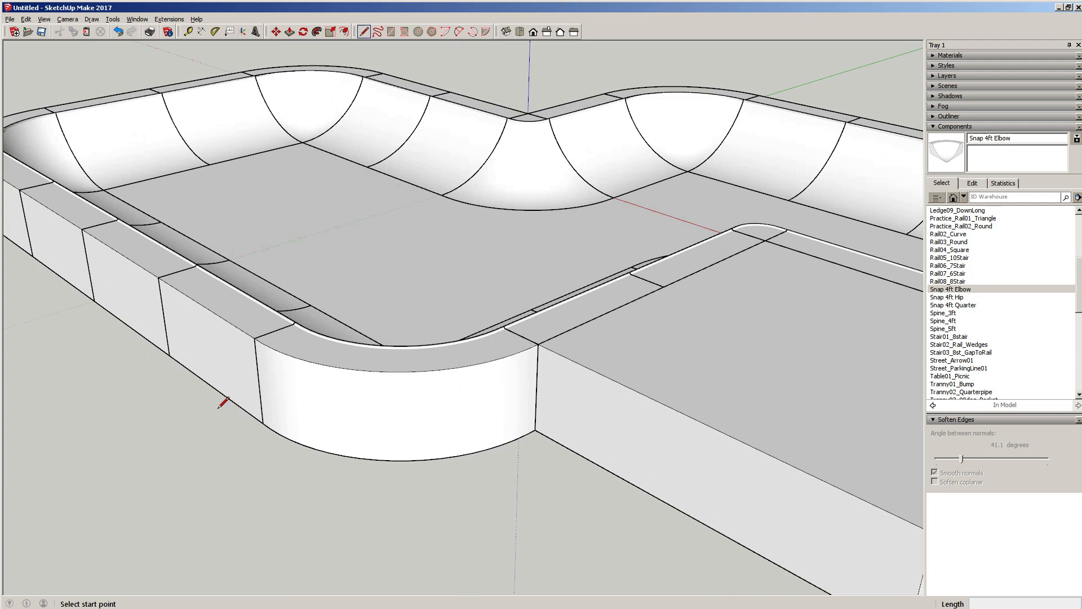
click(263, 423)
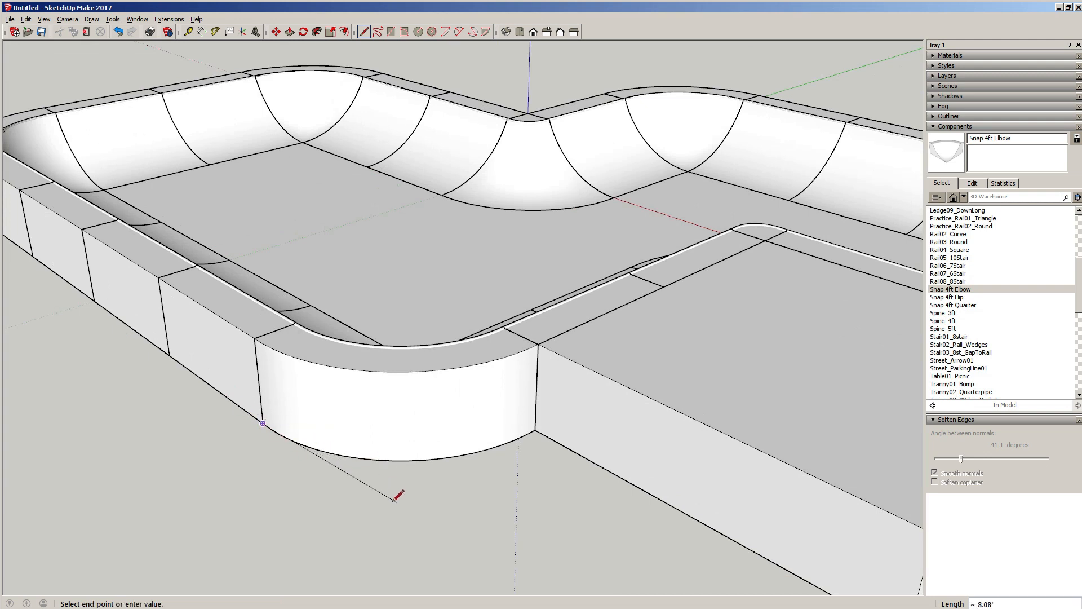
text(8)
key(Return)
click(535, 430)
key(space)
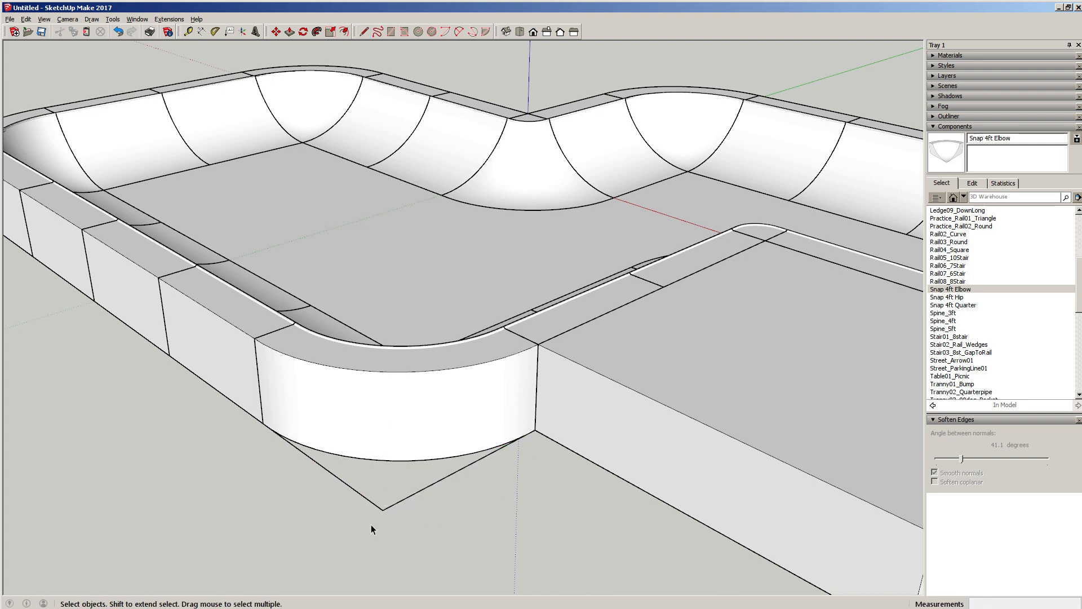
Step: Examine the ramp, the platform and the outlined elbow corner from around the model
middle_drag(372, 524, 391, 488)
scroll(392, 488, down, 3)
middle_drag(515, 455, 235, 430)
middle_drag(479, 420, 271, 397)
scroll(400, 364, up, 3)
middle_drag(400, 369, 457, 302)
scroll(363, 365, up, 3)
scroll(363, 365, down, 2)
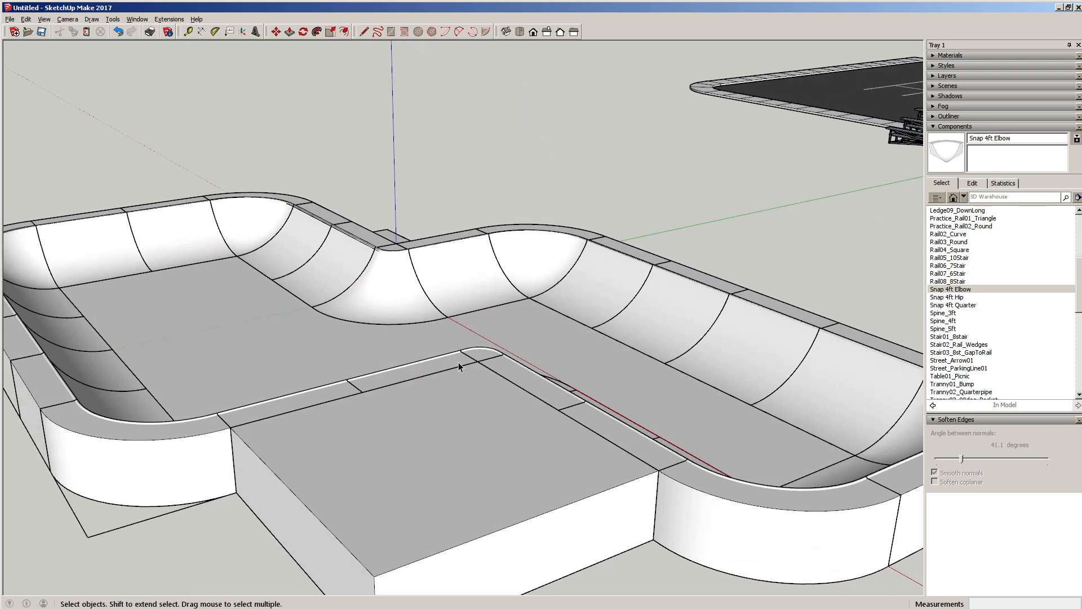
scroll(496, 319, up, 2)
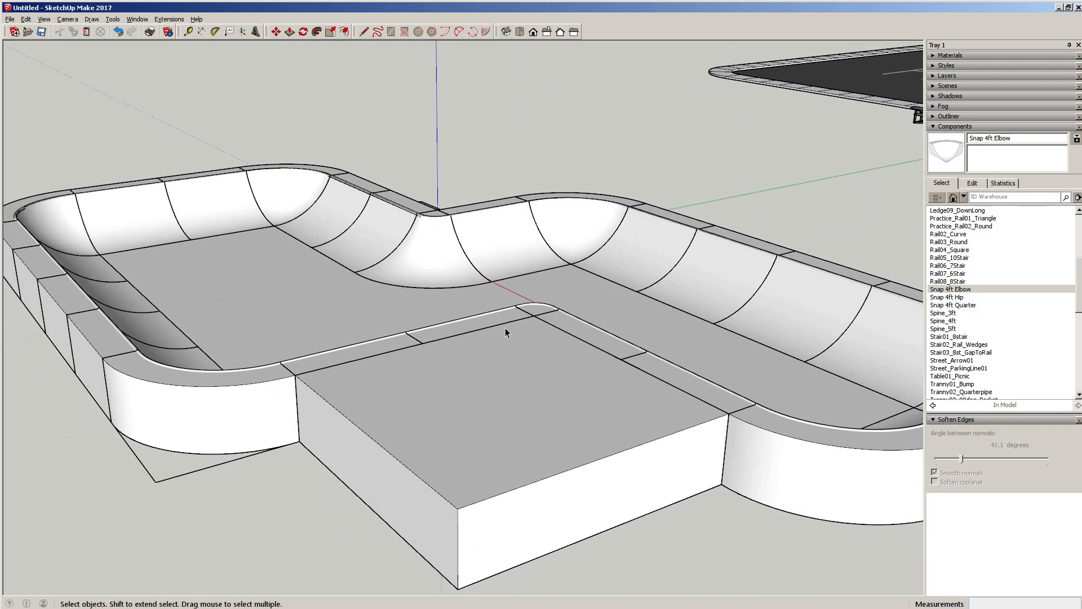